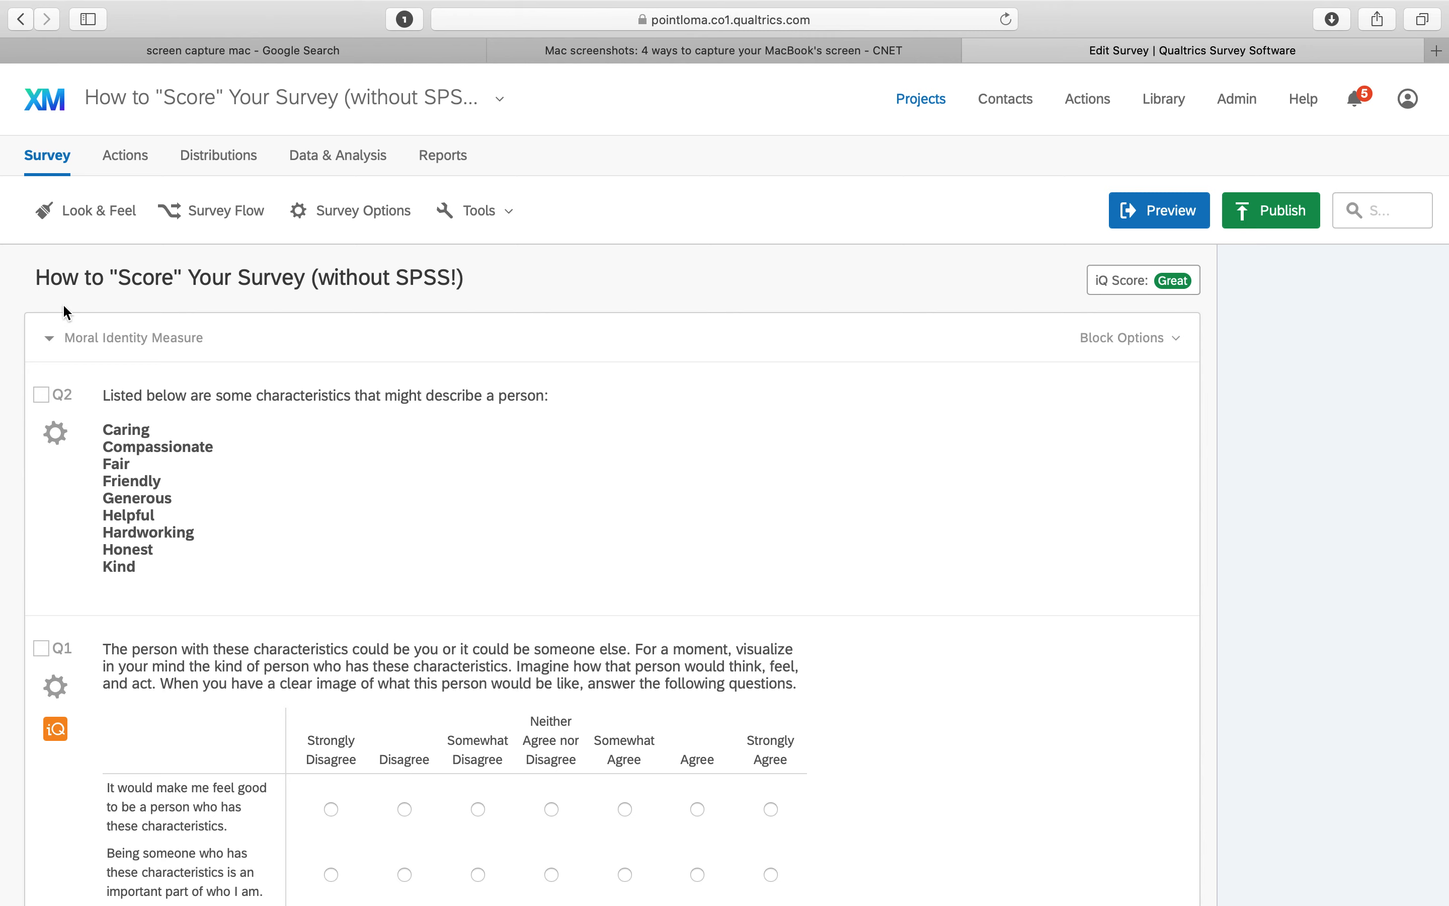
Review the Moral Identity Measure block's questions and statements in the survey editor
scroll(252, 670, down, 5)
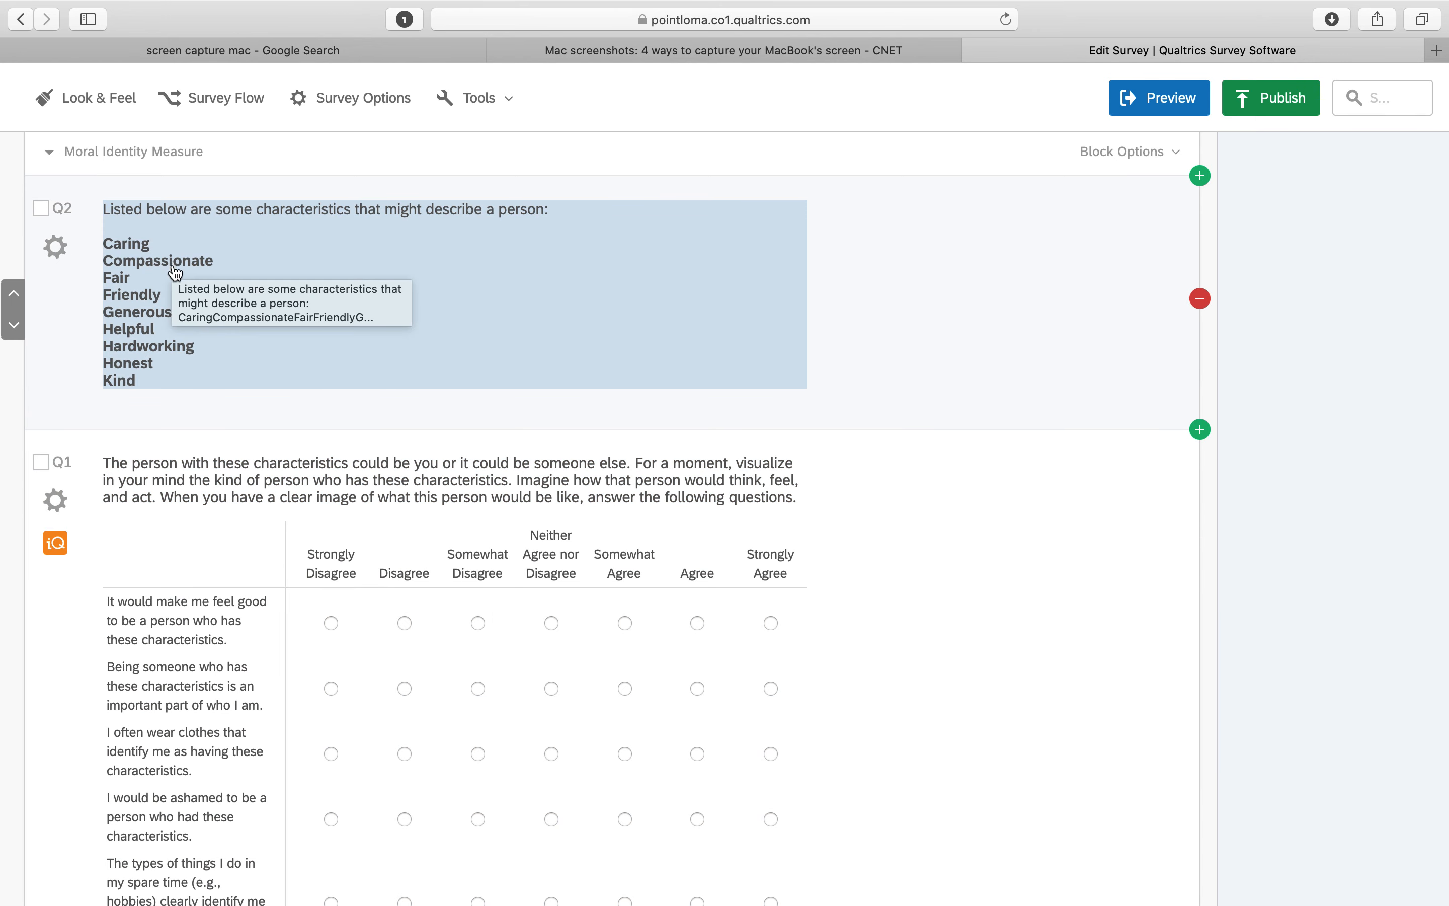
scroll(170, 523, down, 6)
scroll(169, 522, down, 3)
scroll(169, 522, up, 1)
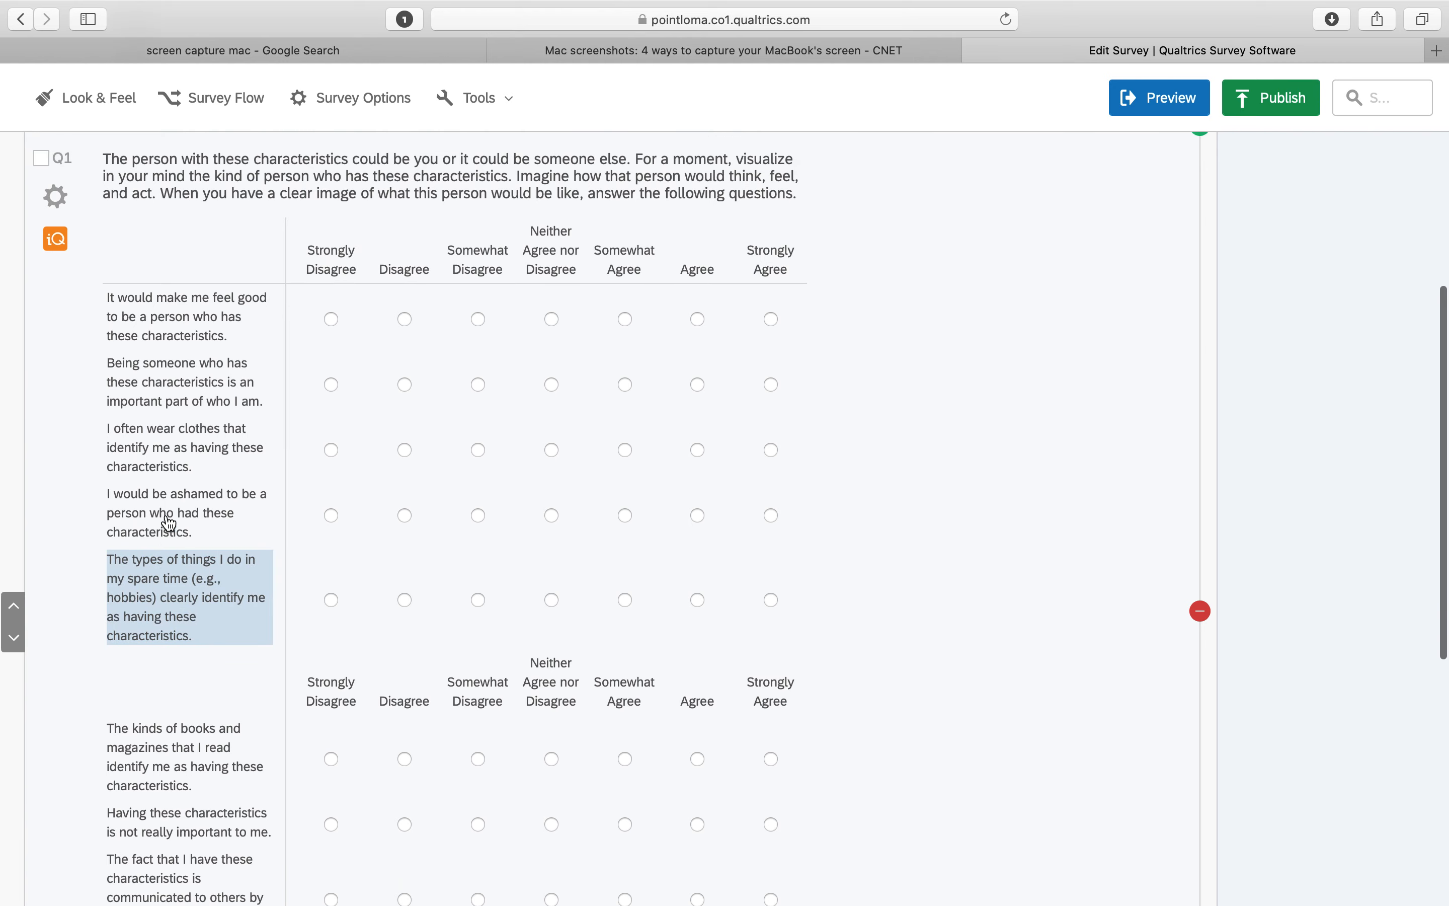
scroll(169, 523, up, 10)
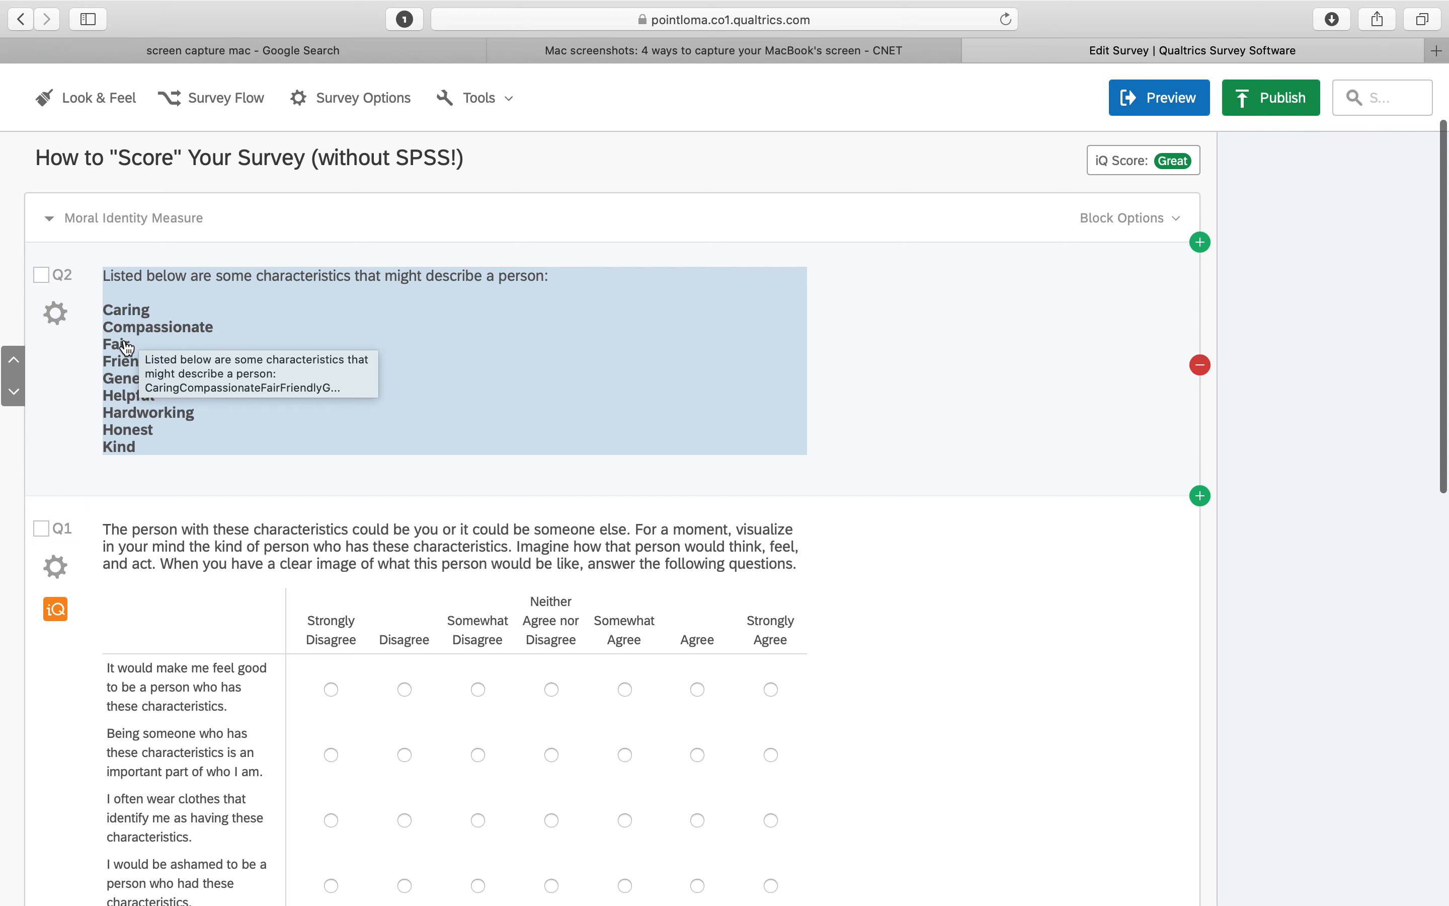
scroll(137, 458, down, 5)
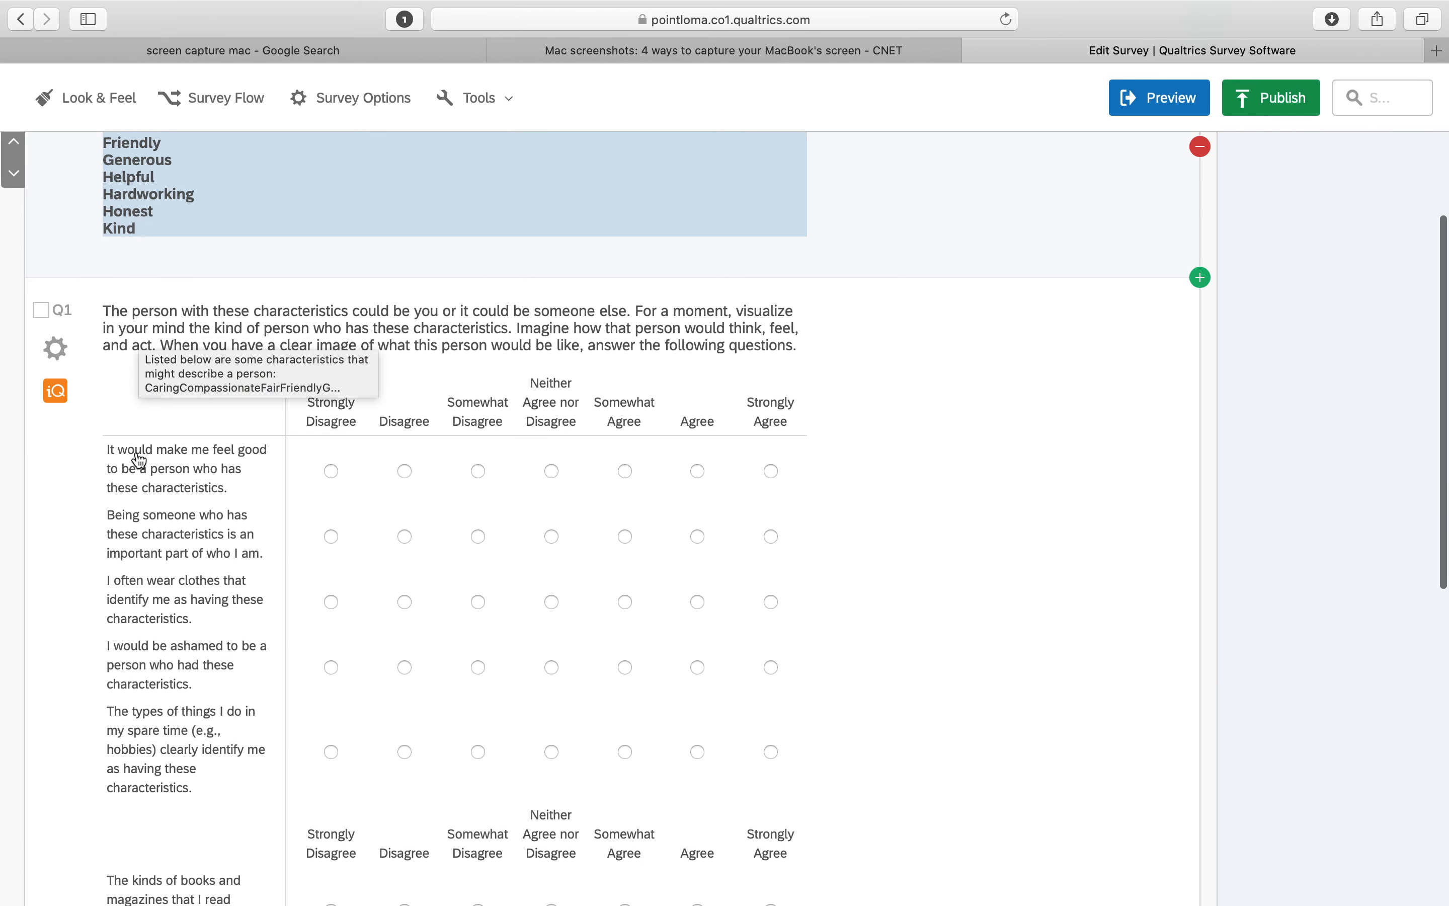
scroll(139, 460, down, 1)
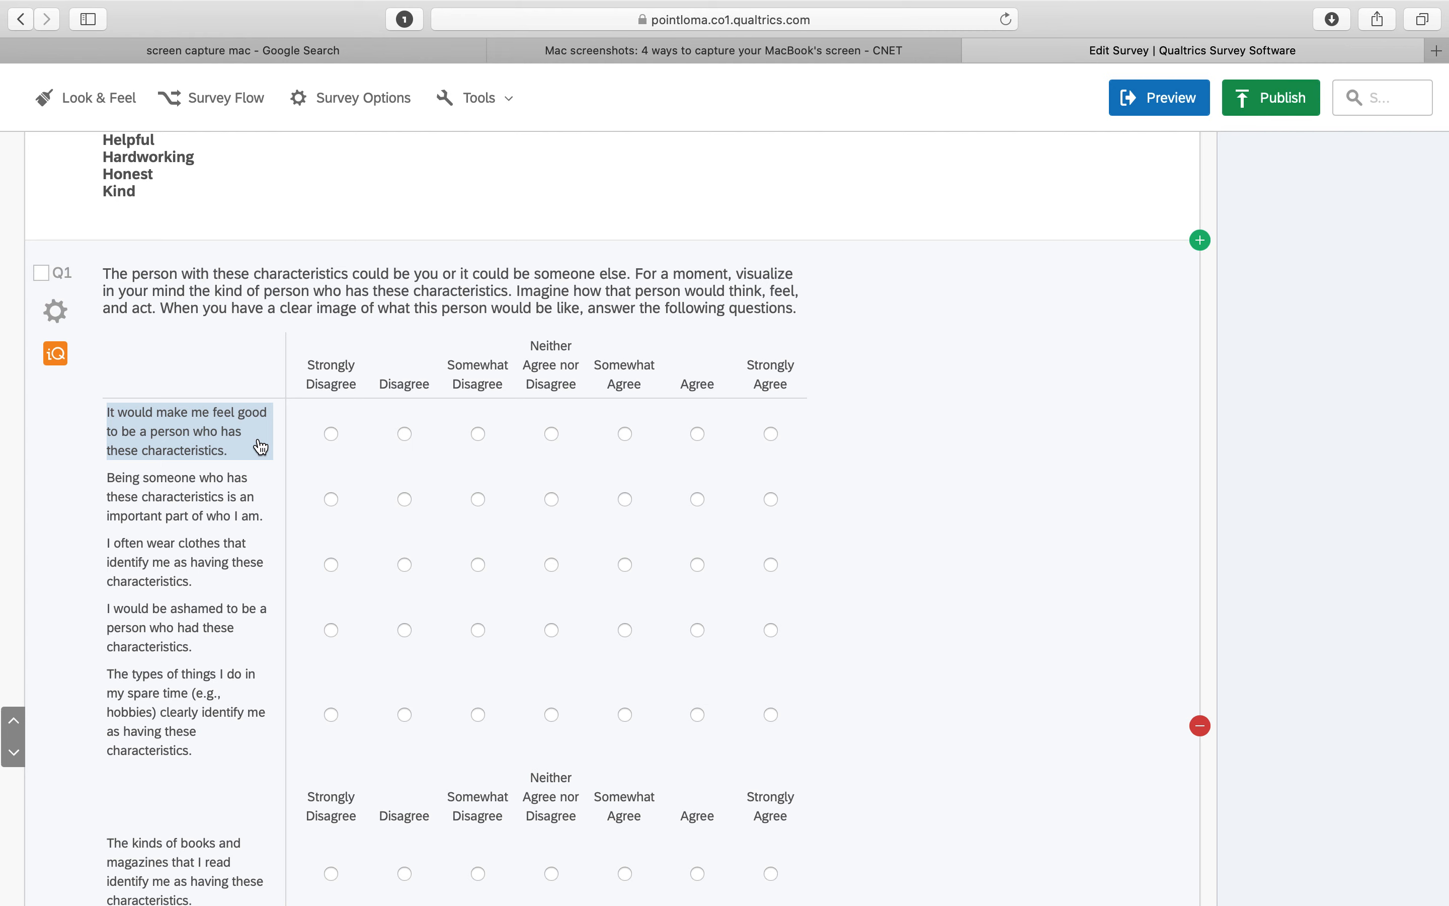
scroll(261, 447, up, 5)
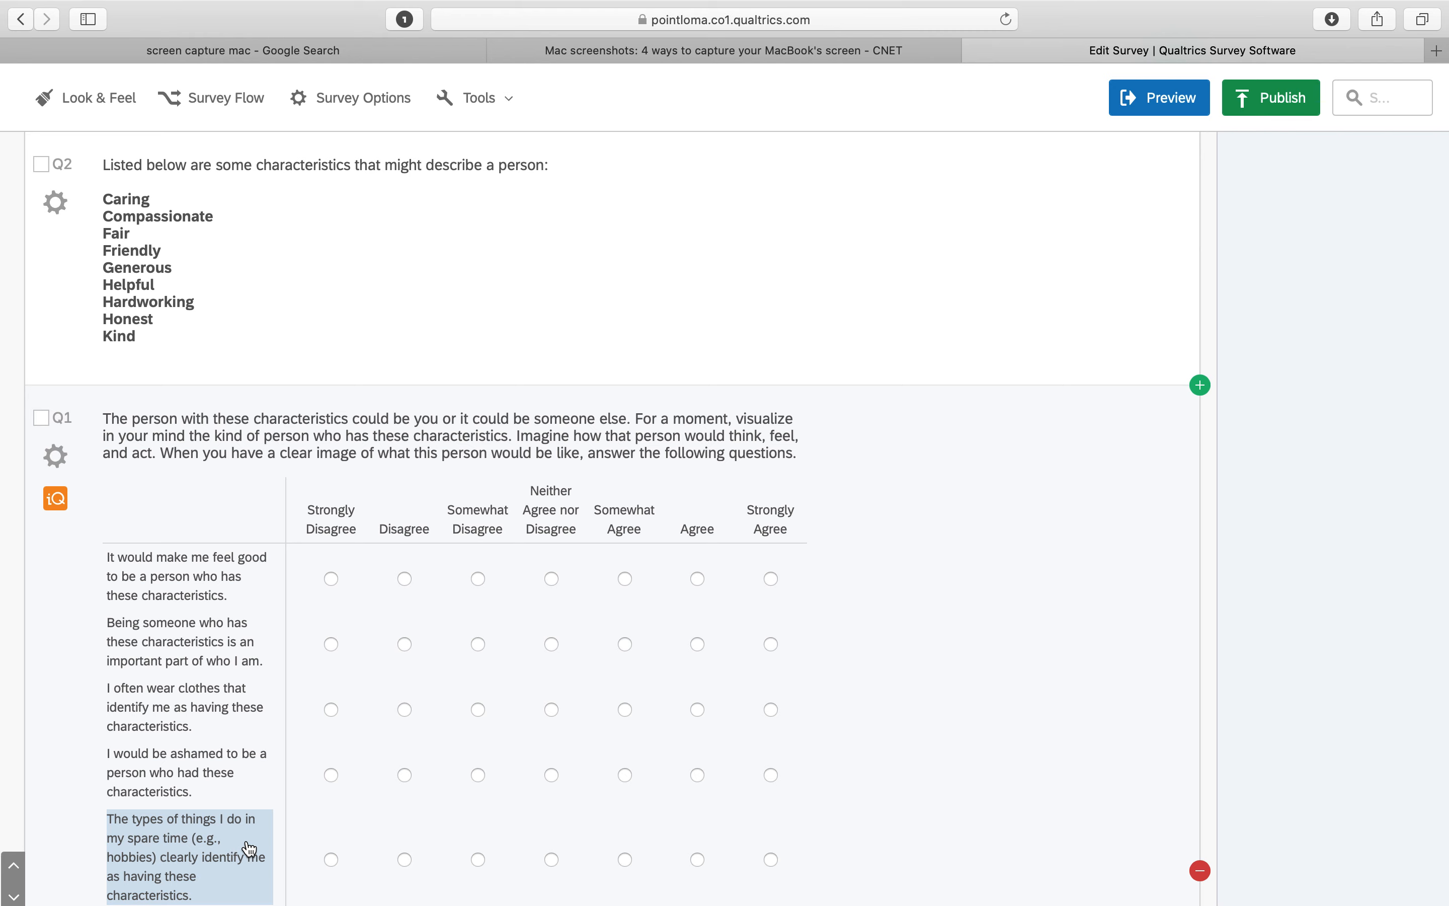
scroll(249, 849, down, 5)
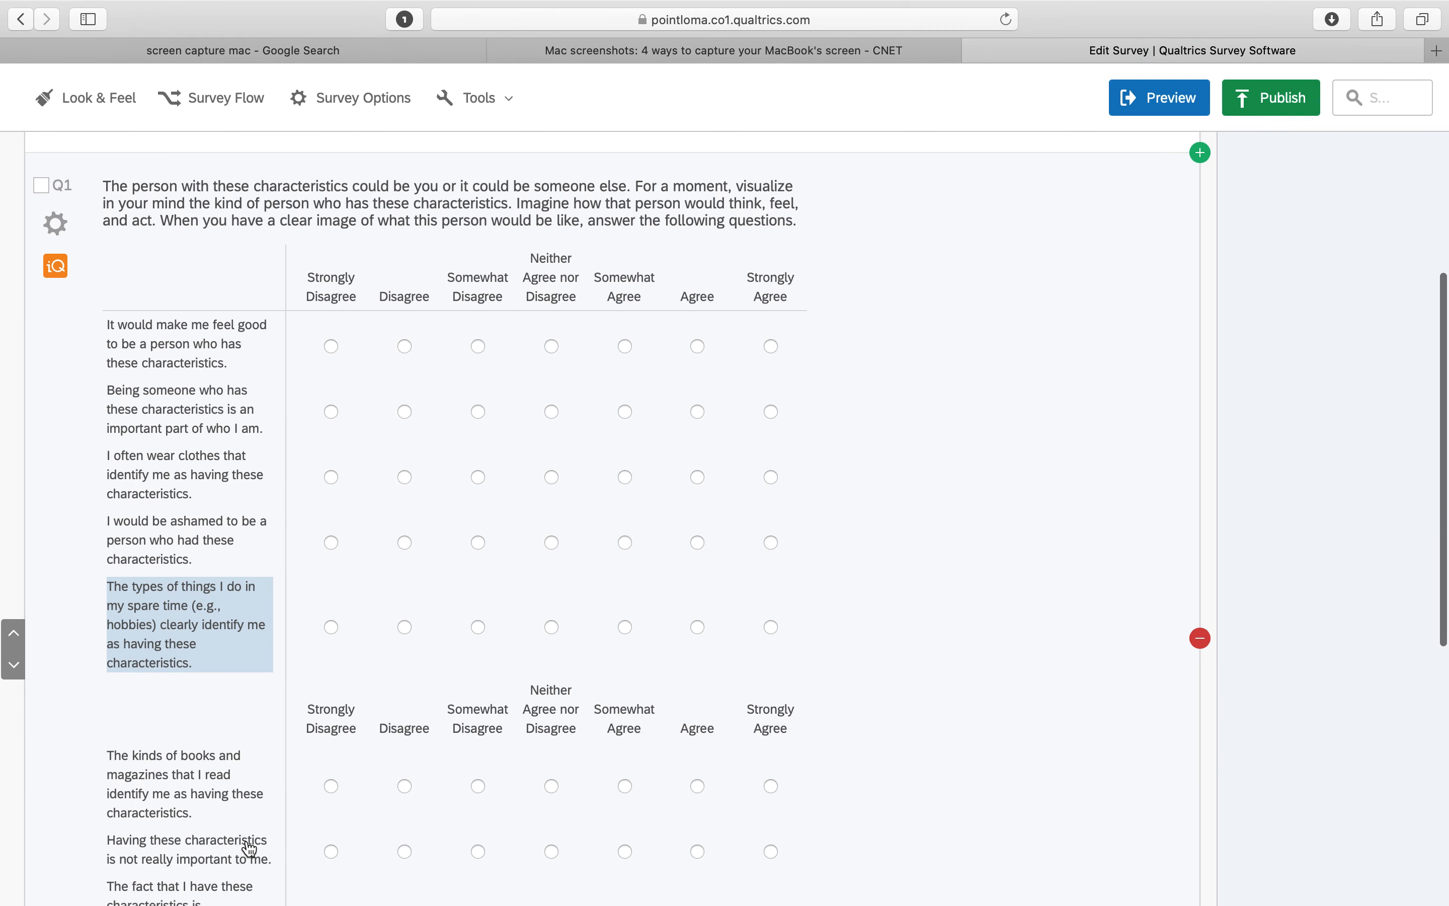
Open Scoring for Q1 and add a new scoring category named MII_Total, then save
click(56, 224)
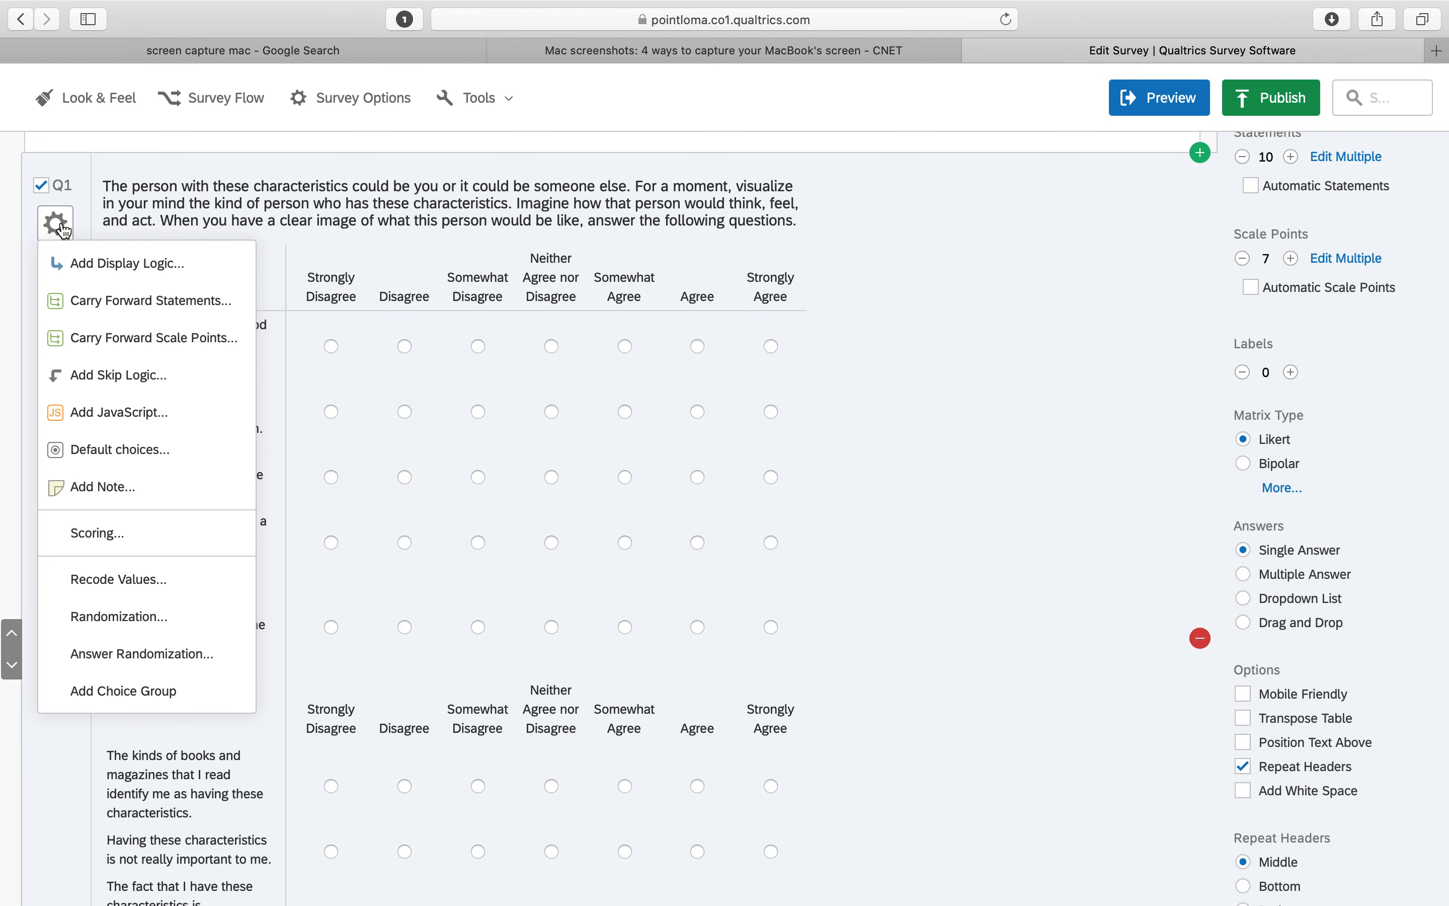
click(137, 541)
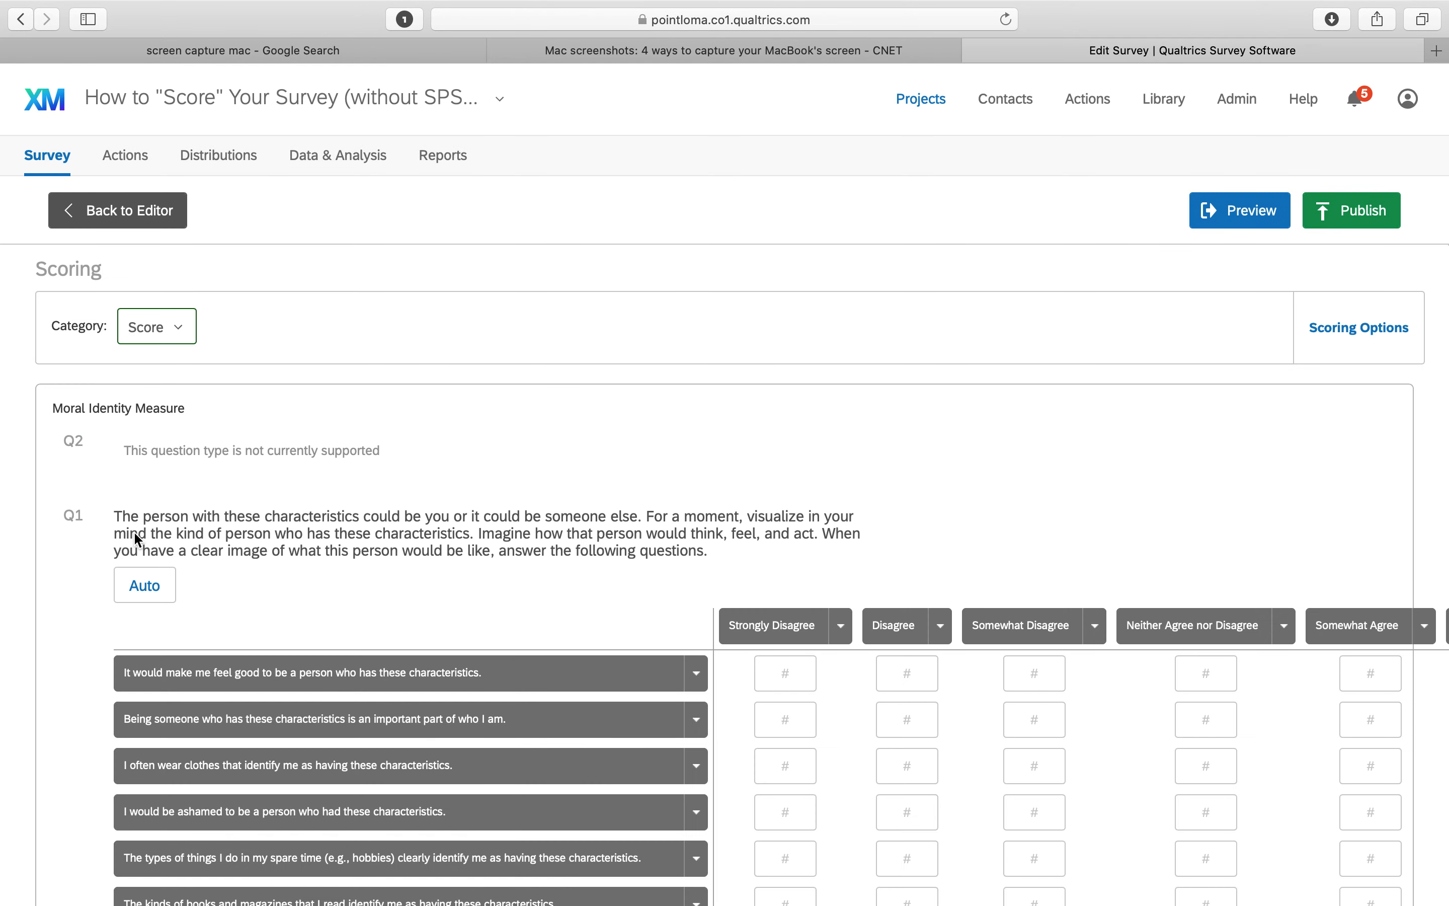
click(188, 339)
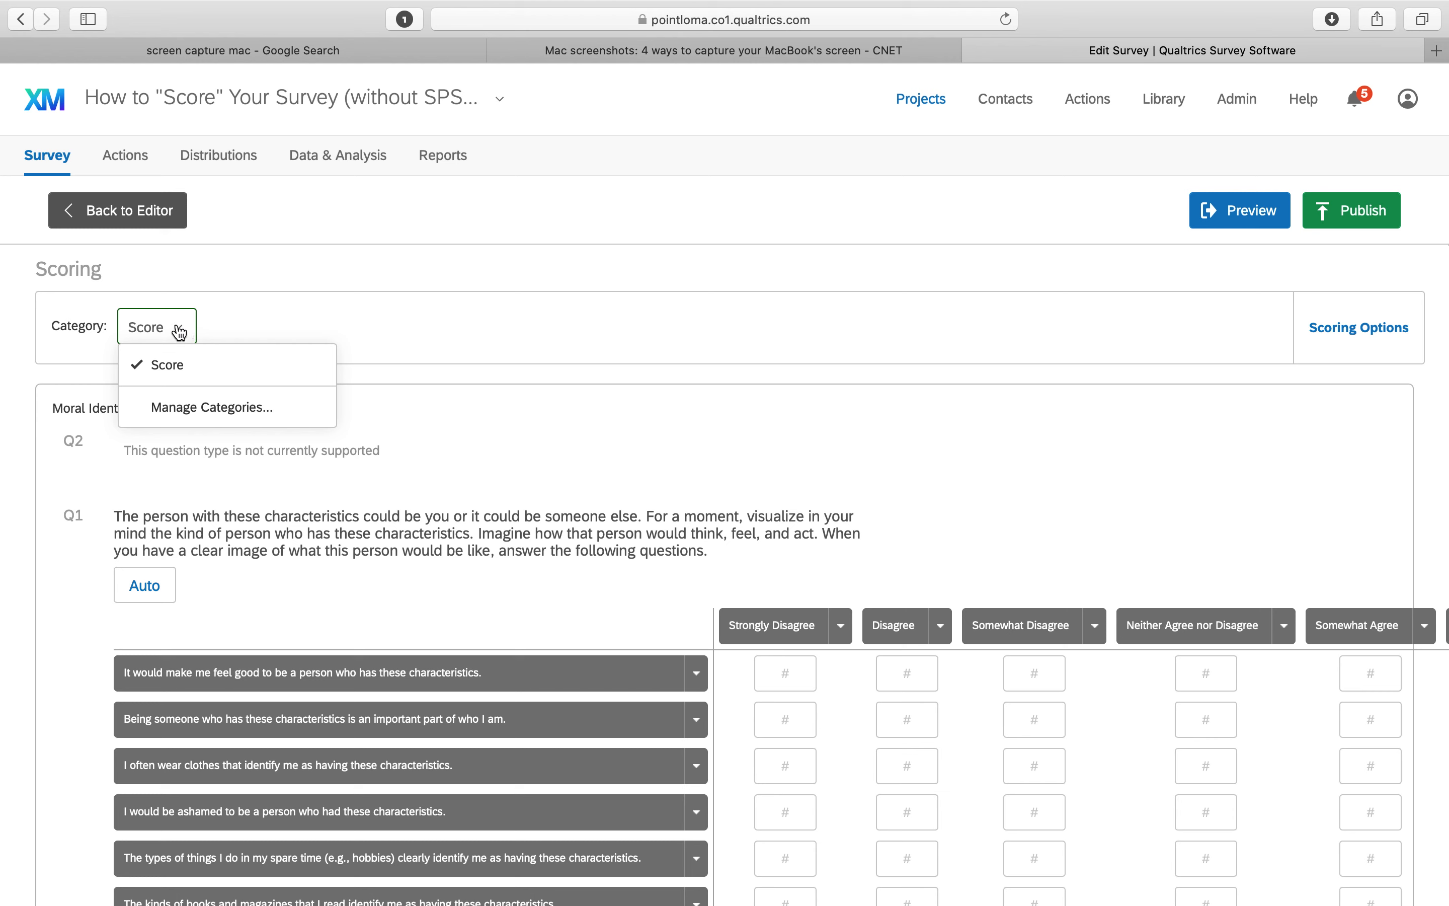
click(205, 409)
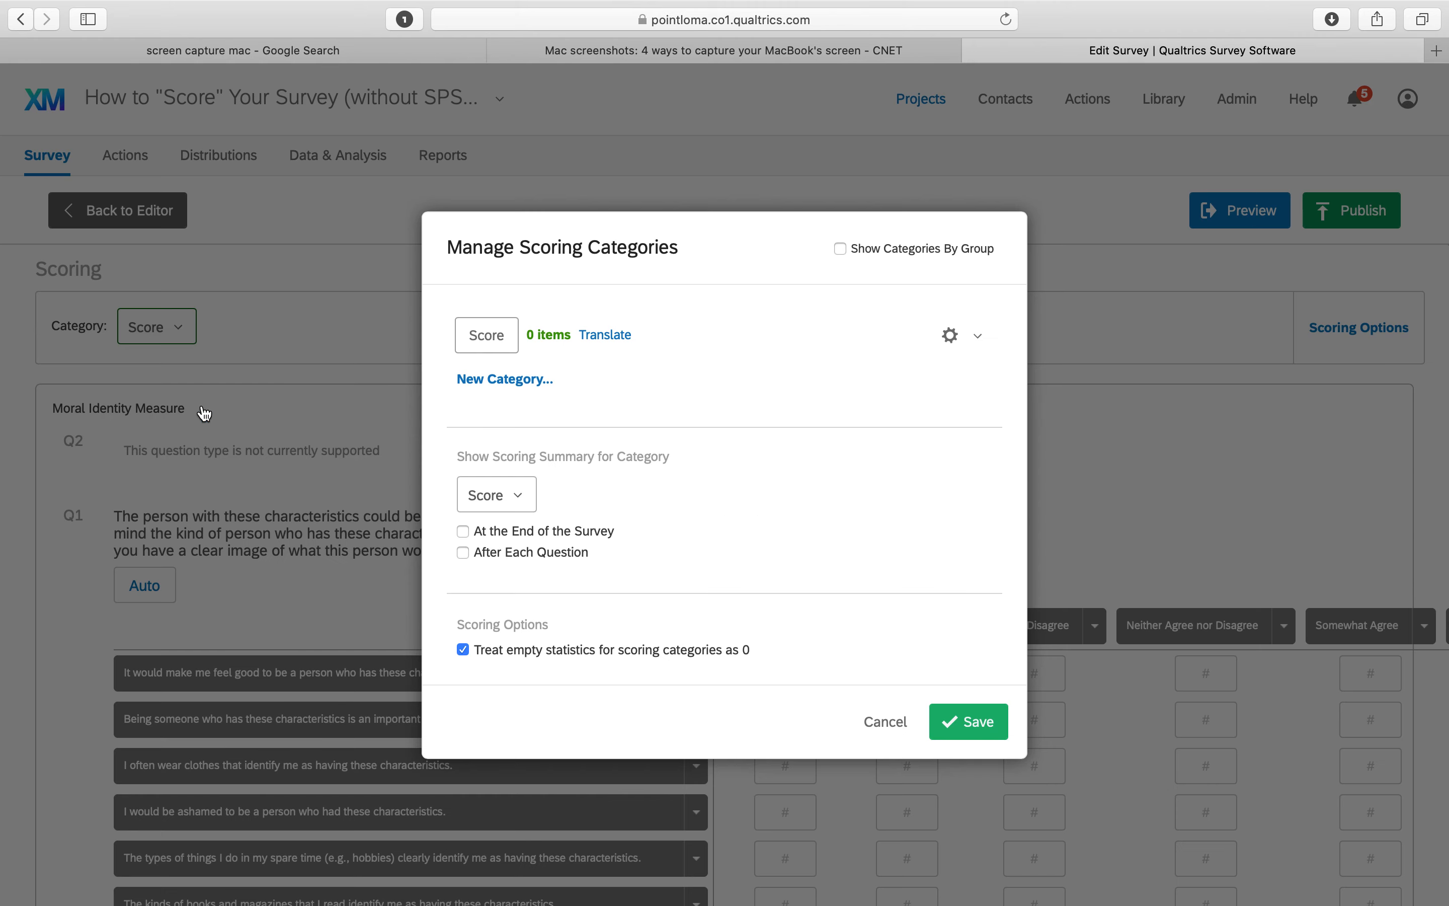
click(503, 381)
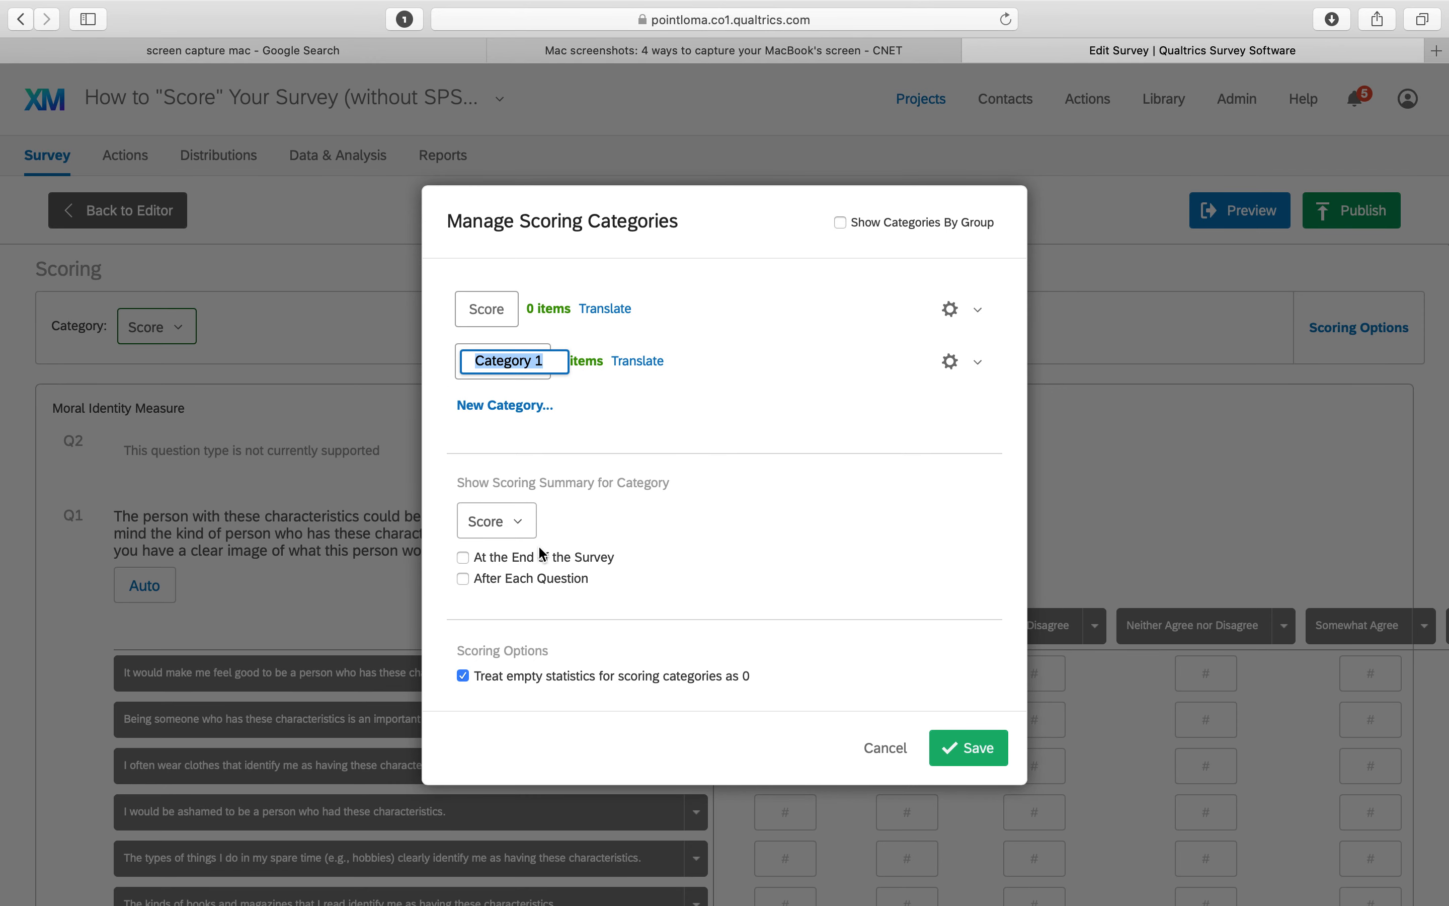
text(MII_Sum)
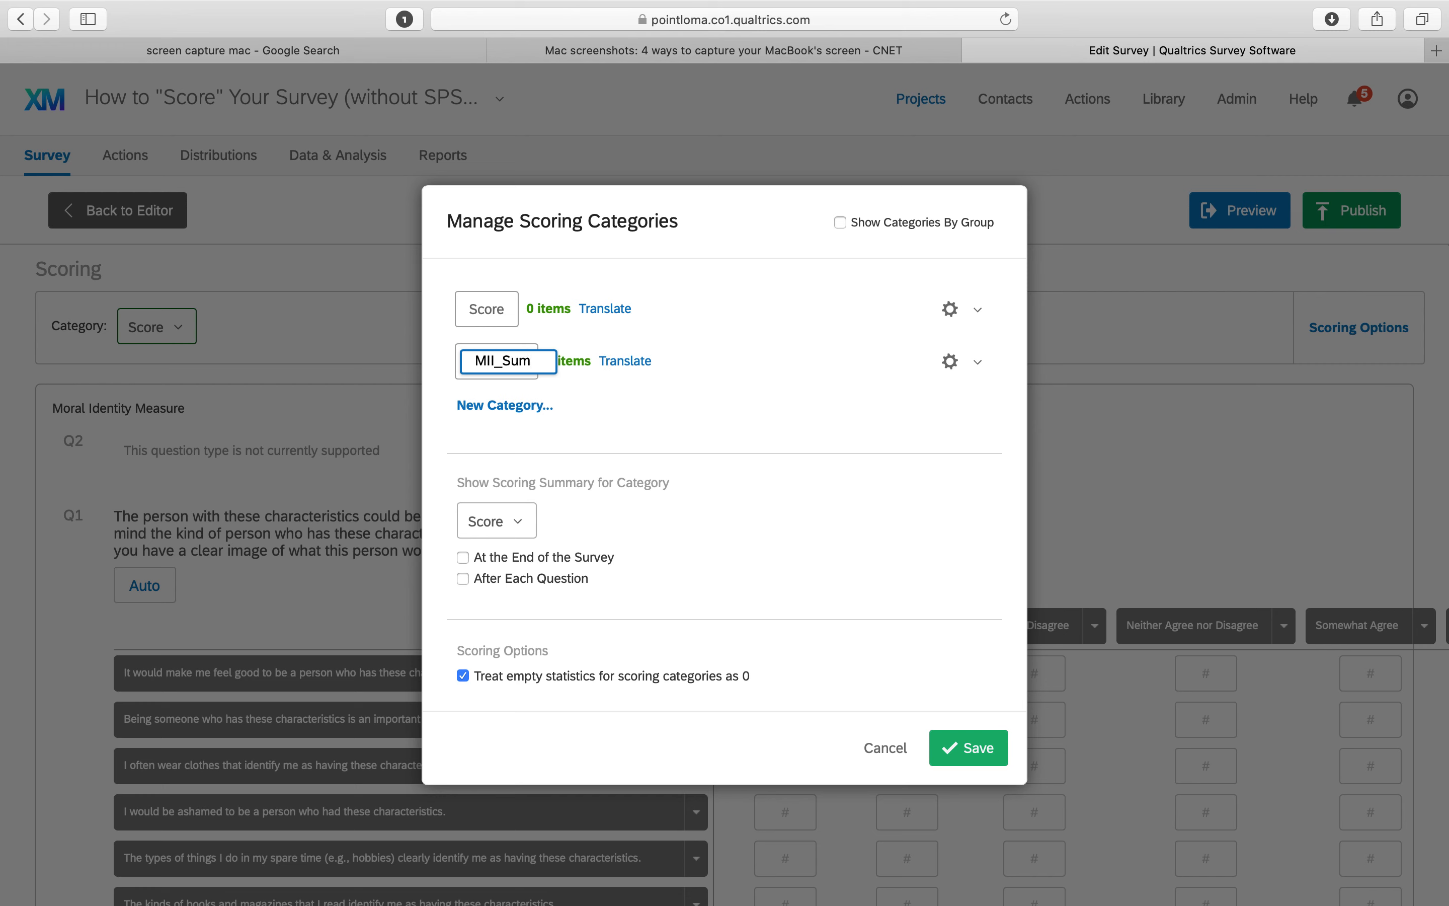
key(BackSpace)
key(BackSpace)
text(Total)
key(Return)
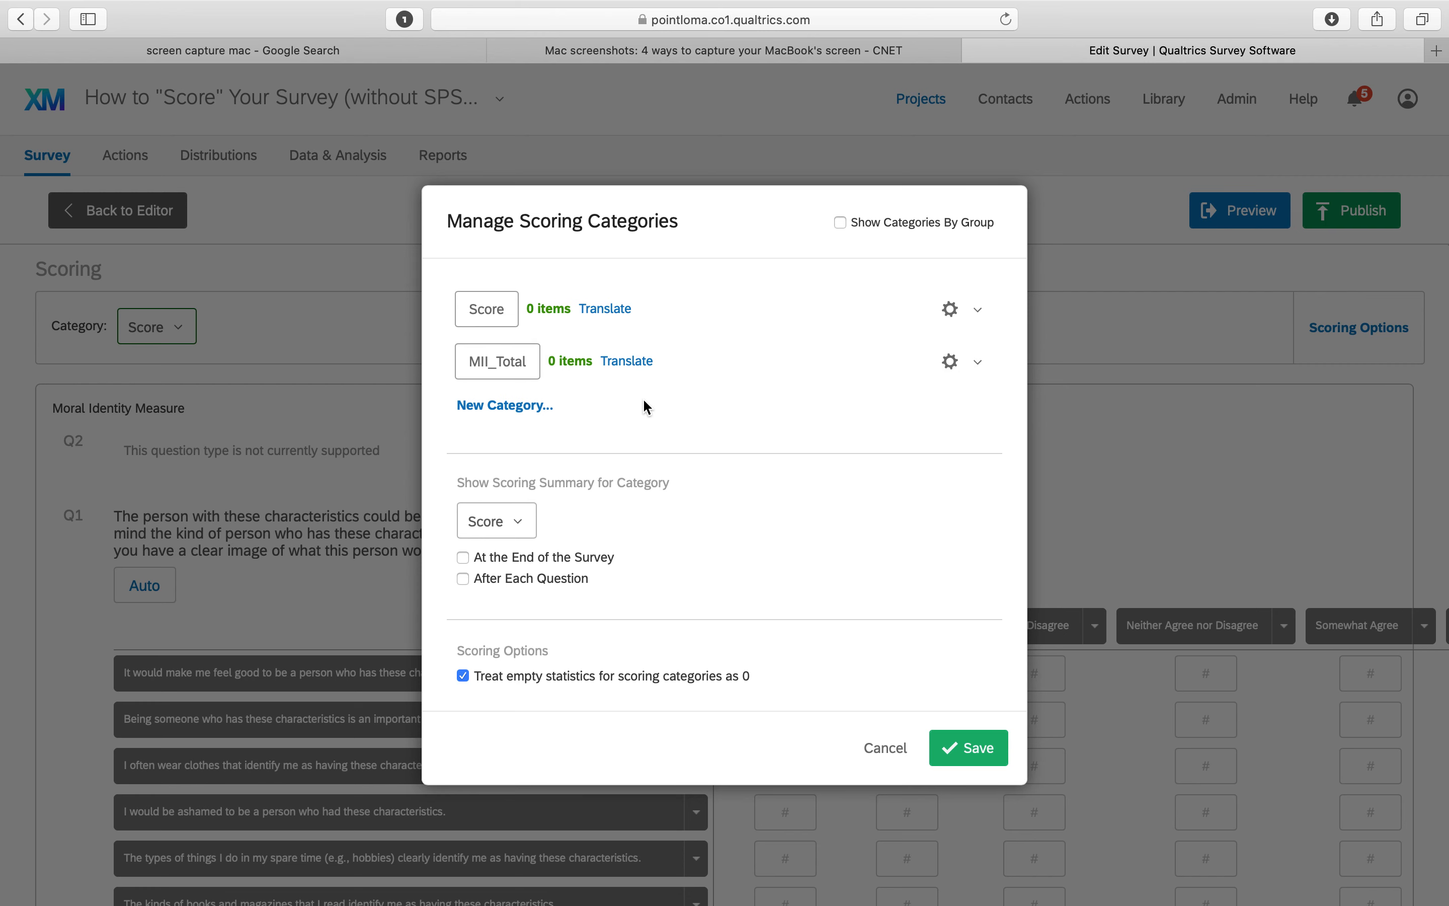
click(986, 760)
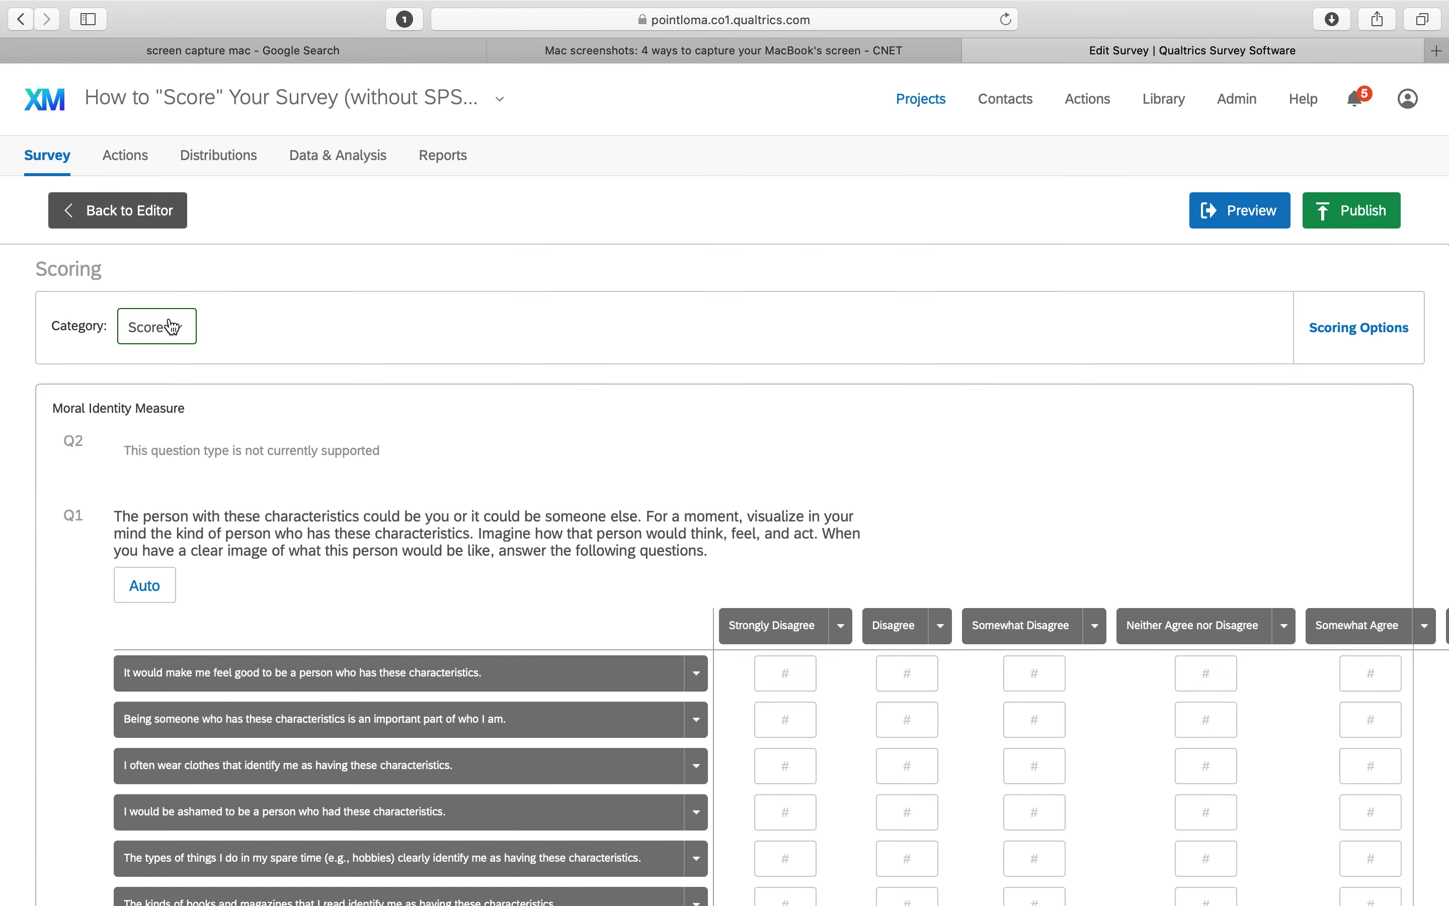
Switch the scoring grid to the MII_Total category
click(169, 328)
click(188, 402)
click(1345, 330)
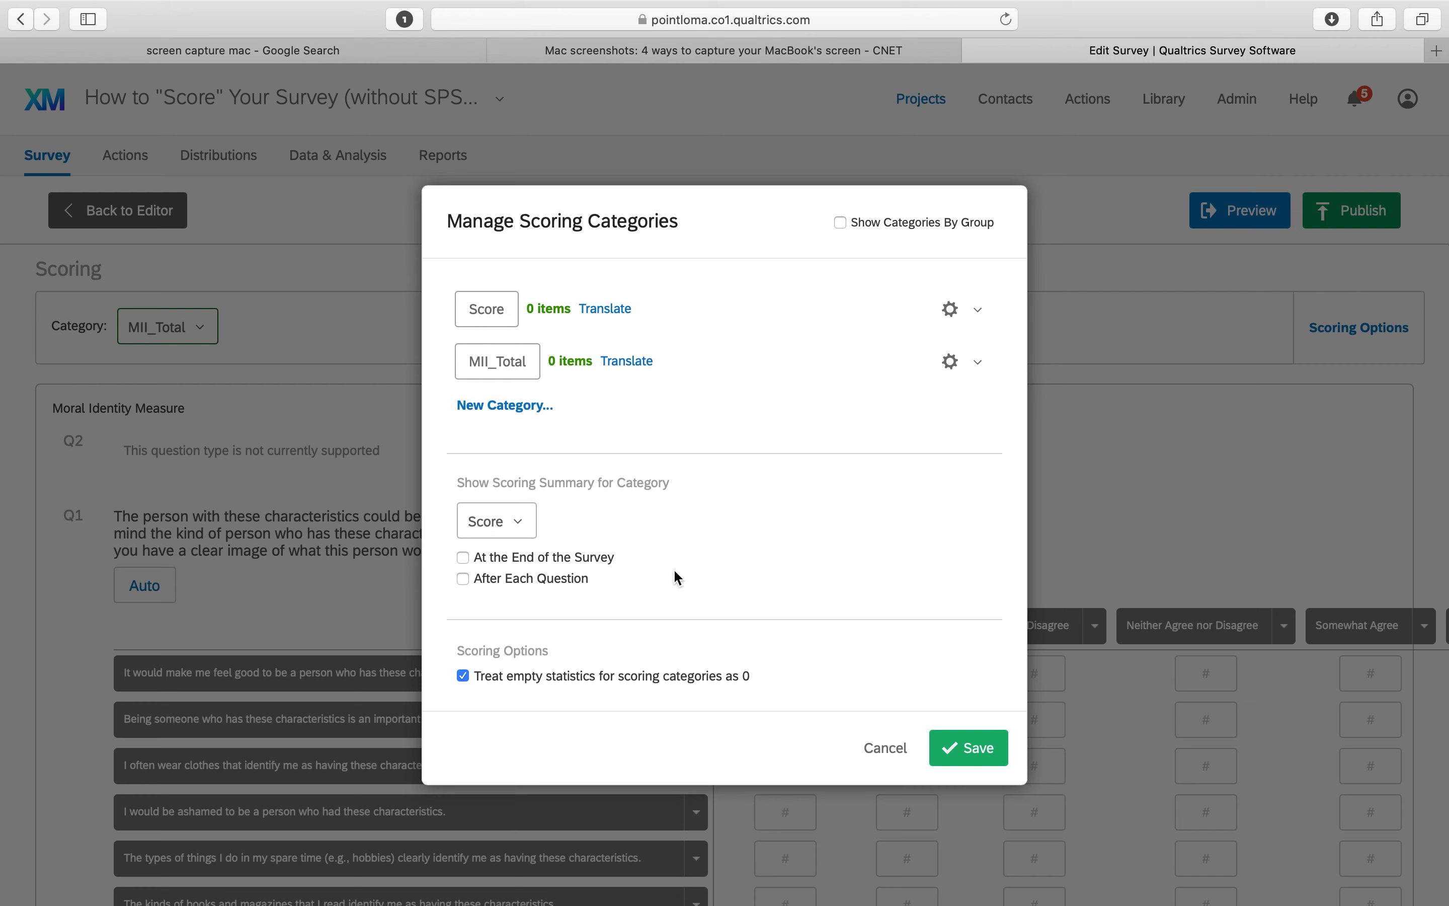
click(891, 750)
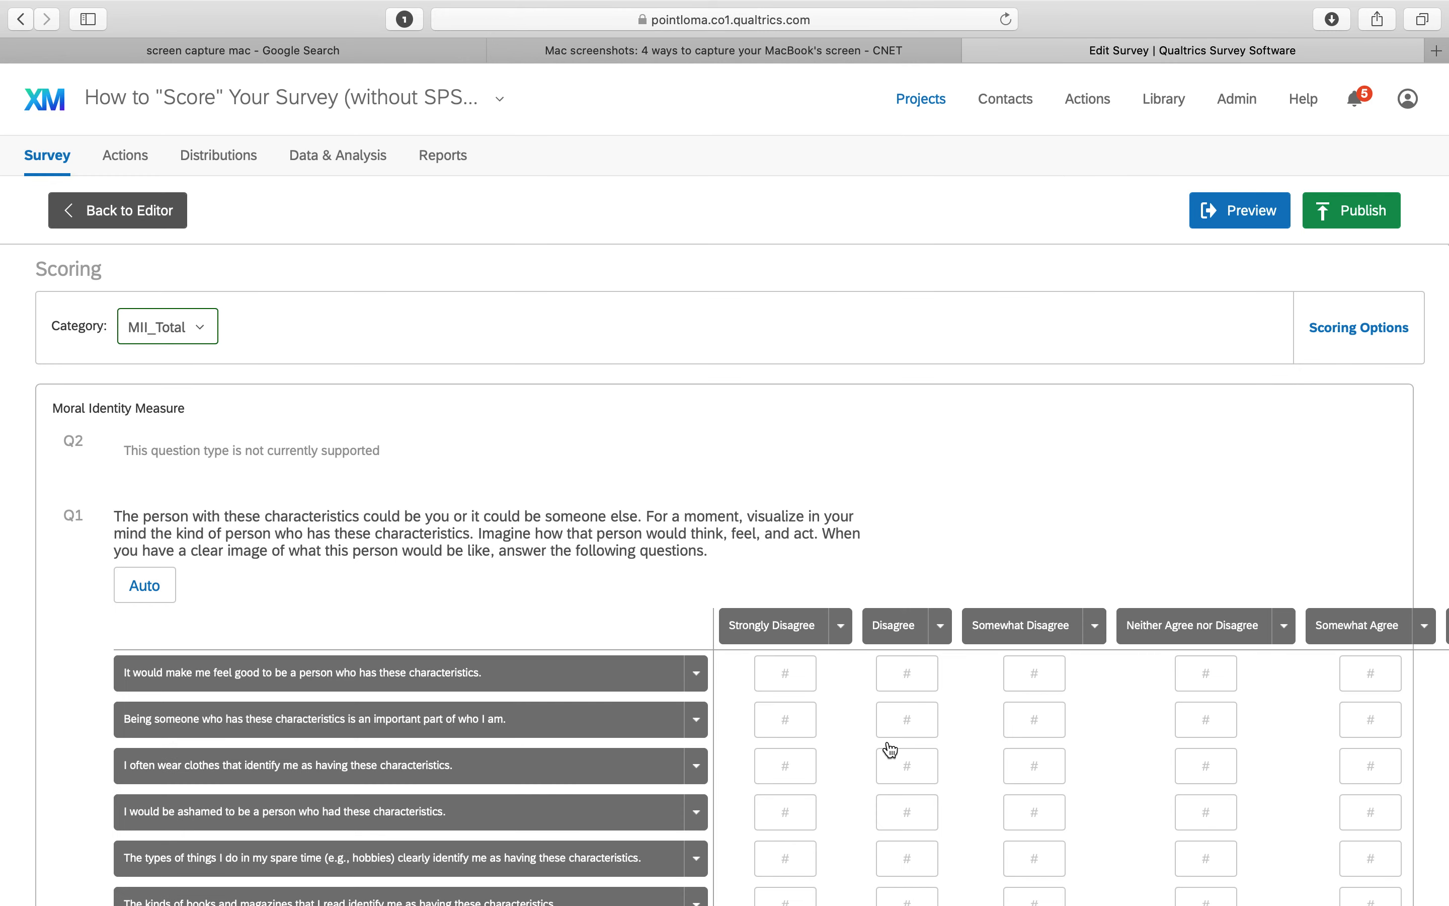
click(1336, 336)
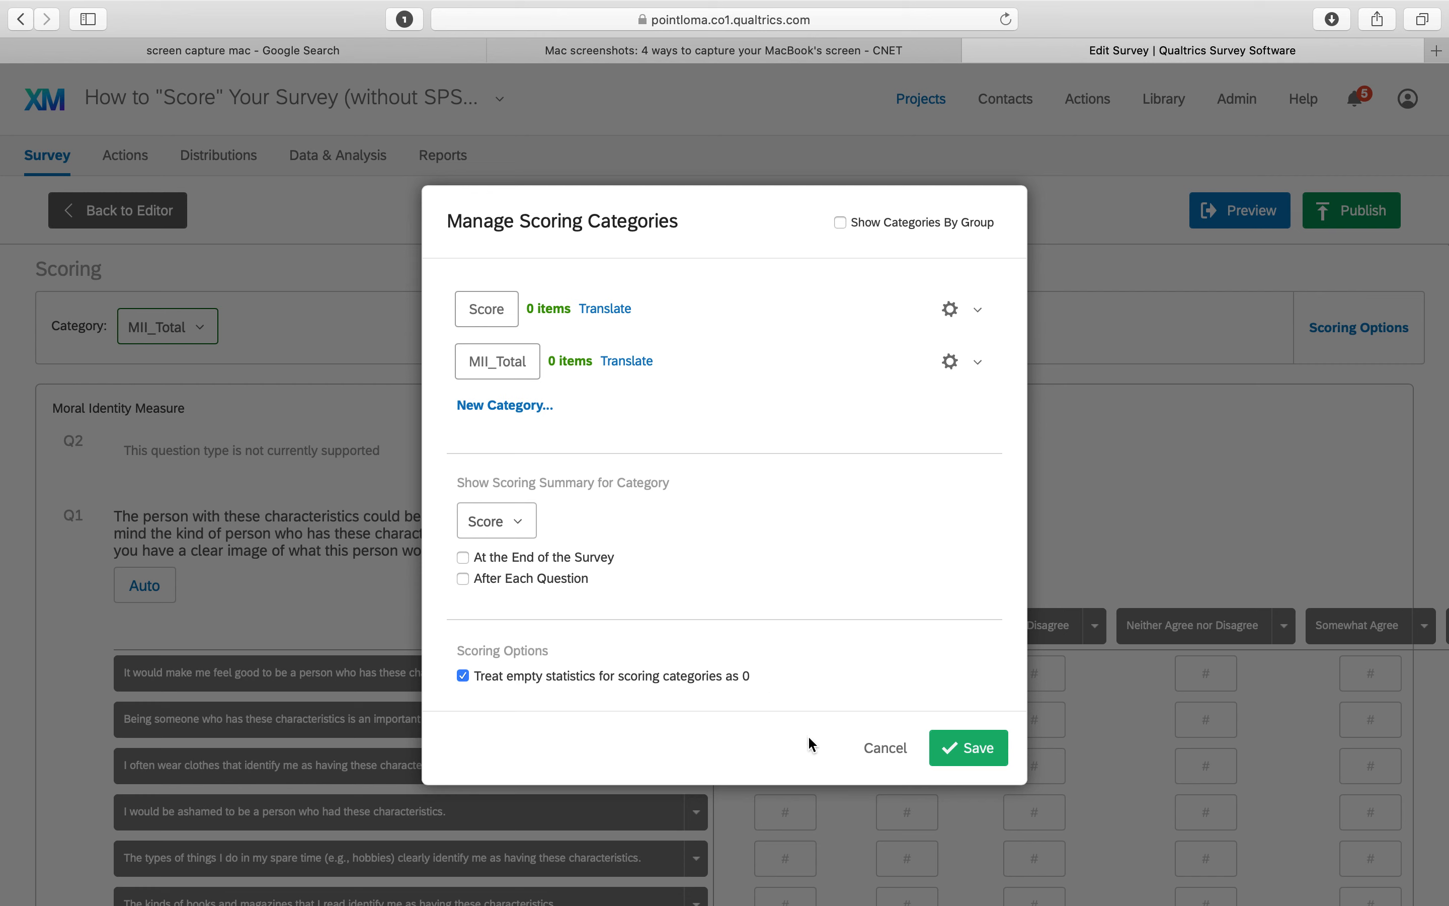
click(889, 756)
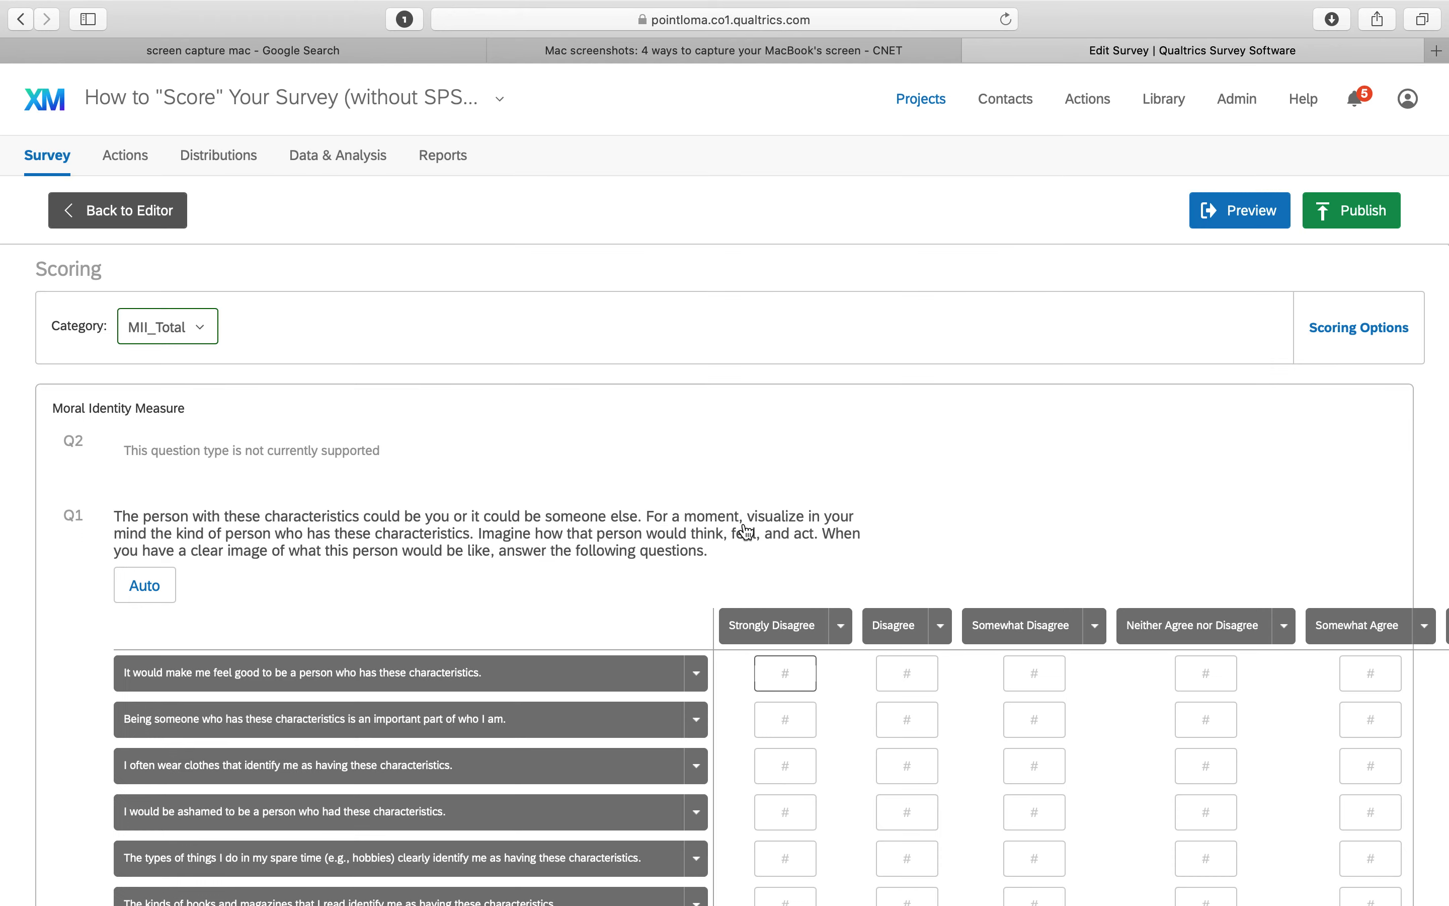
Score the first statement 1 through 7 from Strongly Disagree to Strongly Agree
scroll(746, 531, down, 4)
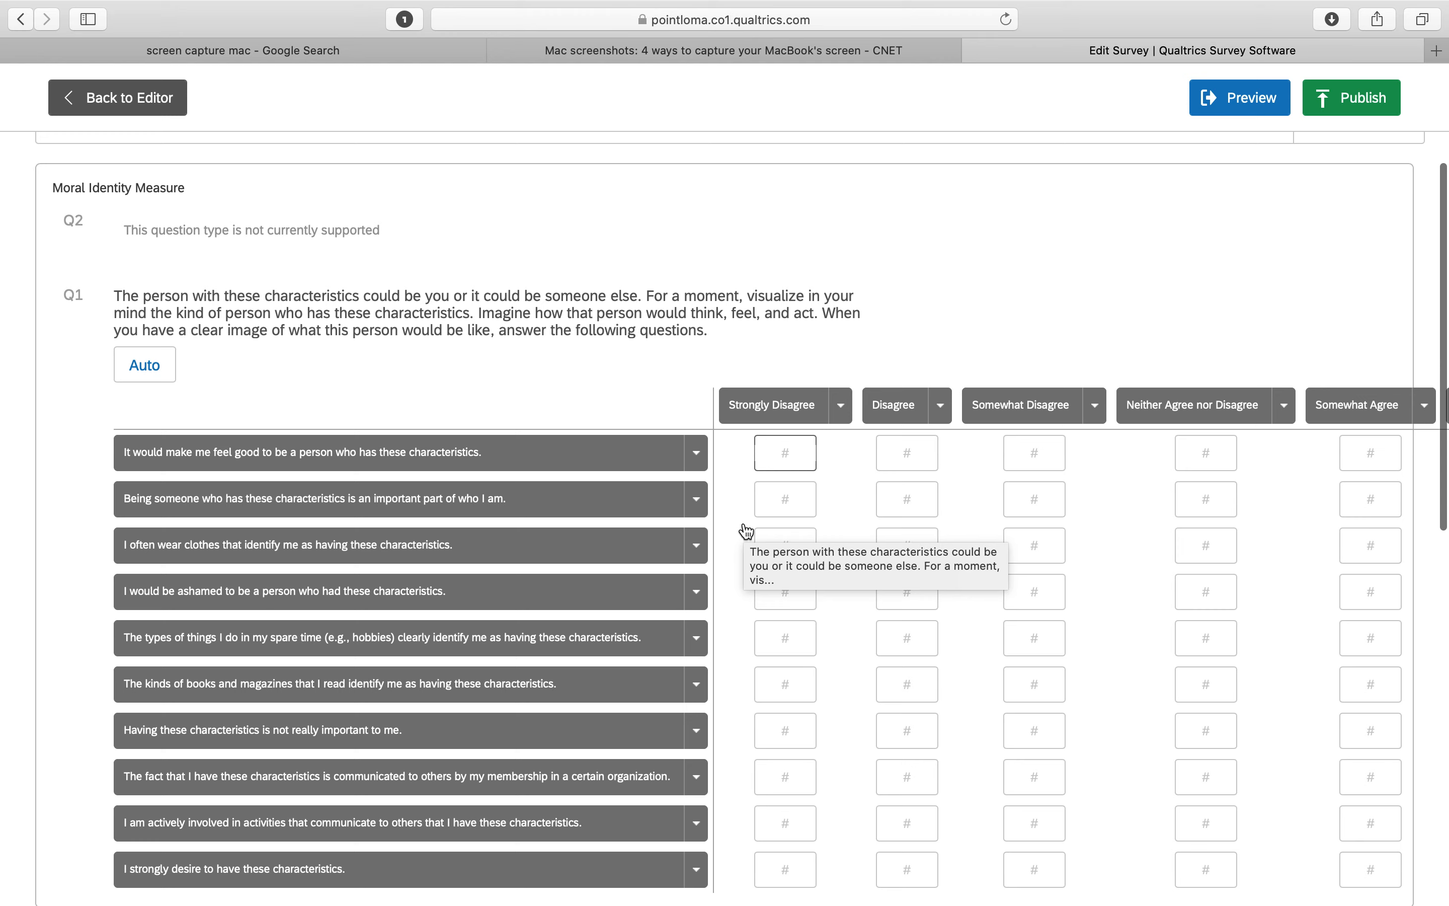
scroll(747, 531, right, 2)
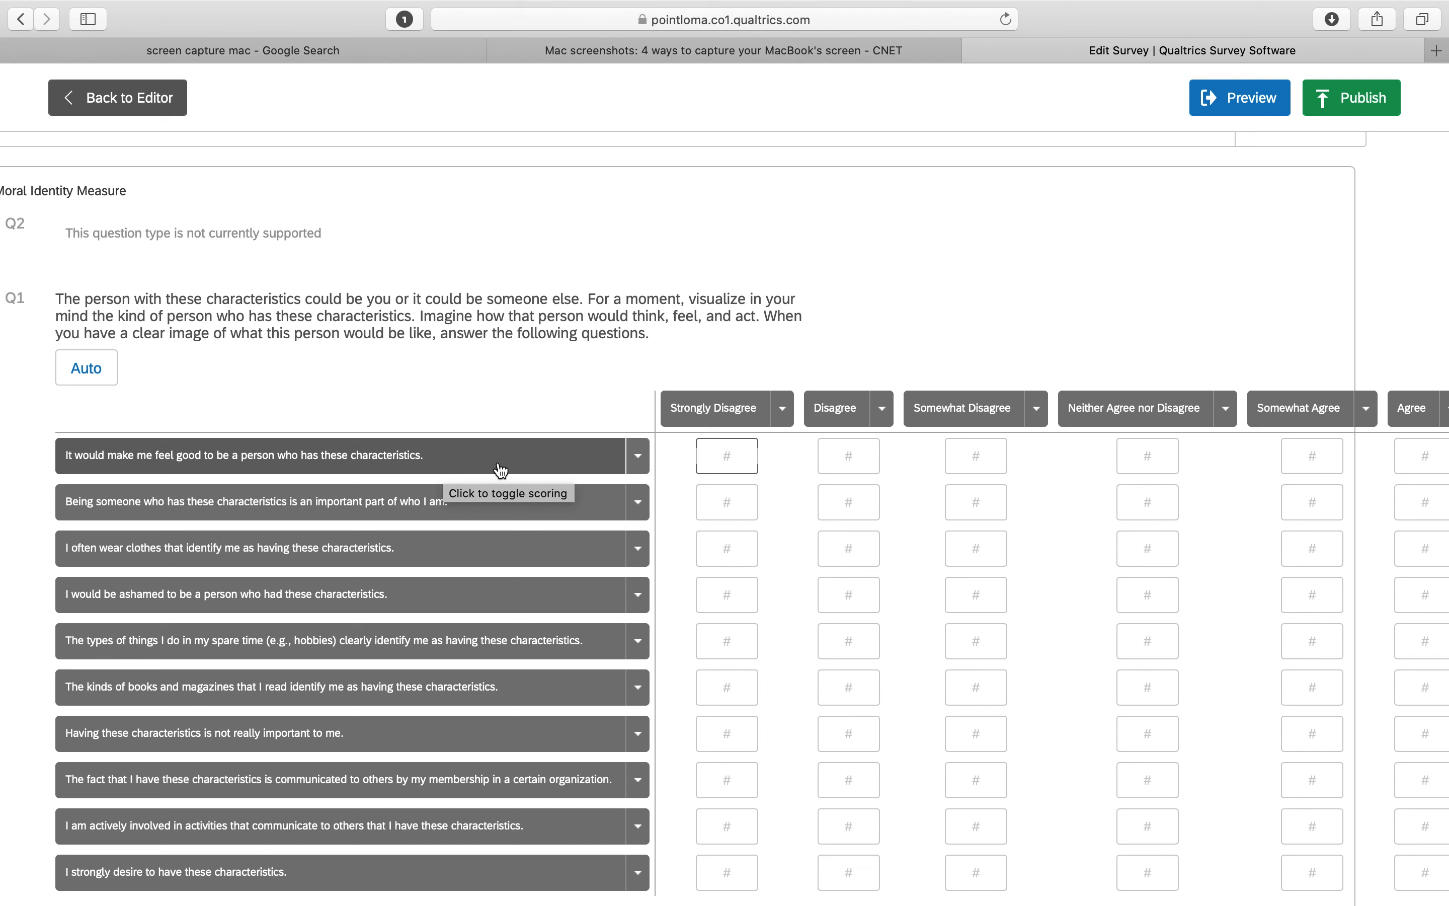
click(727, 463)
scroll(745, 479, right, 3)
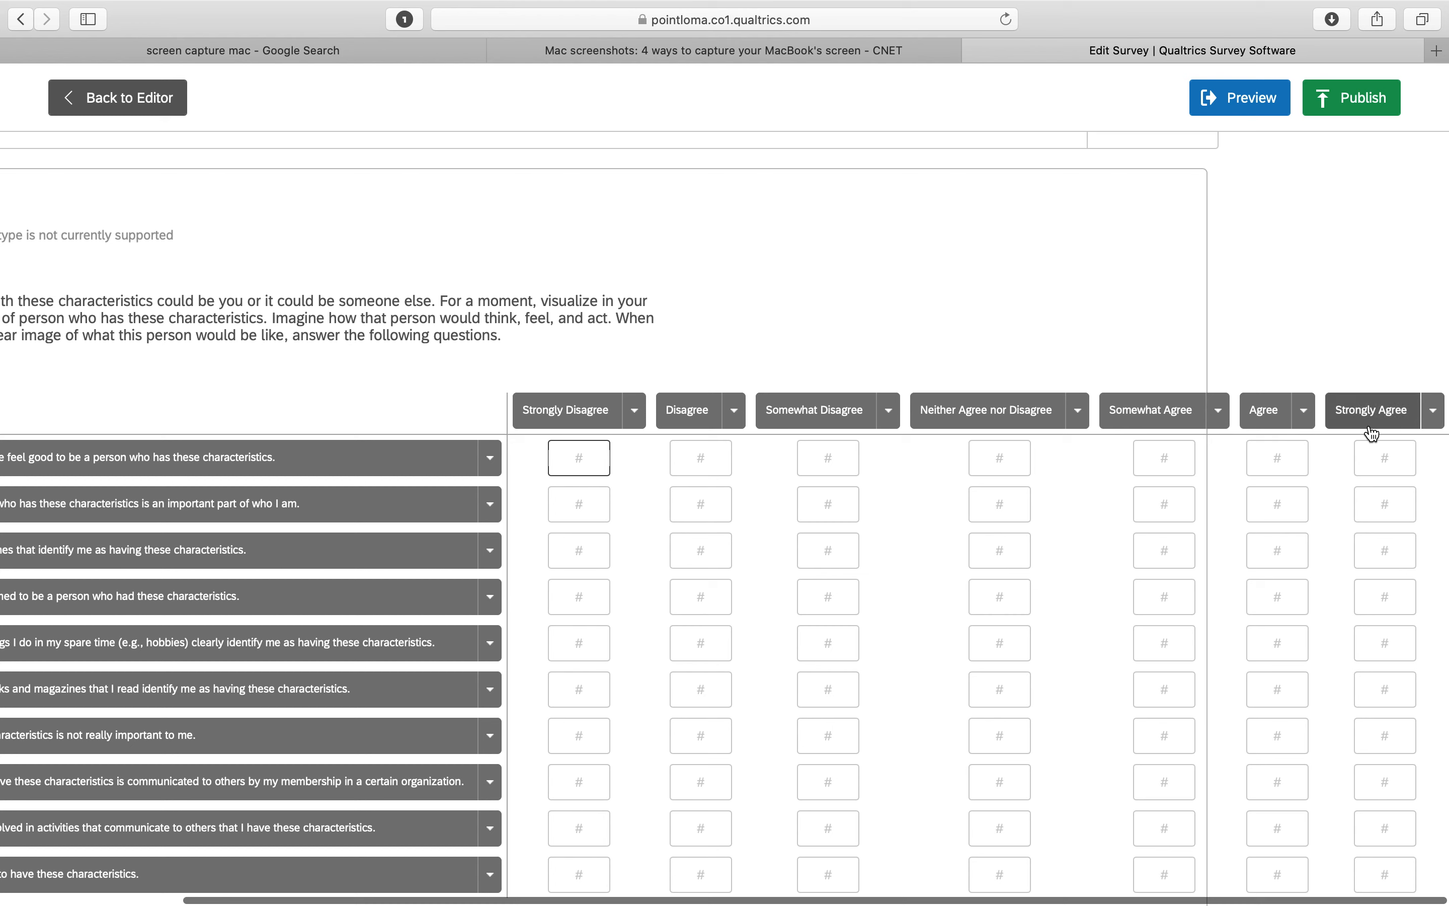
text(1)
double_click(579, 457)
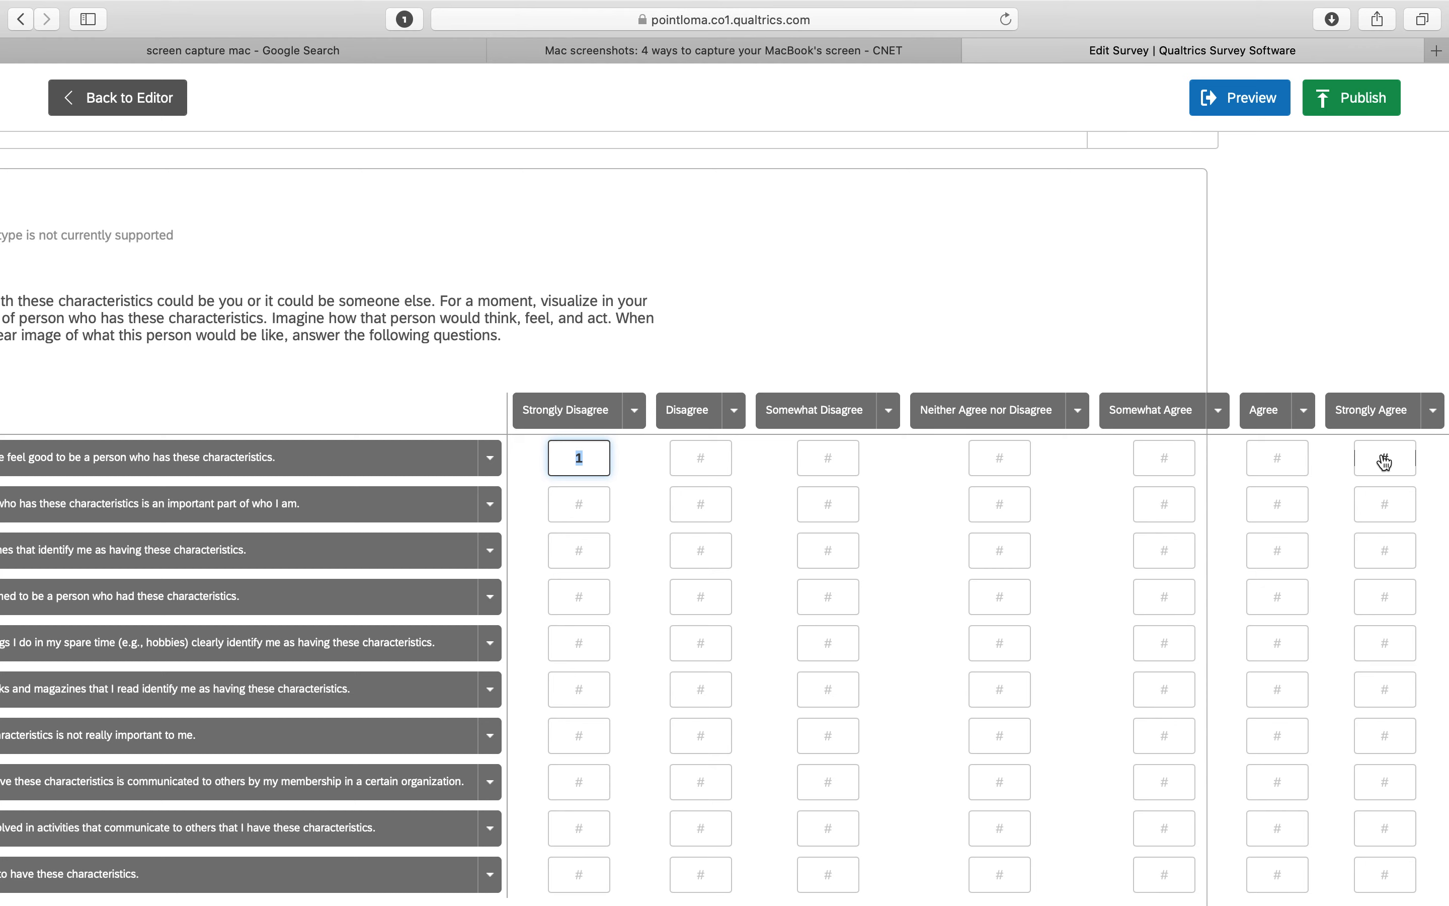
click(711, 456)
text(1)
double_click(714, 452)
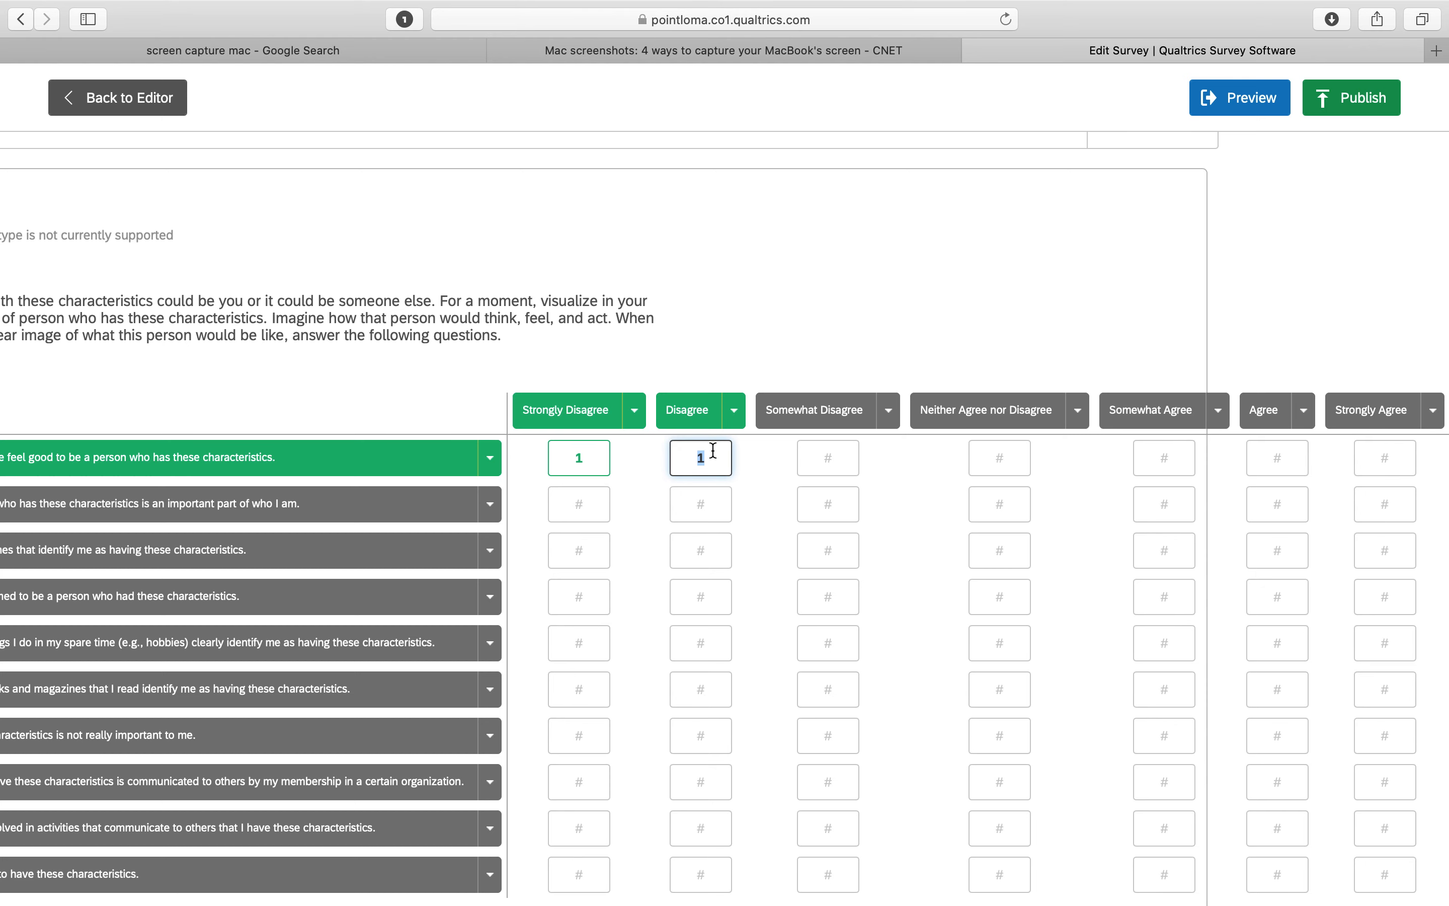
text(2)
click(827, 457)
click(999, 459)
text(4)
click(1163, 460)
text(5)
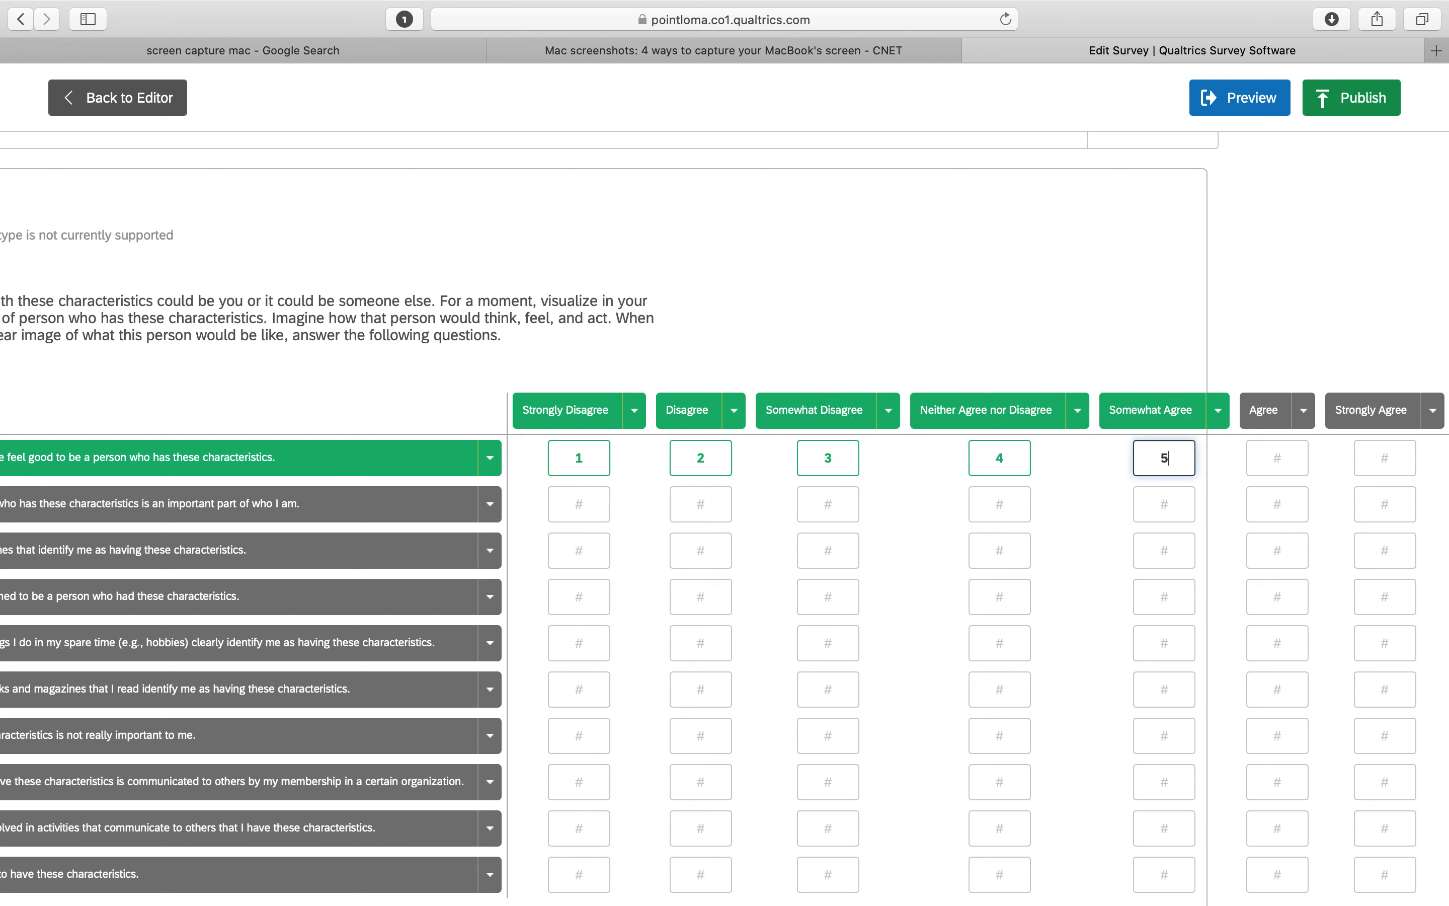
click(1273, 464)
text(16)
click(1384, 463)
text(7)
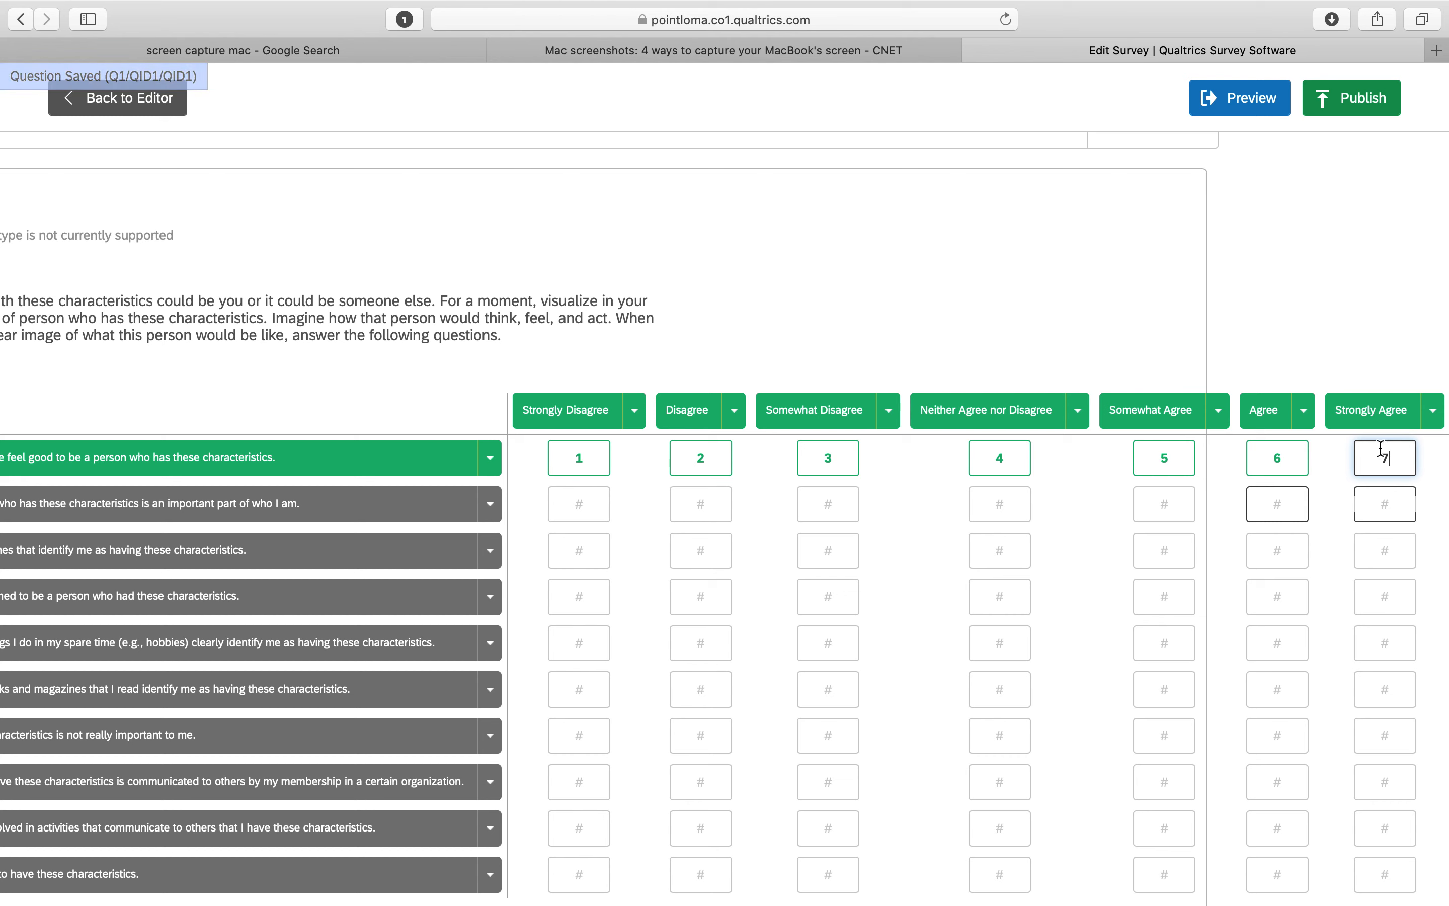
Set every statement's Strongly Disagree score to 1
click(635, 419)
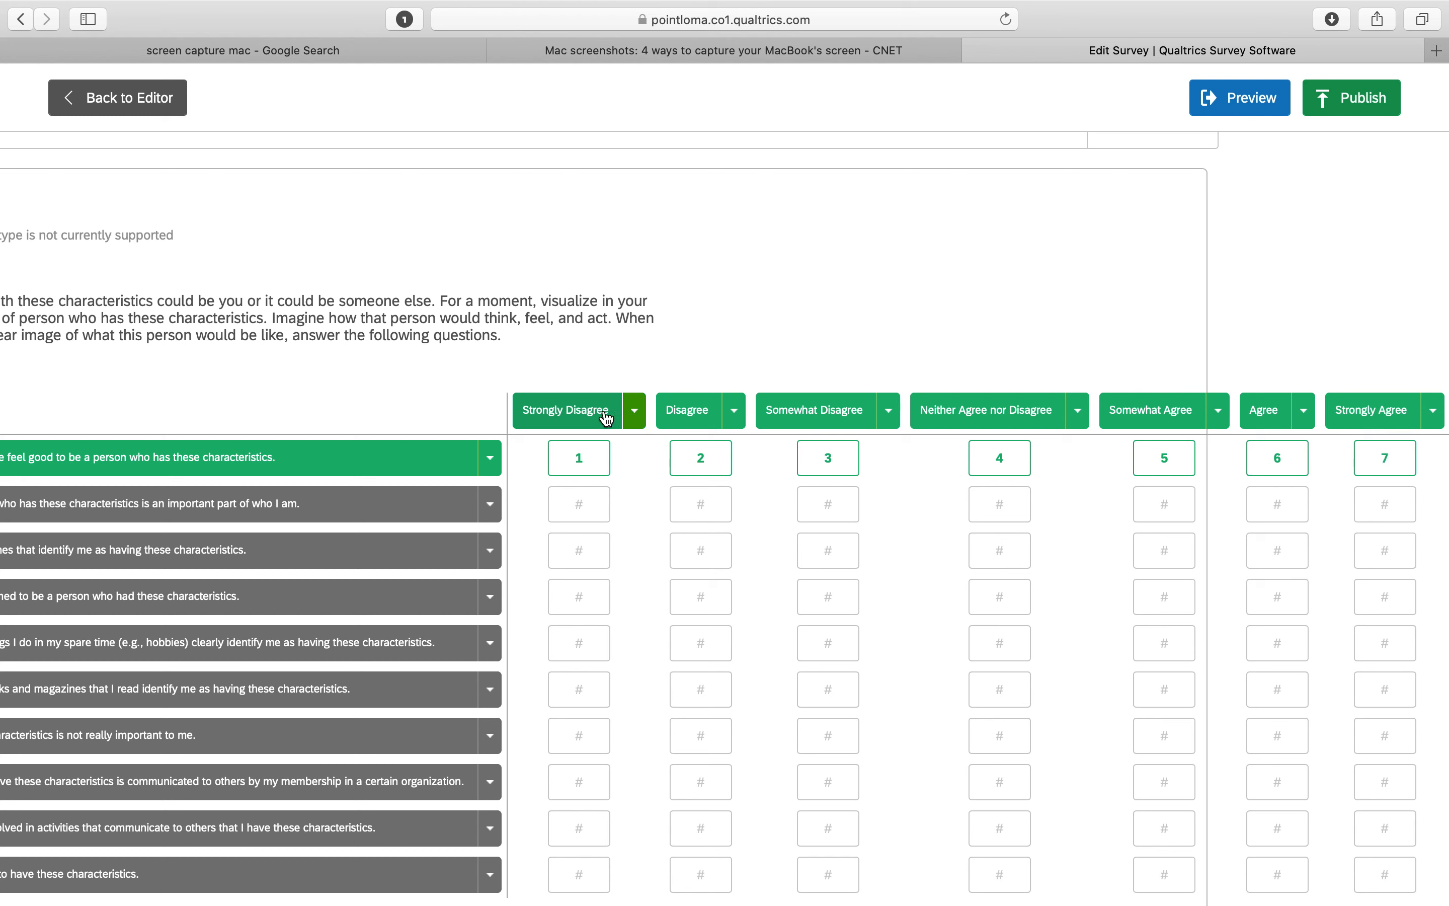
click(639, 413)
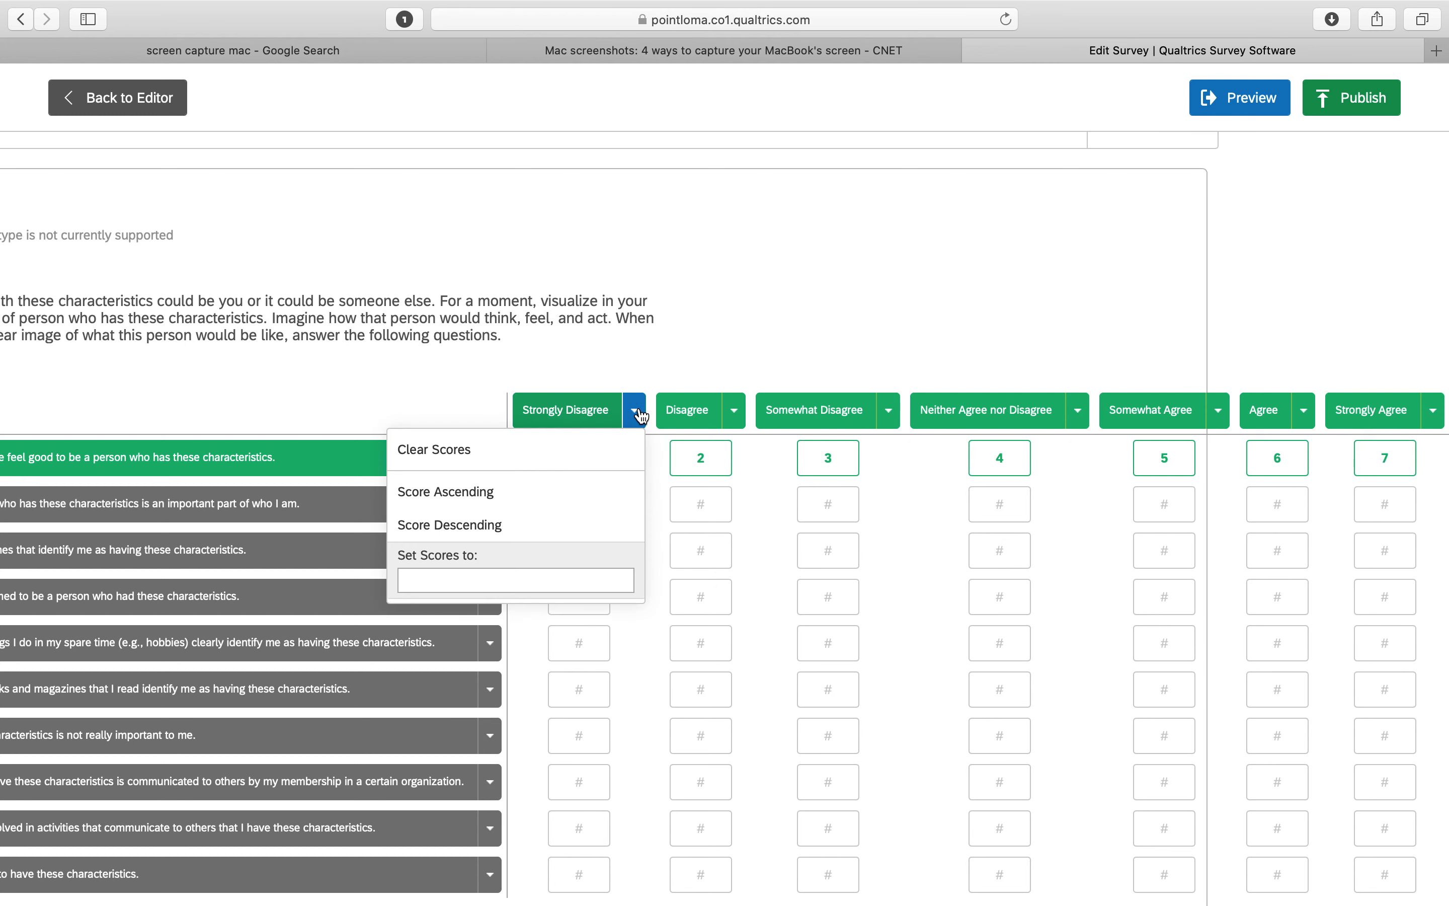
click(530, 575)
text(1)
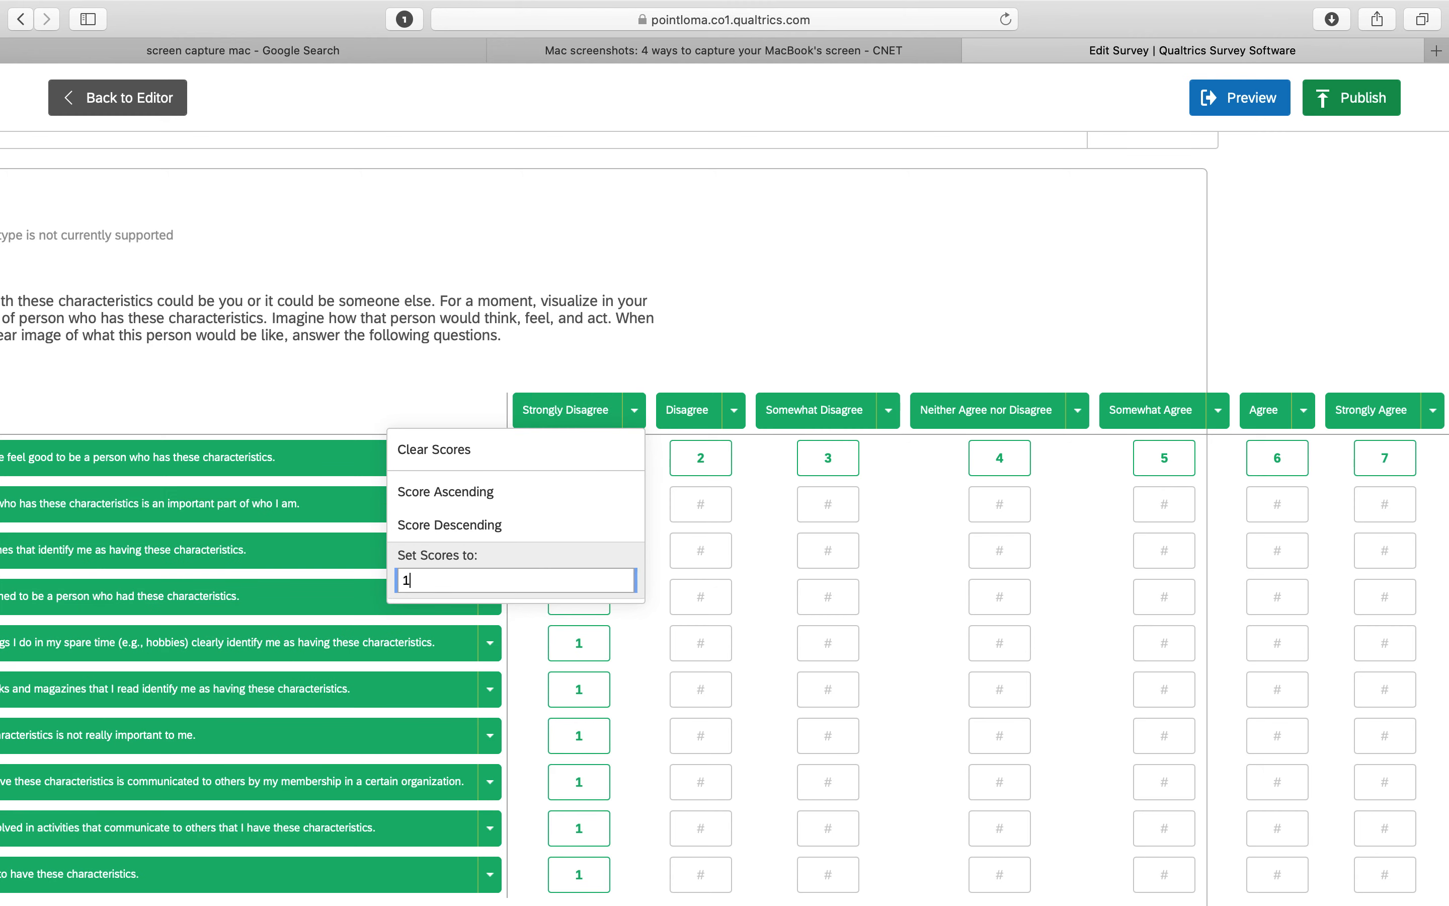
click(591, 362)
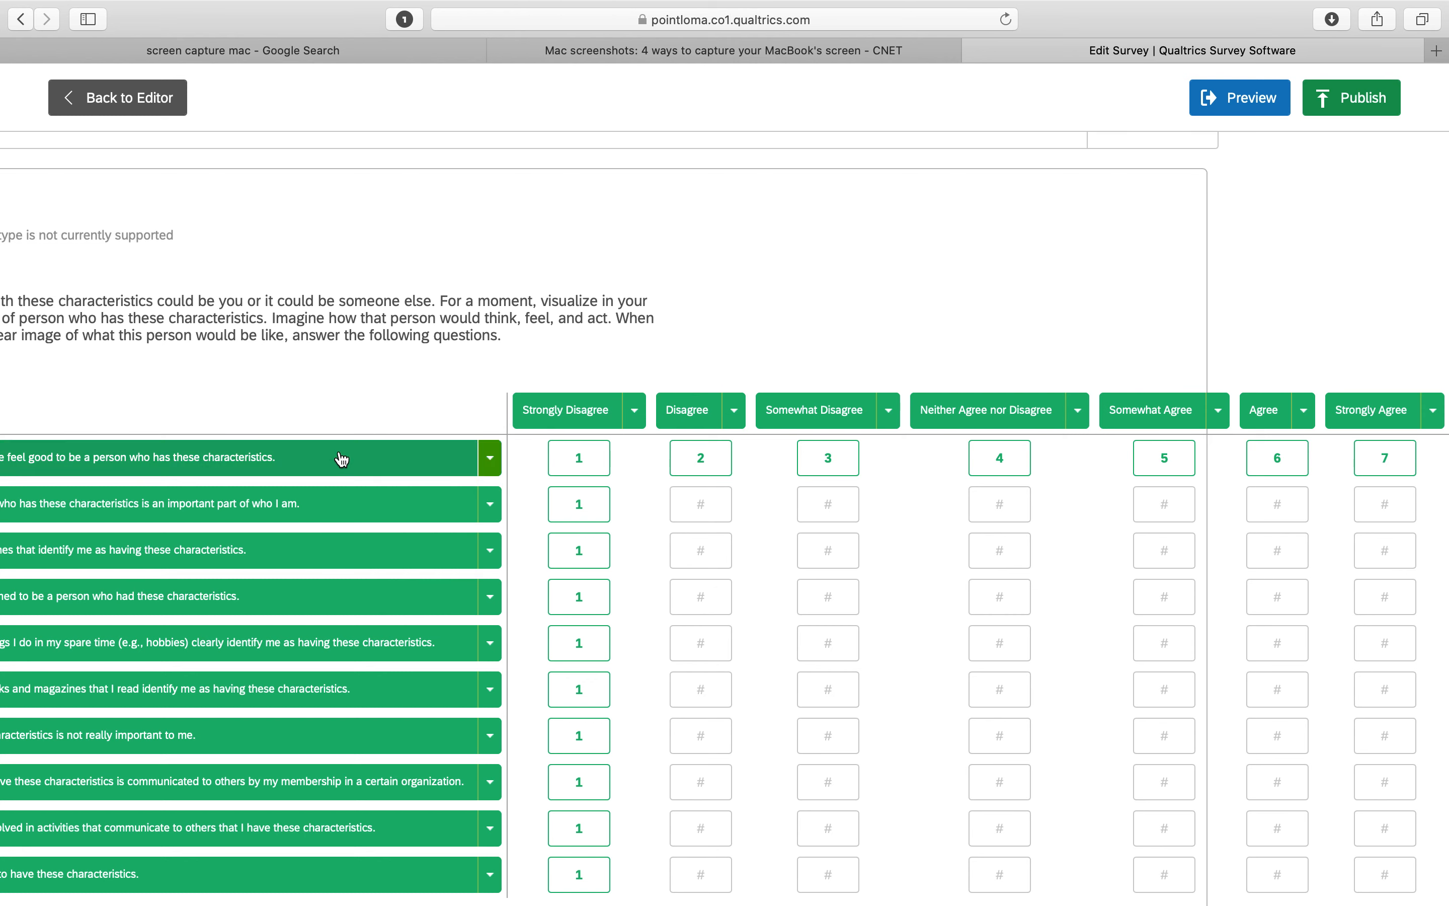
Set every statement's Disagree score to 2
click(736, 423)
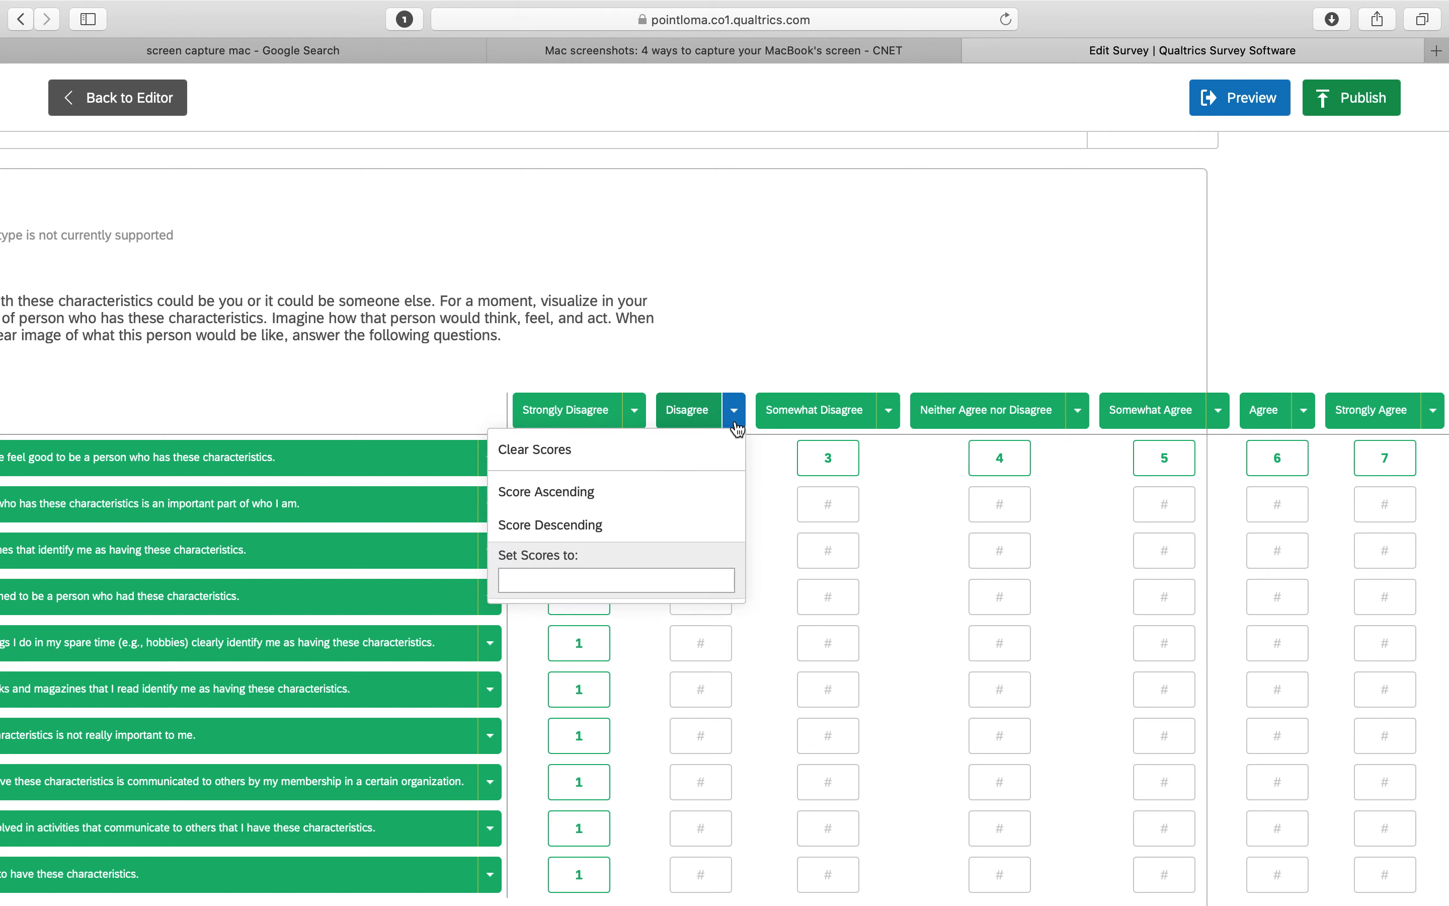
click(653, 587)
text(2)
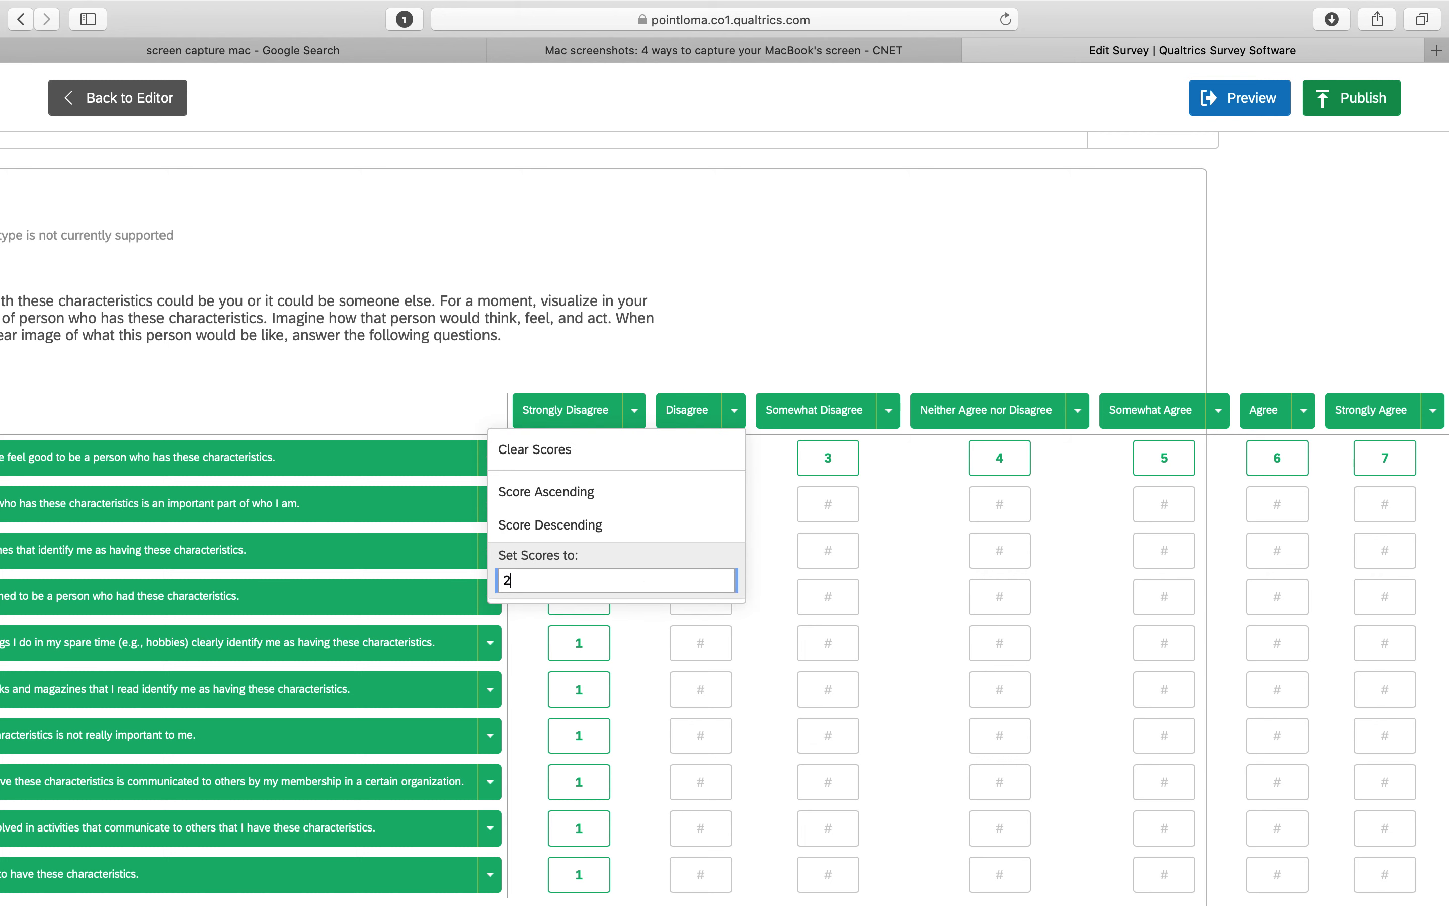
key(Return)
Set all Somewhat Disagree scores to 3 and all Neither Agree nor Disagree scores to 4
click(889, 412)
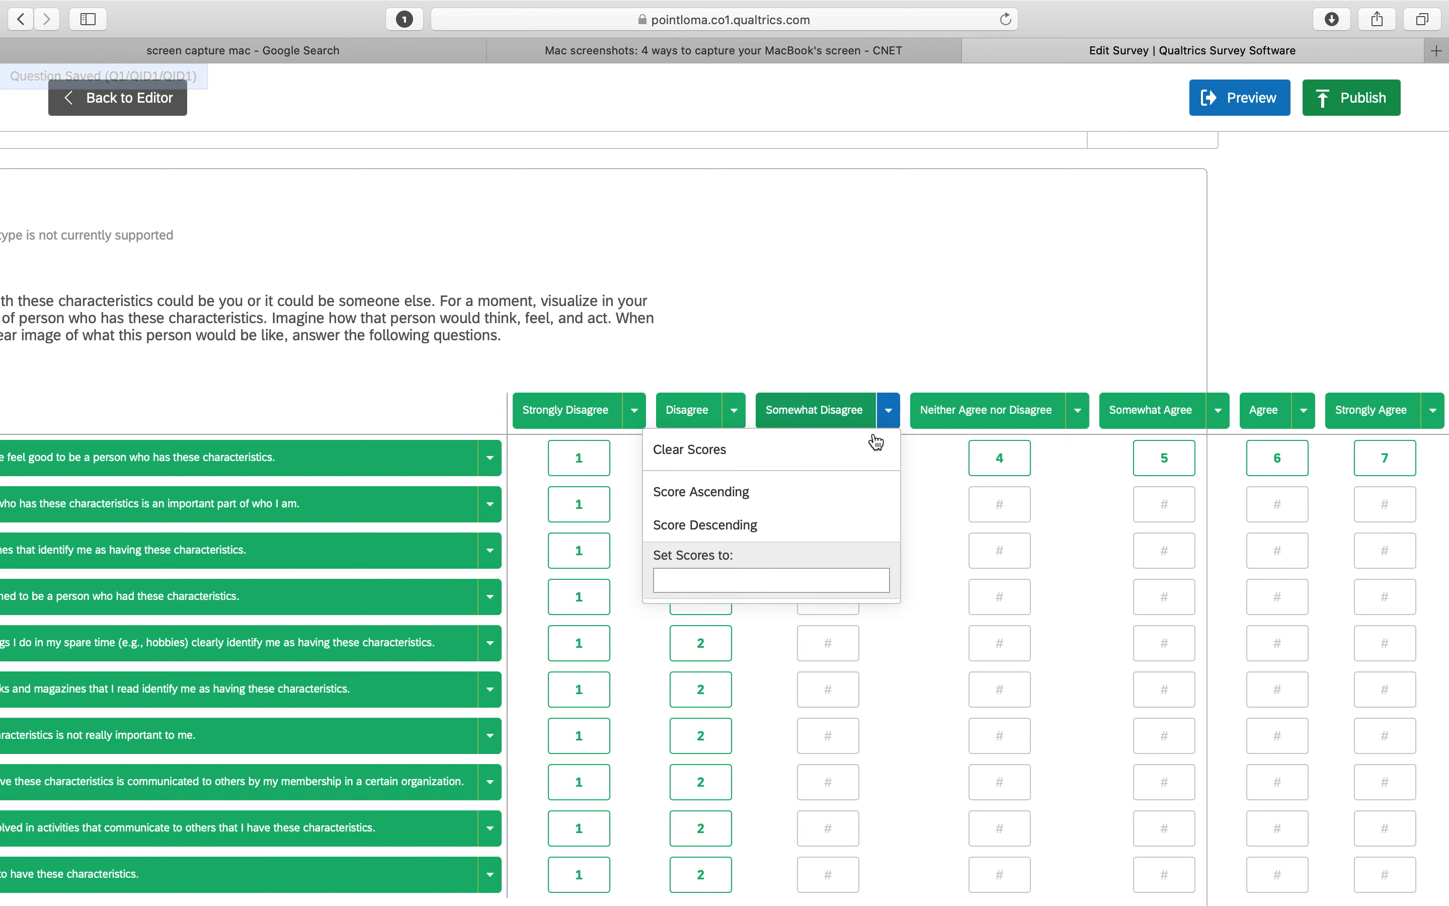
click(763, 578)
text(3)
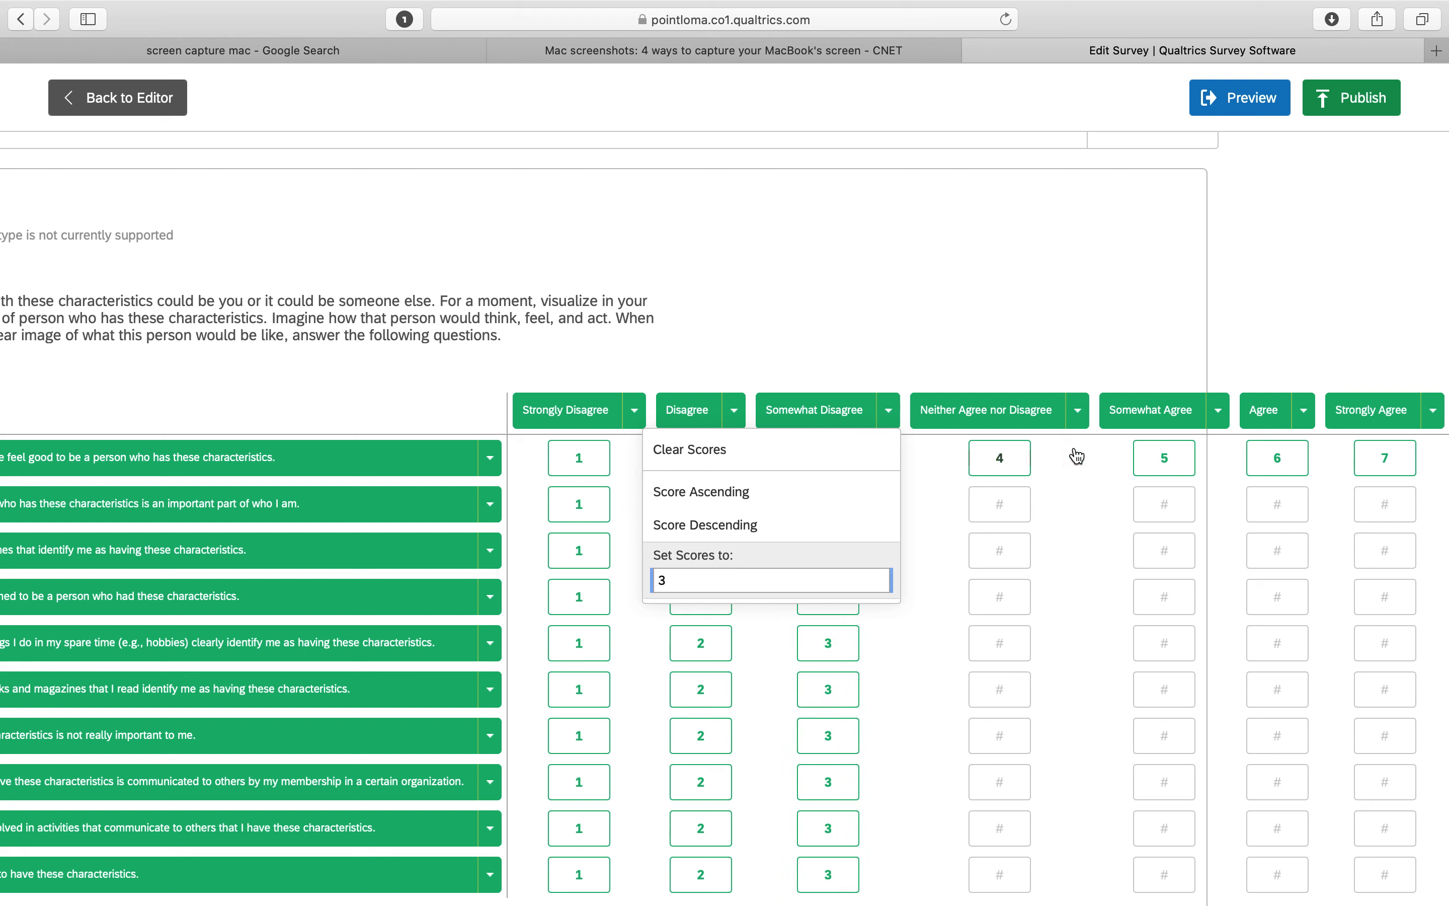
click(1078, 412)
text(4)
Set all Somewhat Agree scores to 5 and all Agree scores to 6
click(1219, 411)
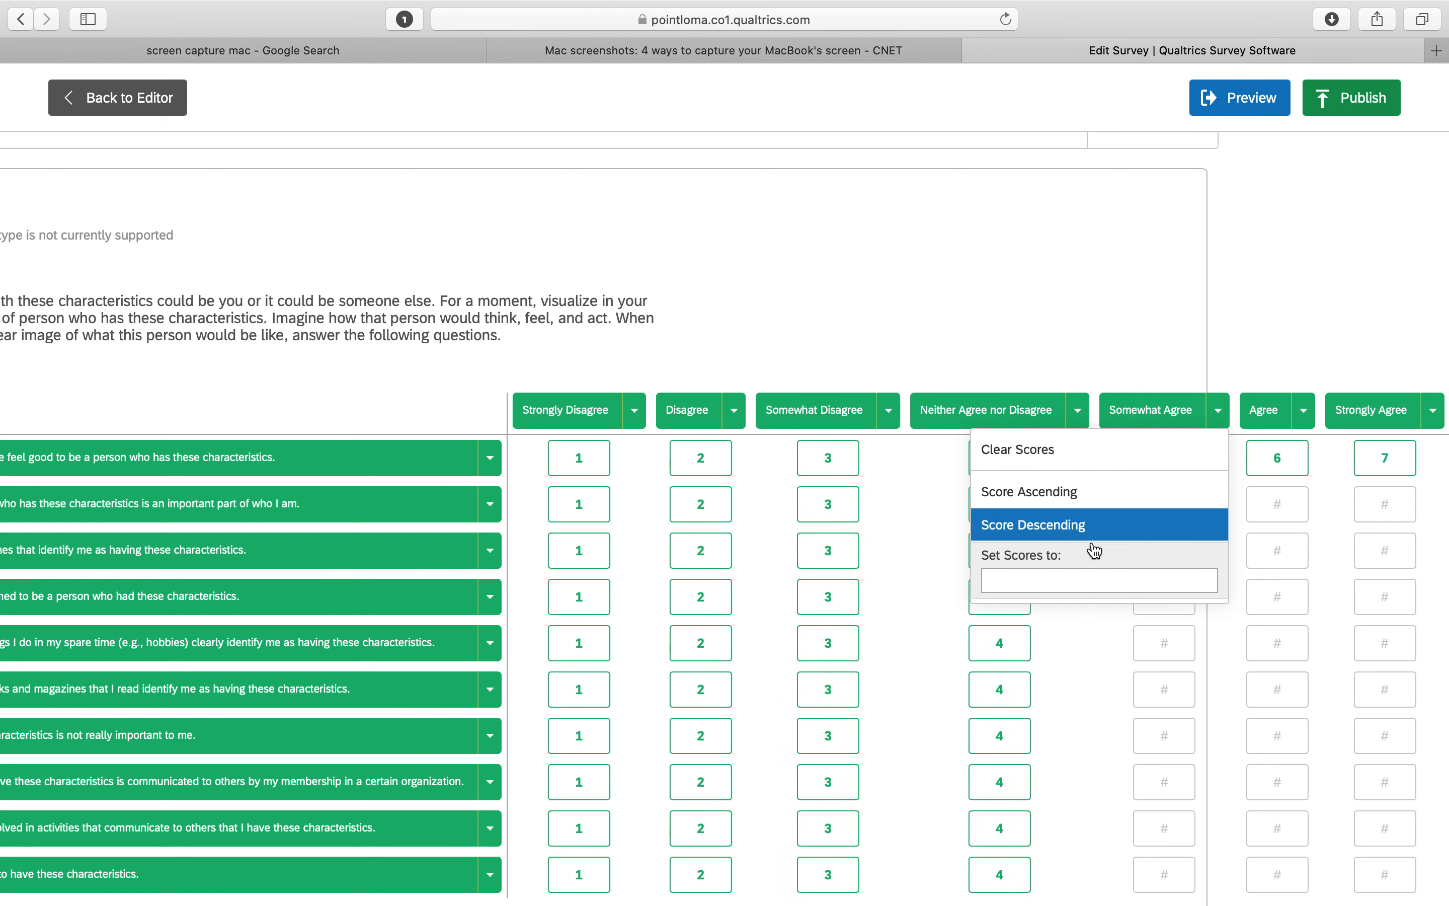
click(1086, 575)
text(5)
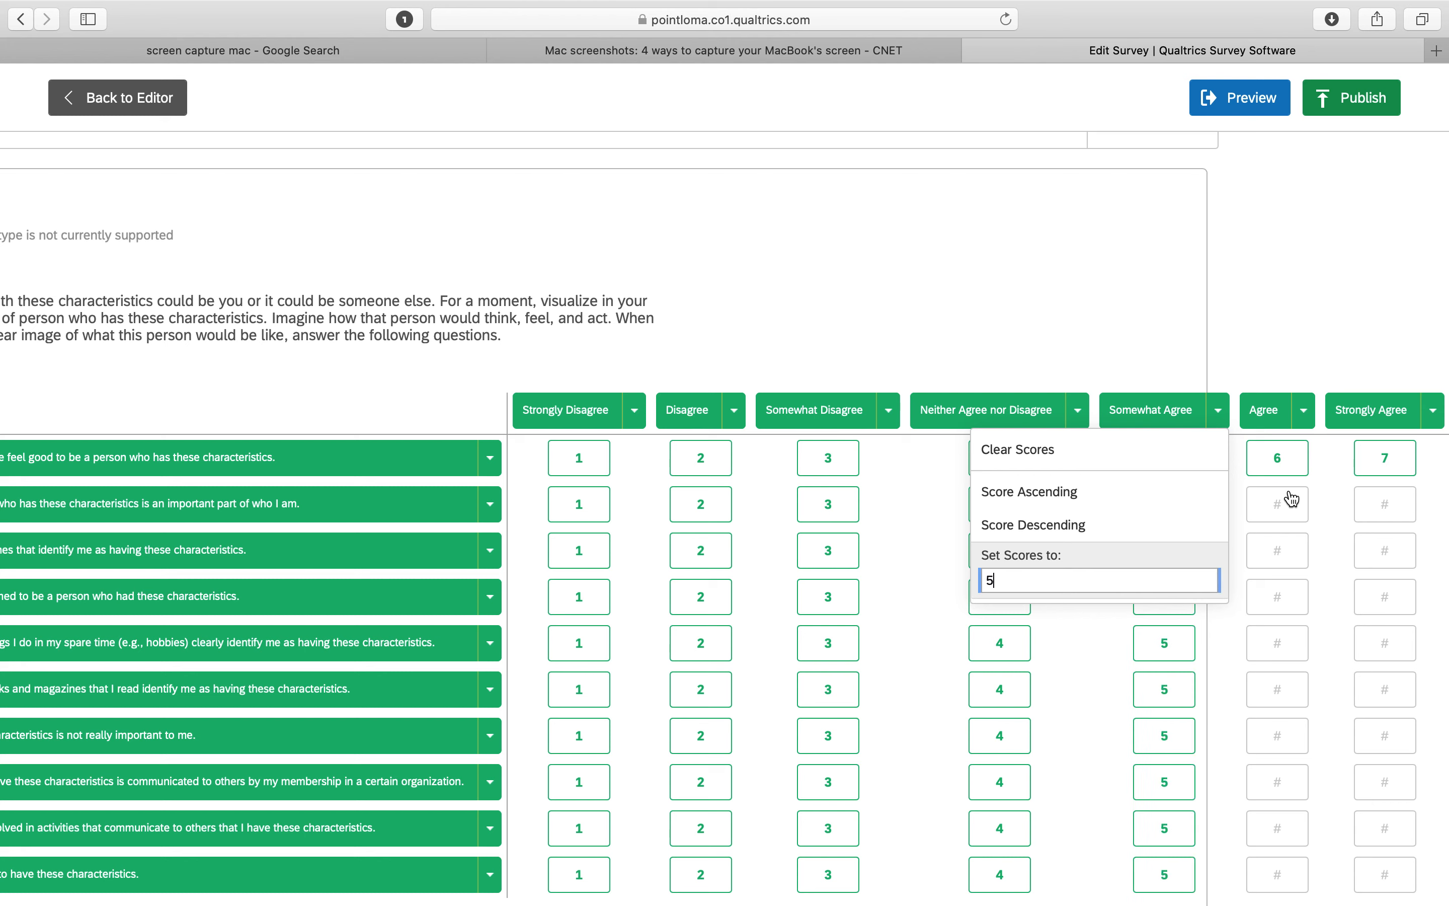
click(1304, 411)
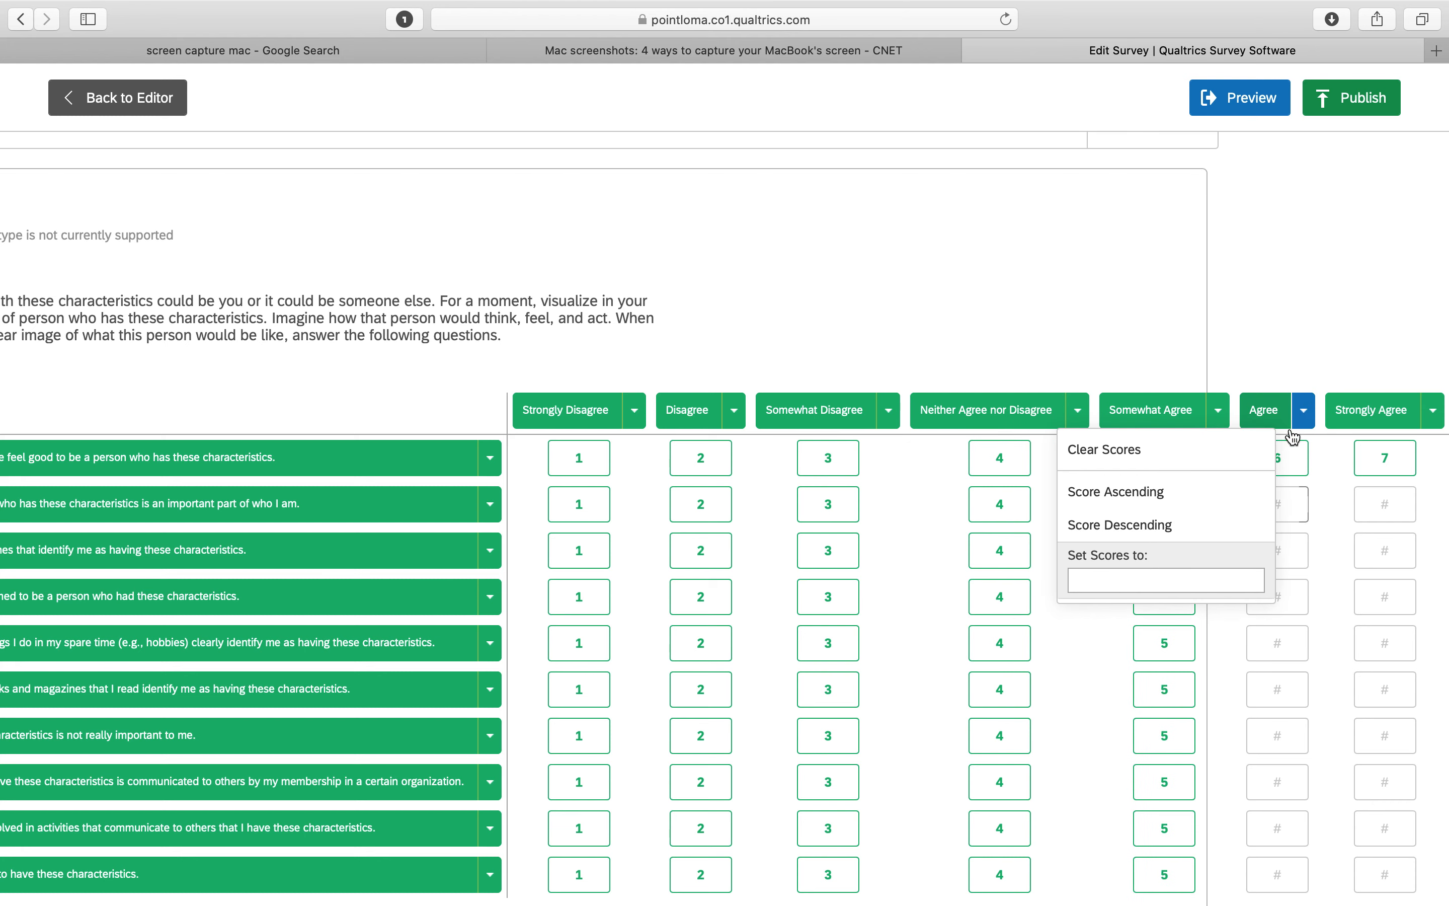
click(1205, 575)
text(6)
Set every statement's Strongly Agree score to 7
click(1433, 411)
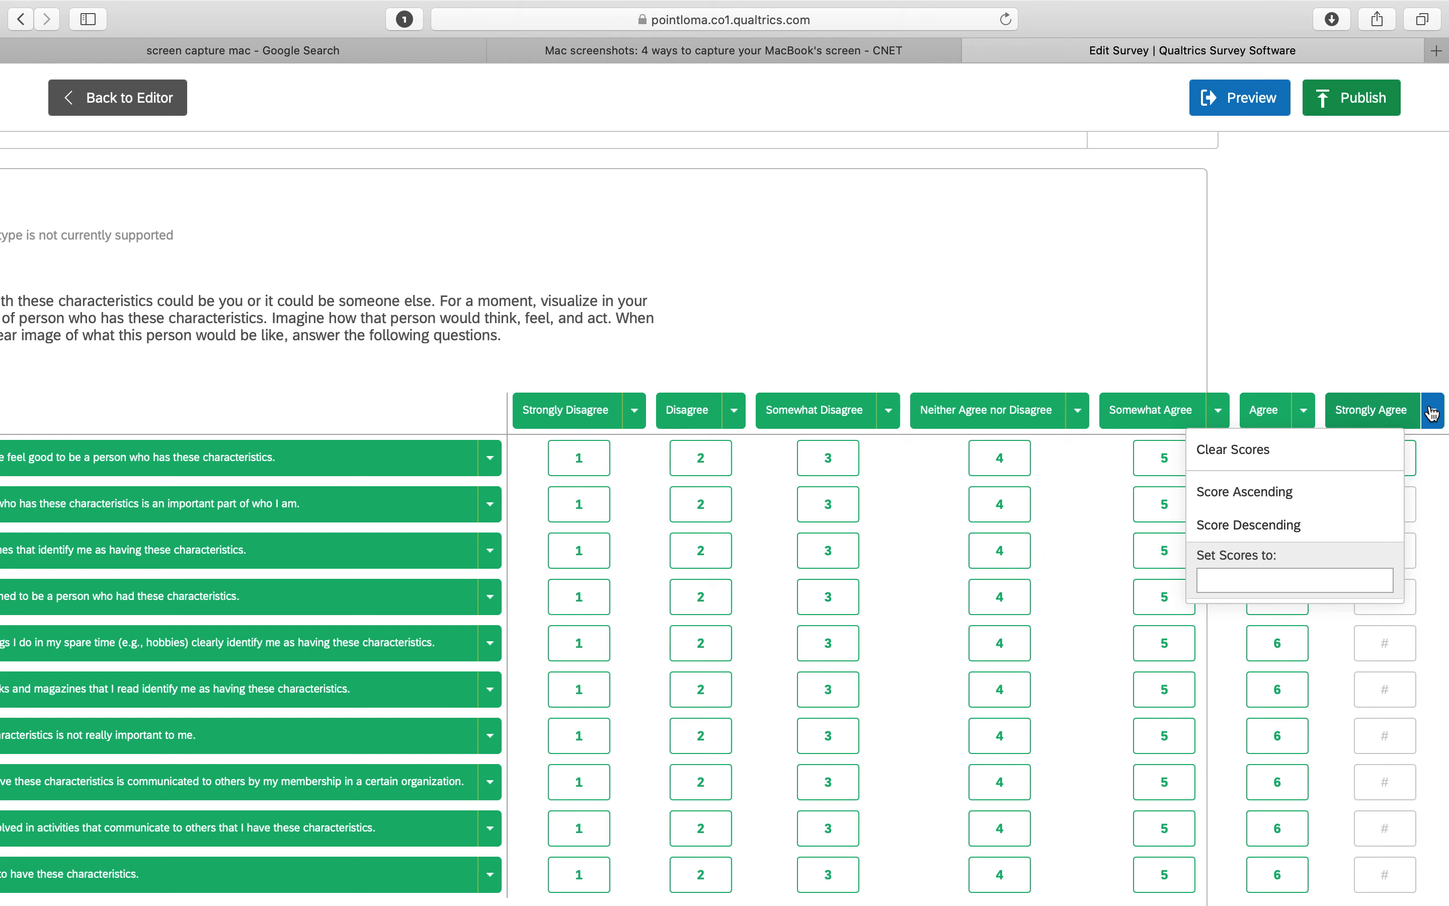
text(7)
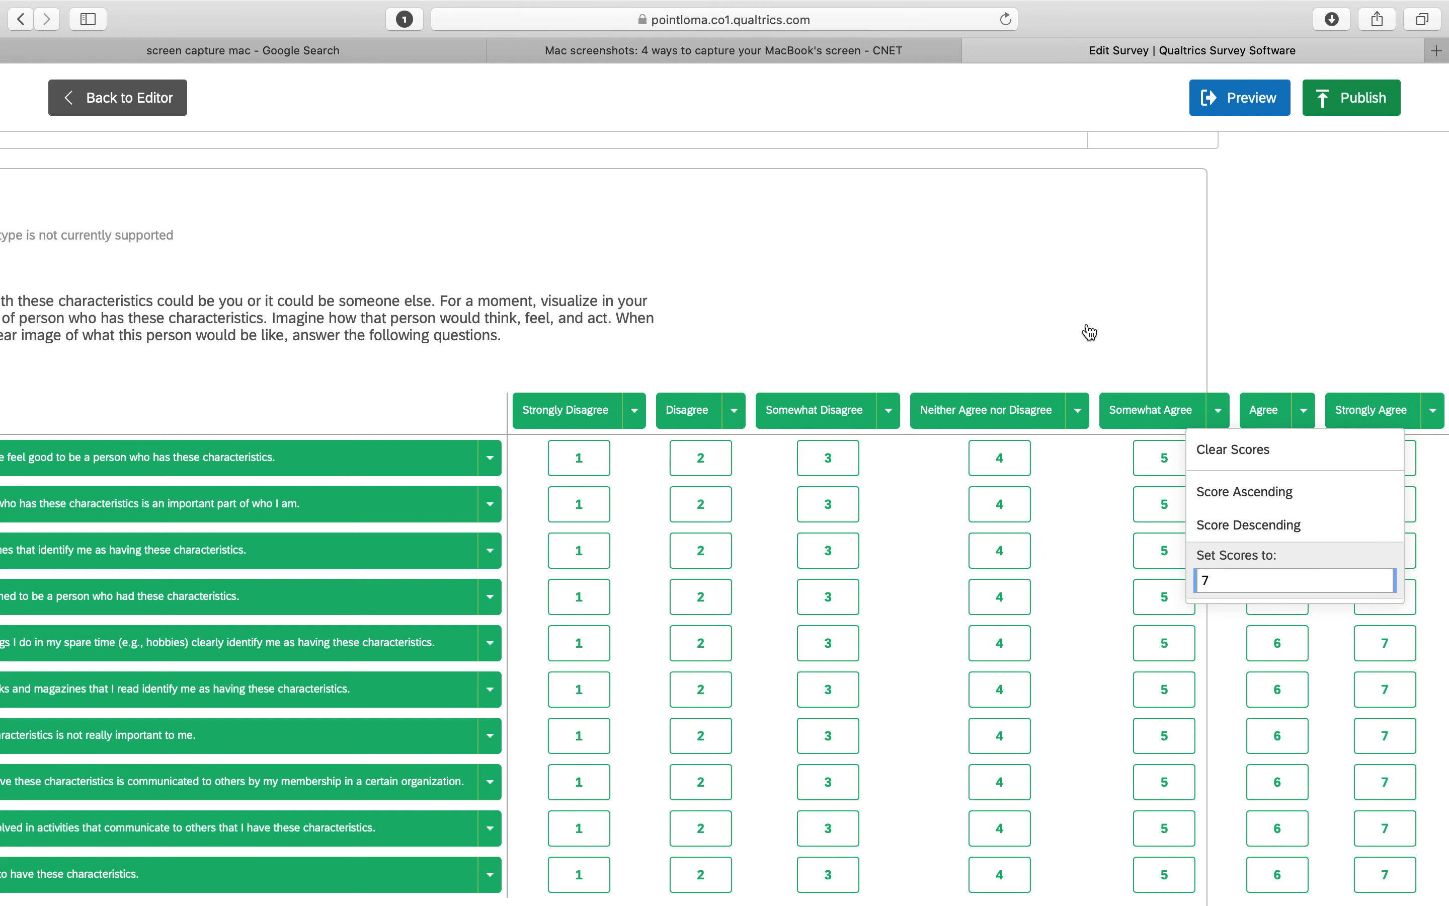
click(989, 333)
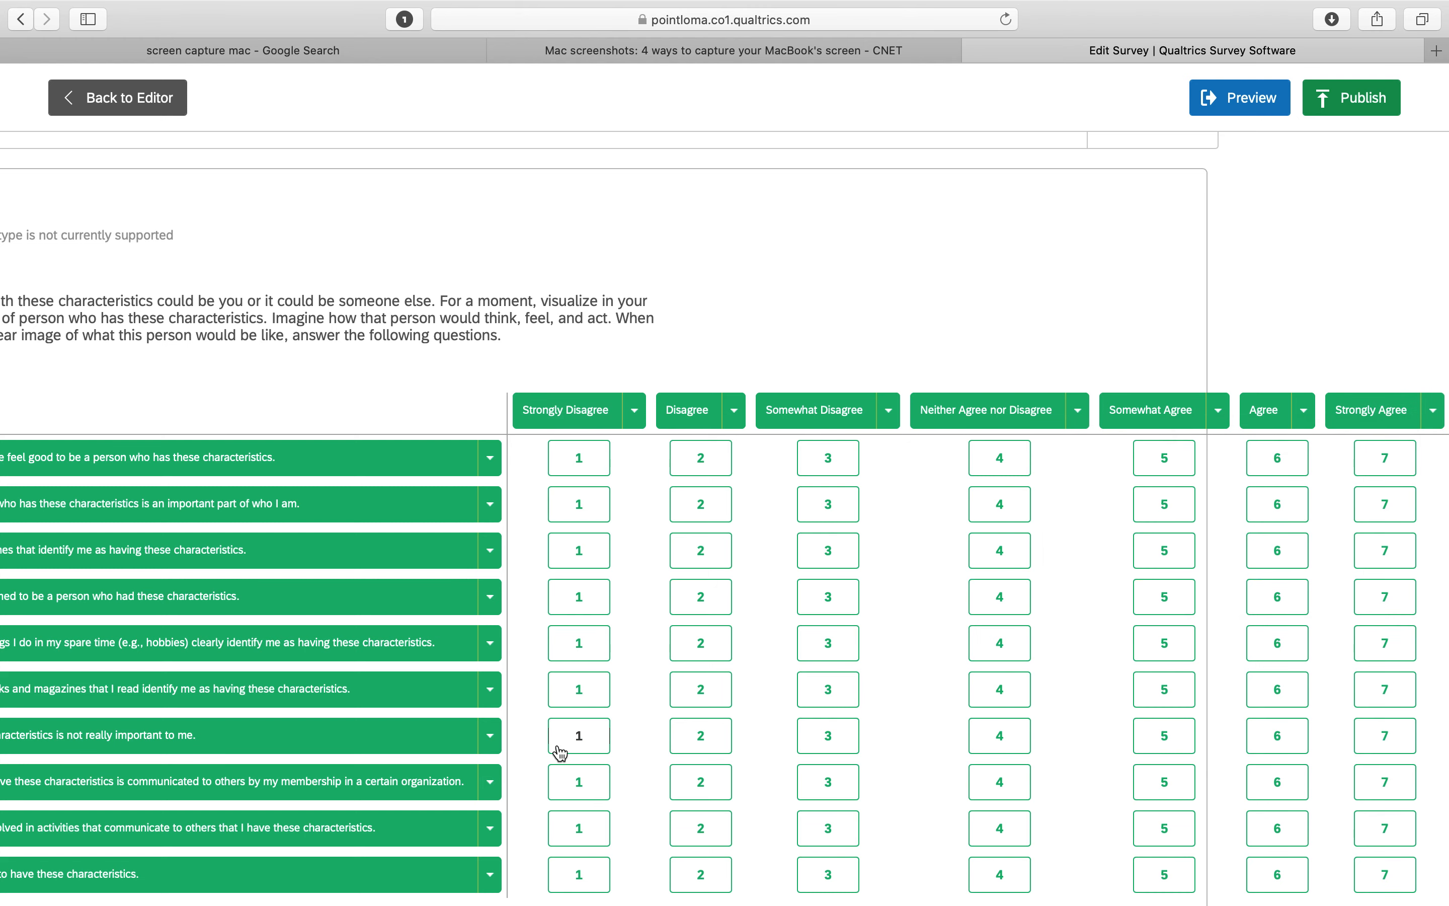
Review the scores assigned across all statements of the scoring grid
scroll(557, 752, down, 5)
scroll(560, 753, down, 5)
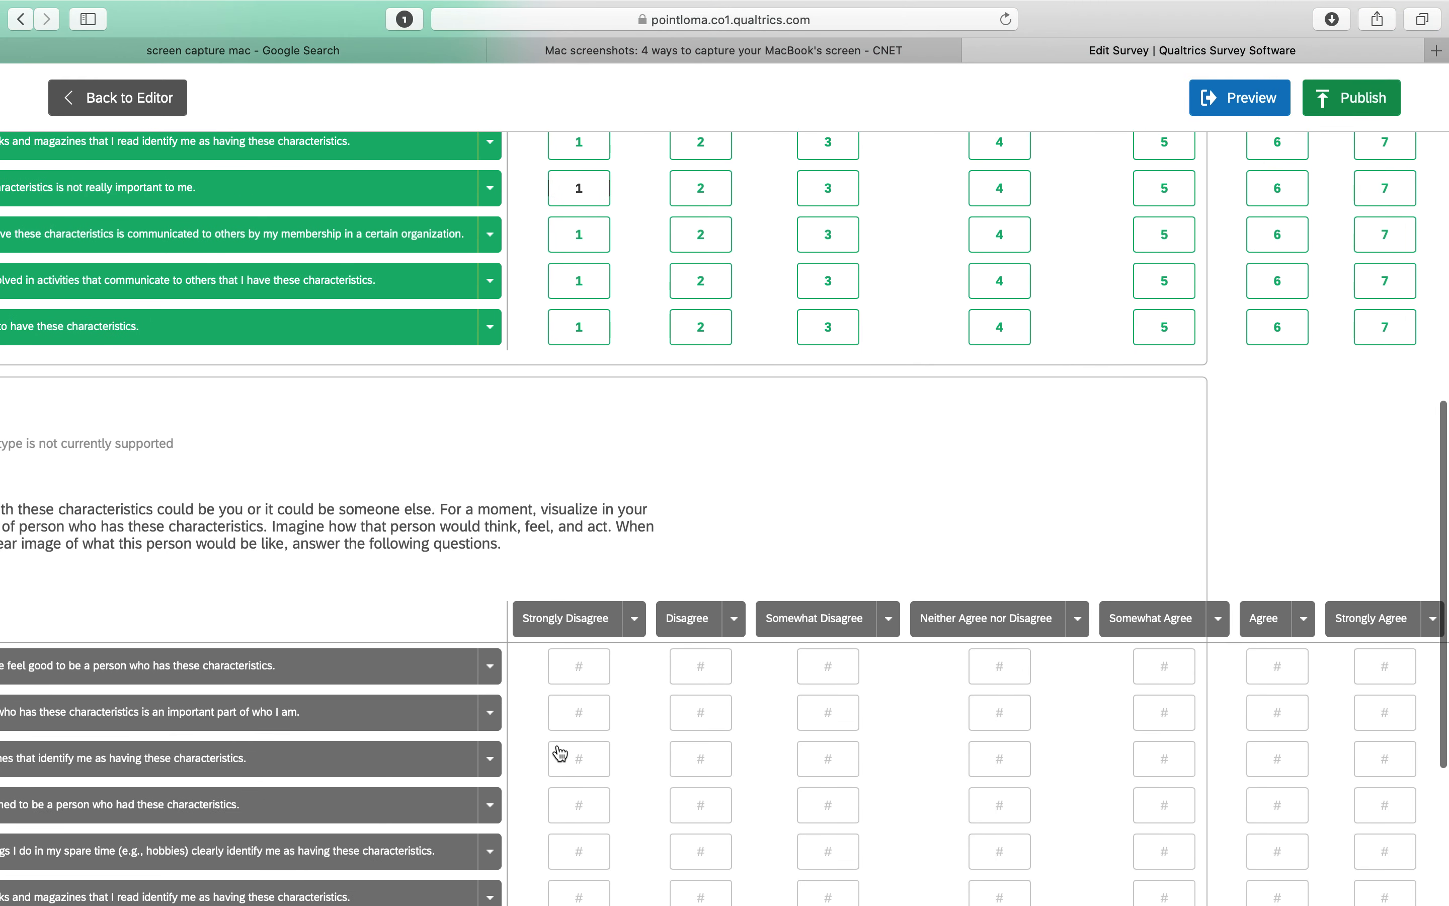
scroll(560, 752, up, 3)
scroll(560, 752, up, 3)
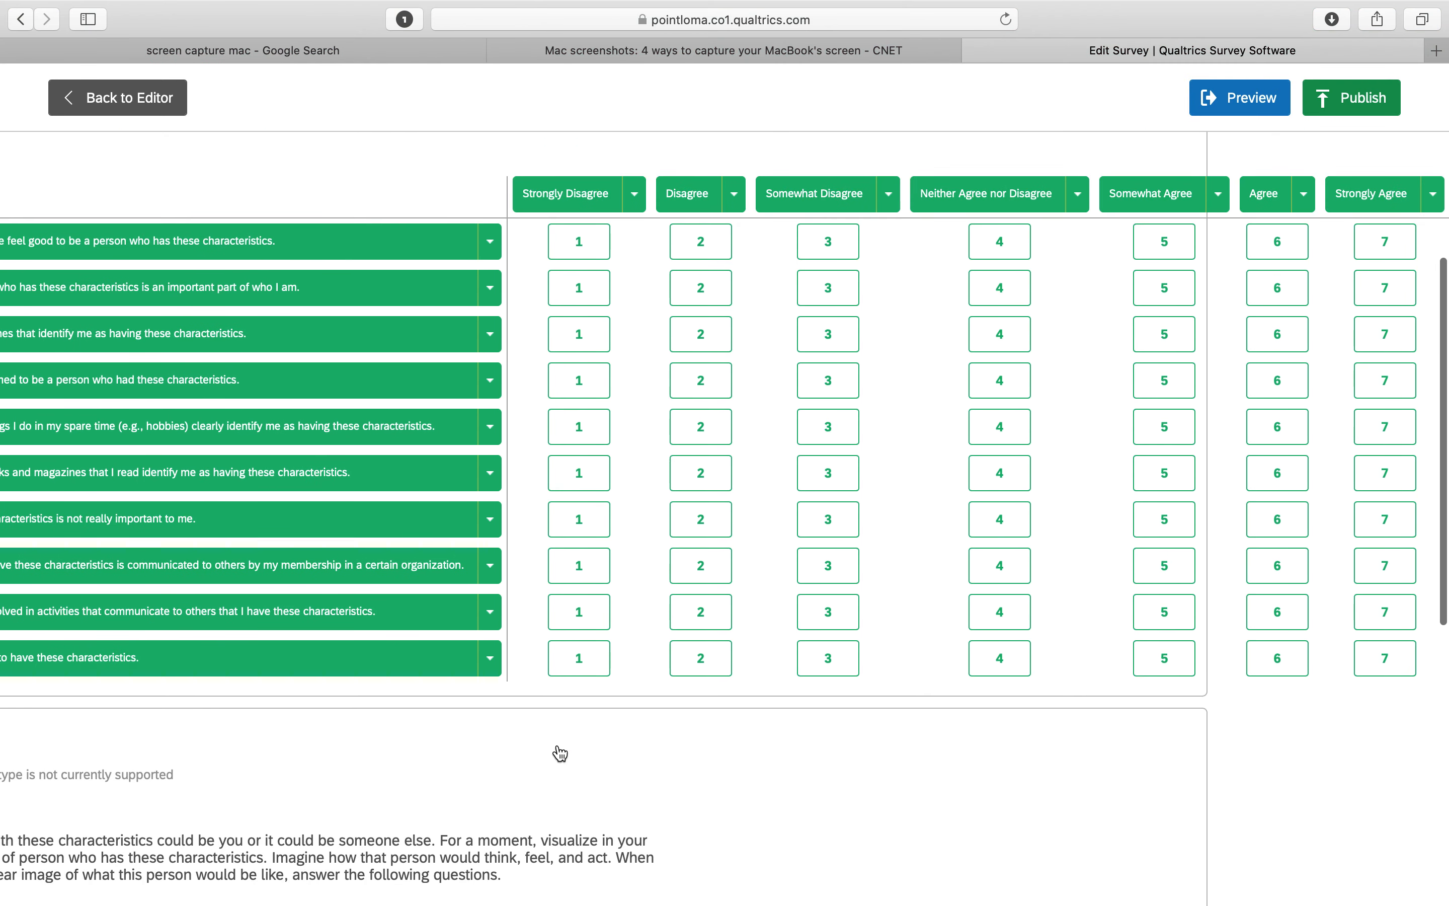
scroll(560, 752, left, 3)
scroll(560, 753, left, 2)
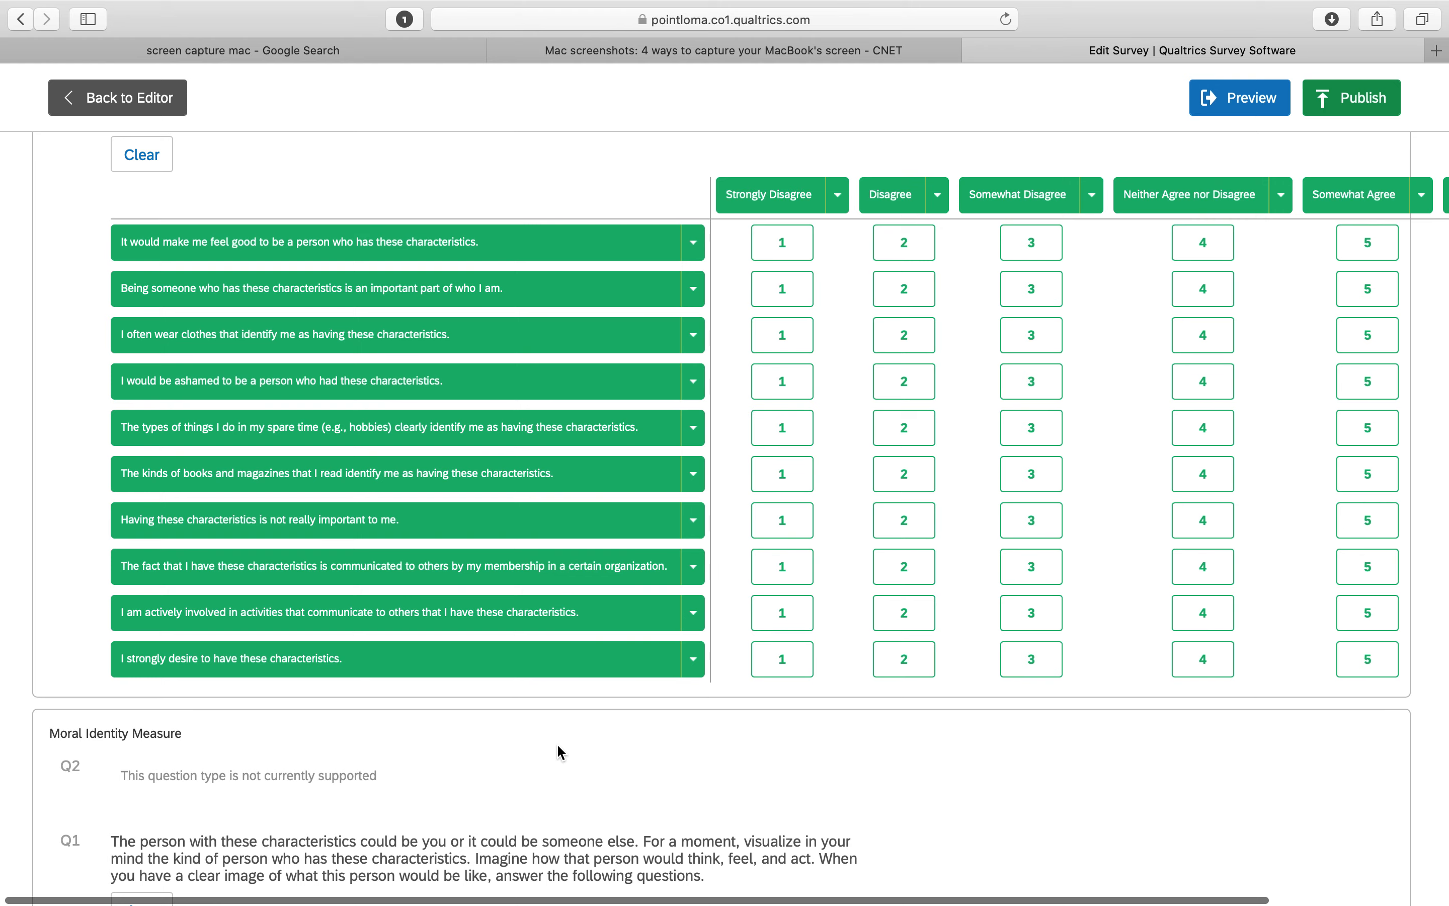
scroll(560, 753, right, 2)
scroll(559, 753, down, 2)
scroll(560, 752, down, 6)
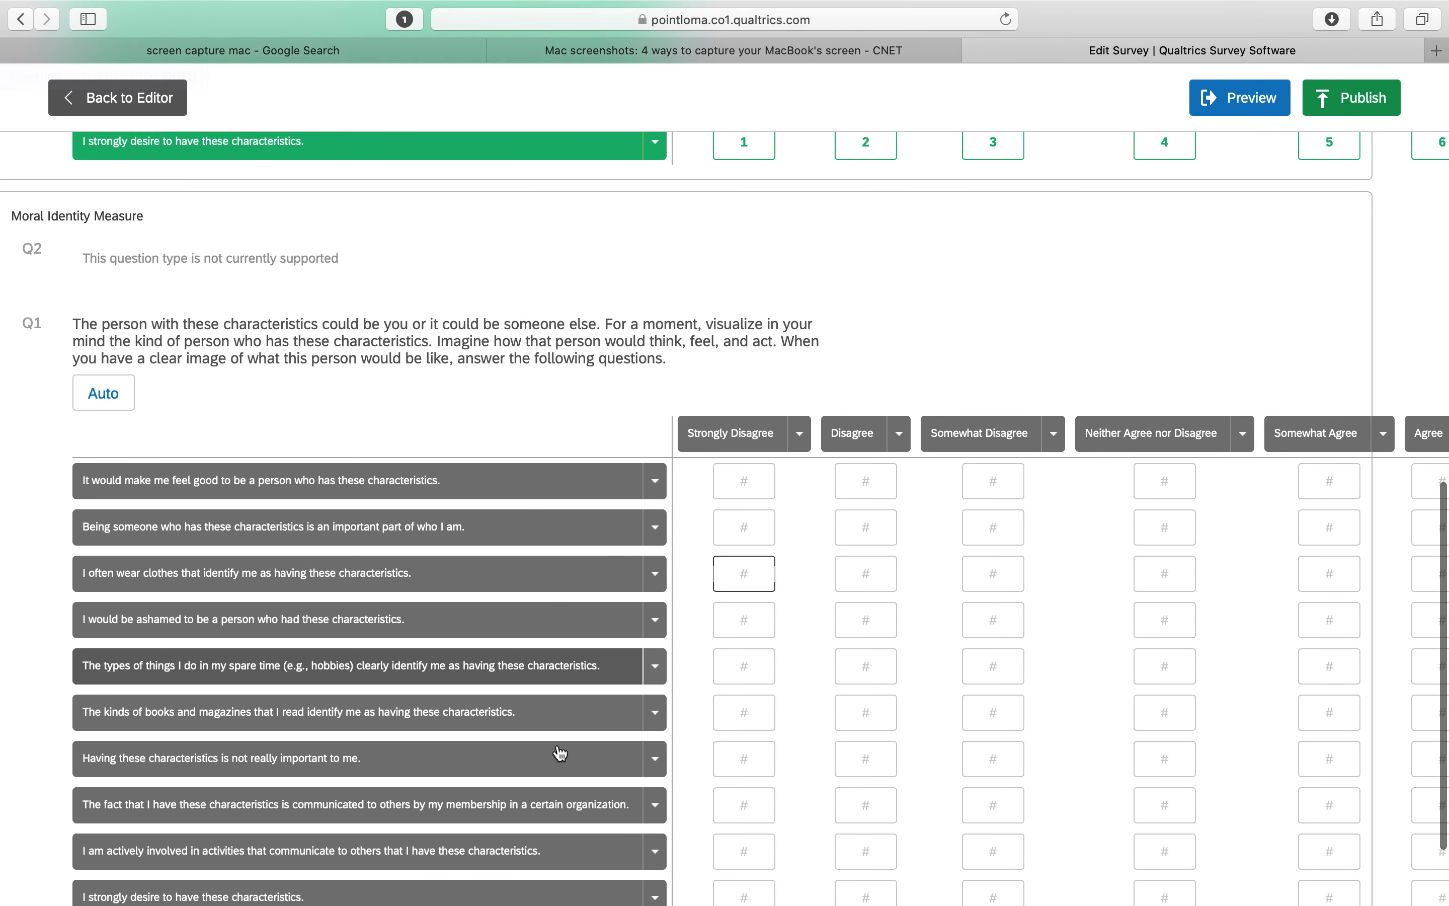
scroll(560, 753, up, 10)
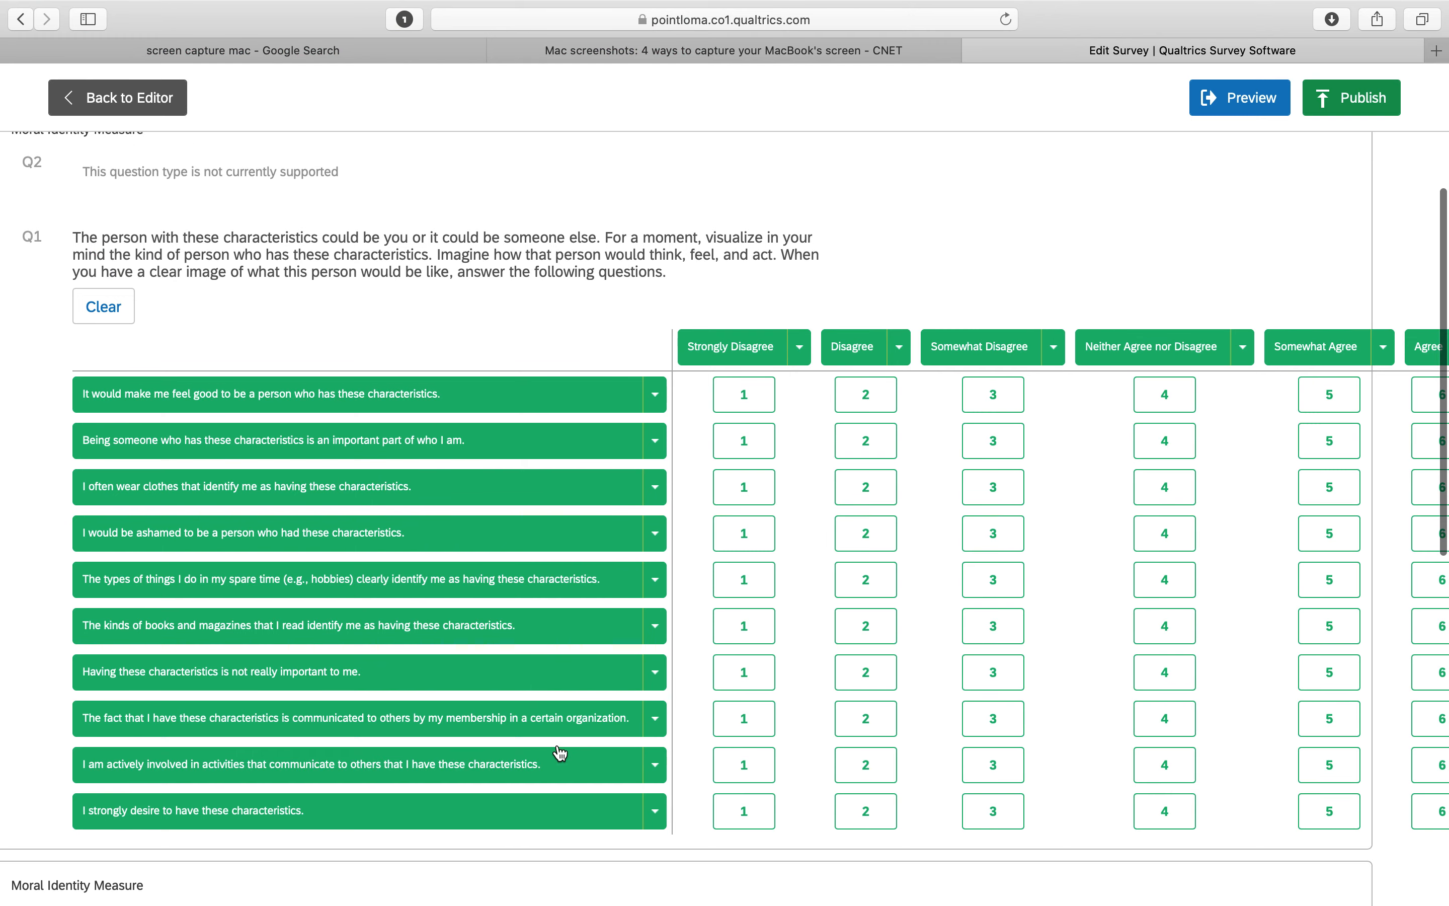
scroll(357, 681, down, 12)
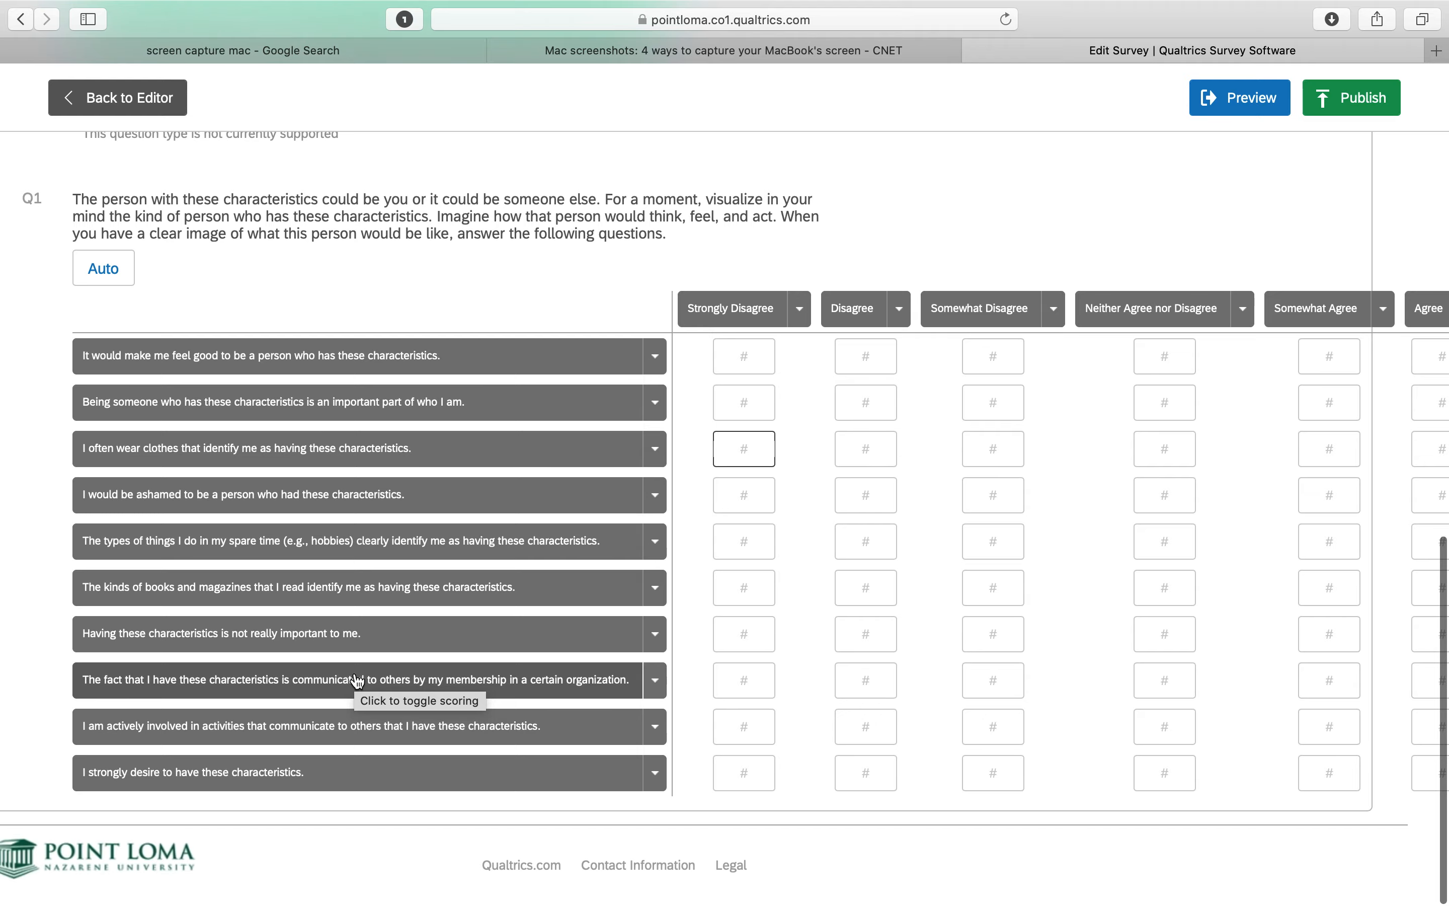
scroll(357, 681, up, 6)
scroll(357, 682, up, 5)
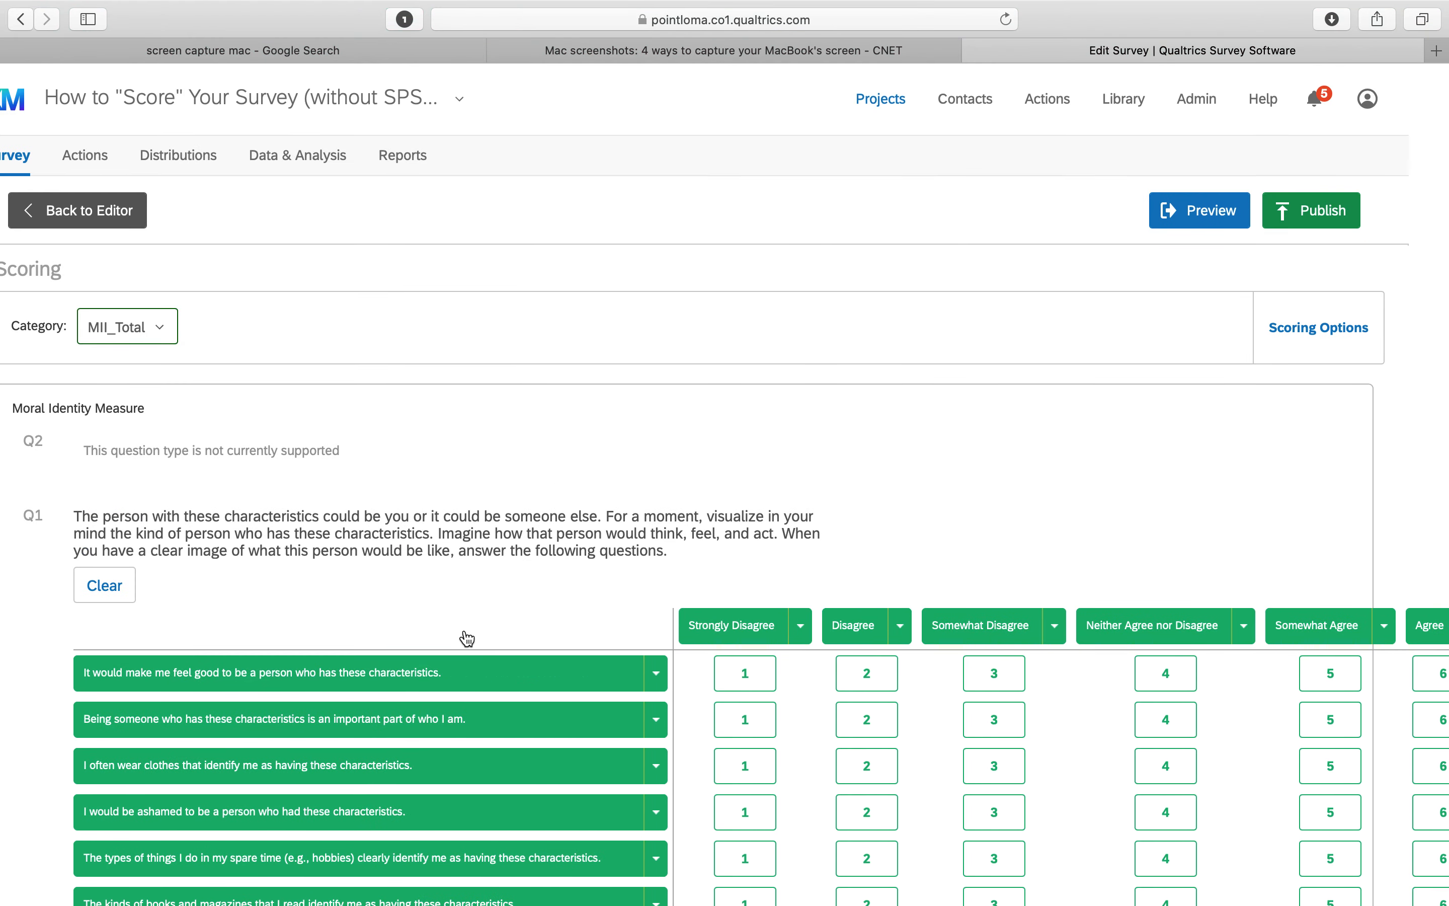
scroll(468, 637, down, 5)
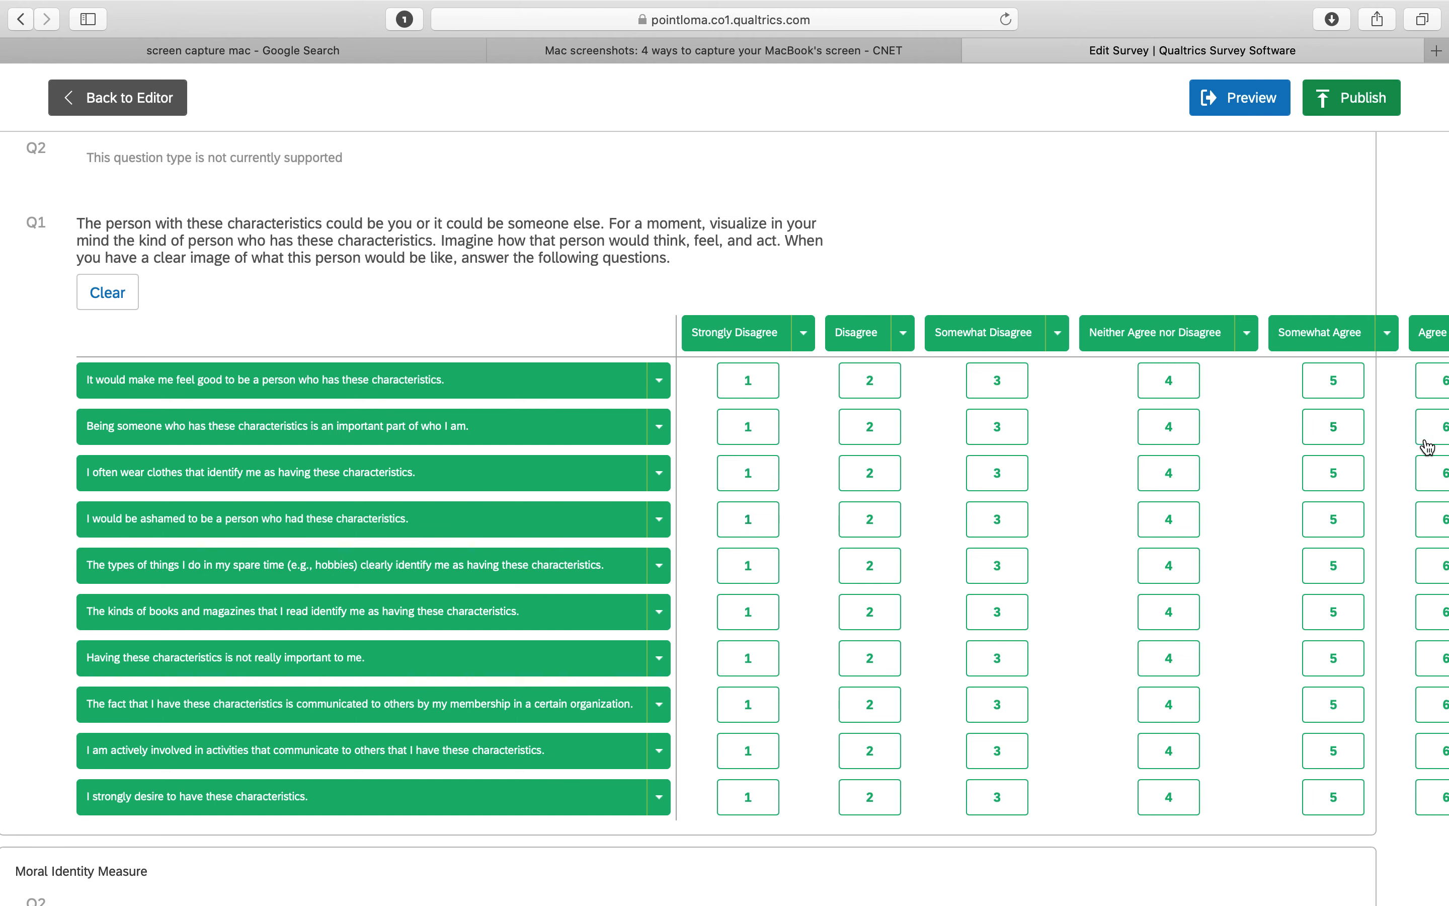
Reverse-score "I would be ashamed to be a person who had these characteristics" from 7 for Strongly Disagree down to 1 for Strongly Agree
scroll(1405, 515, right, 5)
scroll(1405, 516, right, 1)
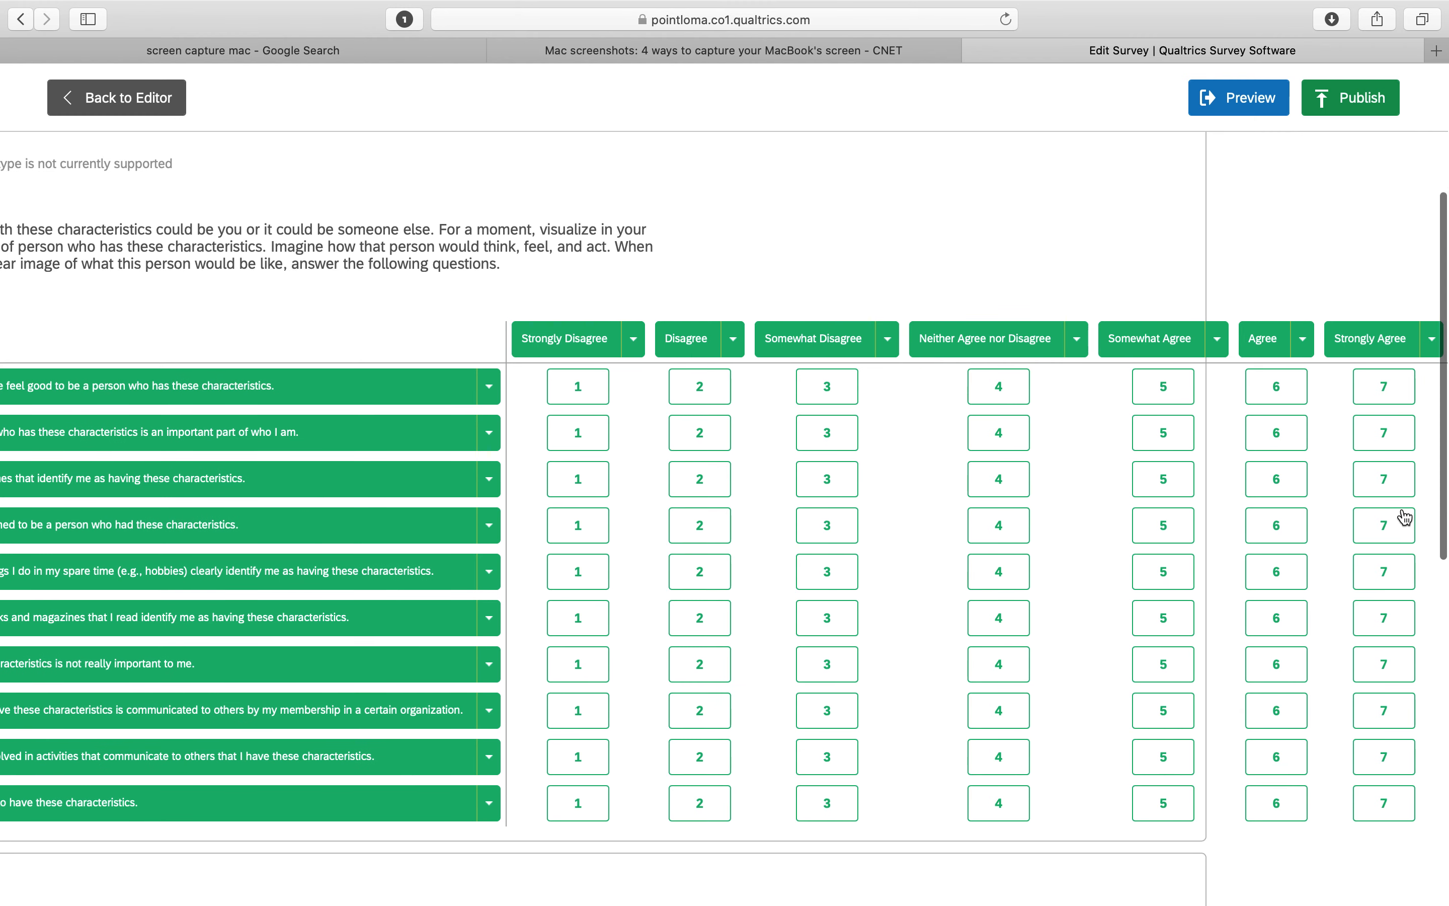
click(1392, 522)
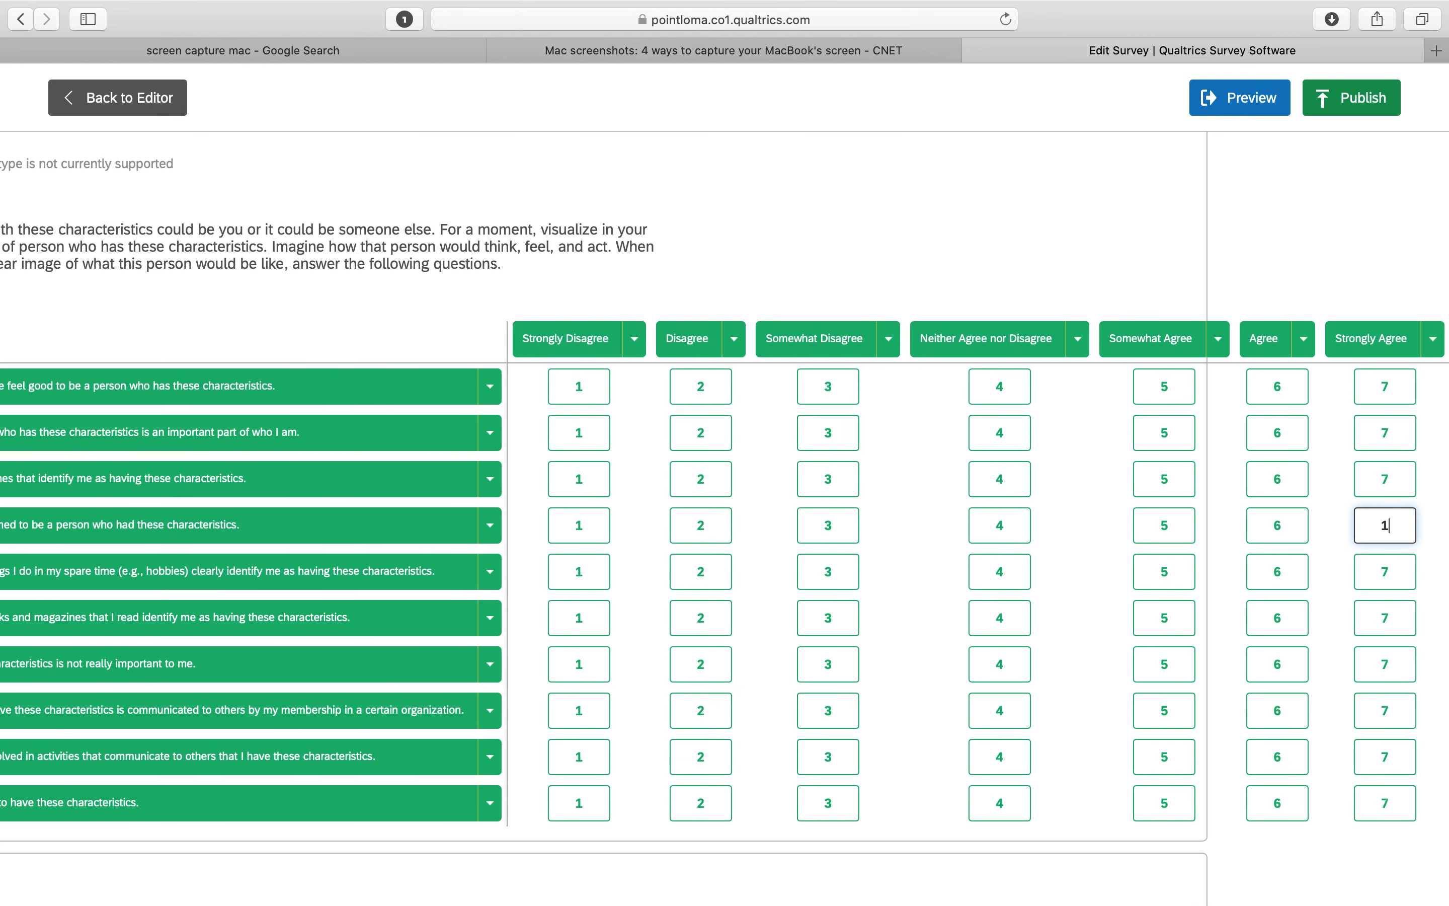
click(1277, 527)
text(2)
click(1165, 525)
text(3)
click(999, 532)
click(999, 532)
click(831, 526)
text(5)
click(700, 525)
click(579, 521)
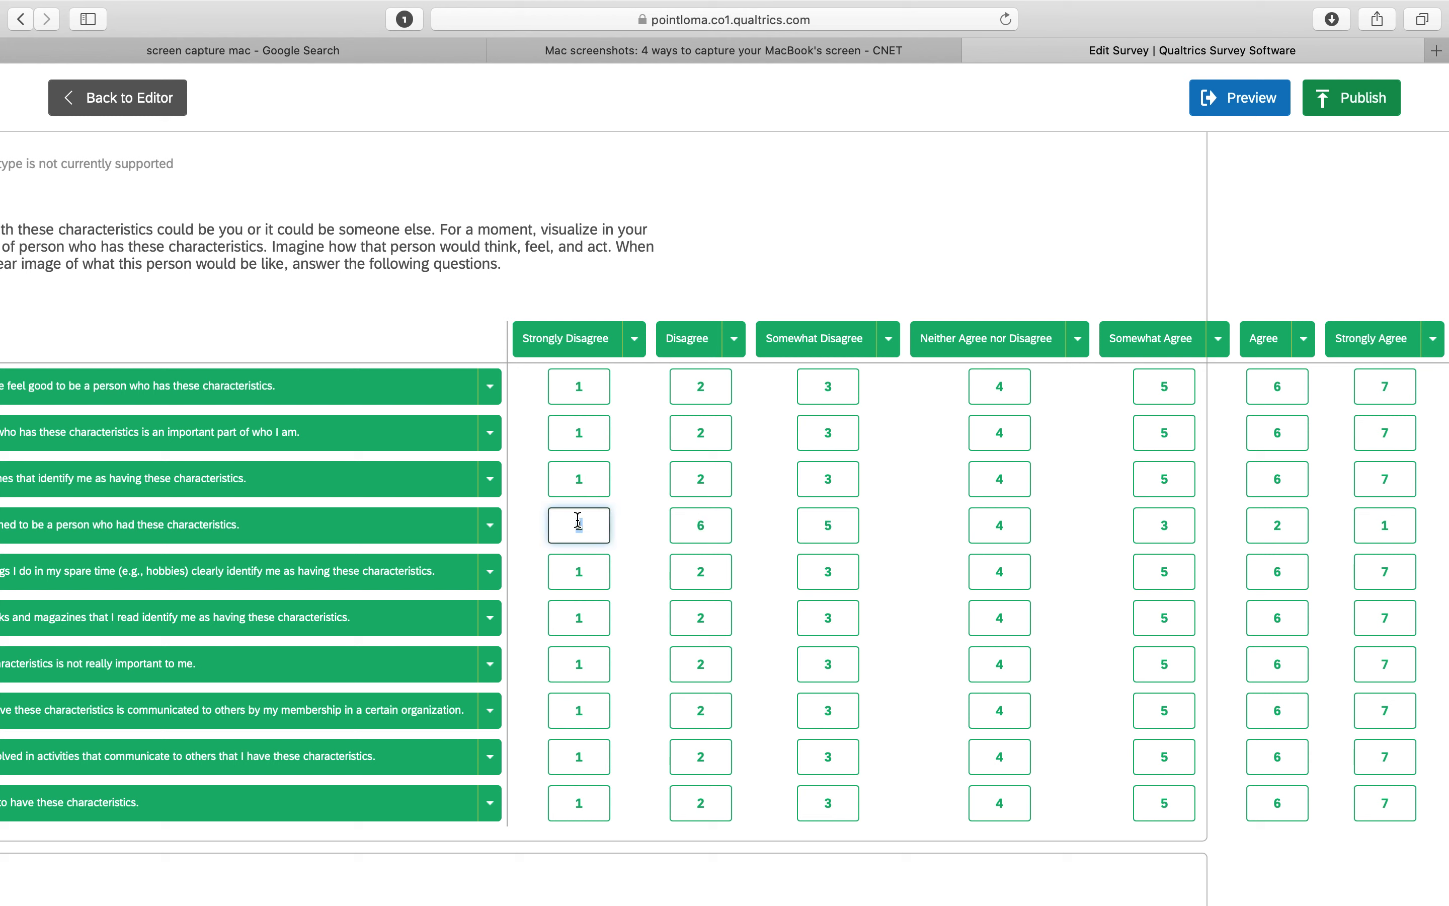
text(7)
Reverse-score "Having these characteristics is not really important to me" from 7 for Strongly Disagree down to 1 for Strongly Agree
scroll(517, 602, left, 5)
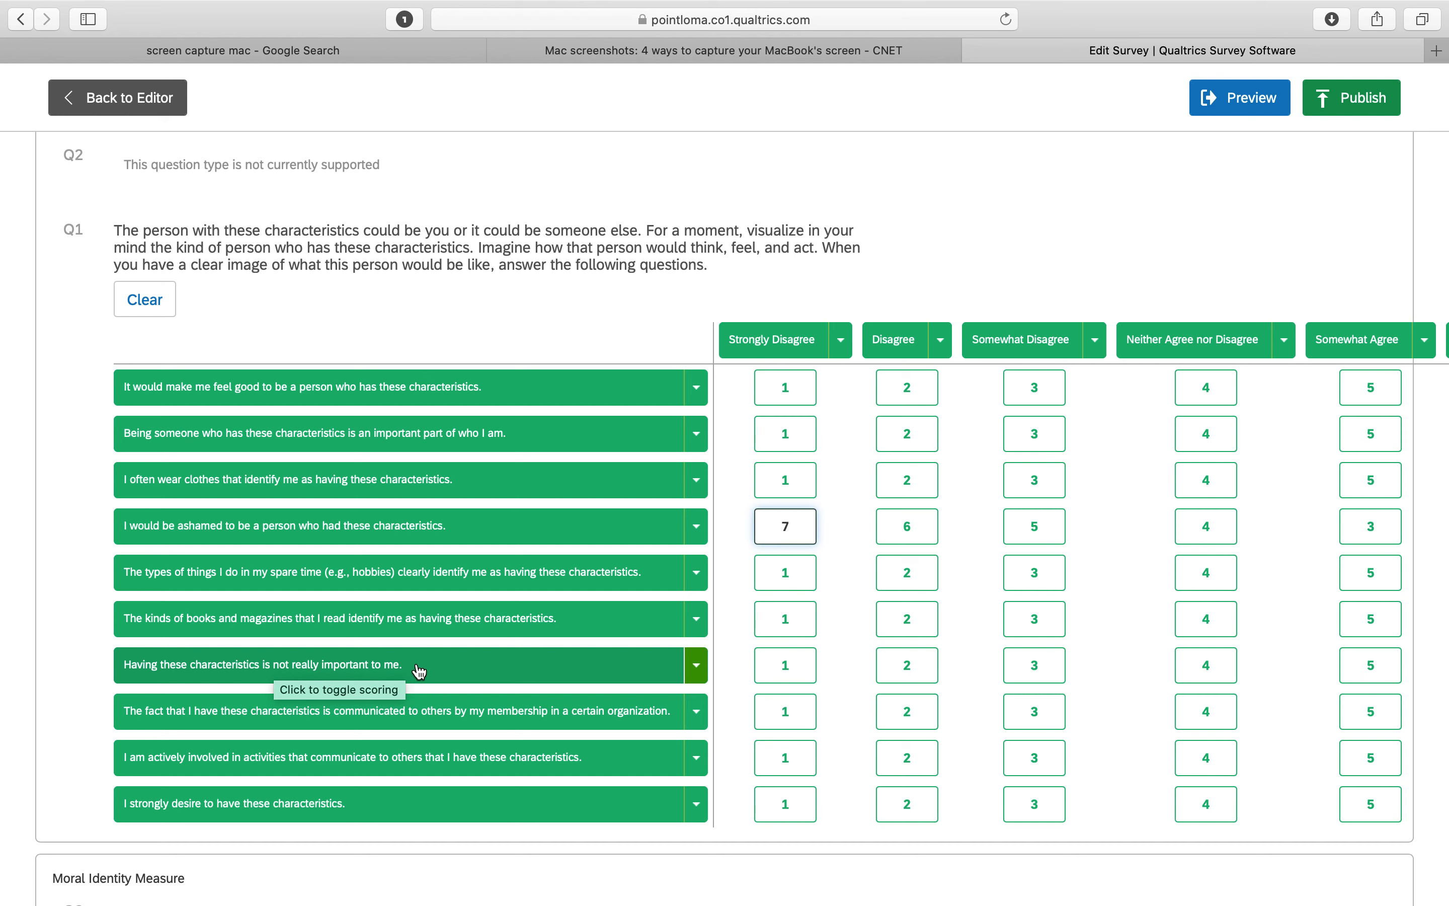
click(785, 666)
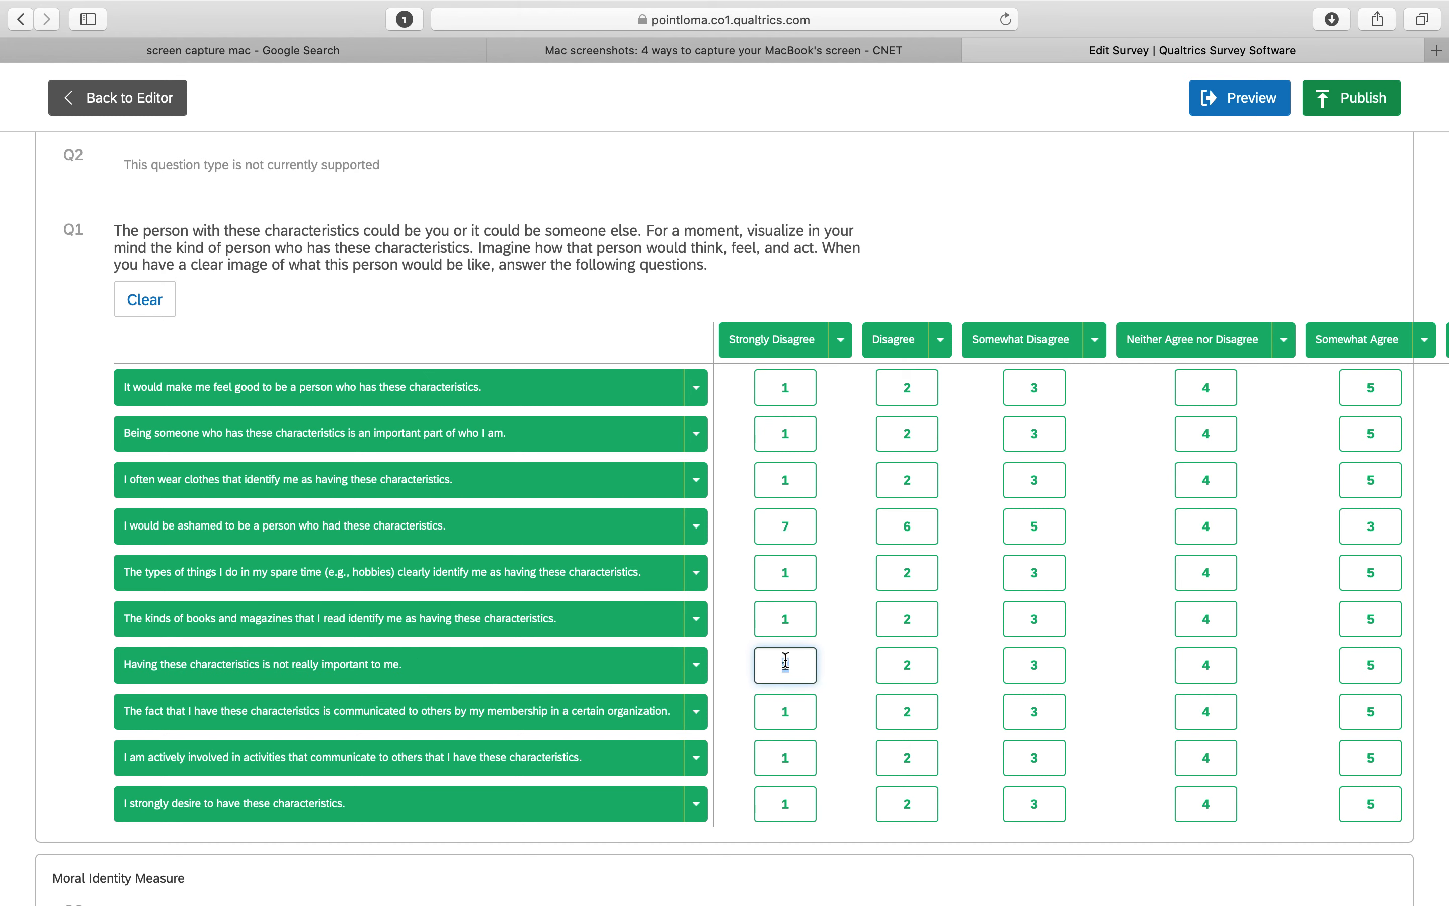
text(7)
click(907, 665)
text(6)
click(1034, 664)
text(5)
click(1355, 664)
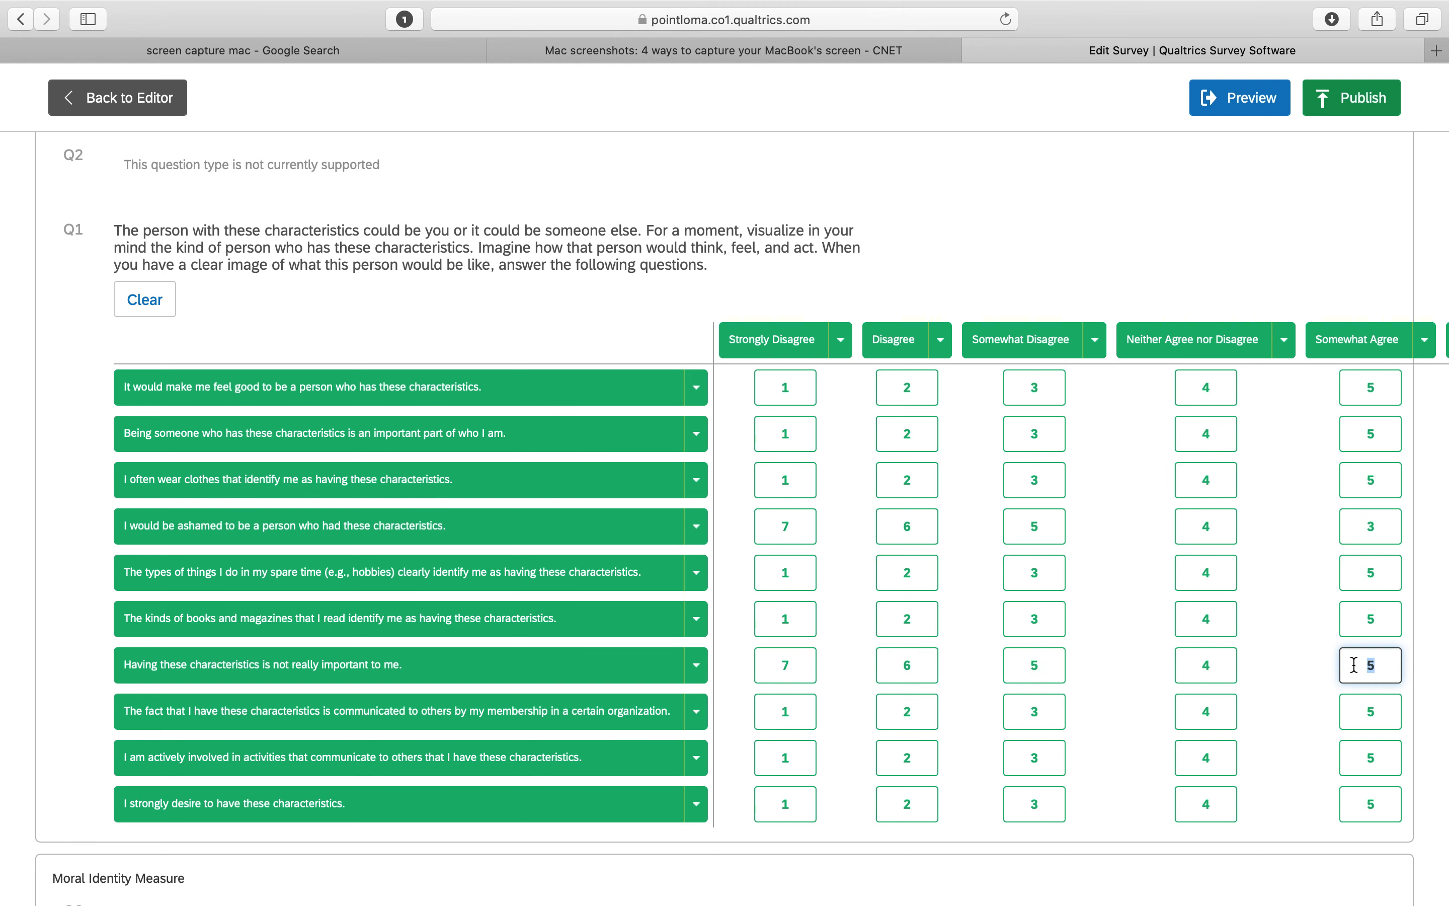
text(3)
scroll(1354, 665, right, 5)
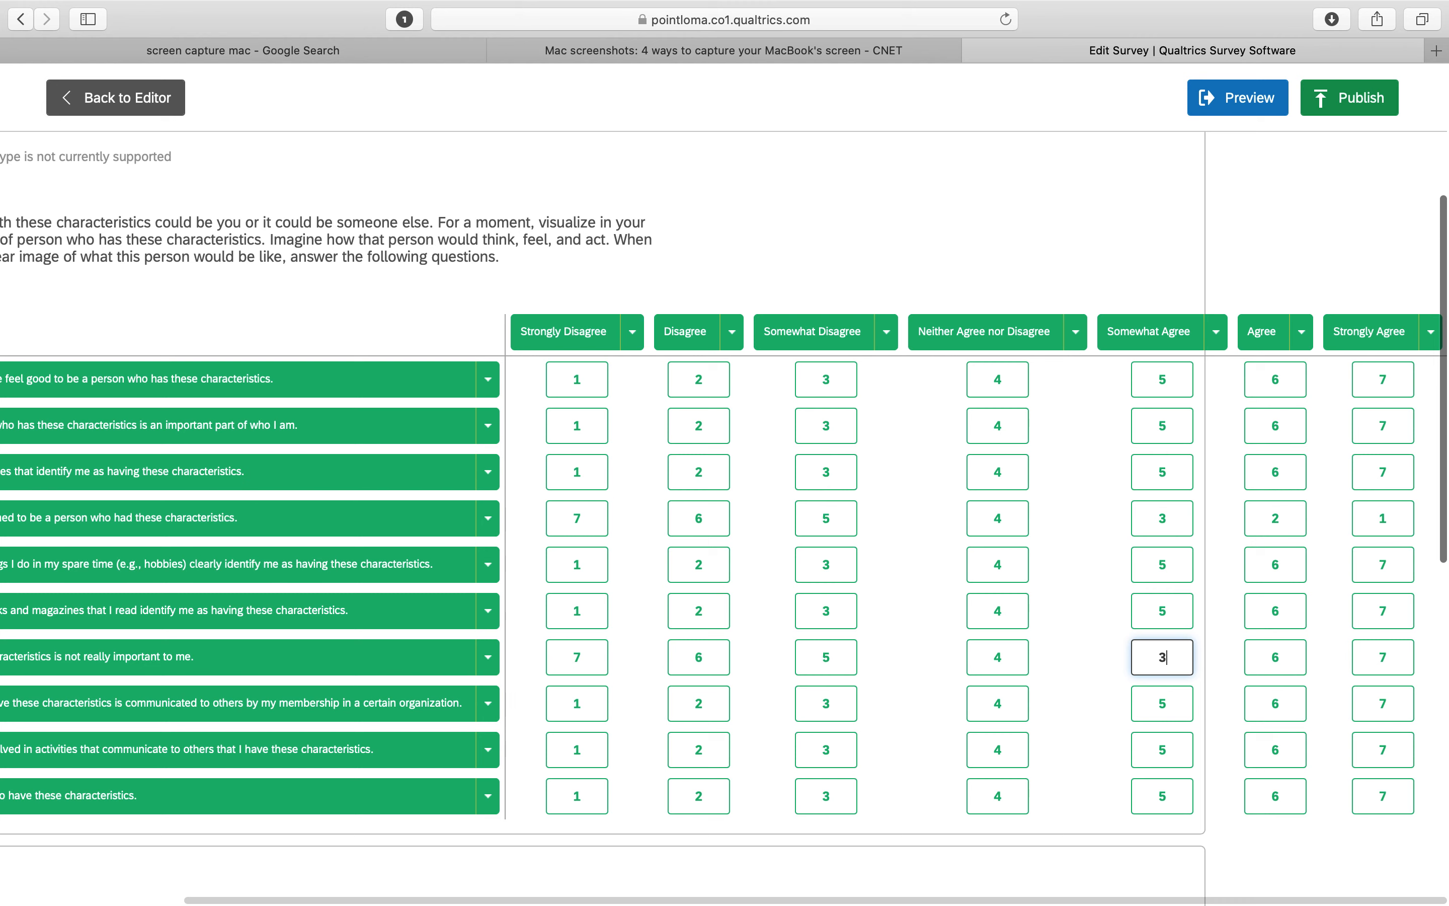
click(1277, 657)
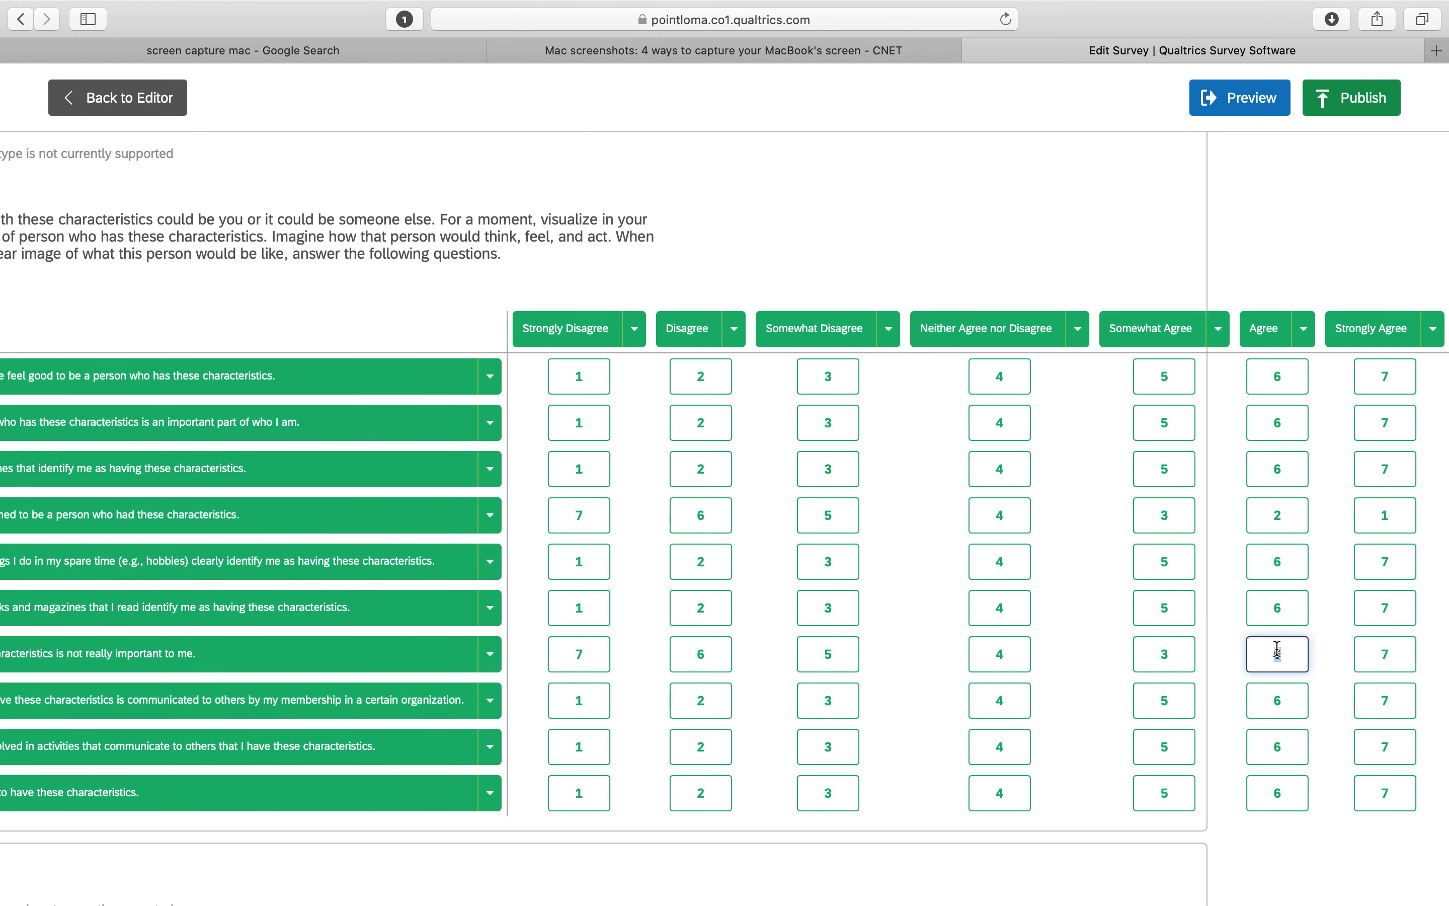
text(2)
click(1386, 660)
text(1)
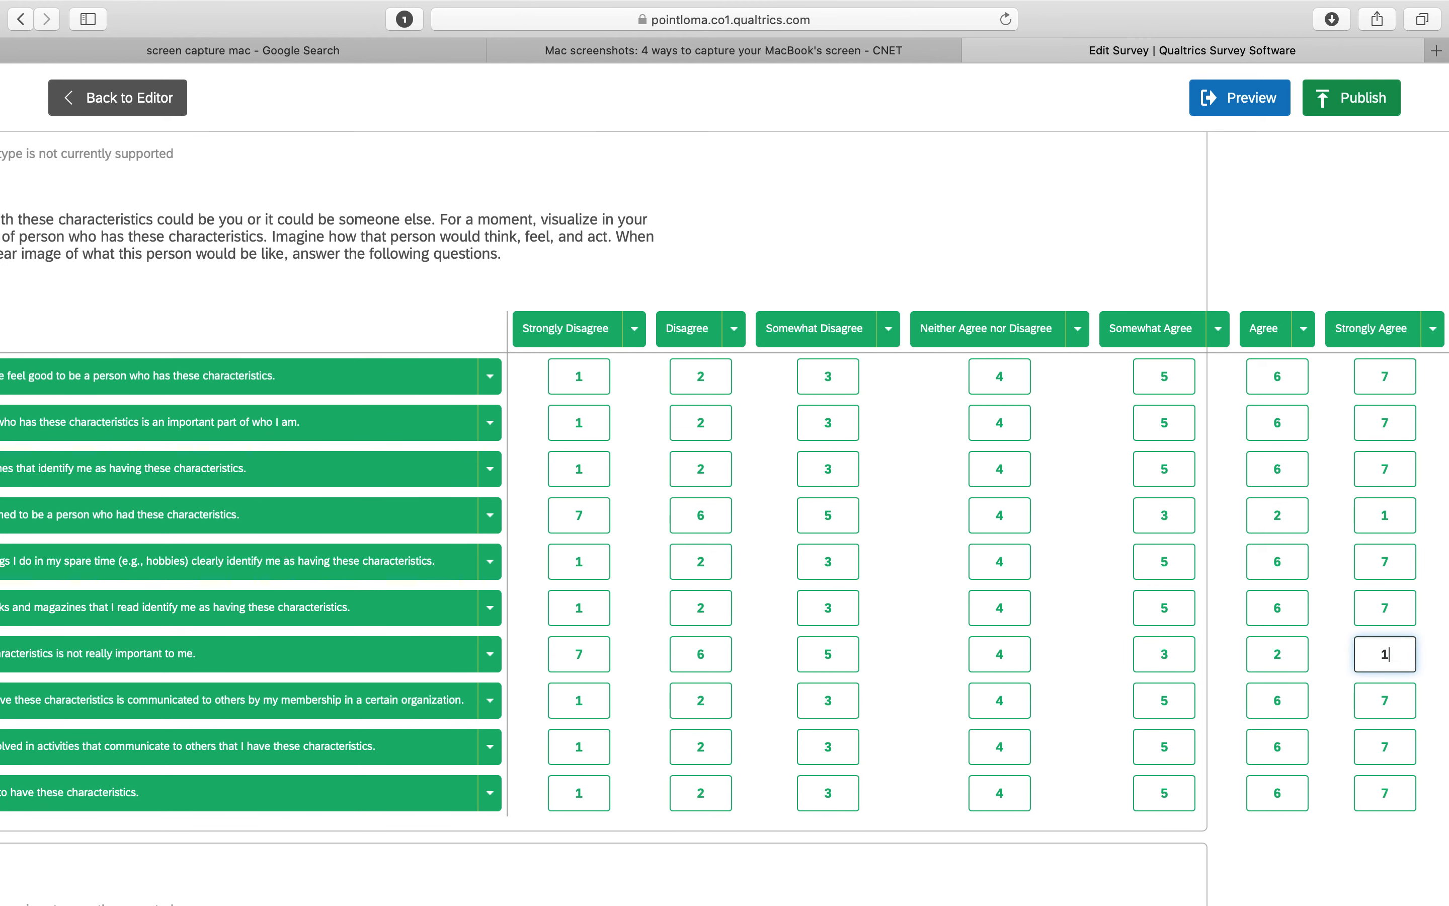
Leave the scoring view and return to the survey editor
scroll(663, 696, left, 8)
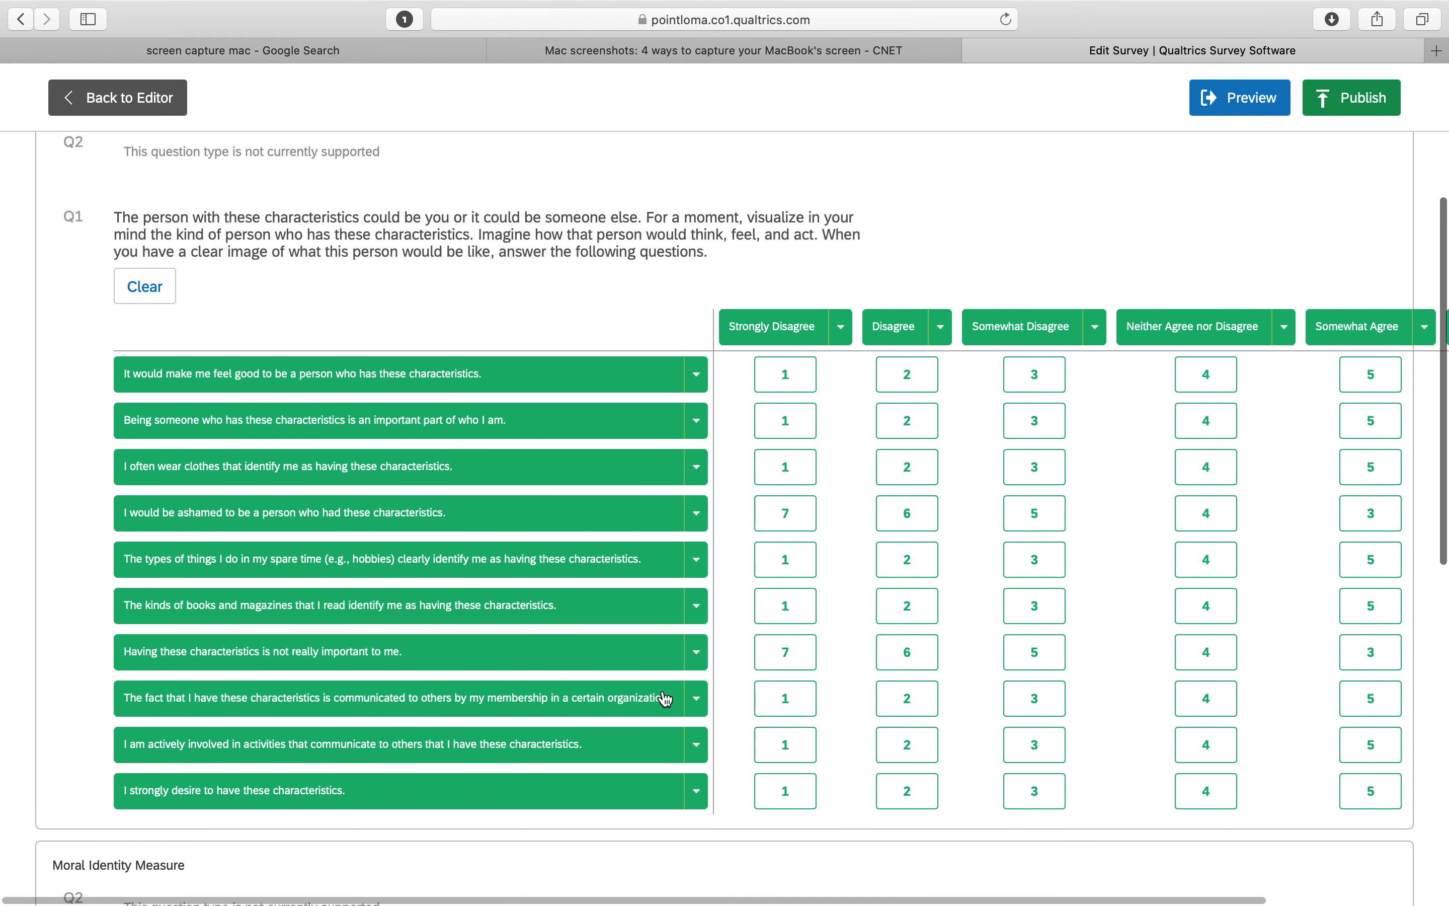
scroll(665, 695, down, 1)
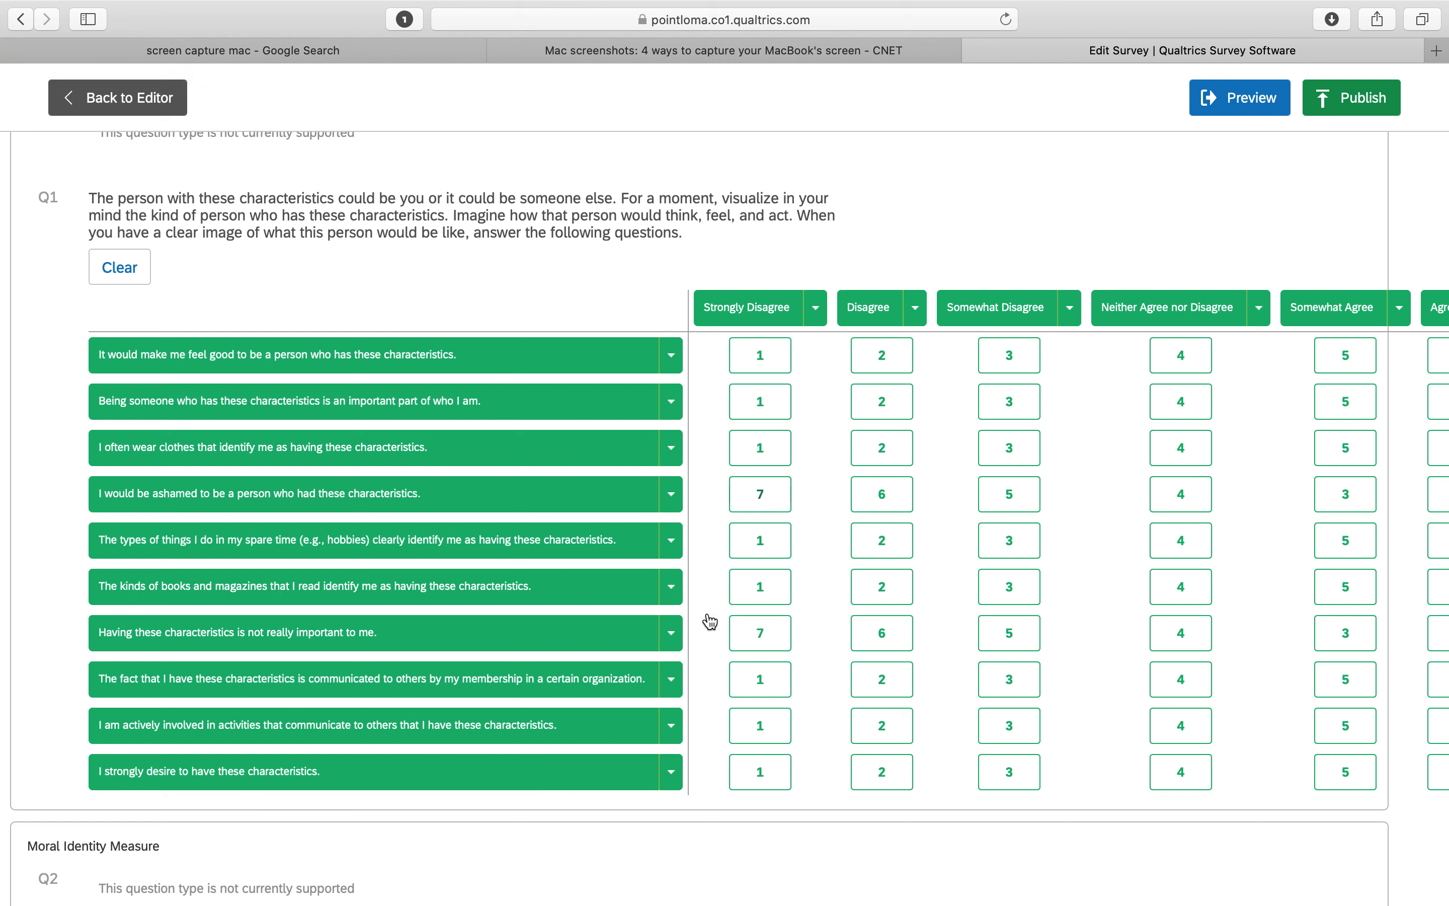
scroll(670, 680, right, 4)
scroll(671, 683, up, 2)
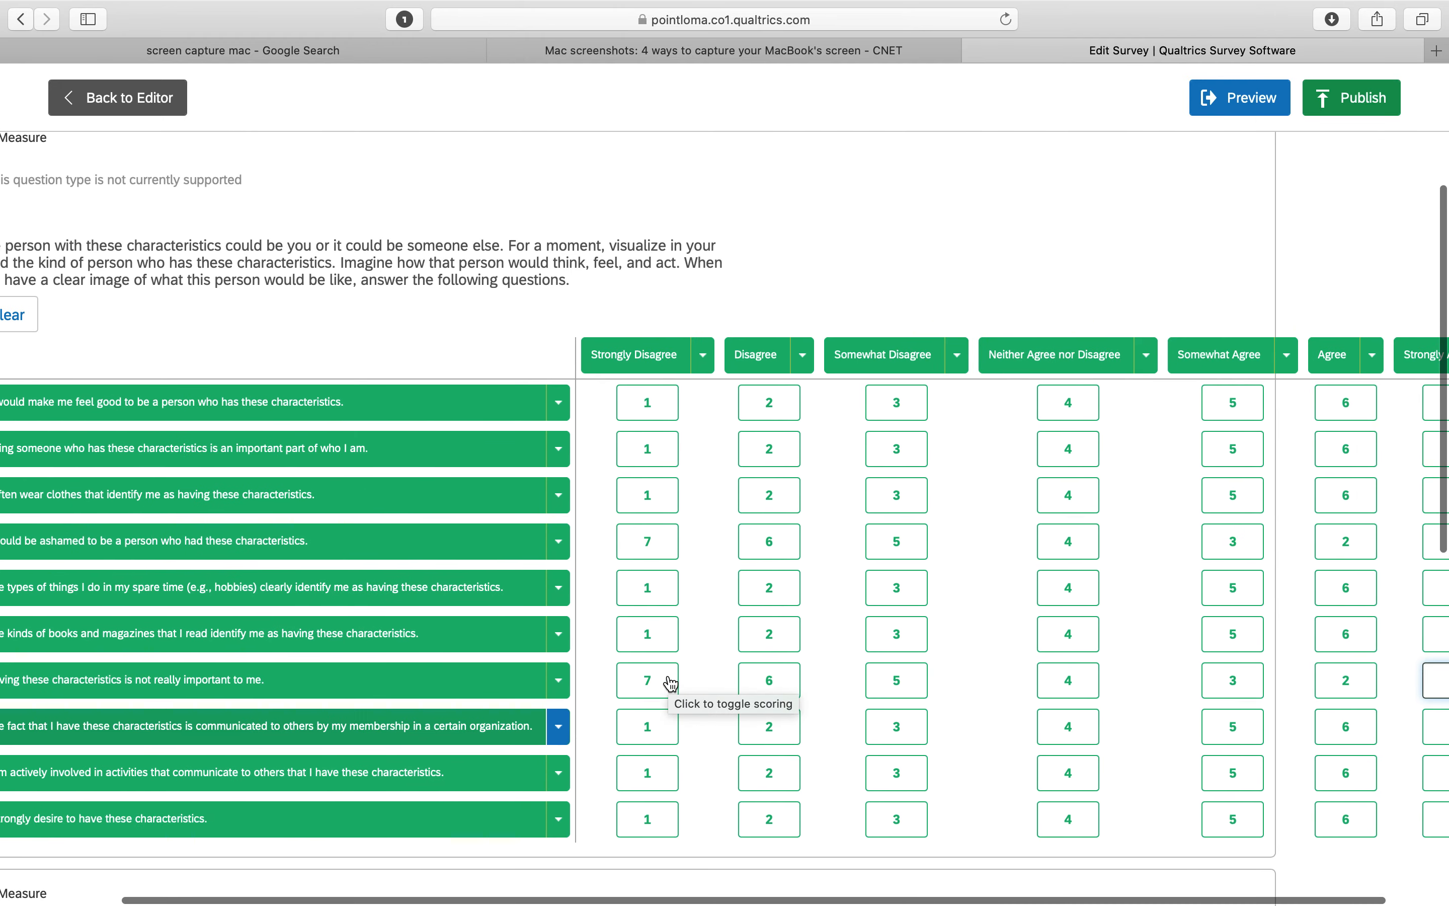
scroll(671, 683, right, 1)
scroll(670, 683, up, 5)
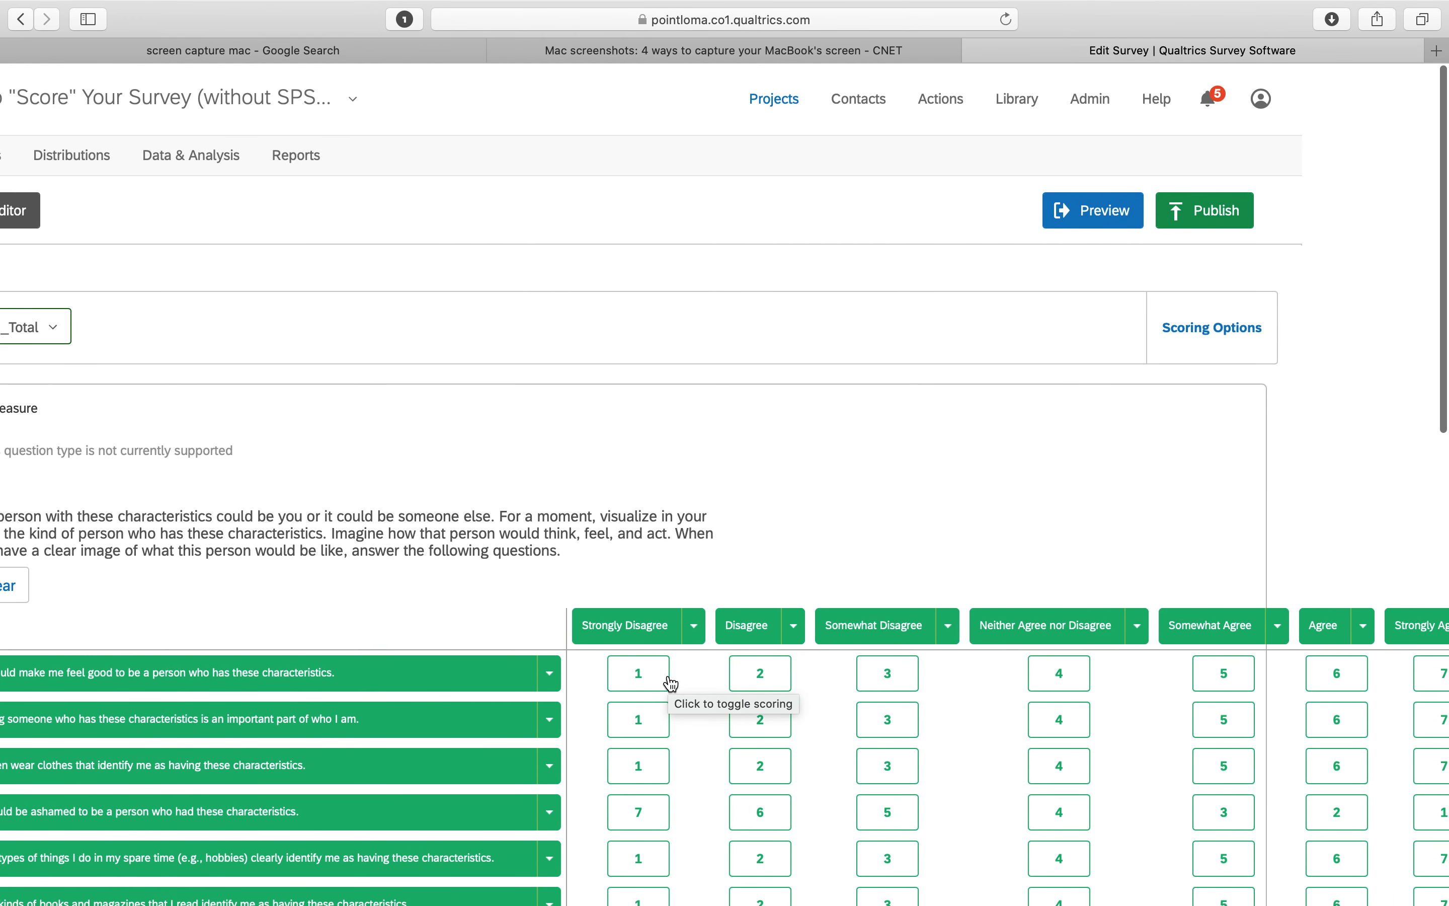
scroll(901, 550, left, 5)
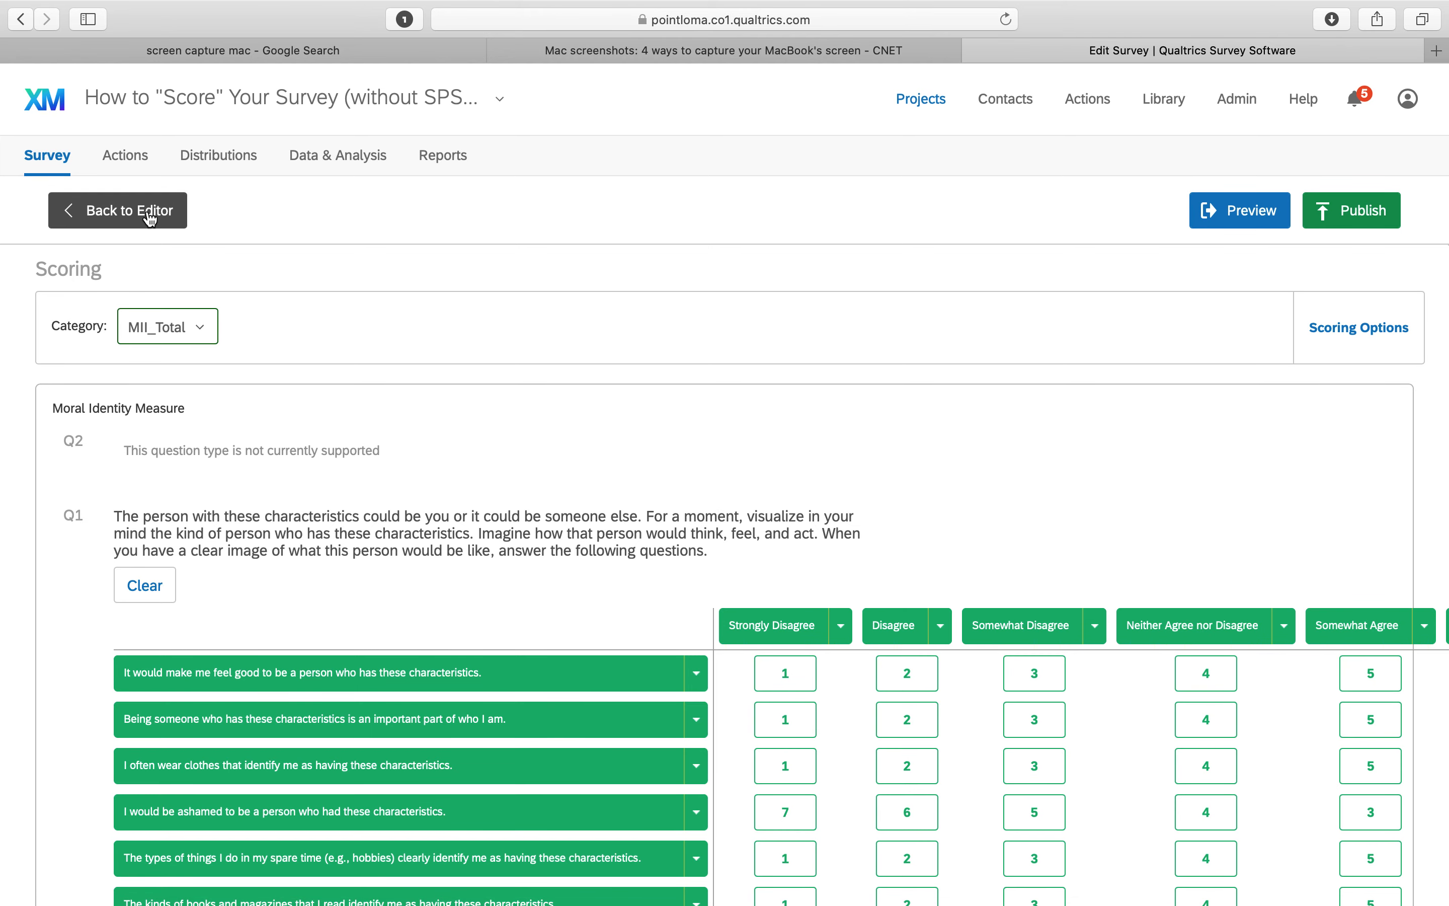
click(176, 221)
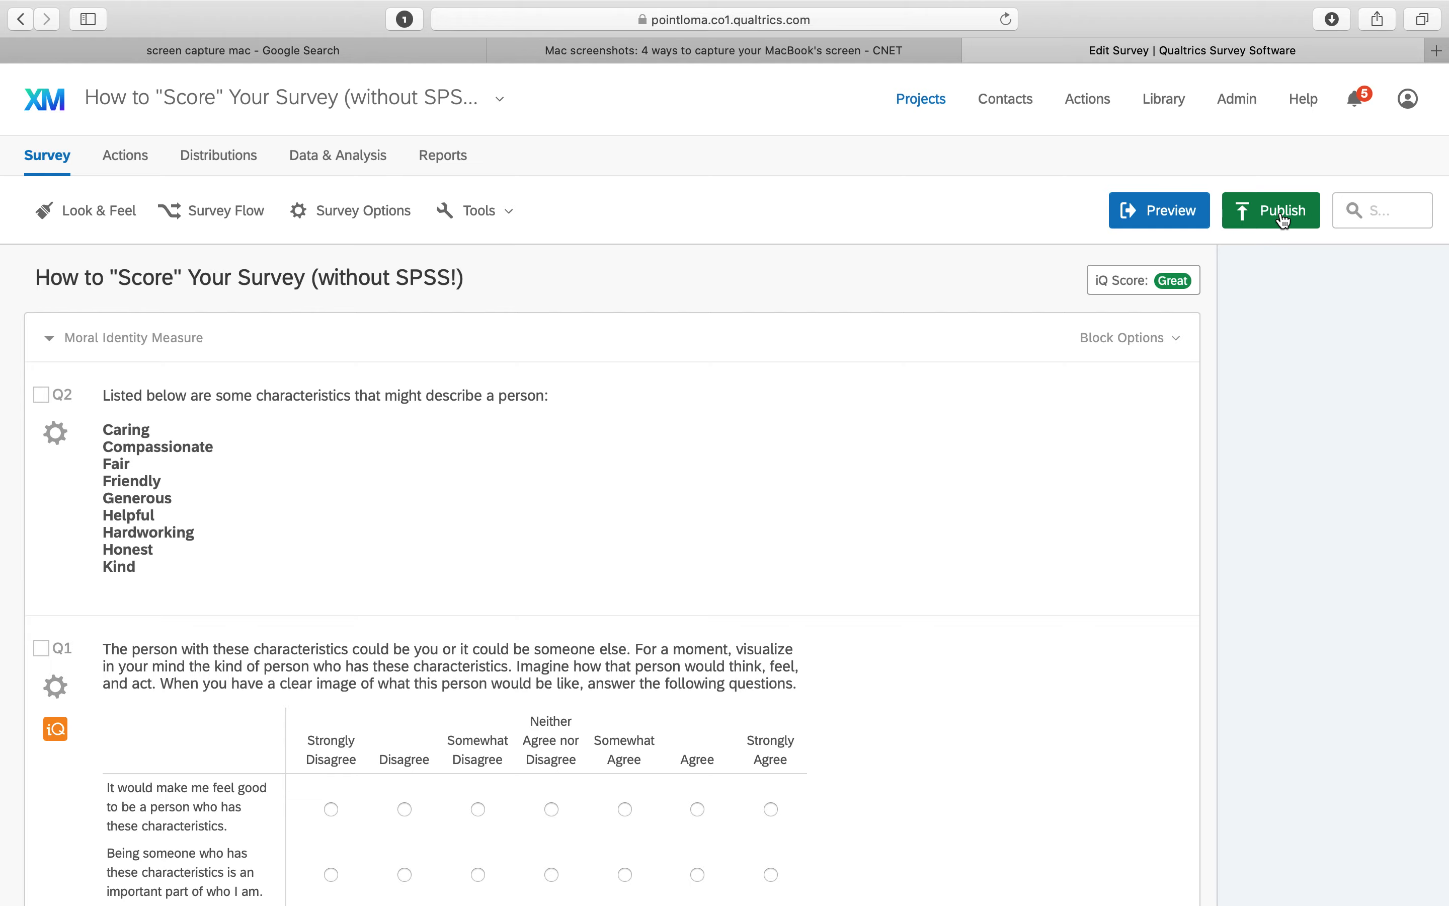
Publish the survey as the user-published version
click(1285, 220)
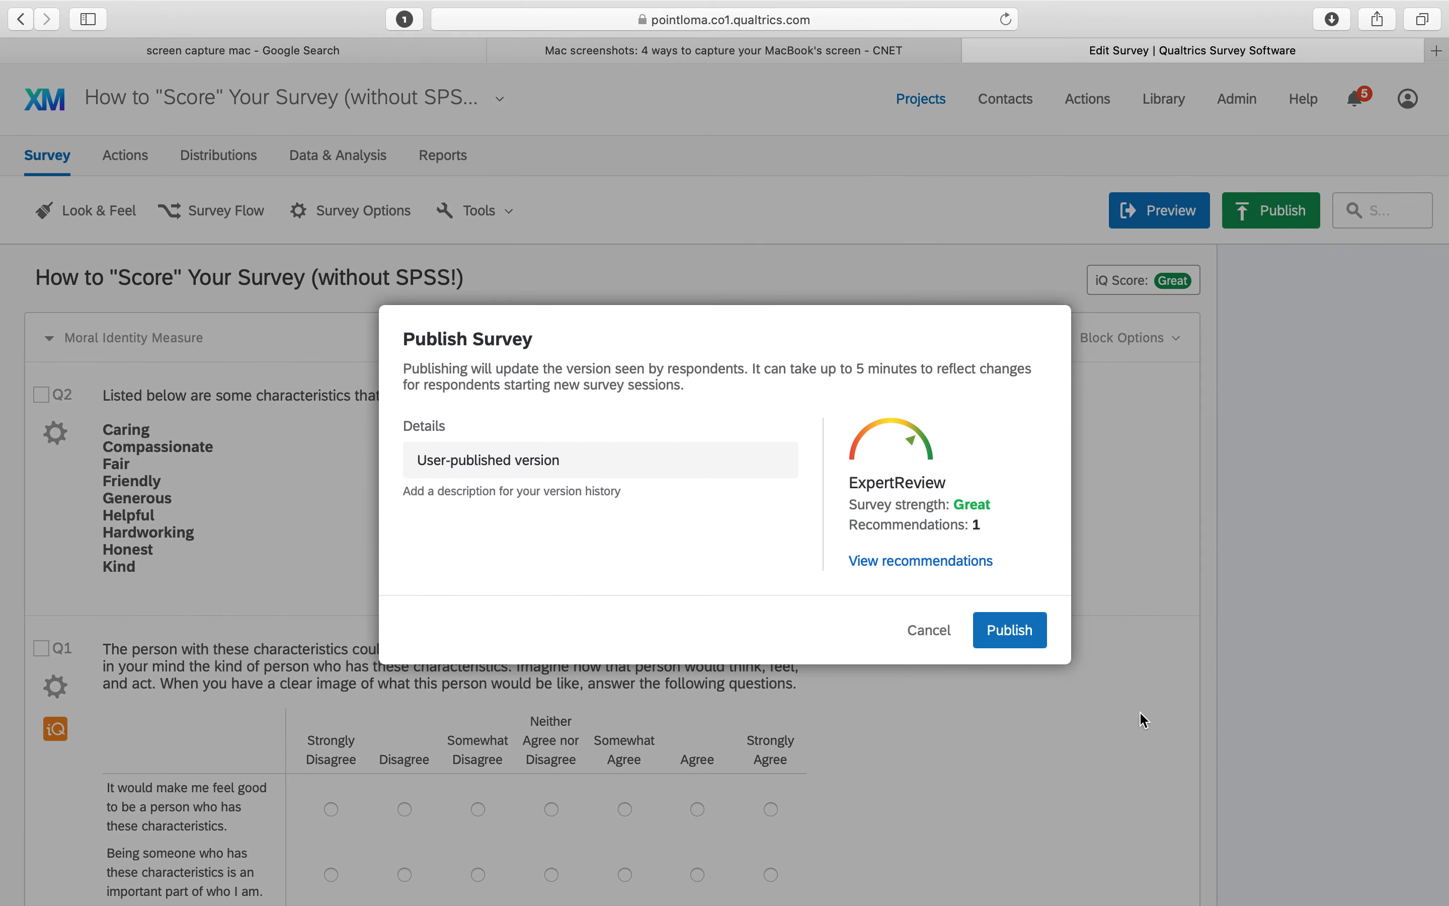
click(1009, 630)
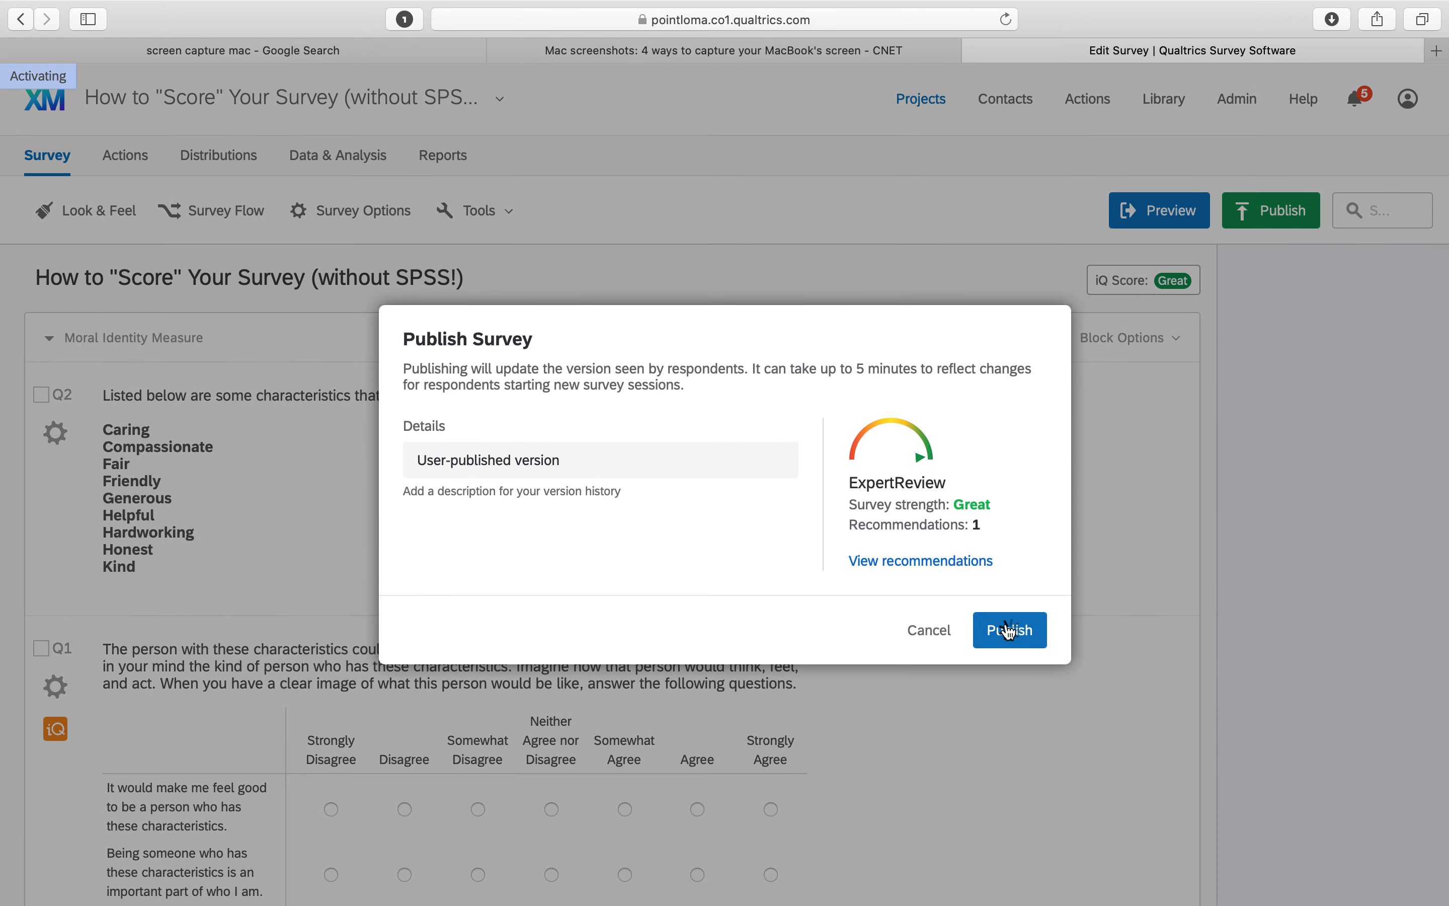
click(1006, 622)
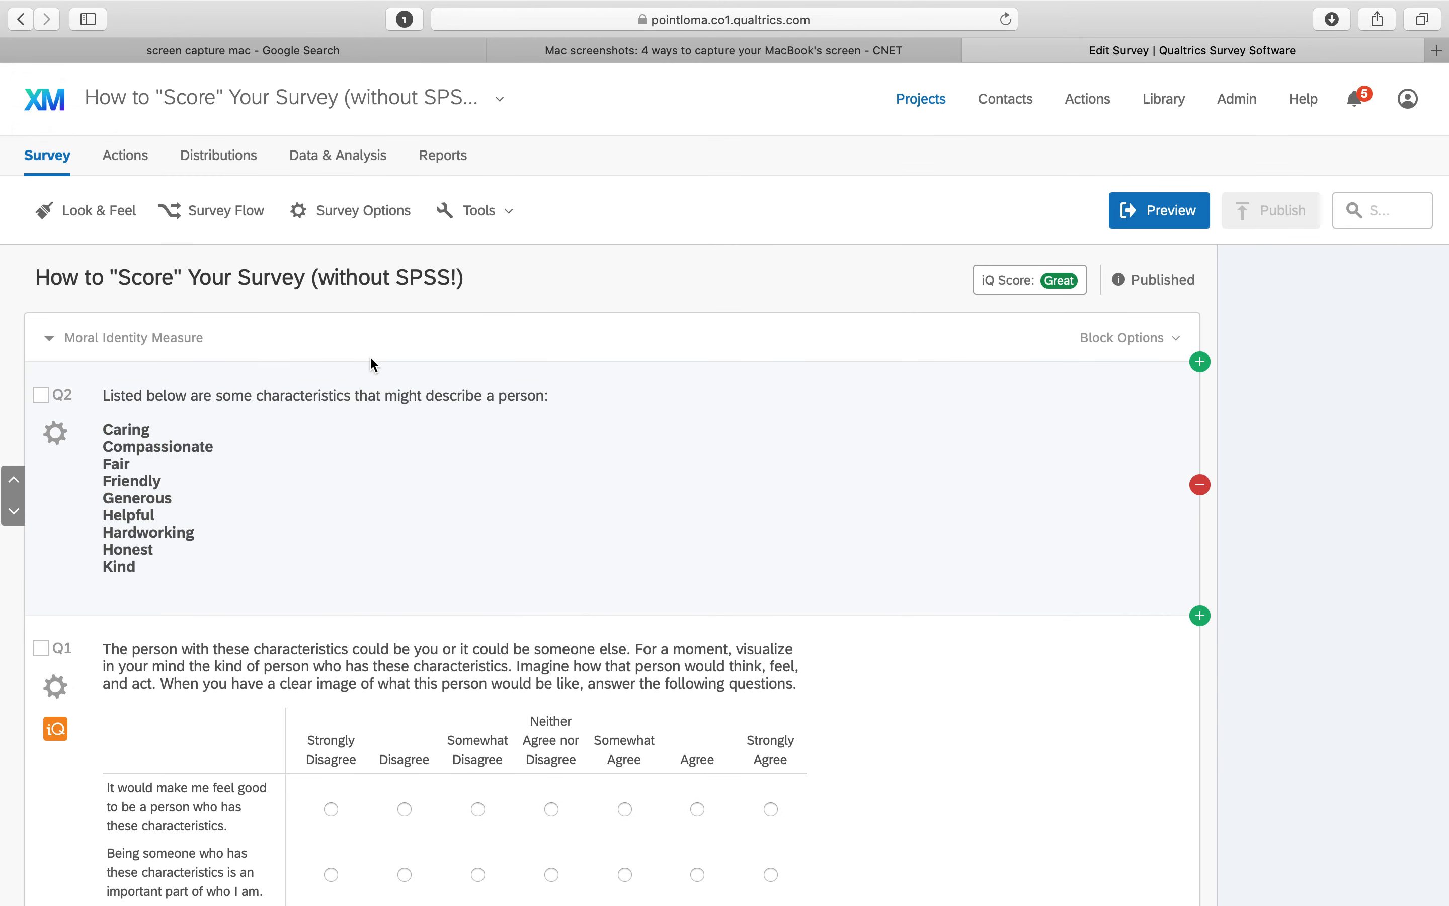
Open the survey's anonymous distribution link
click(329, 163)
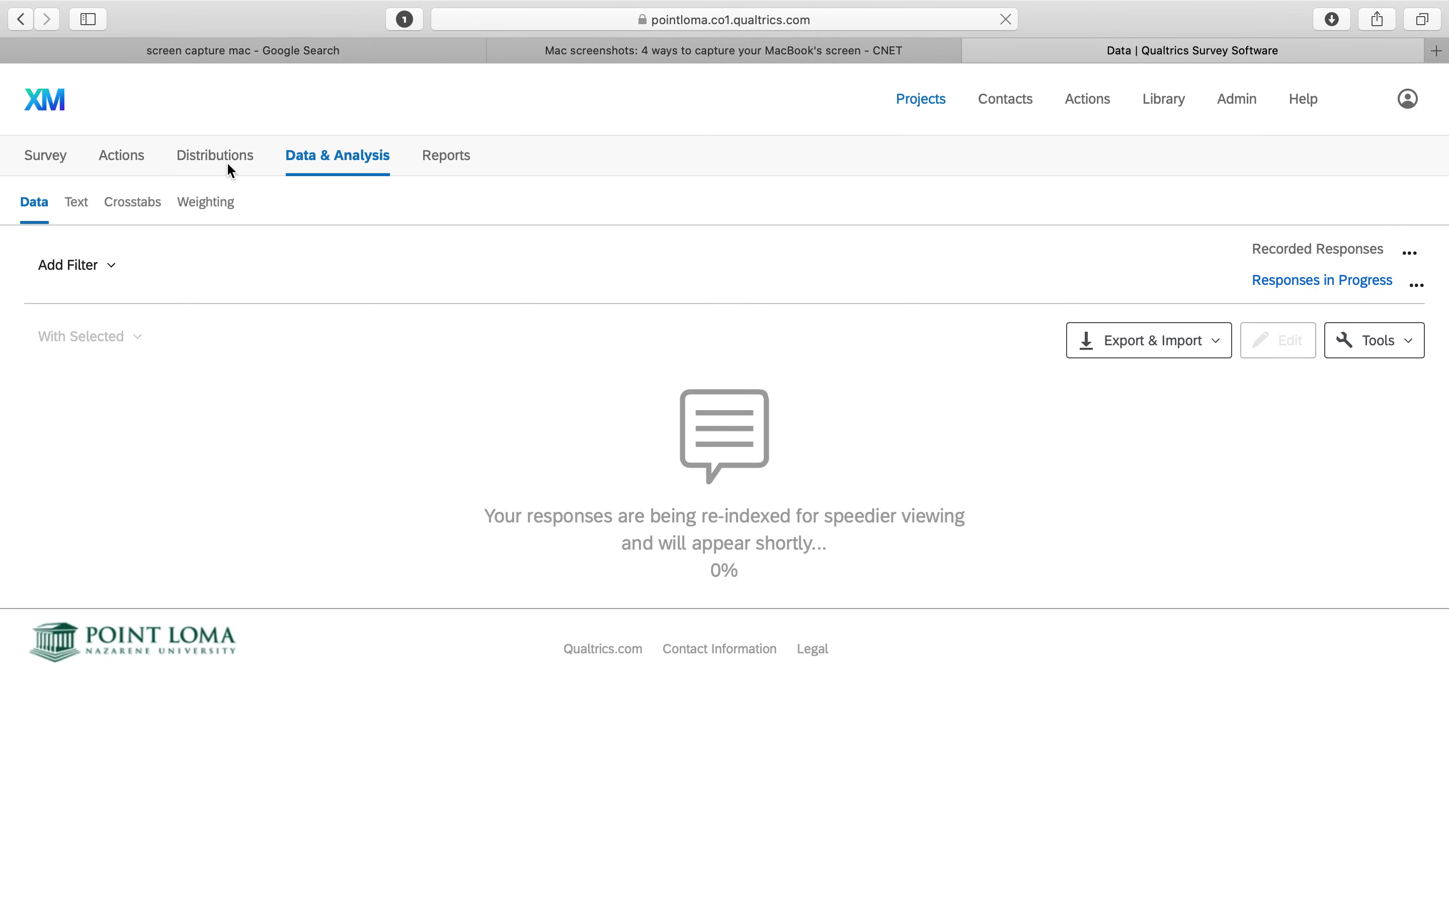
click(221, 154)
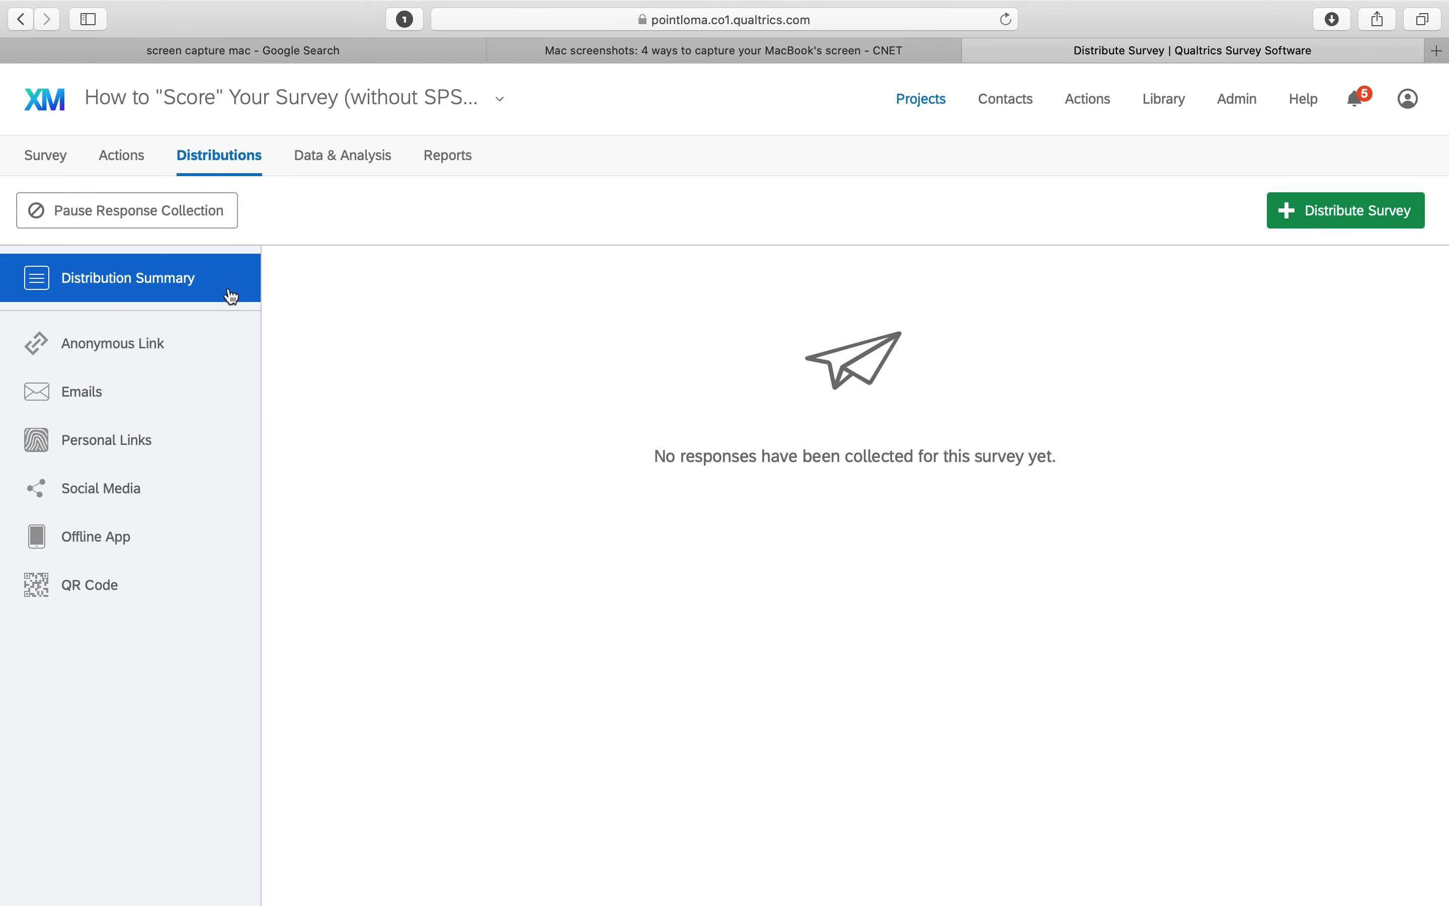
click(161, 353)
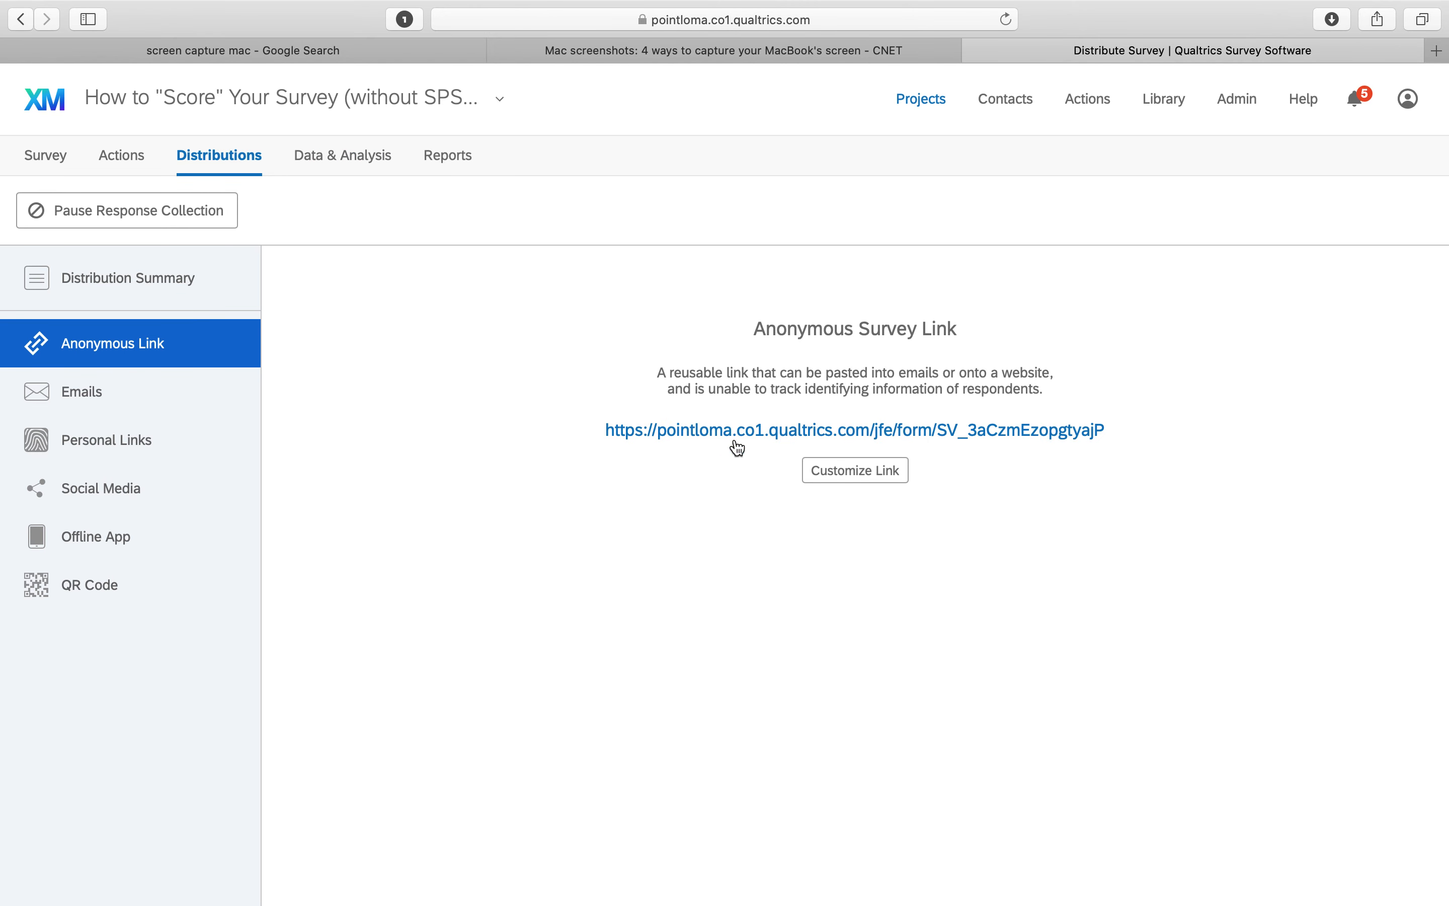
Open the anonymous link and submit a test response: Strongly Agree on all items, Strongly Disagree on the two reverse-worded items
click(772, 427)
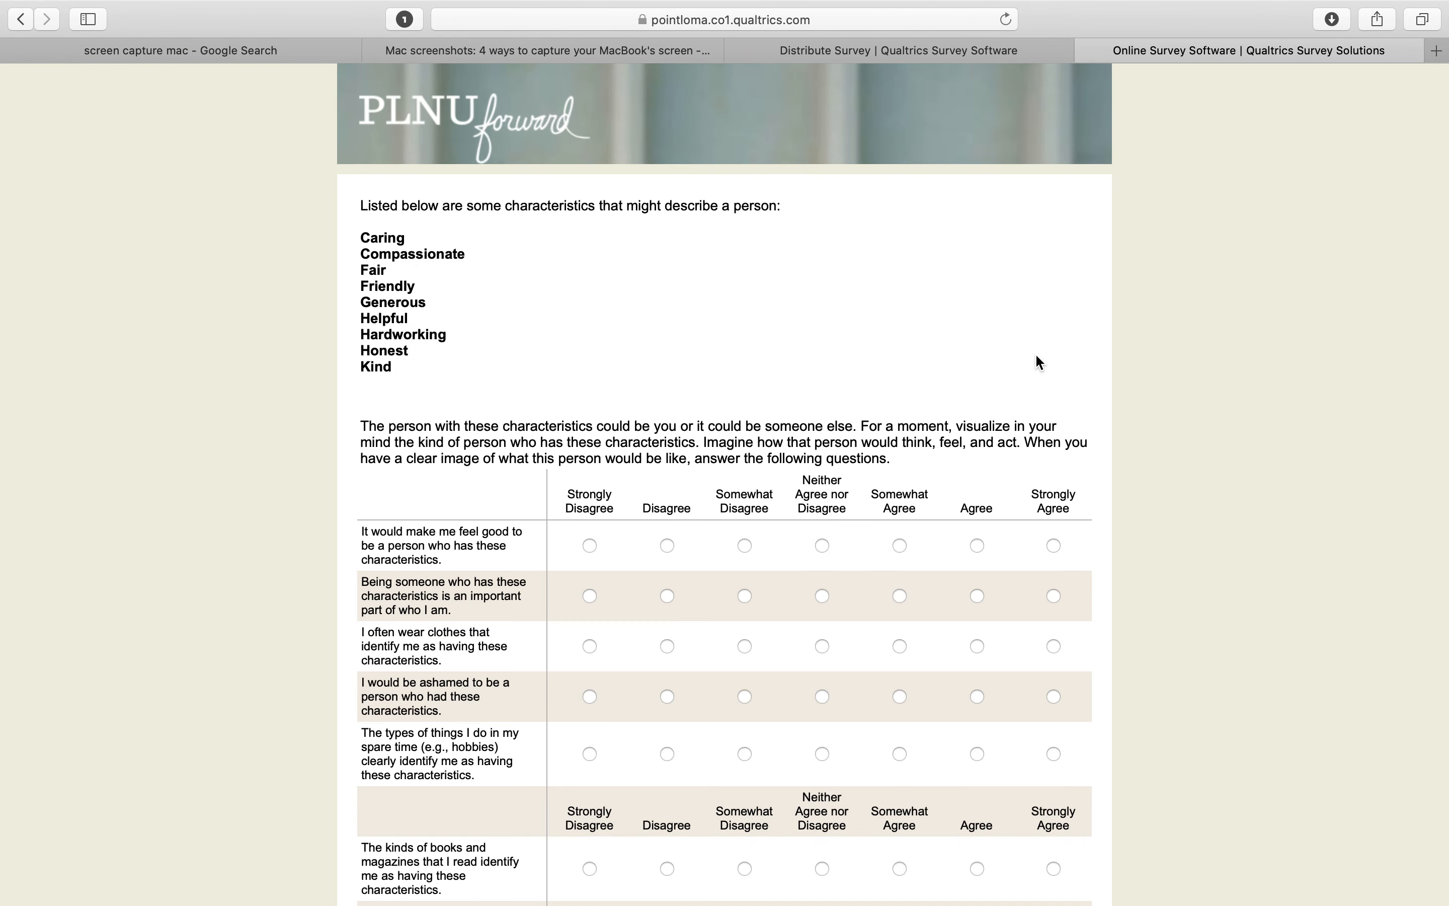
scroll(1039, 362, down, 5)
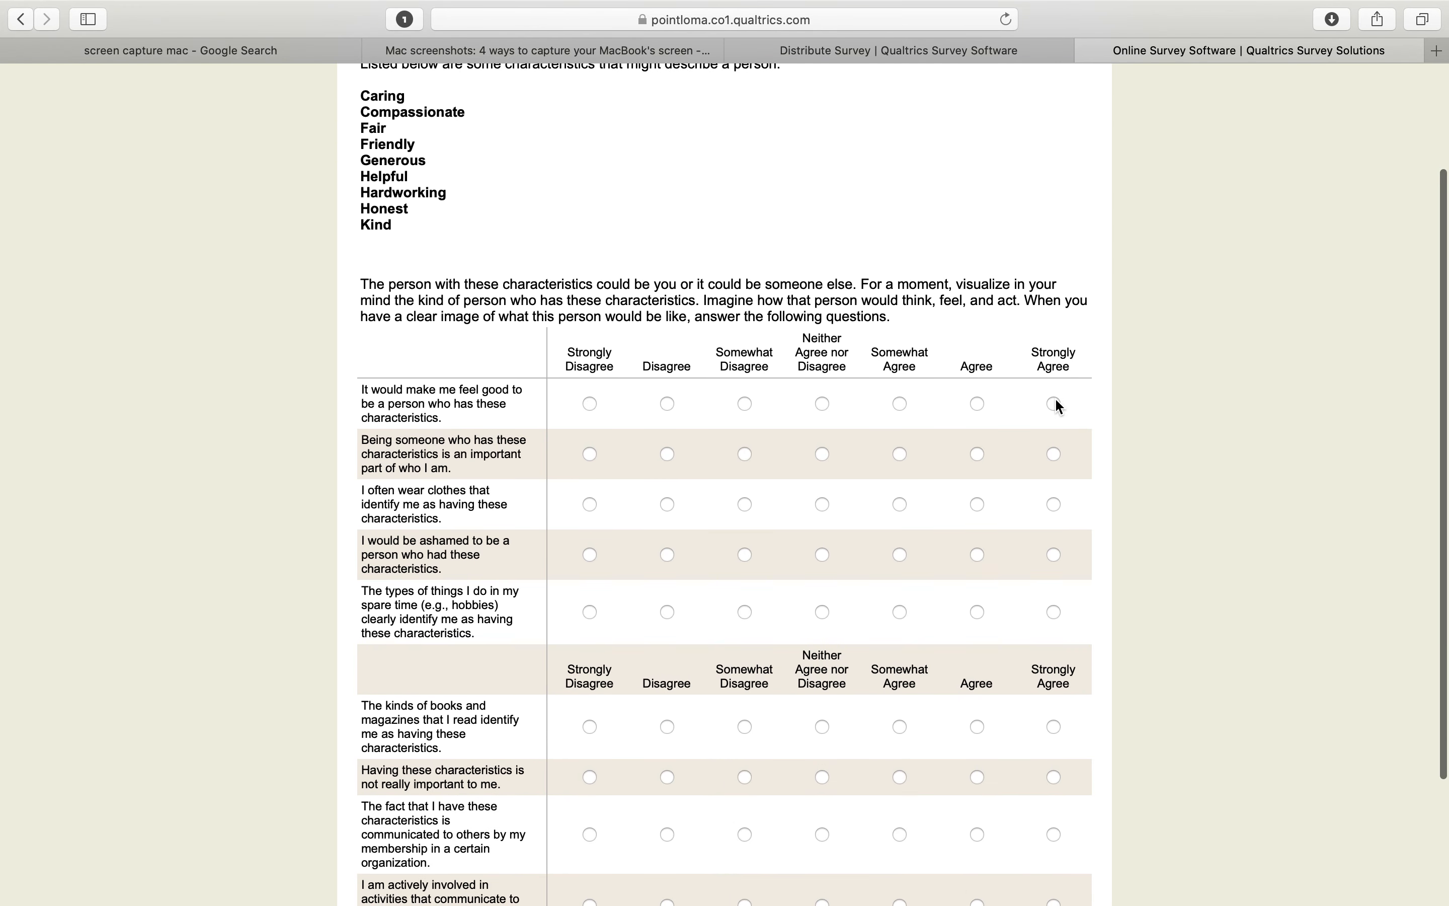
click(1058, 406)
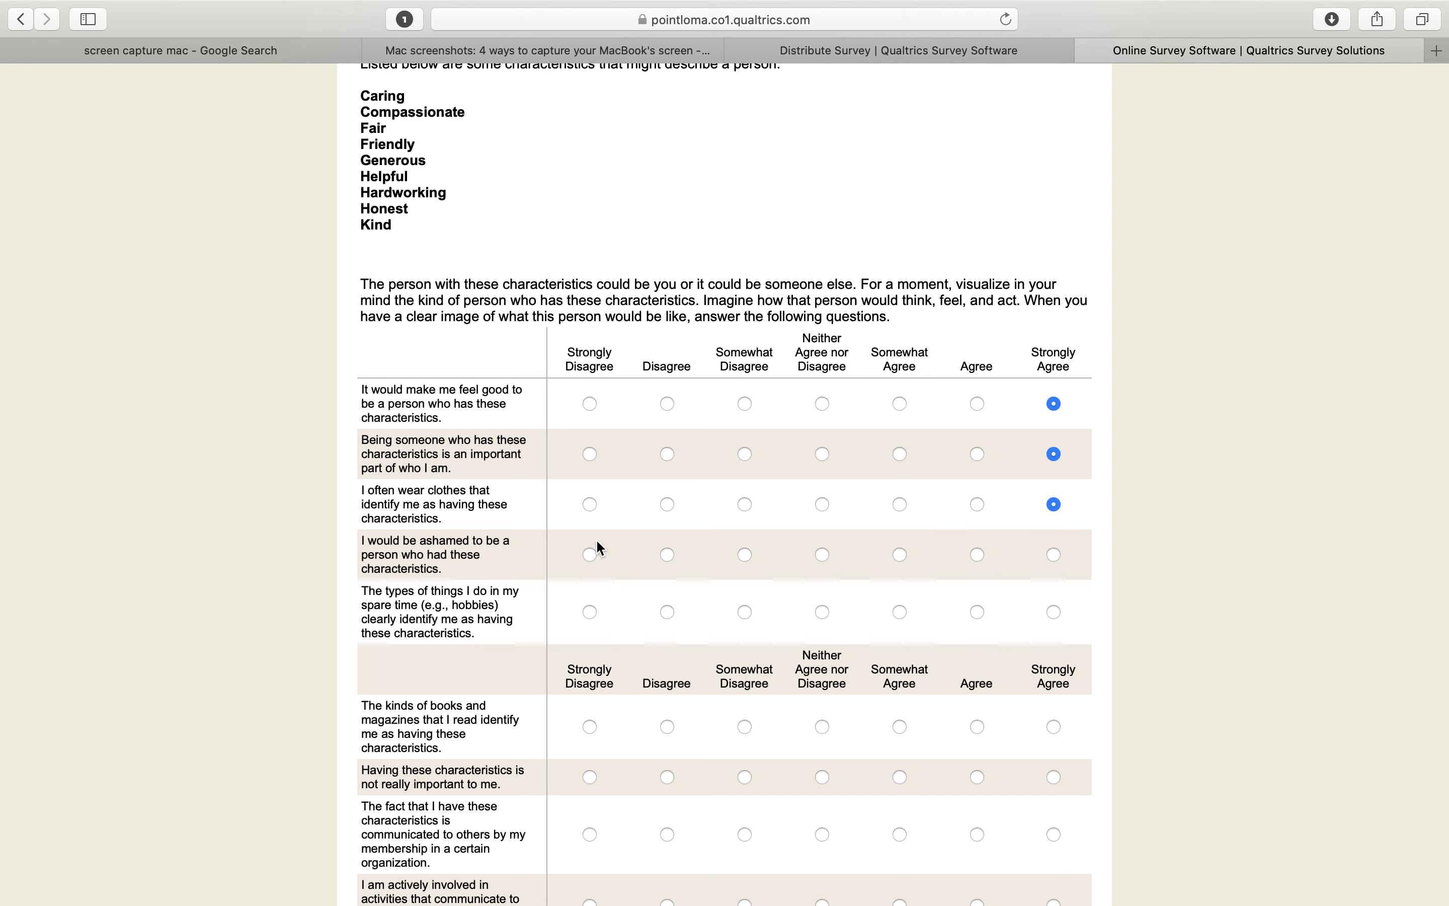
click(1054, 610)
scroll(1049, 605, down, 5)
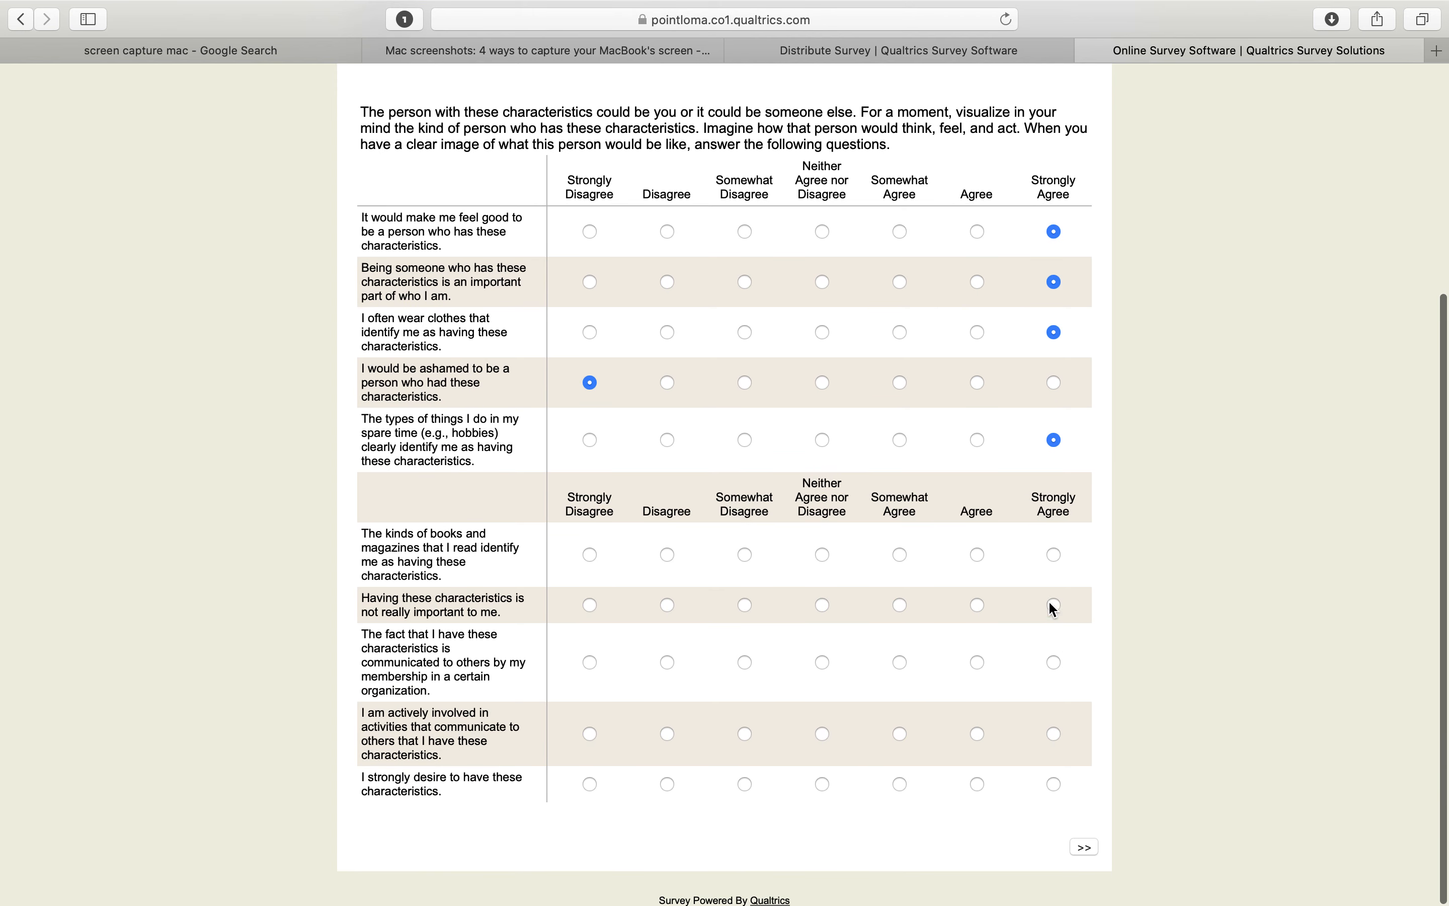
click(1056, 557)
click(590, 605)
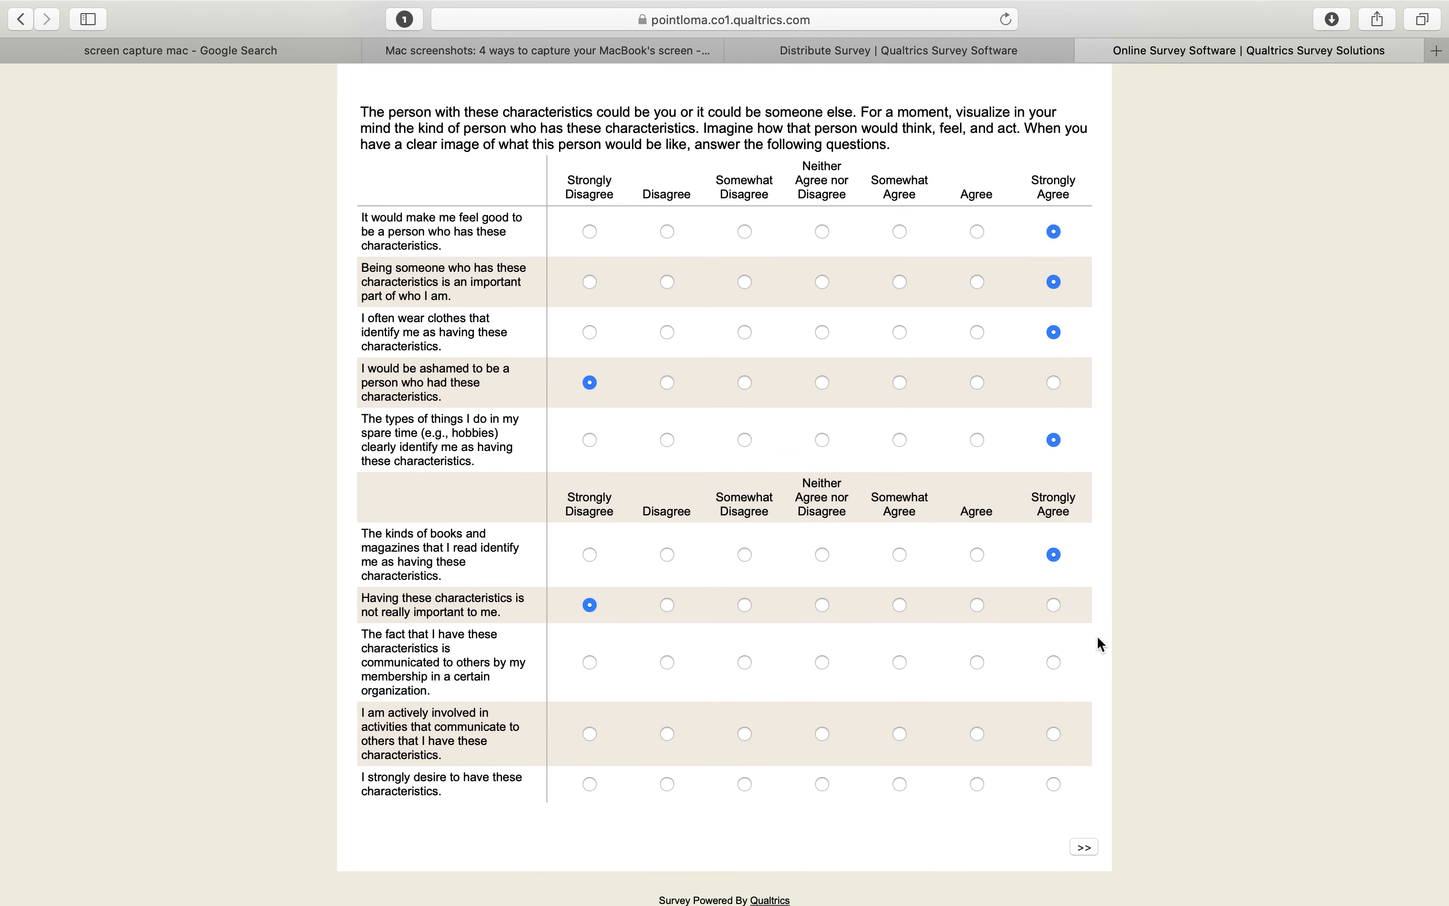
click(1055, 662)
scroll(829, 478, down, 2)
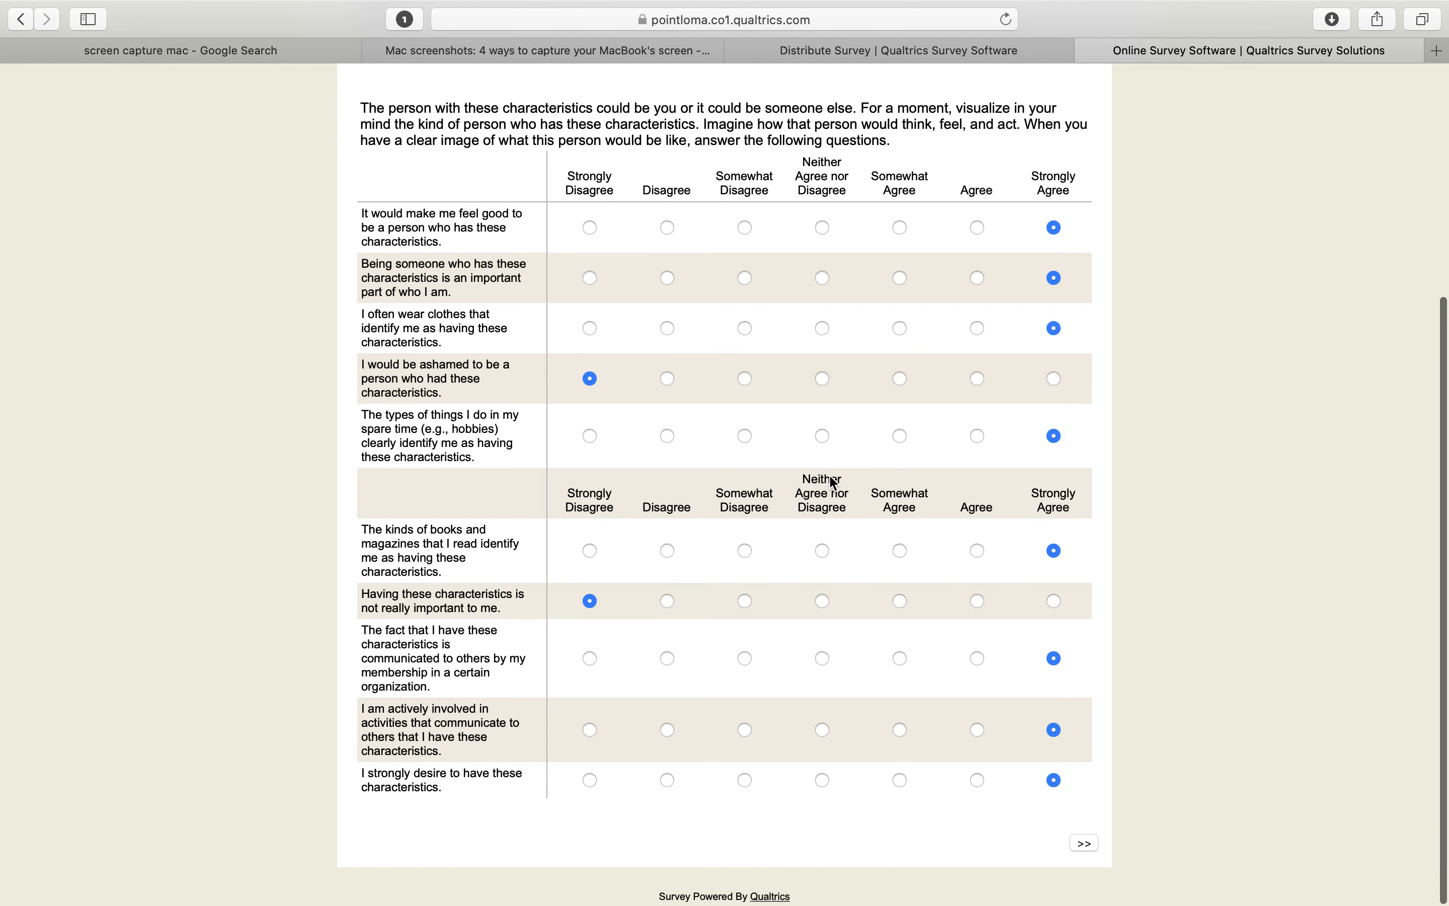
click(1086, 848)
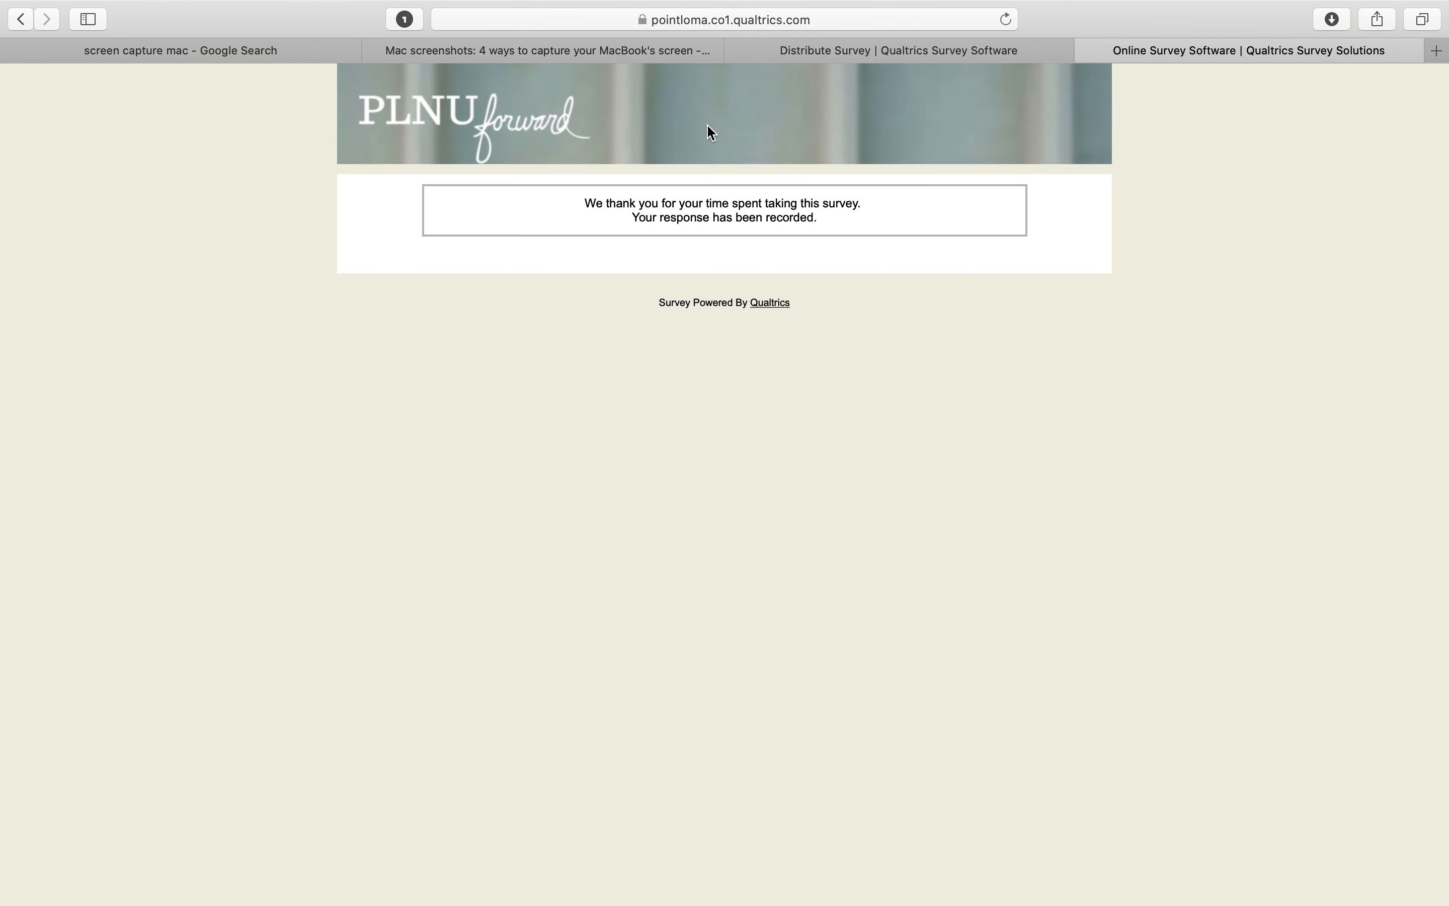
click(1086, 51)
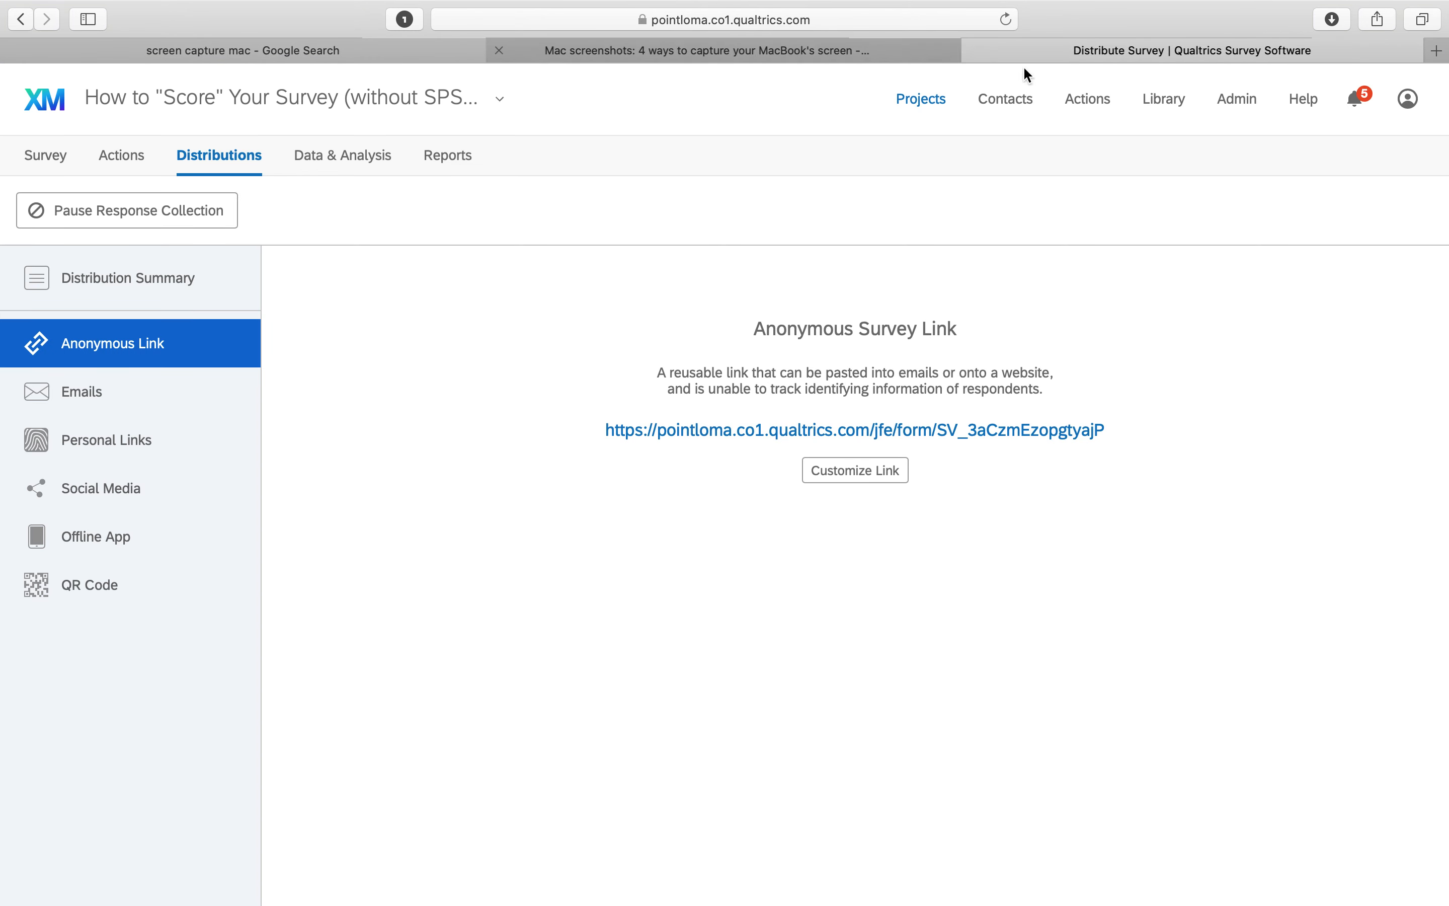
Submit a second test response choosing Neither Agree nor Disagree for every item, then close the survey tab
click(928, 428)
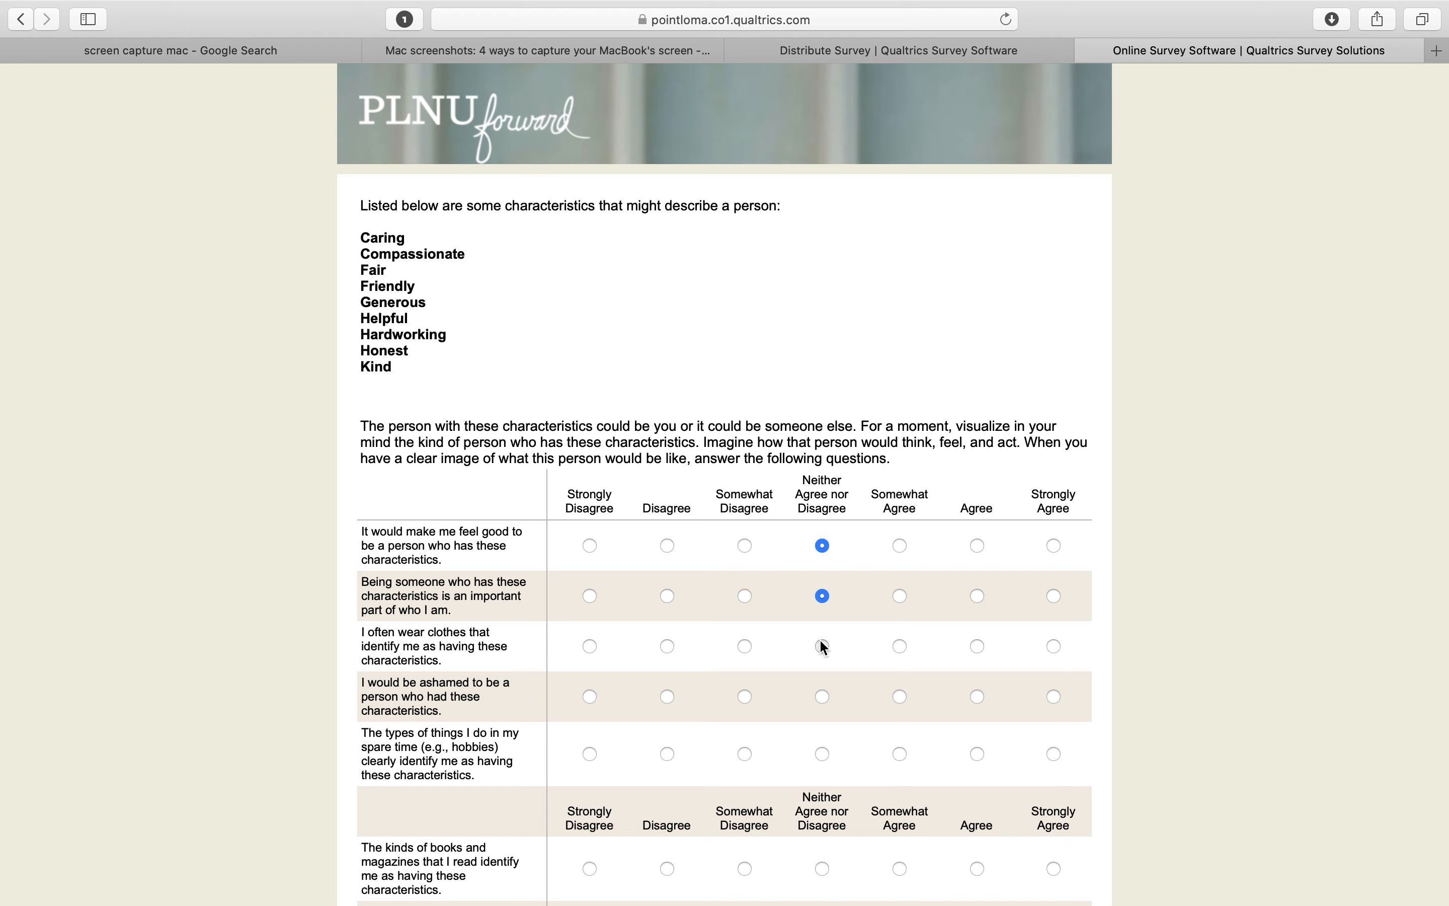
click(823, 754)
scroll(823, 758, down, 5)
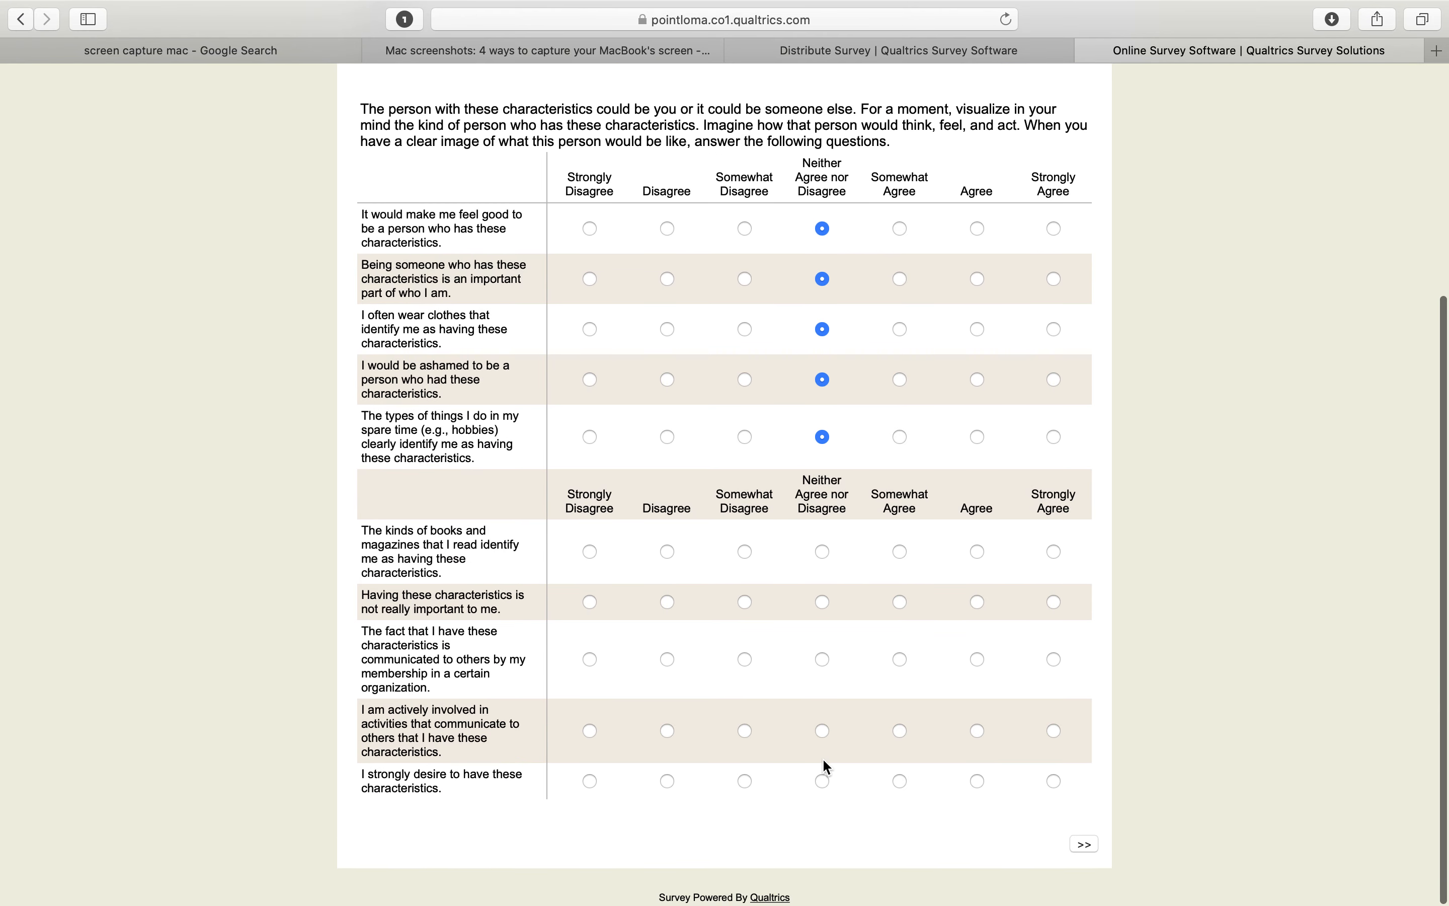
click(826, 661)
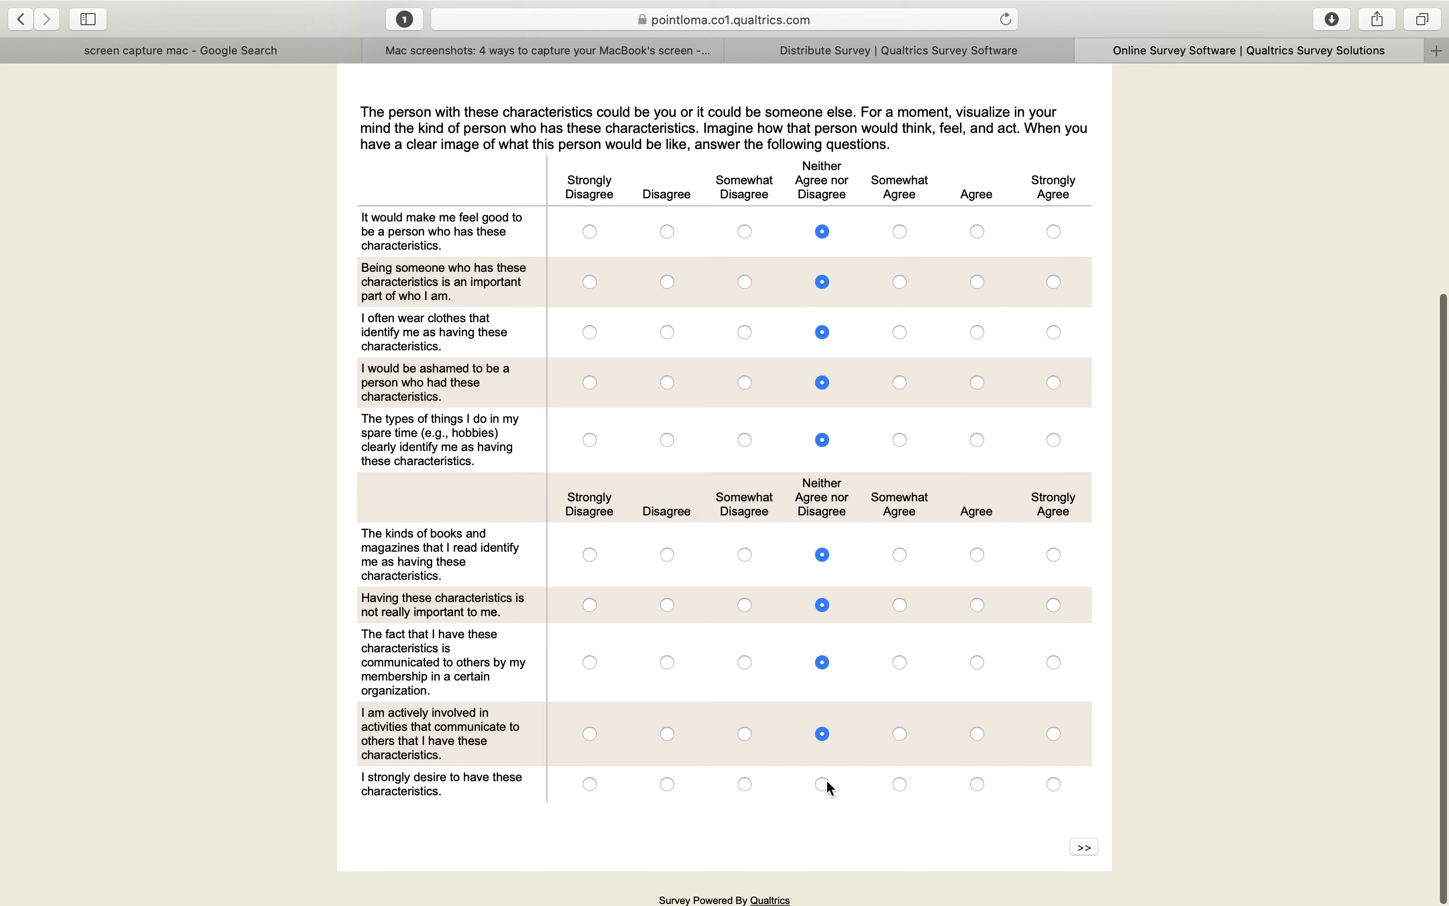
click(1086, 847)
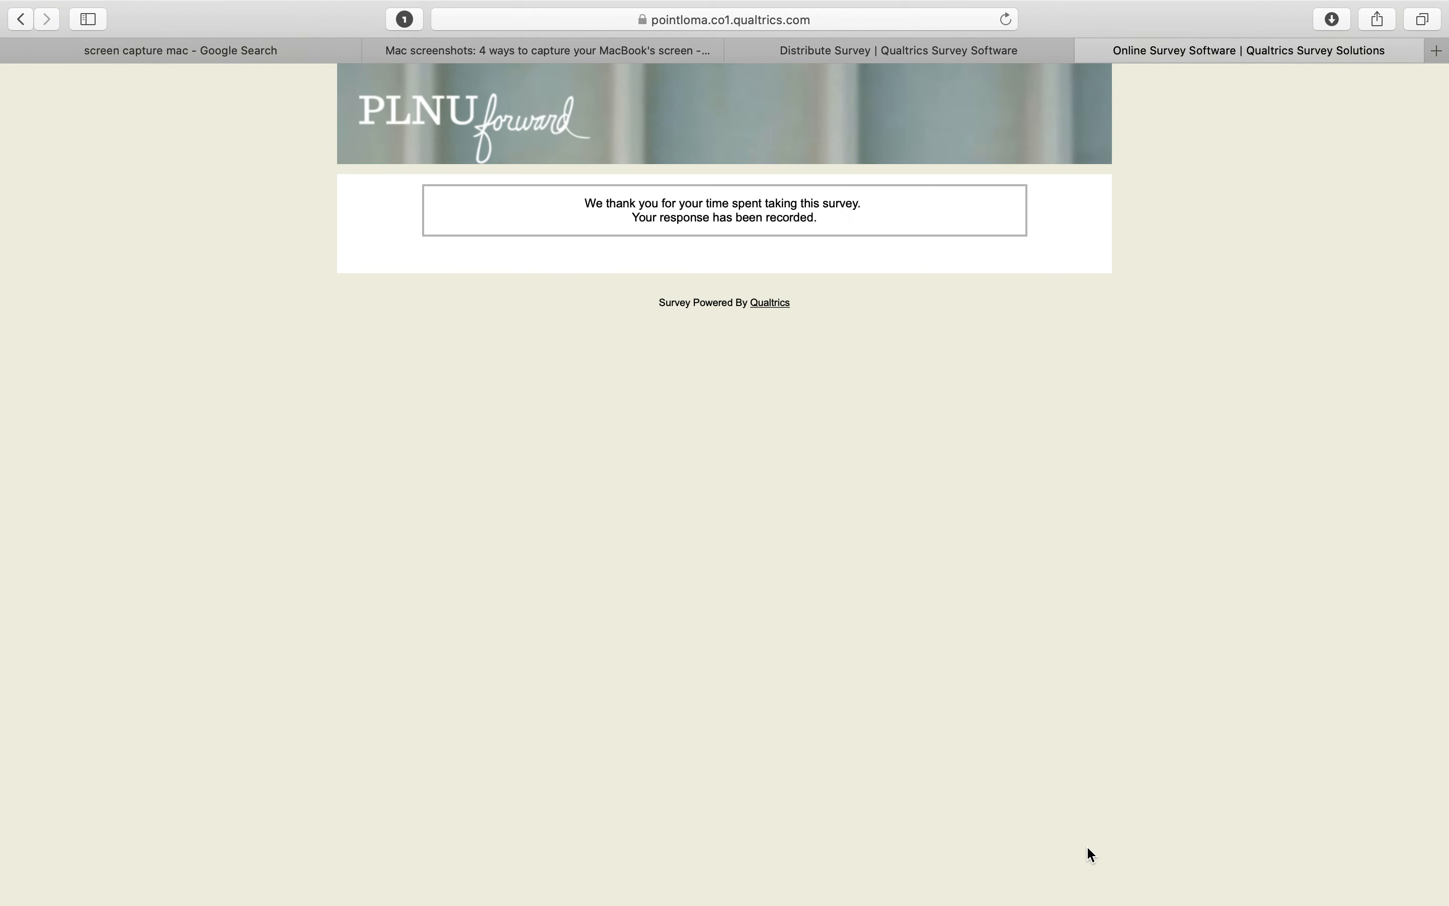
click(1087, 51)
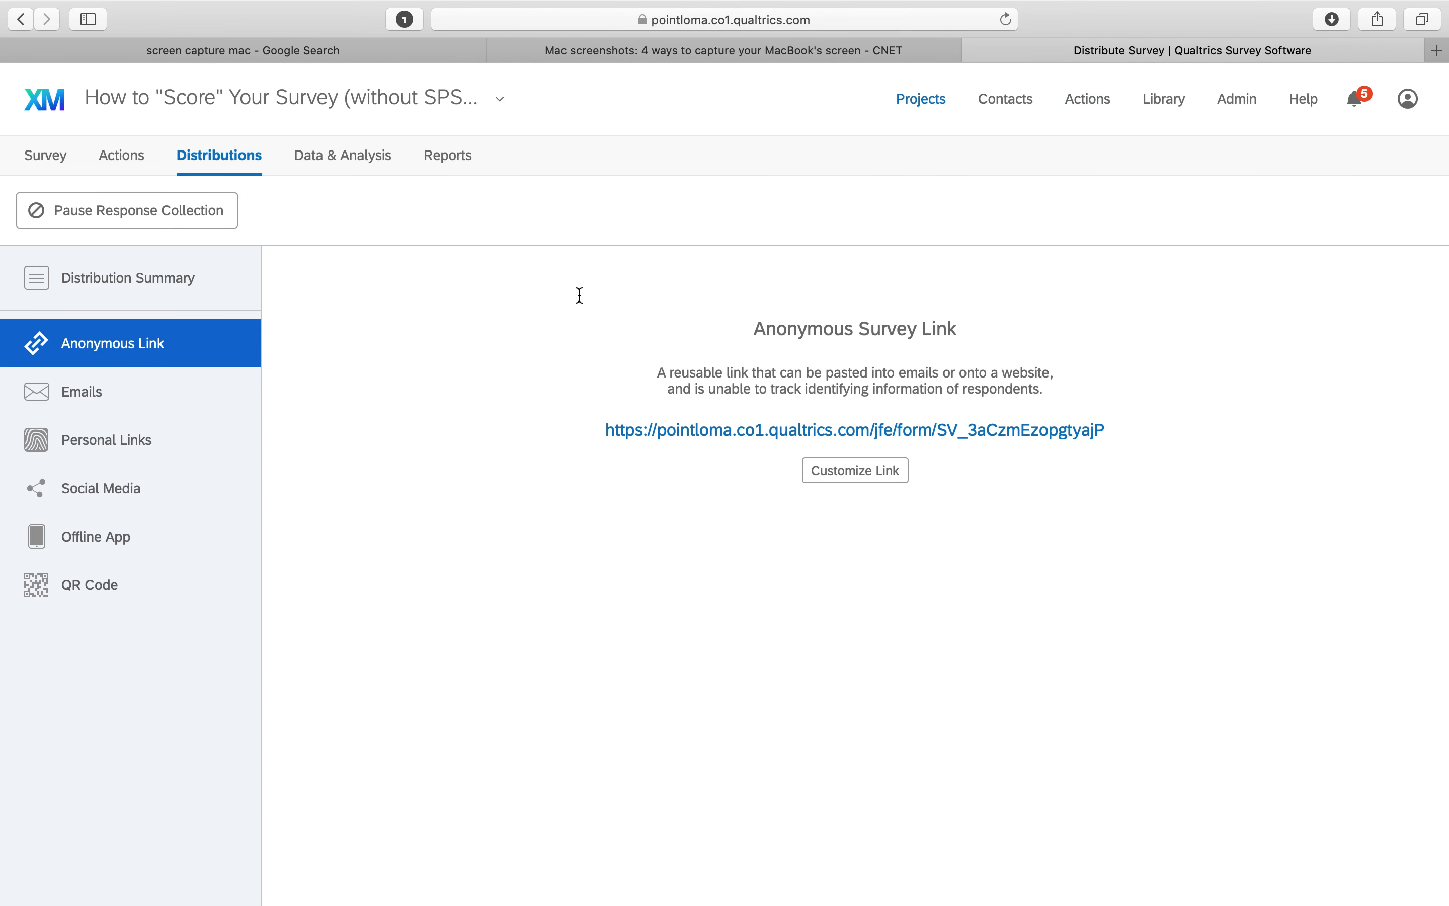
Export the survey's response data as an SPSS data table download
scroll(371, 336, down, 1)
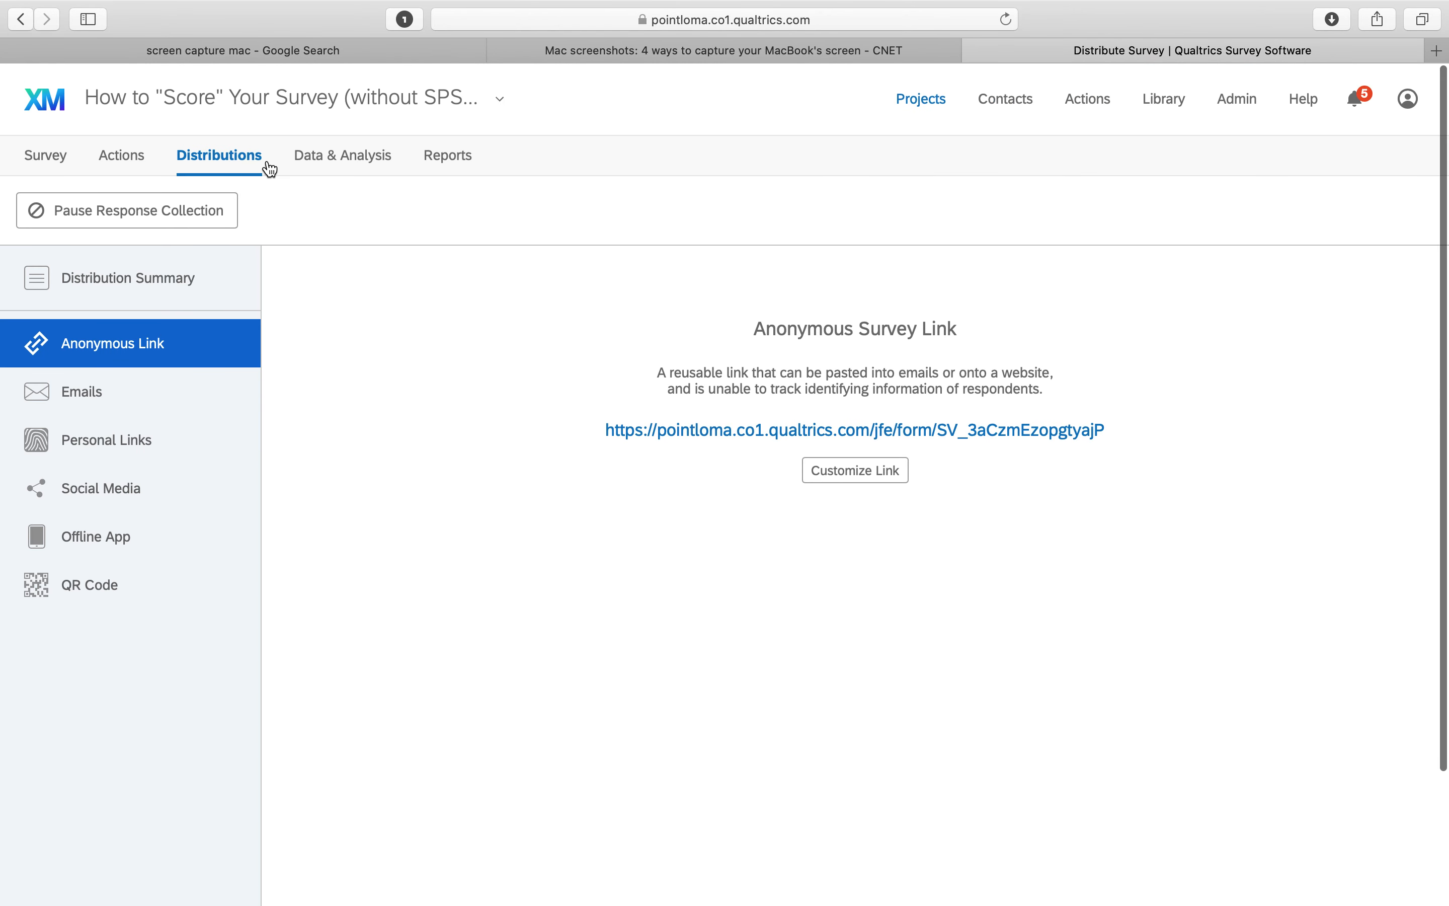
click(44, 157)
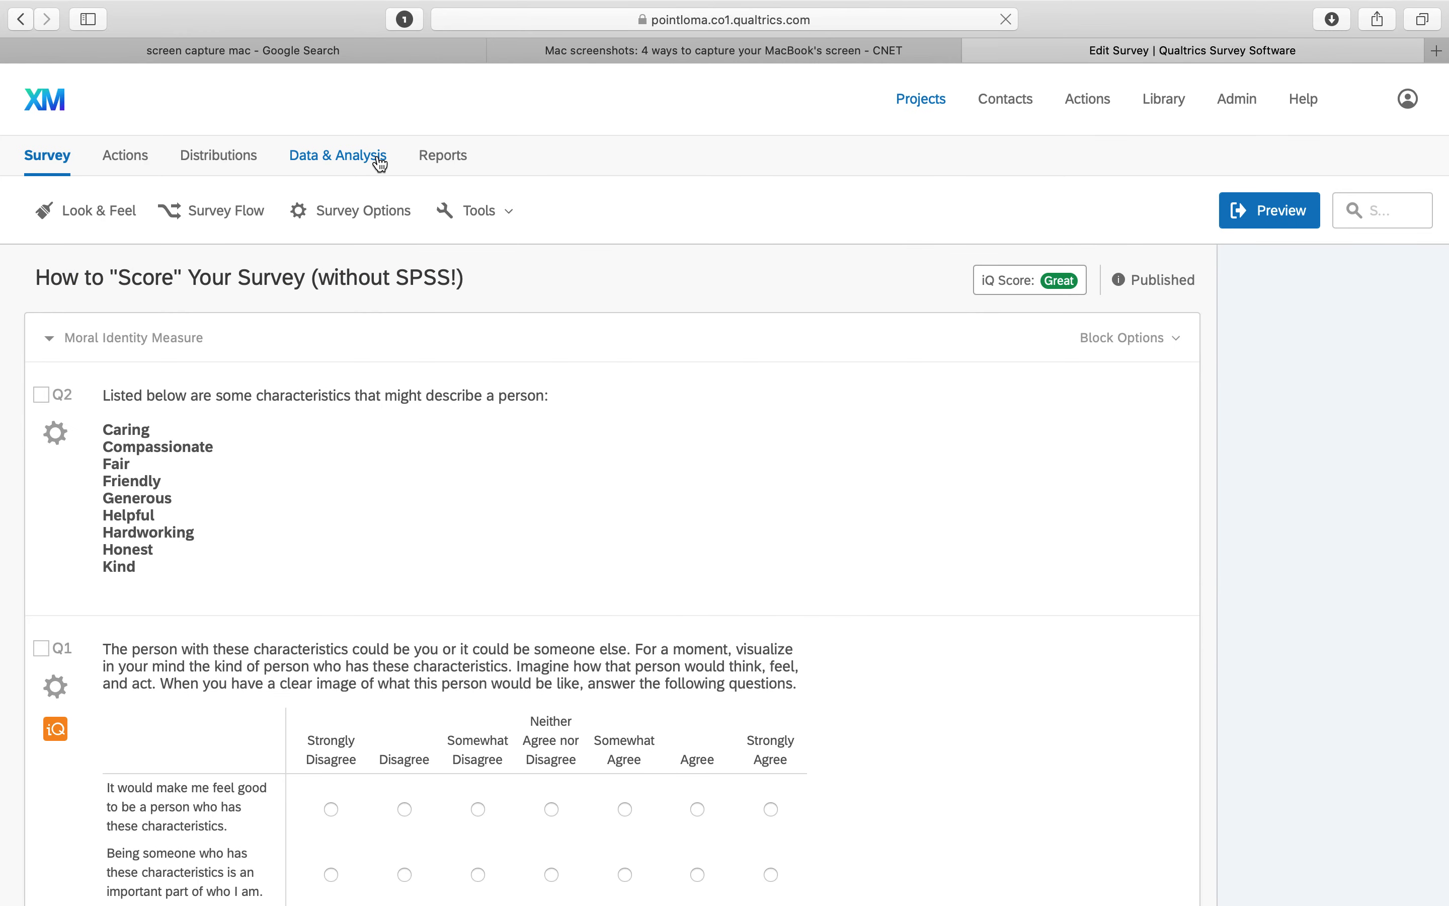
click(351, 164)
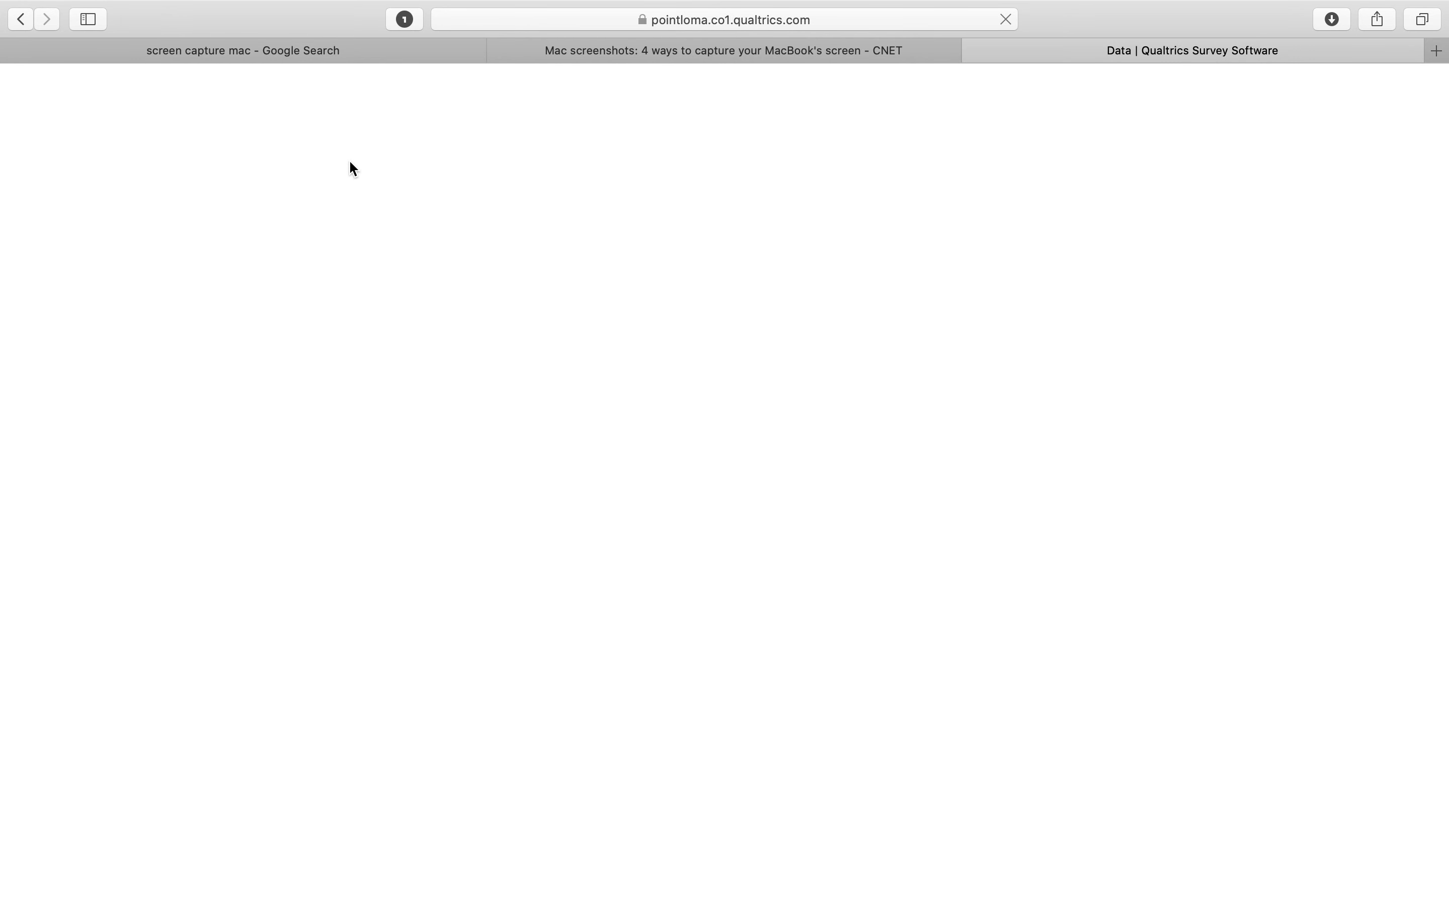
click(1177, 351)
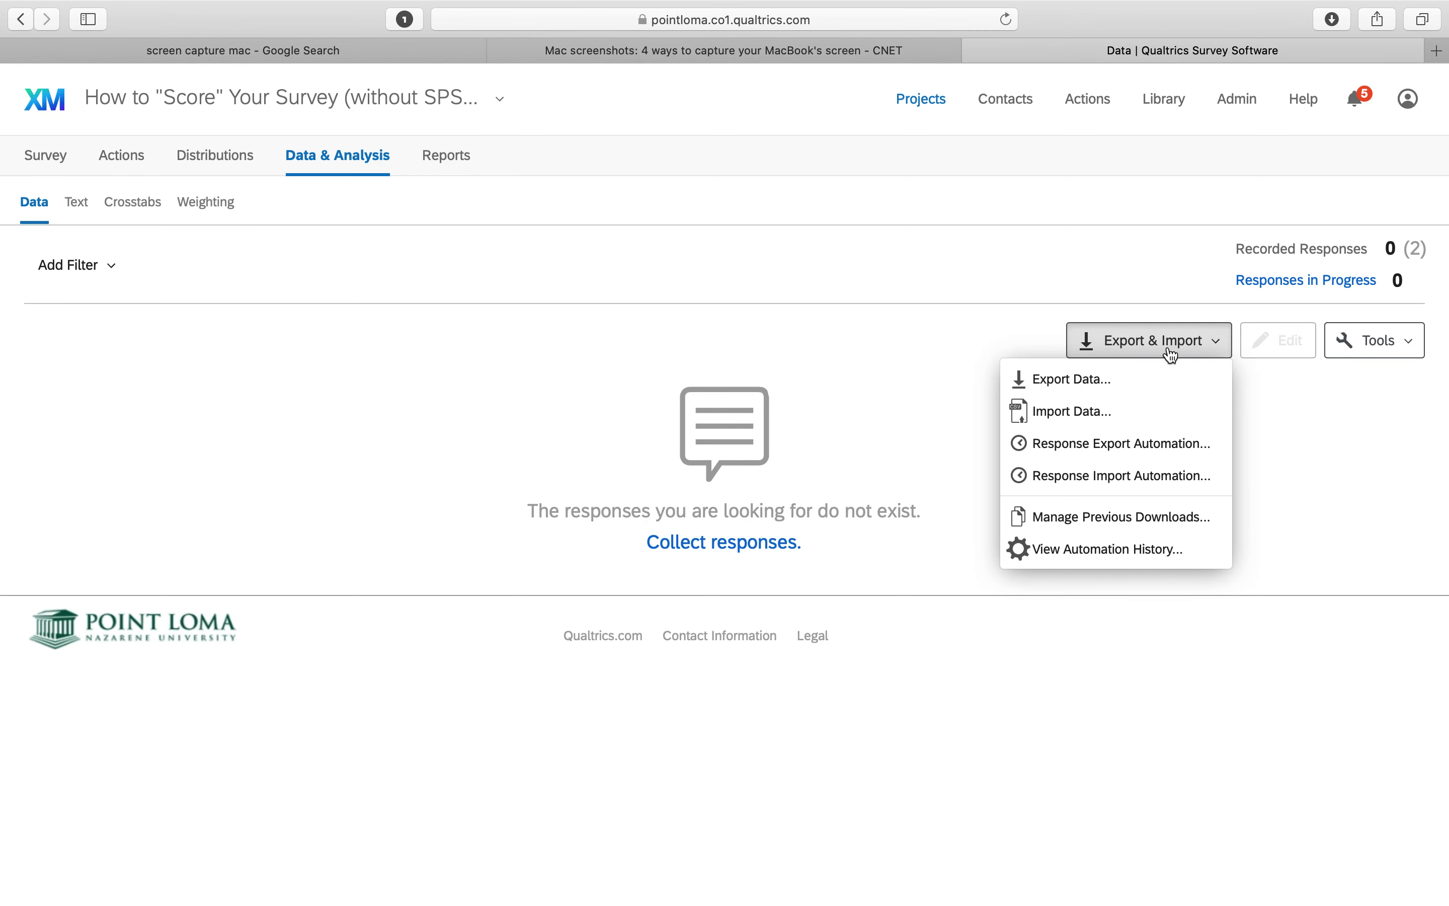
click(1133, 379)
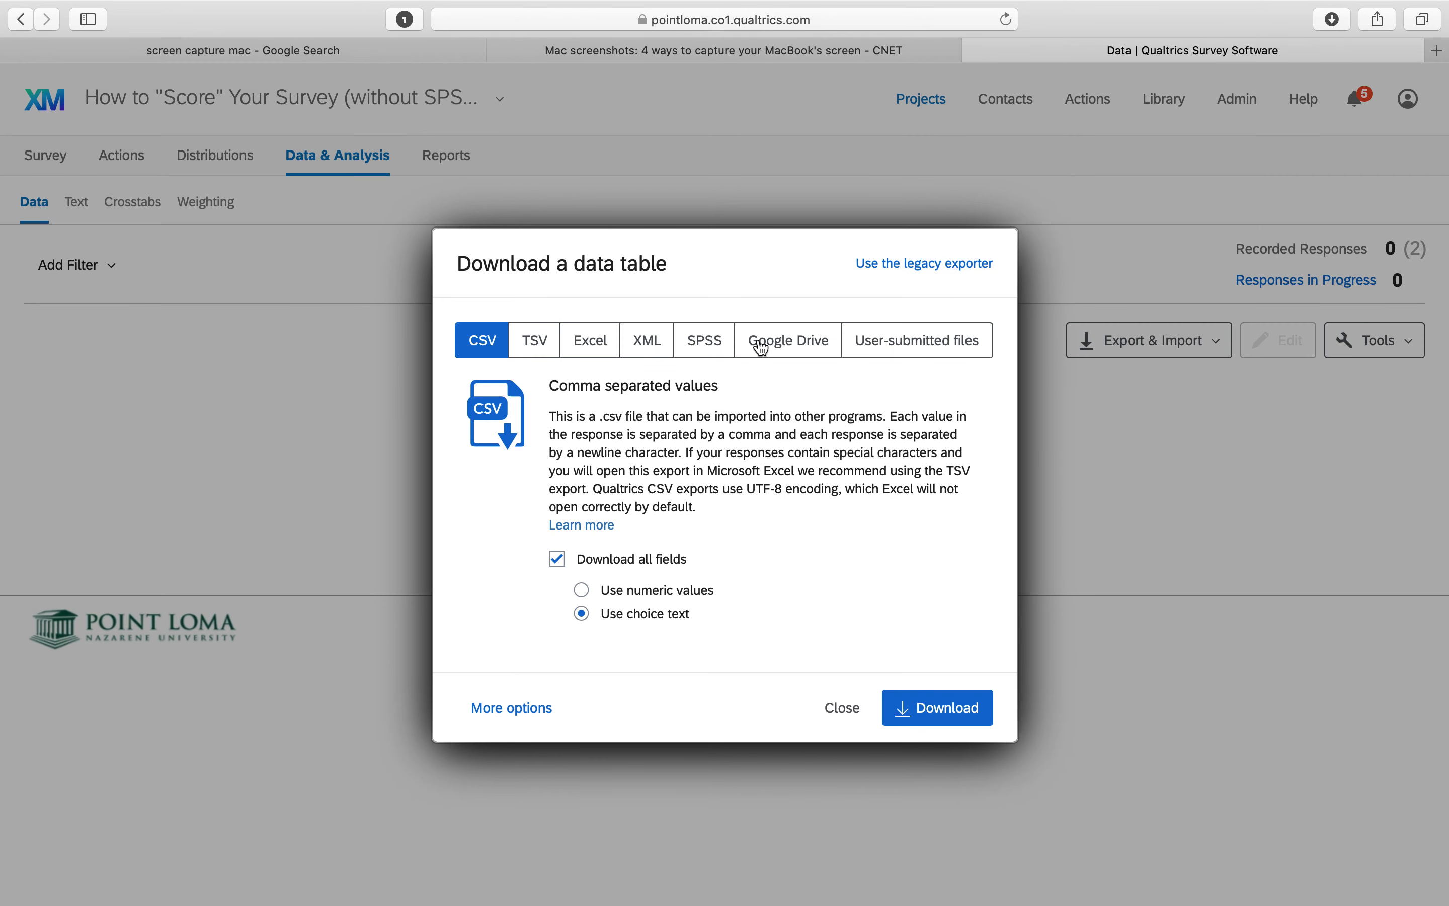
click(716, 343)
click(957, 719)
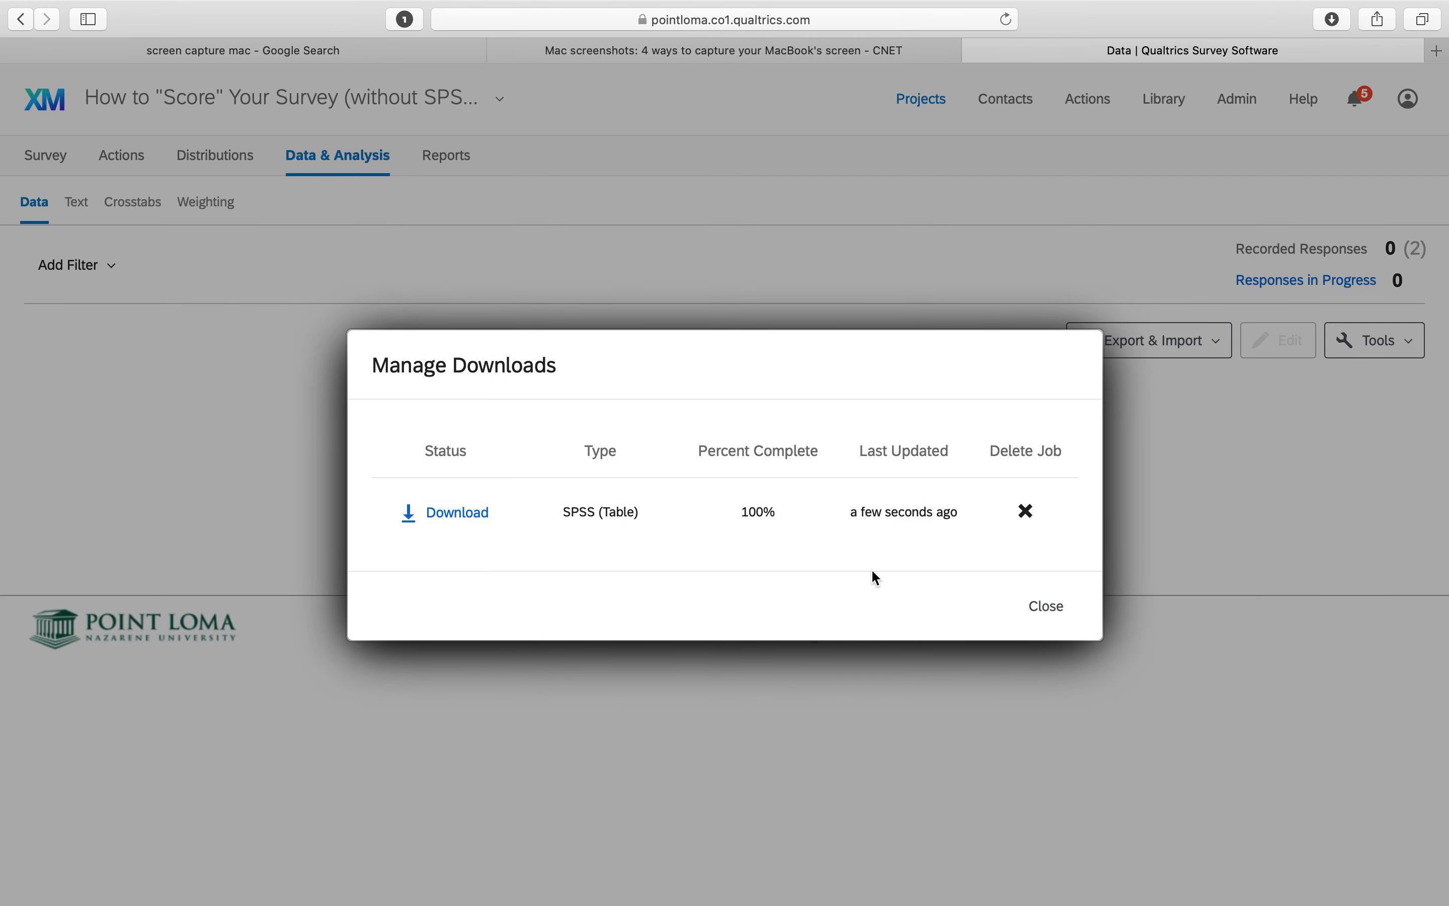
click(1052, 607)
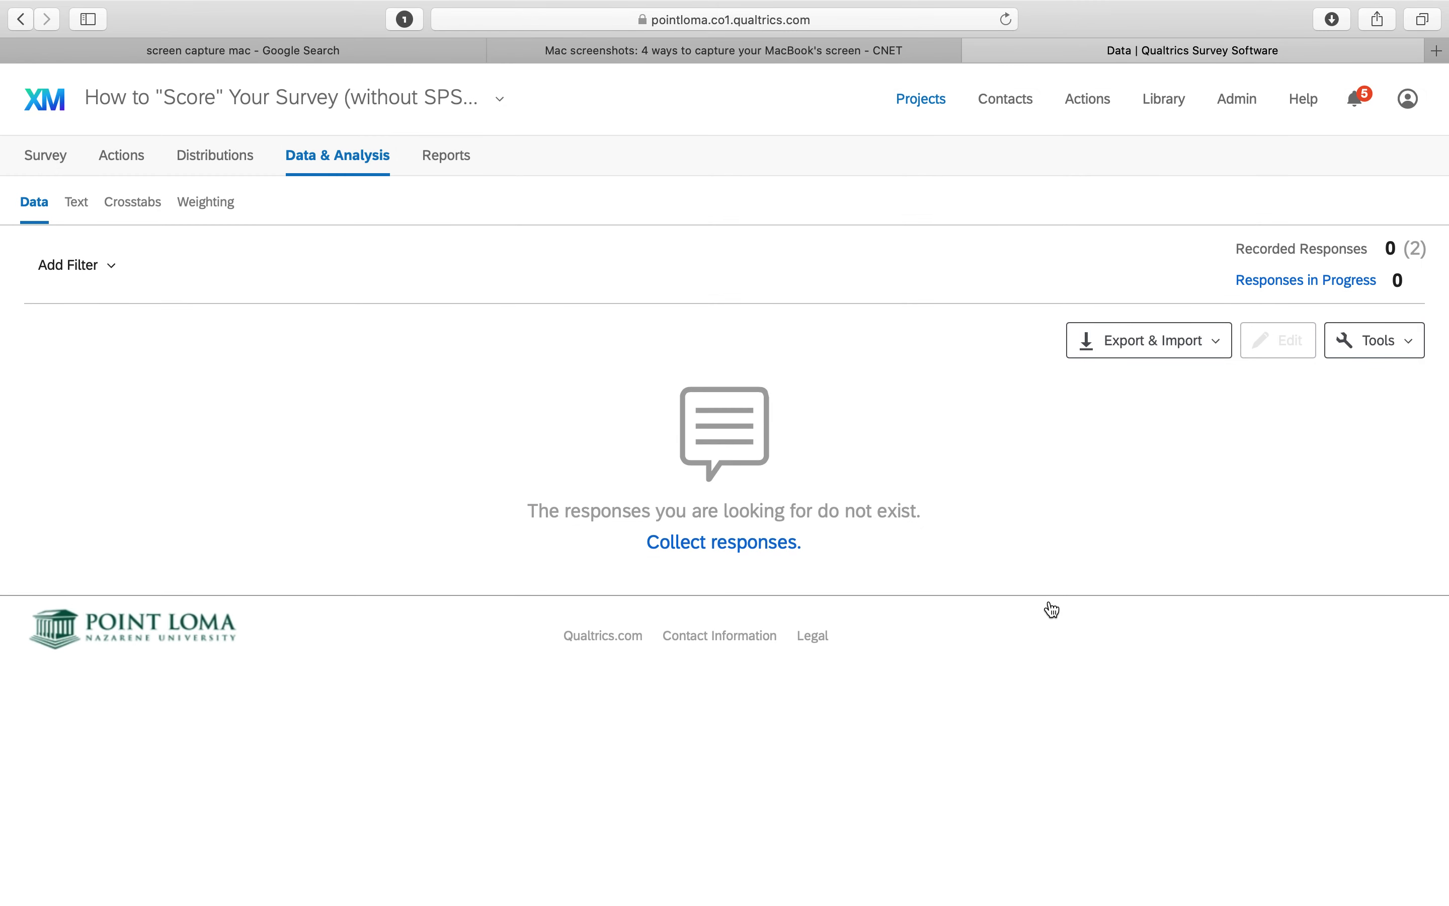
Return to the survey editor and open scoring for the Moral Identity matrix question
click(48, 166)
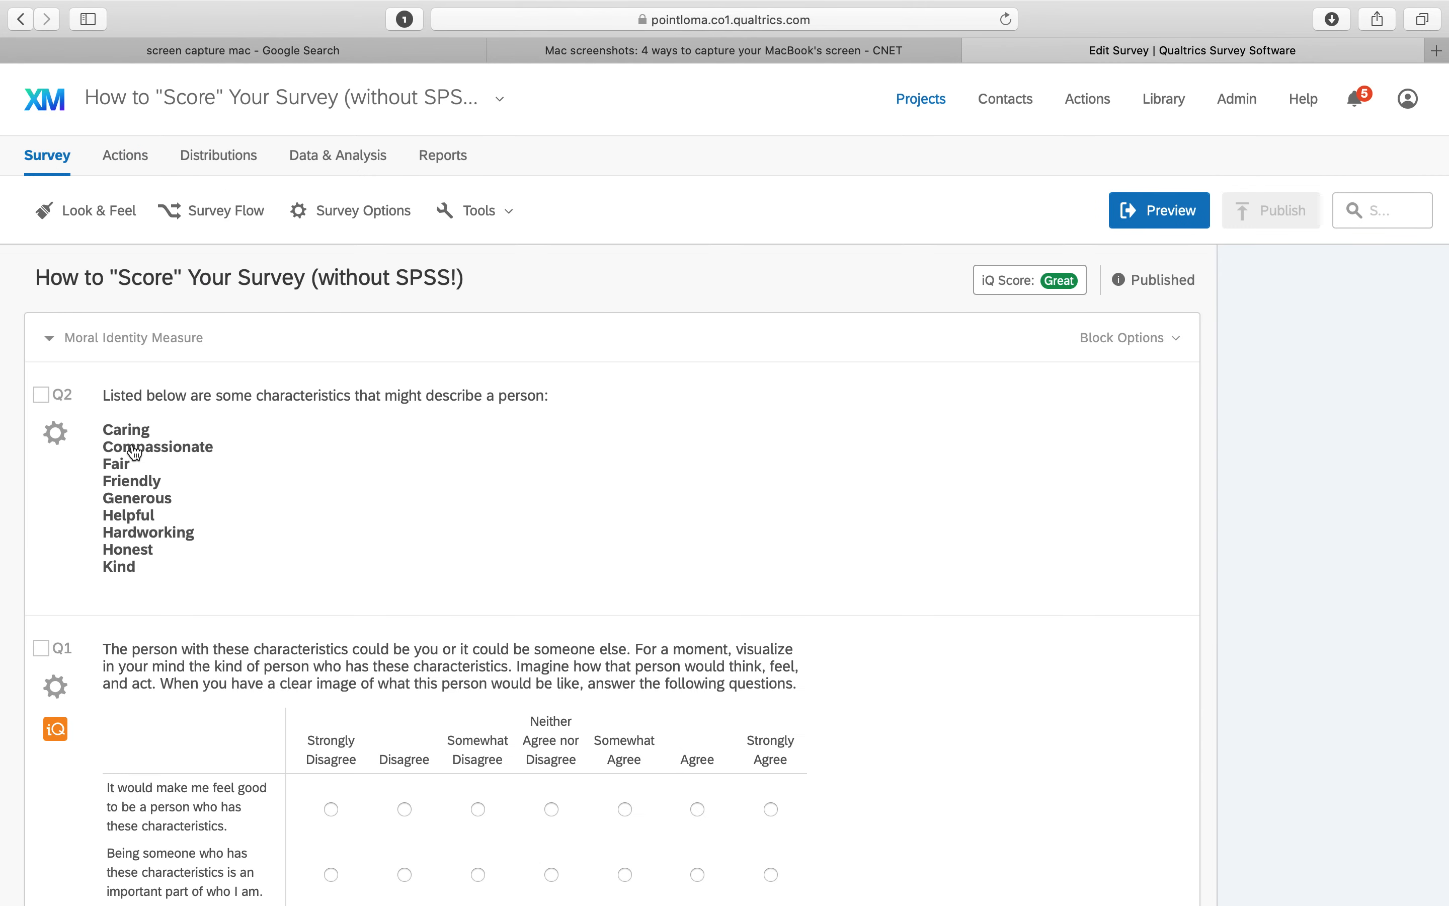
scroll(146, 537, down, 3)
click(55, 585)
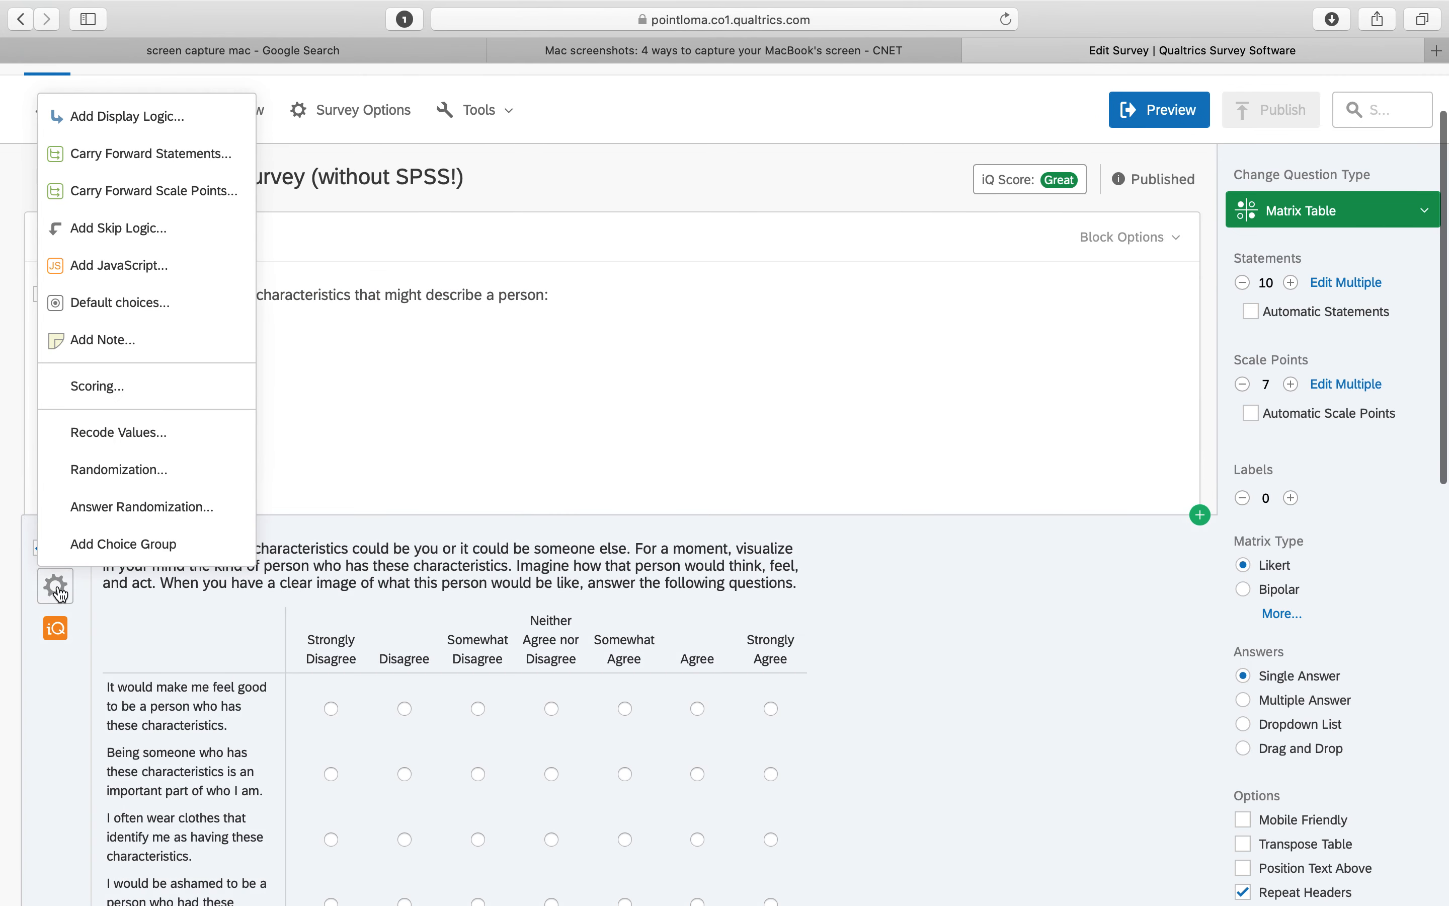
click(142, 386)
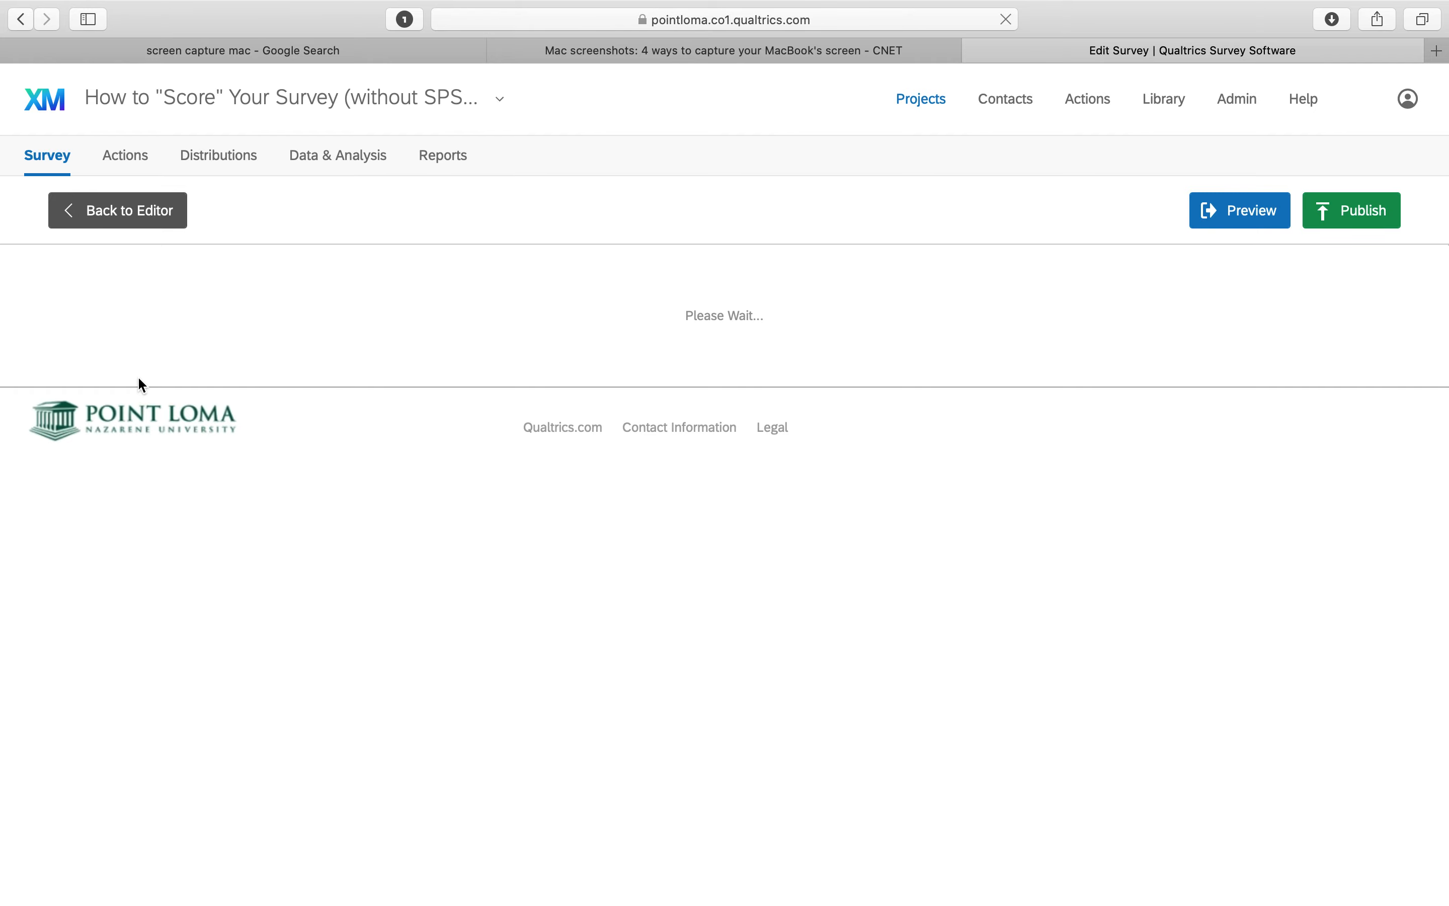
Add a new scoring category named MII_Symolization
click(170, 335)
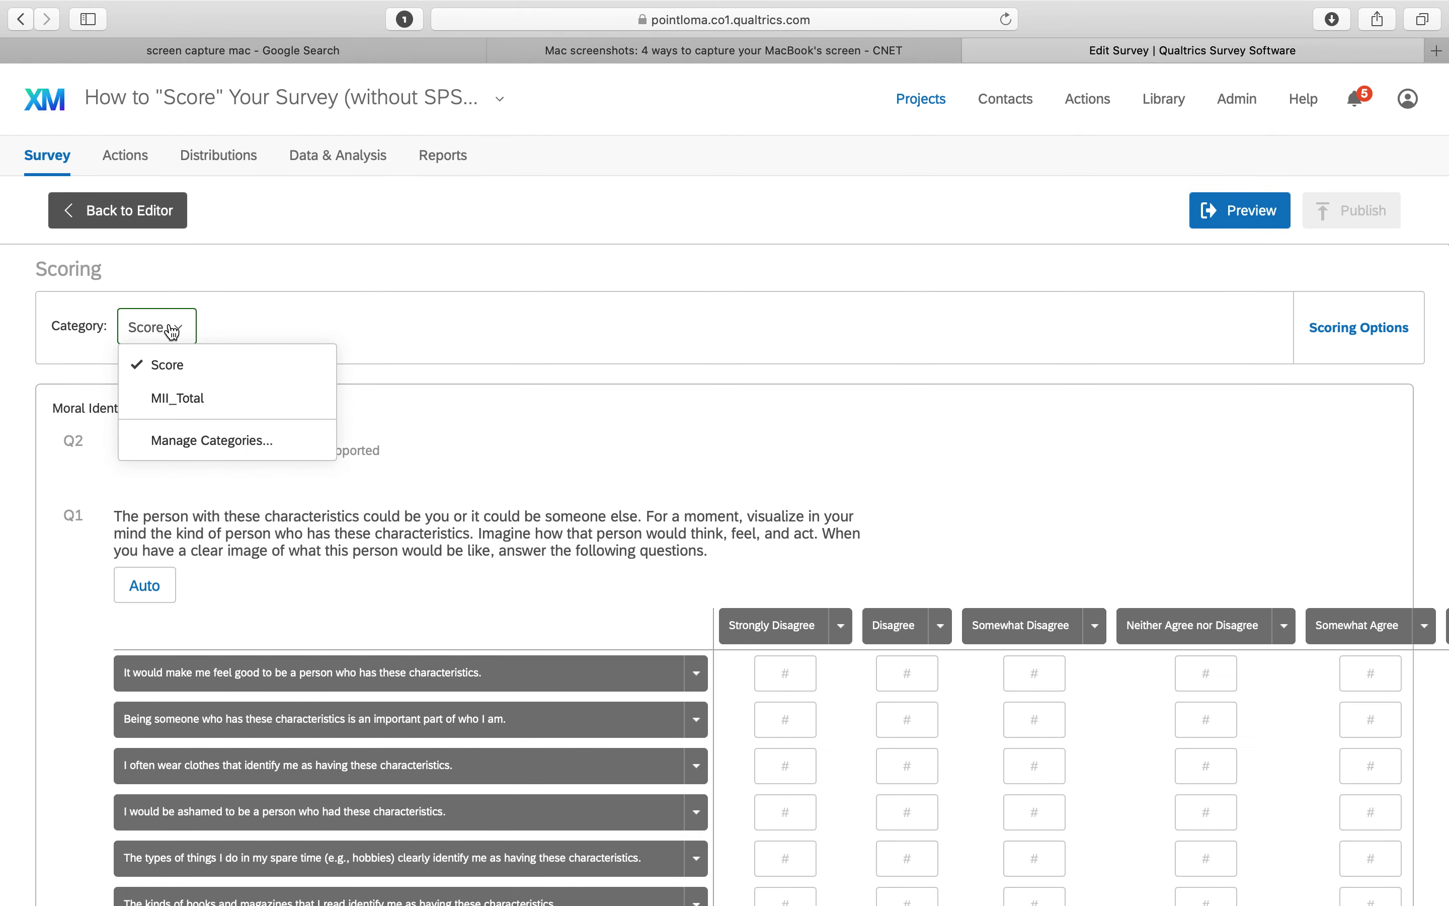
click(206, 443)
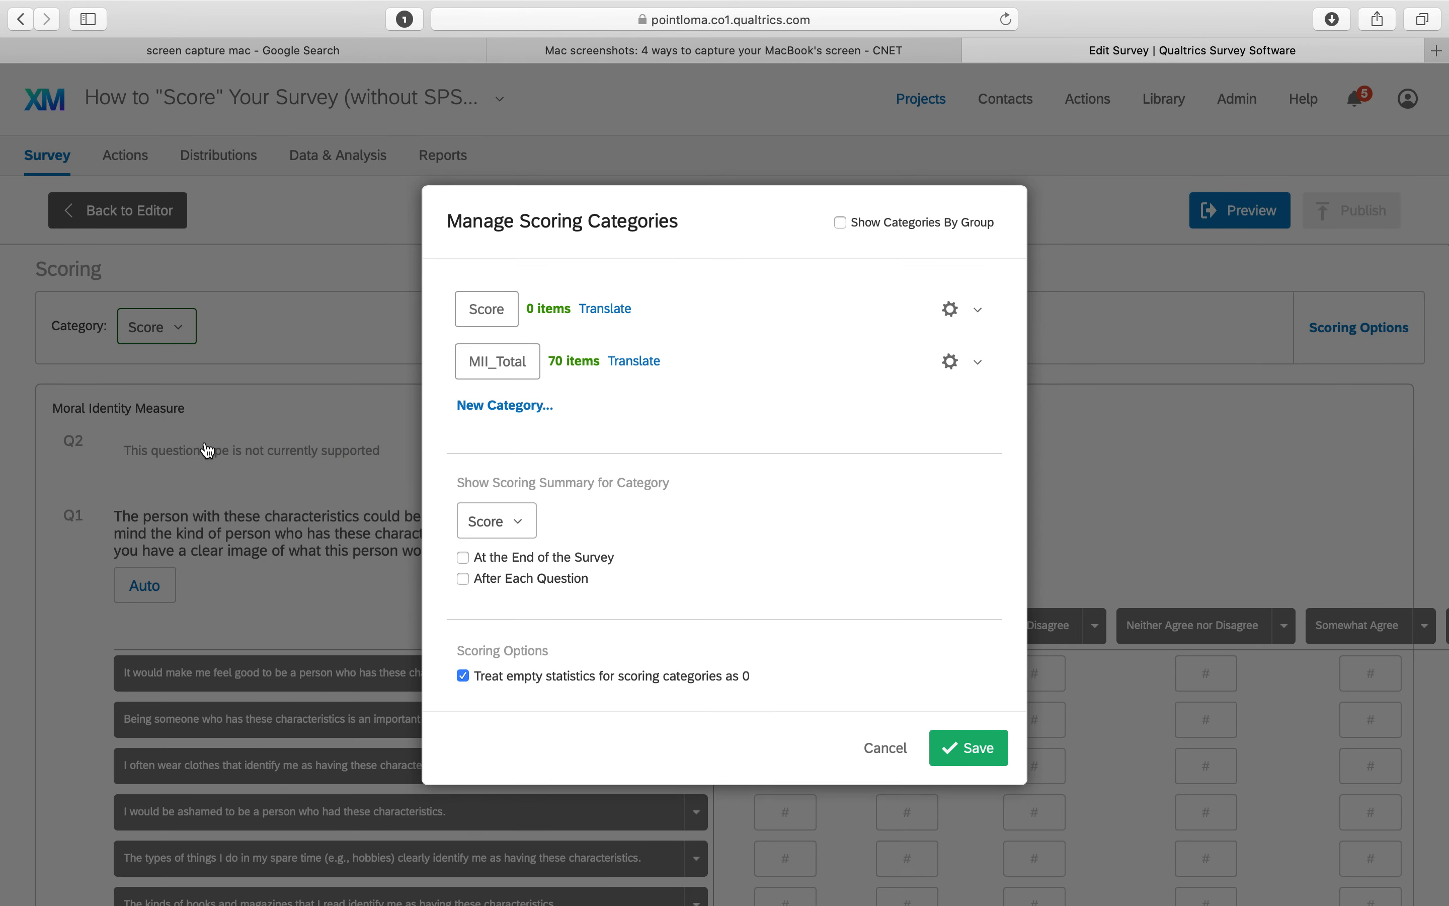
click(507, 406)
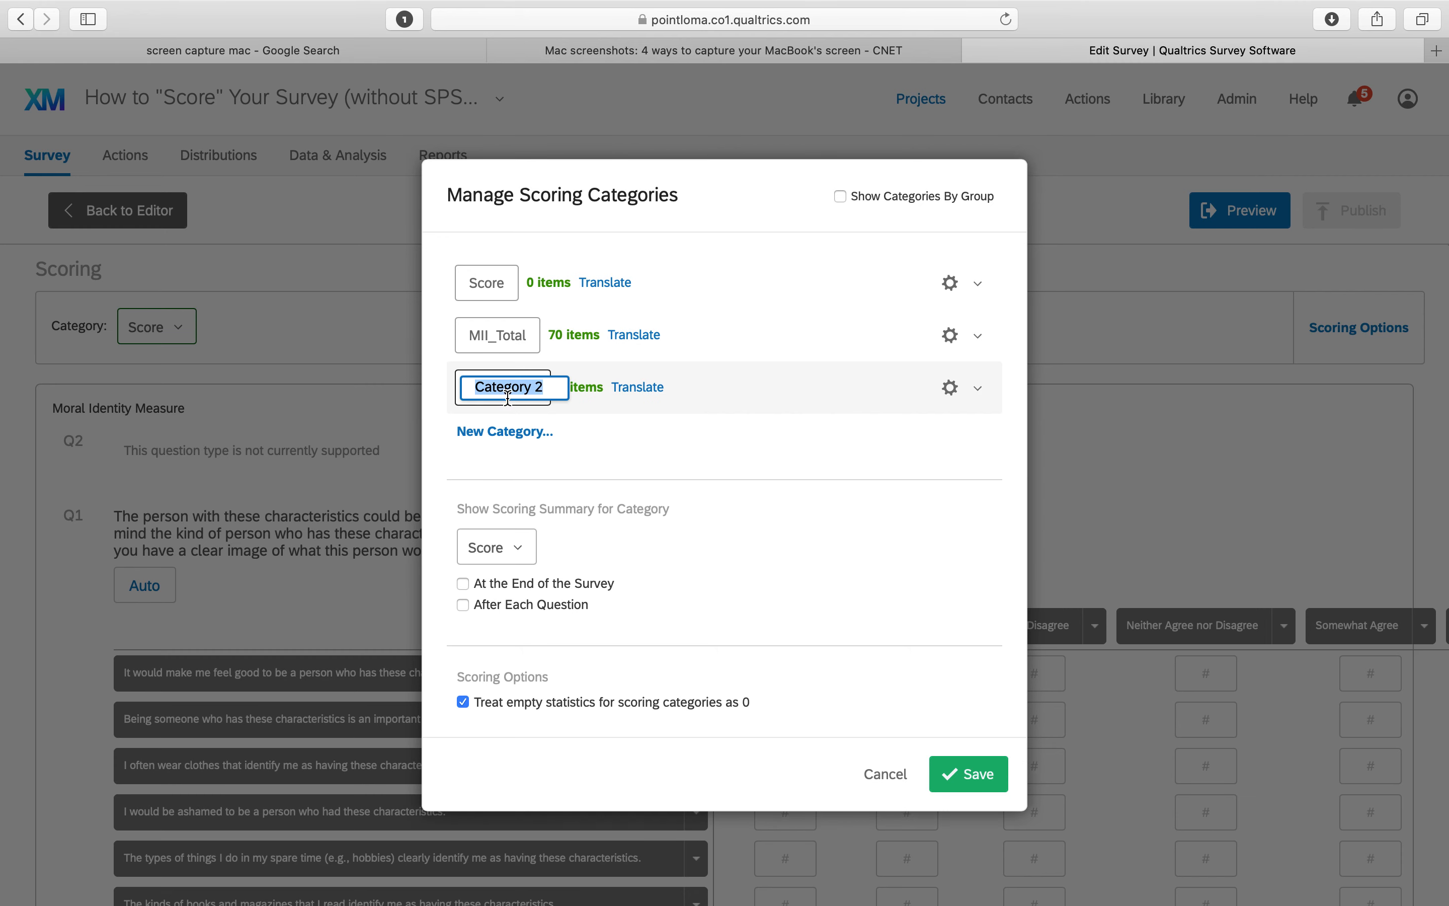
text(MII)
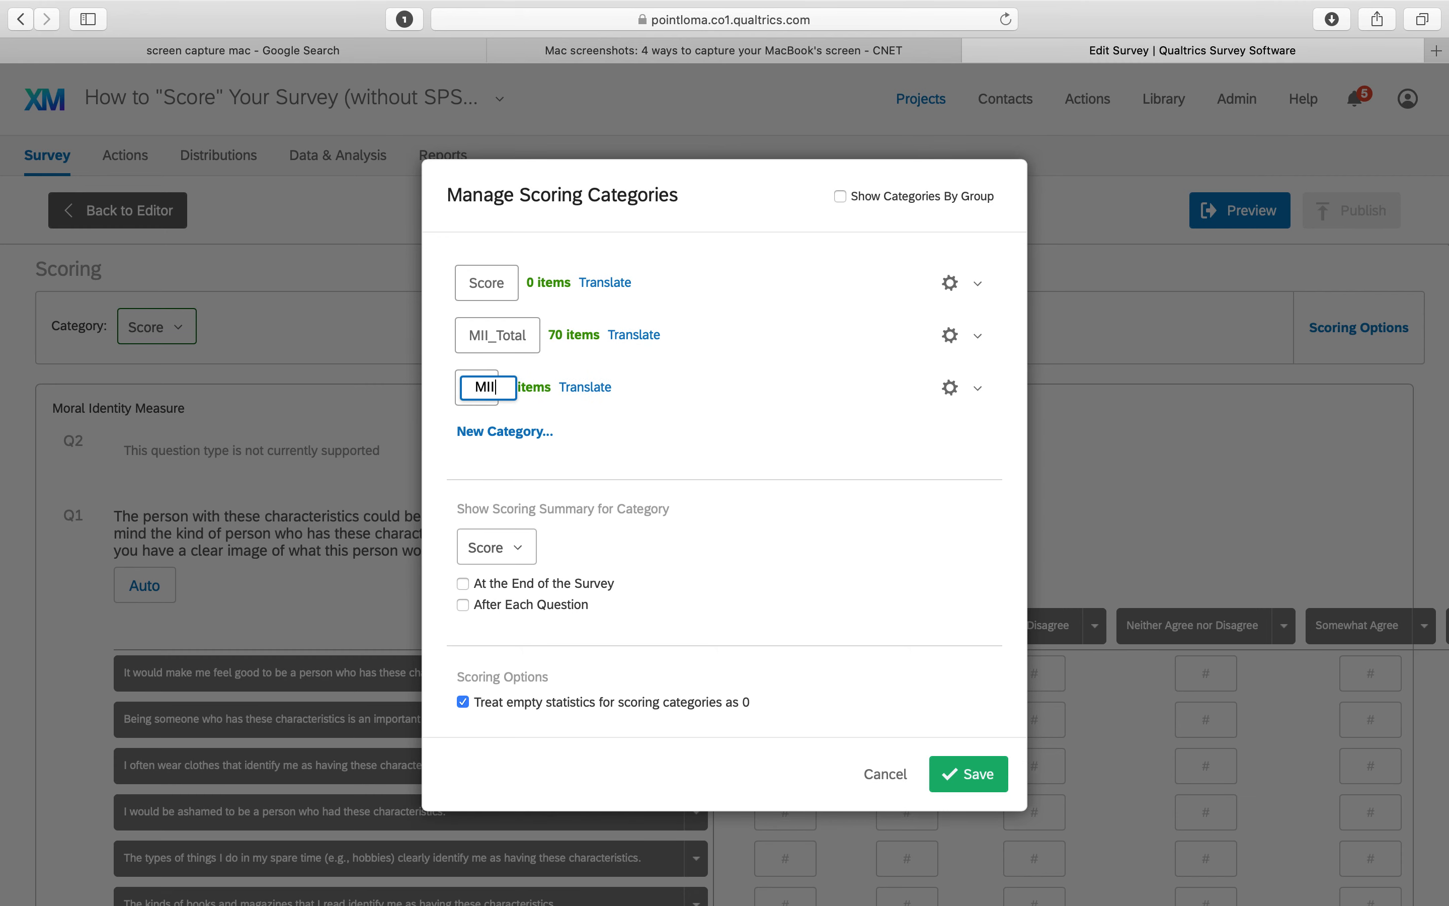
text(_Sym)
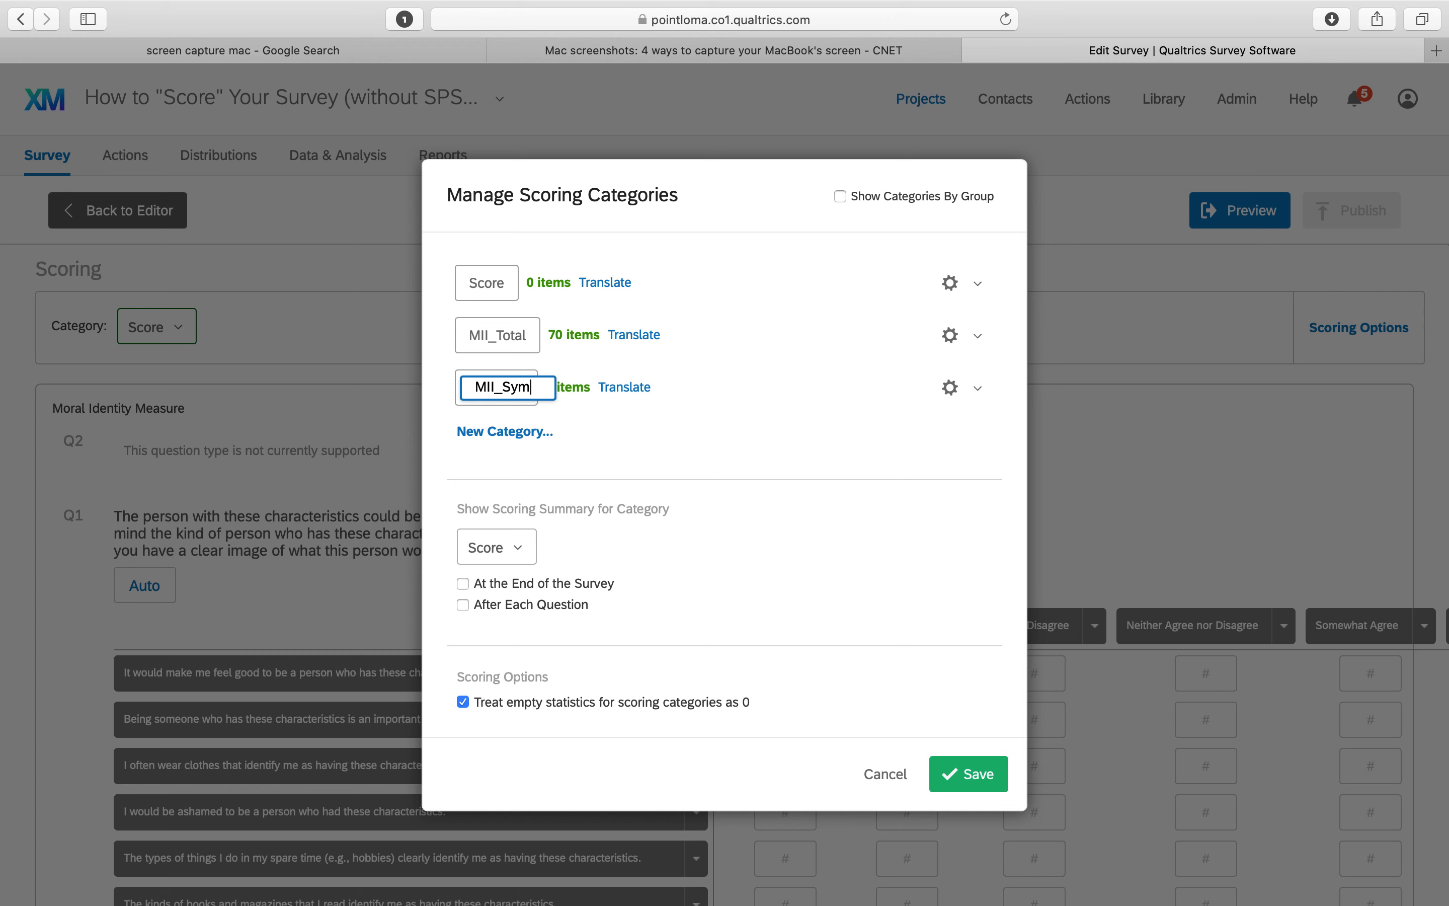
text(olization)
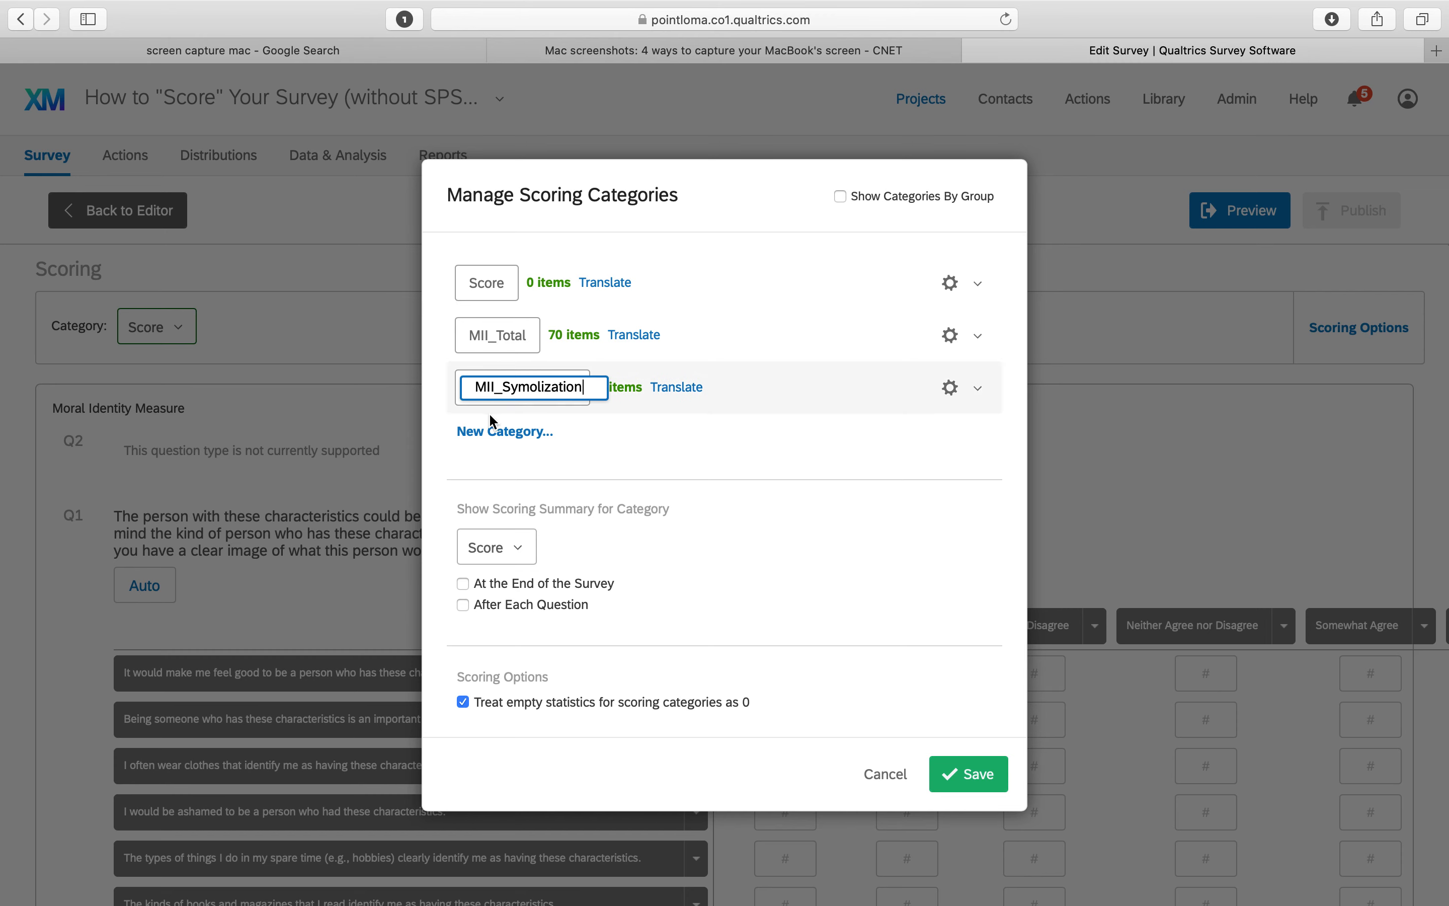
Add another scoring category named MII_Internalization and save the scoring categories
click(506, 433)
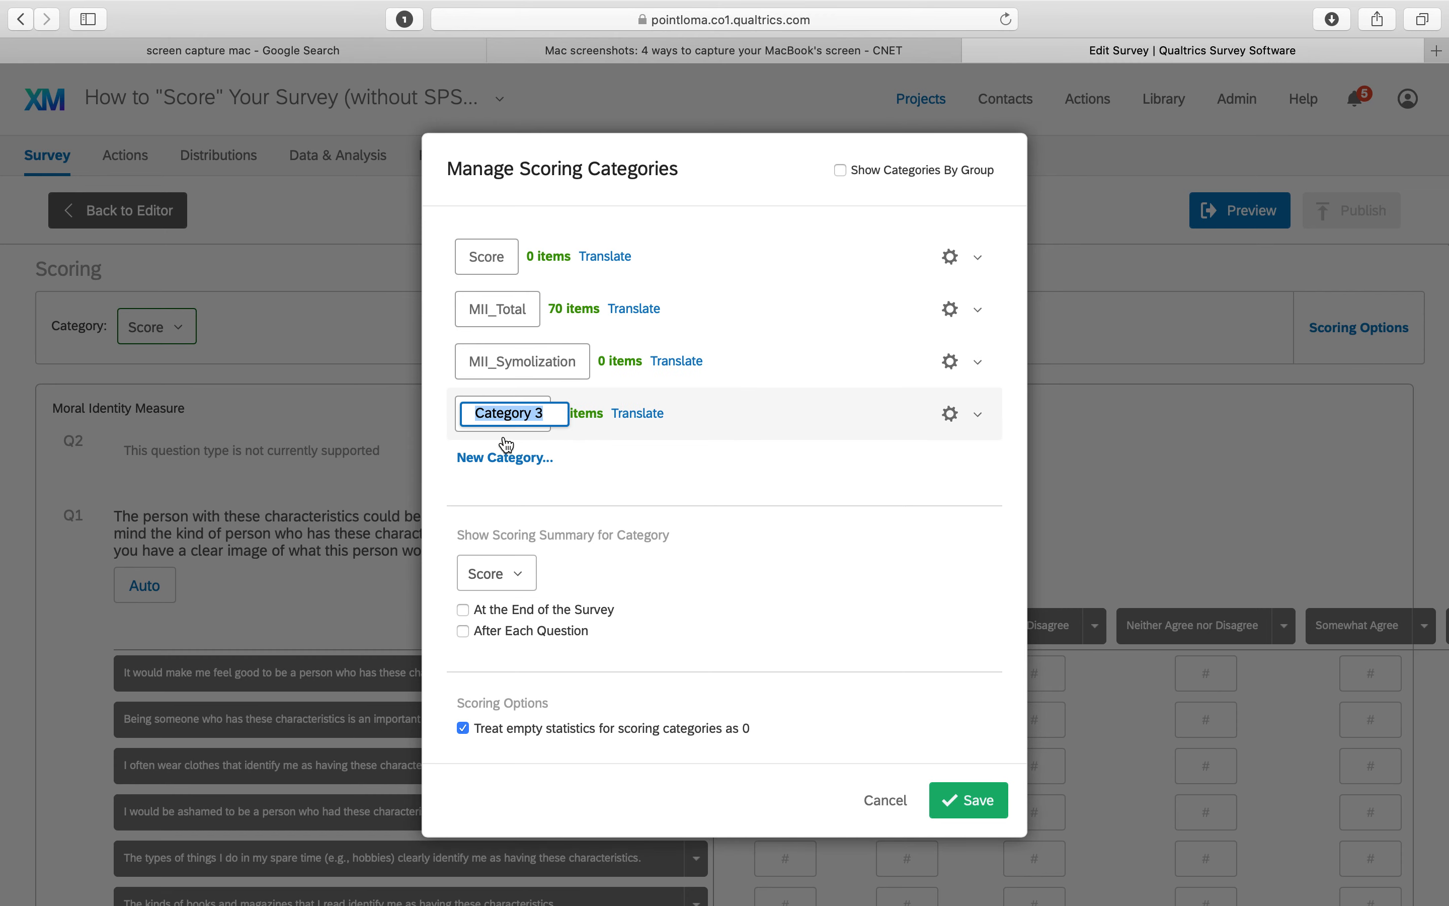
text(MII_)
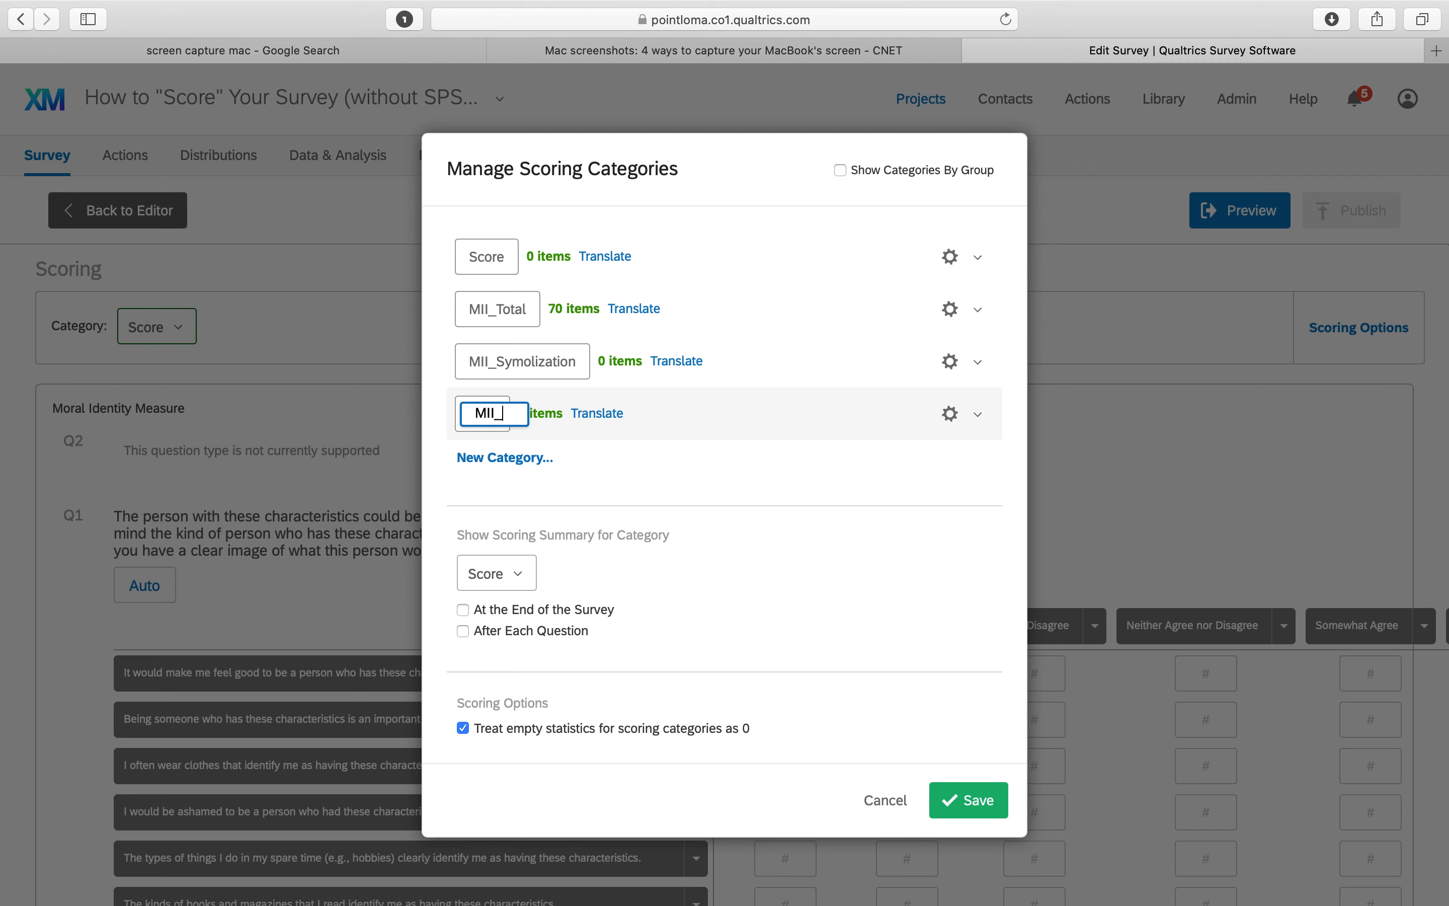
text(Internalization)
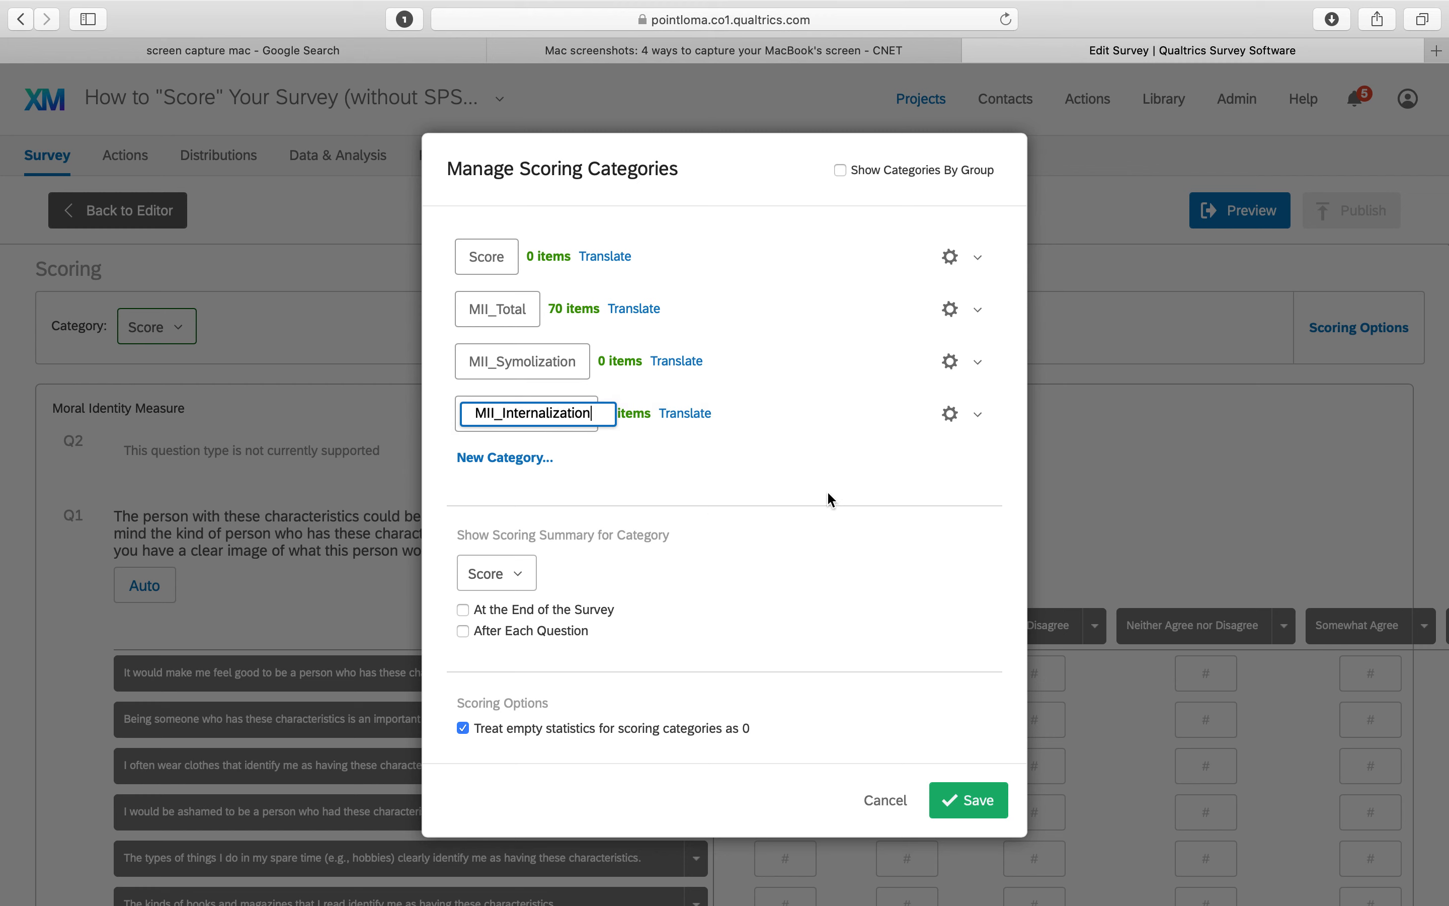
key(Return)
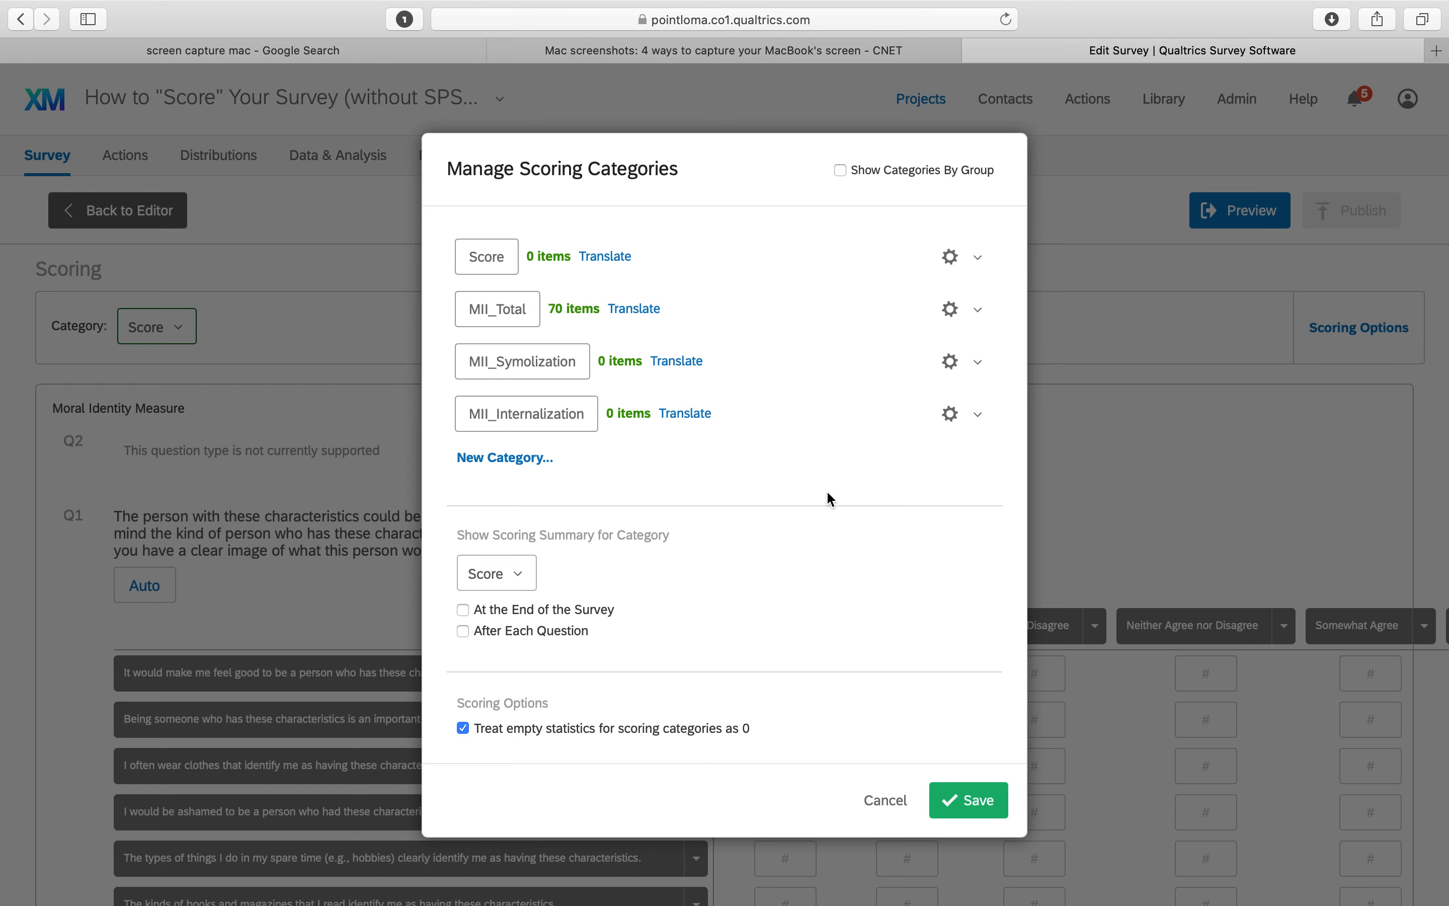
click(986, 812)
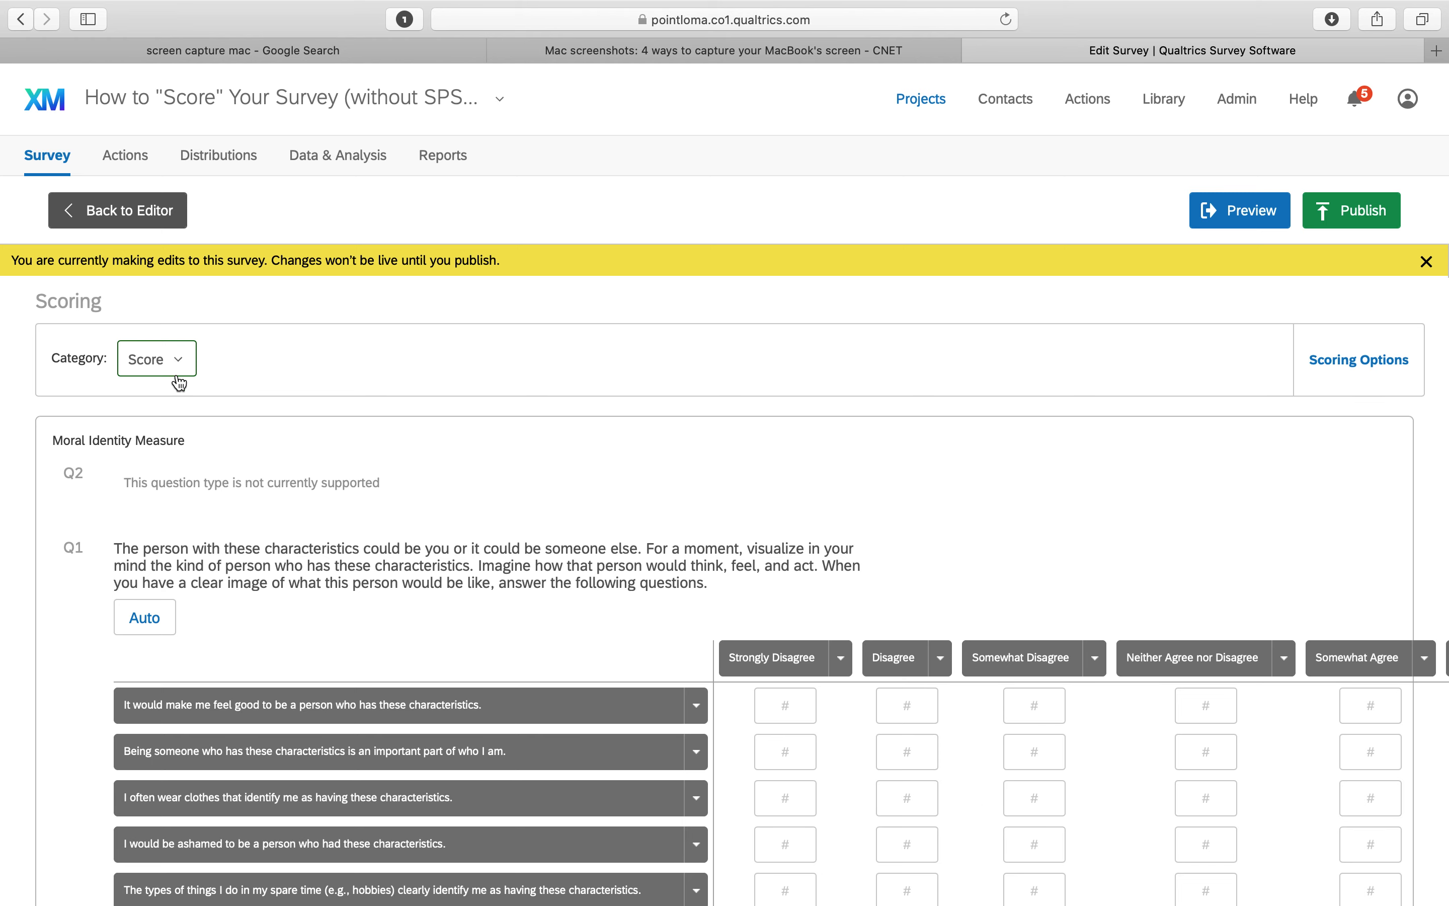
Switch the scoring category to MII_Symolization
click(165, 363)
click(185, 472)
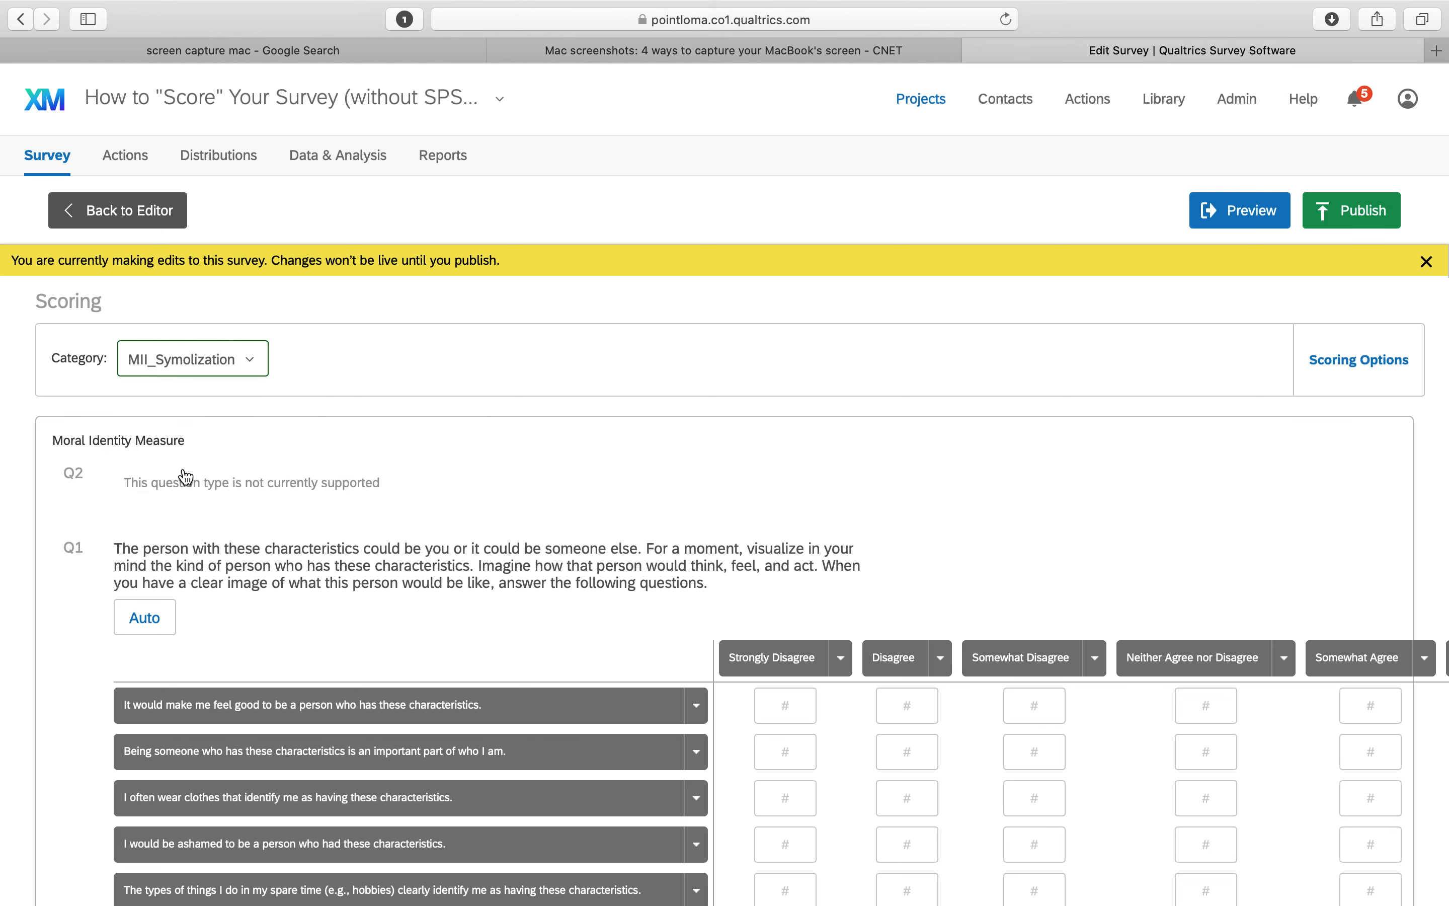
scroll(574, 563, down, 5)
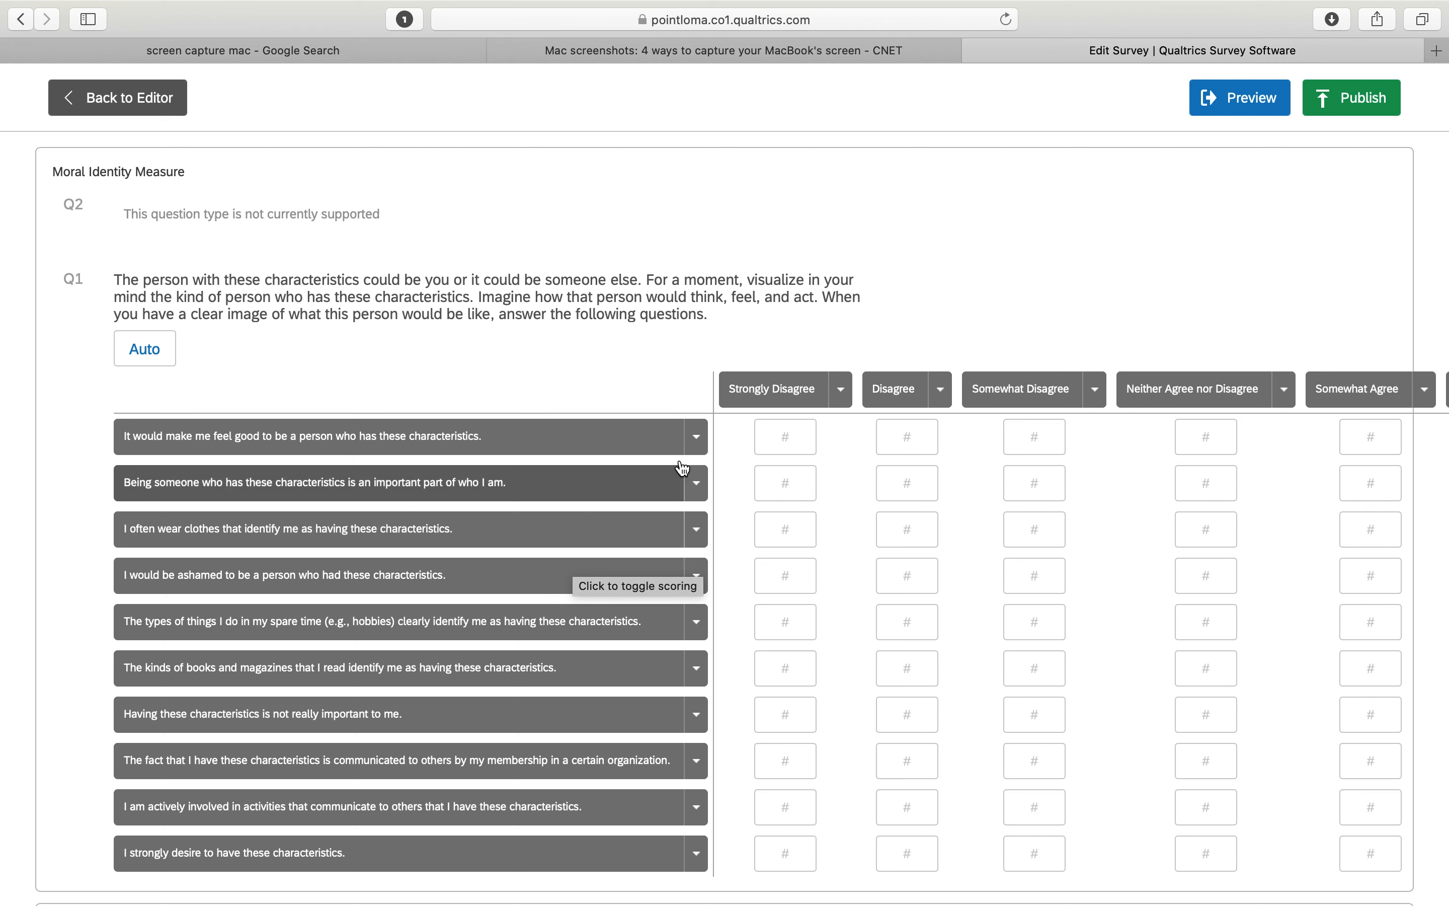
click(702, 443)
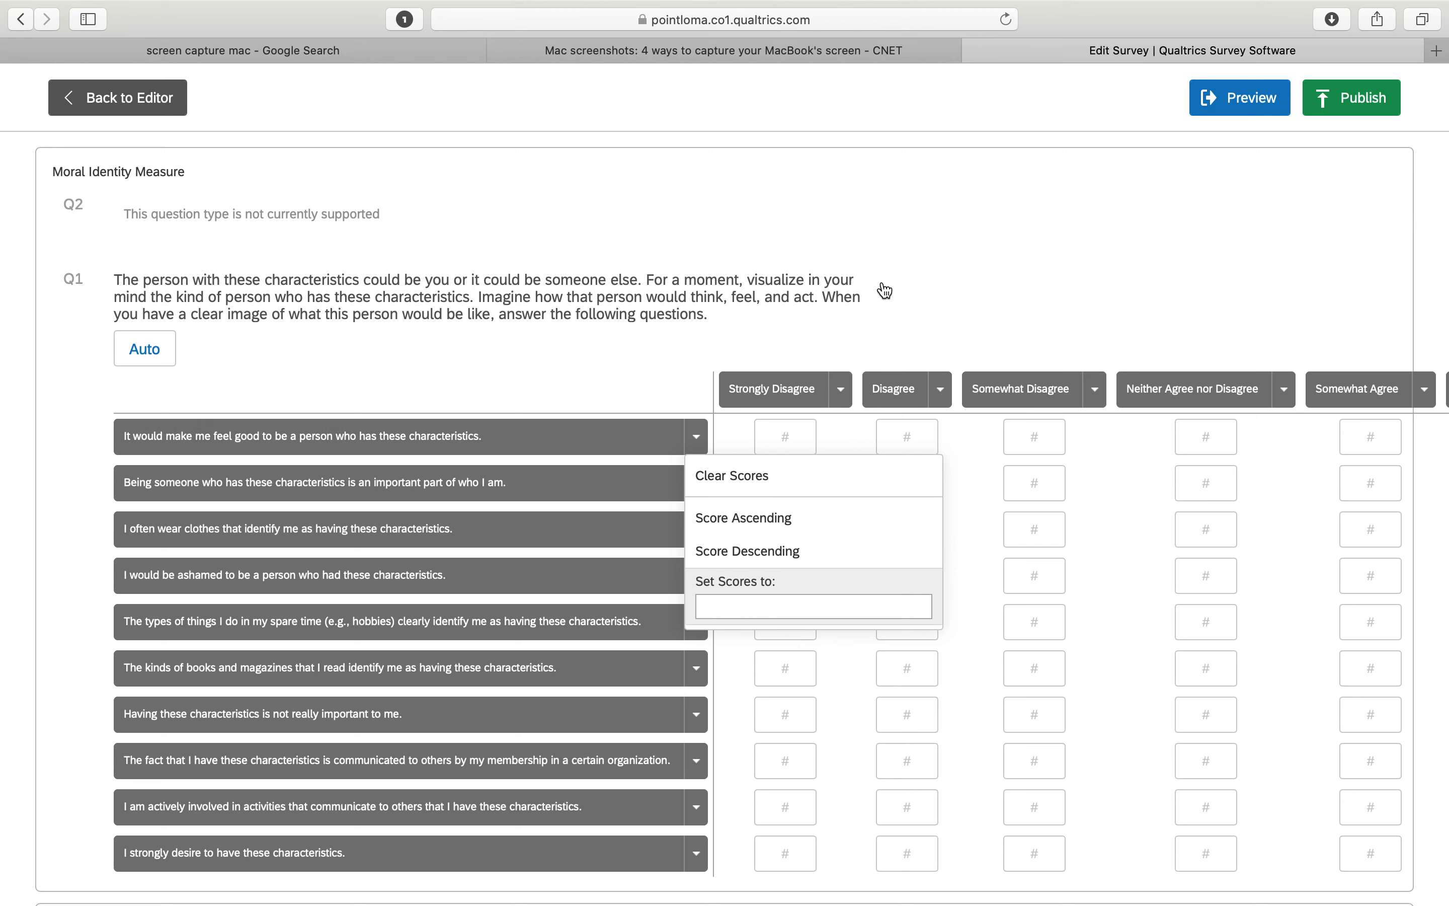
click(923, 323)
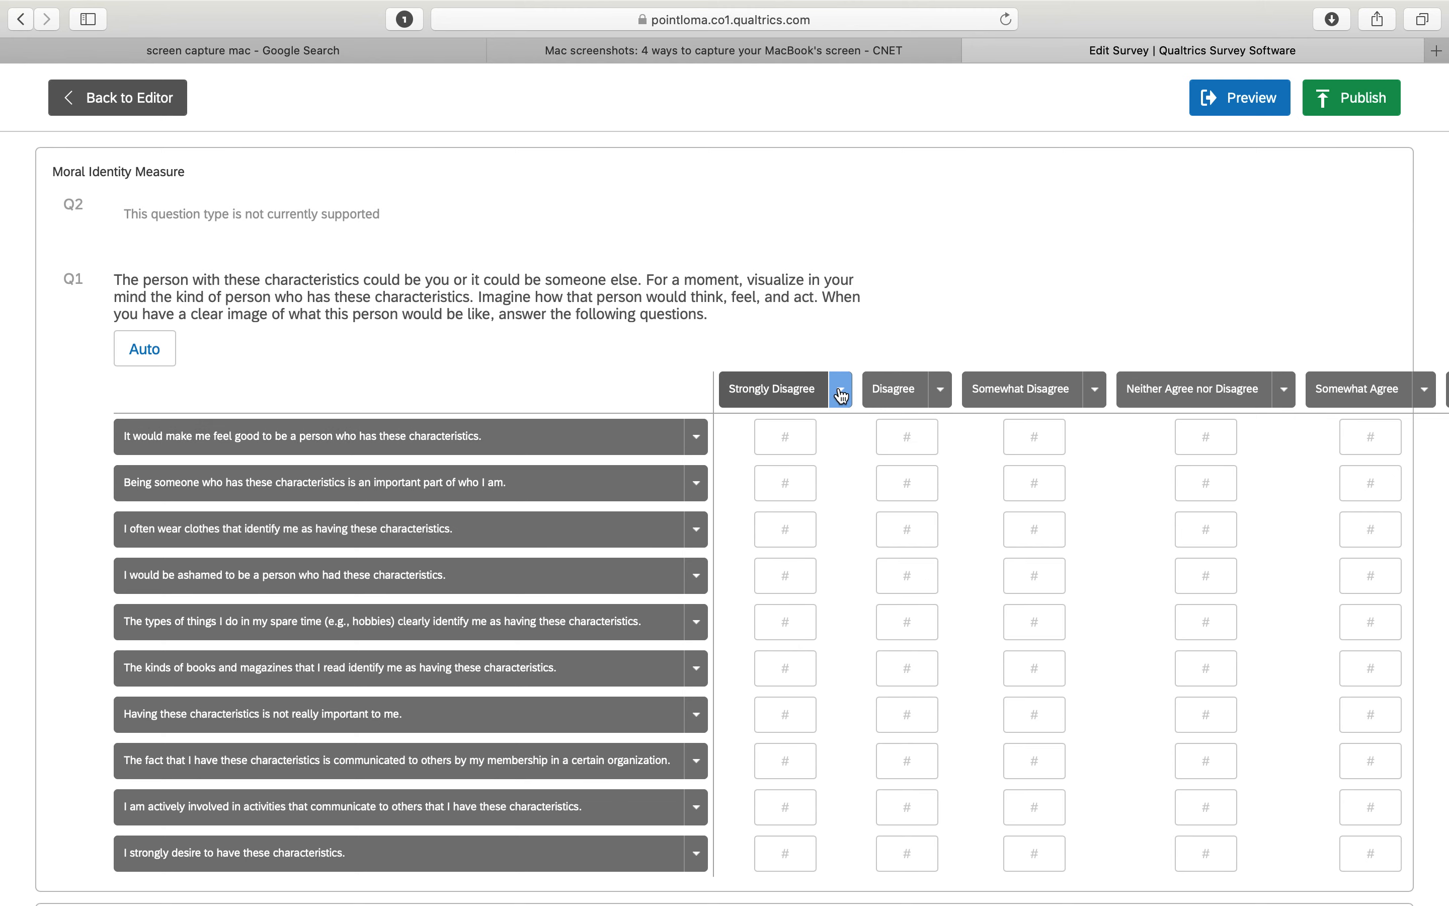
Set the Strongly Disagree column scores to 1 and the Disagree column scores to 2
scroll(841, 383, right, 5)
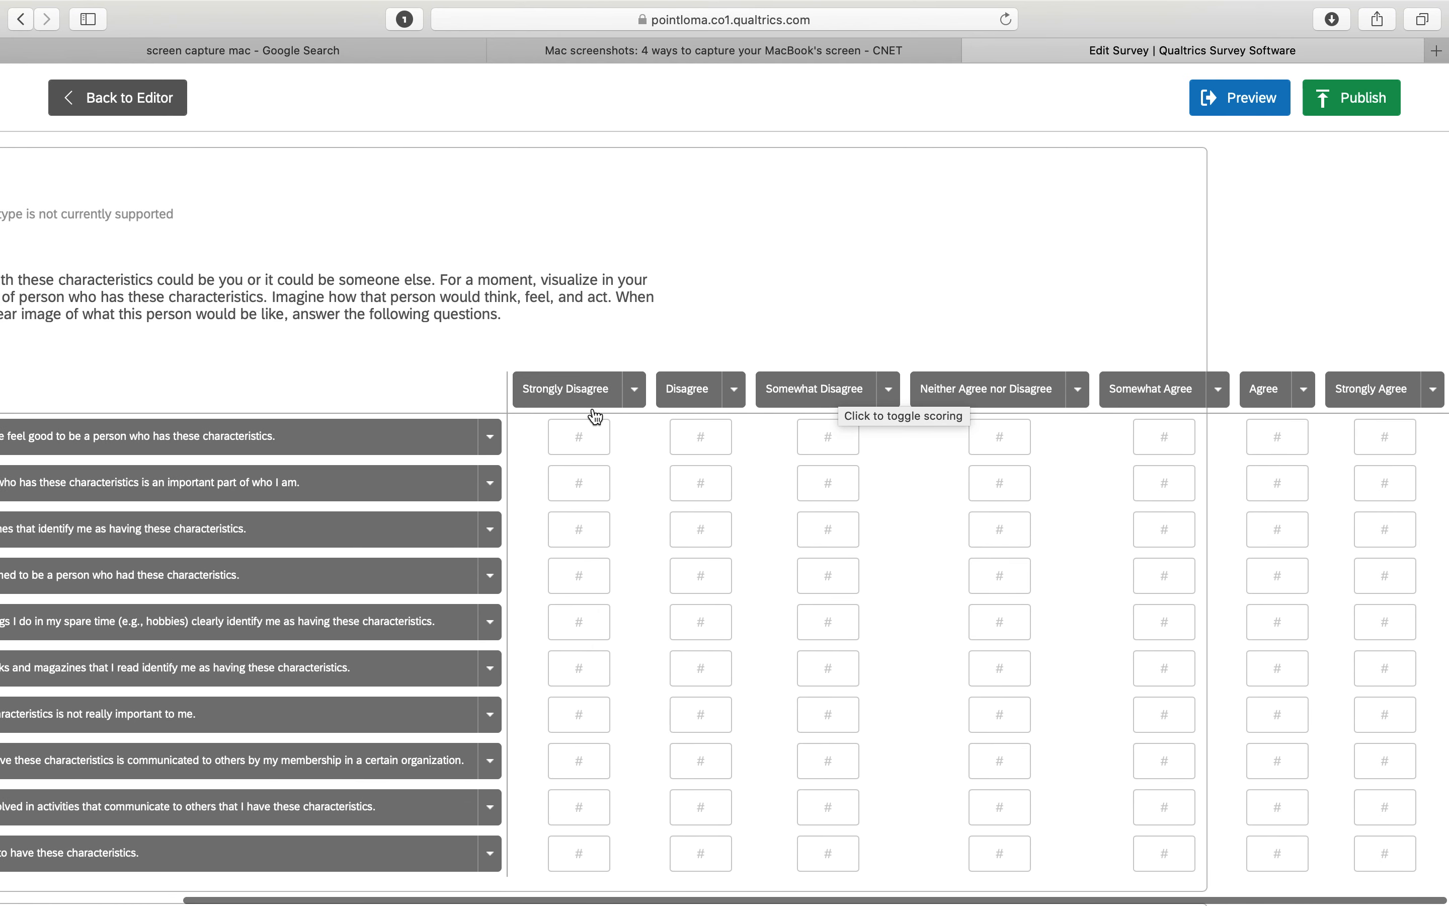
click(634, 390)
text(1)
key(Return)
click(735, 389)
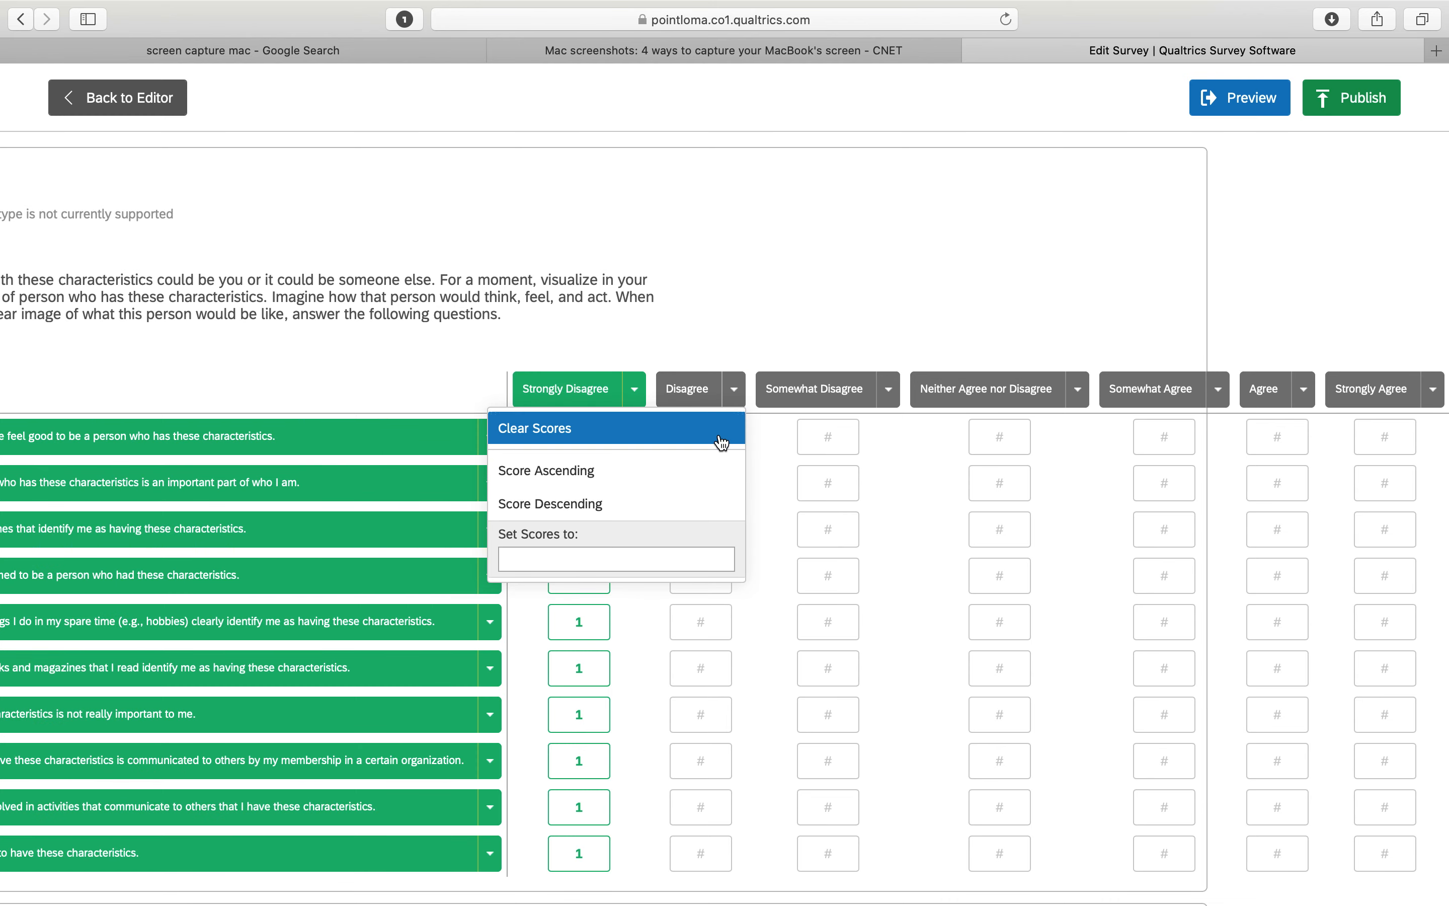
click(651, 559)
text(2)
key(Return)
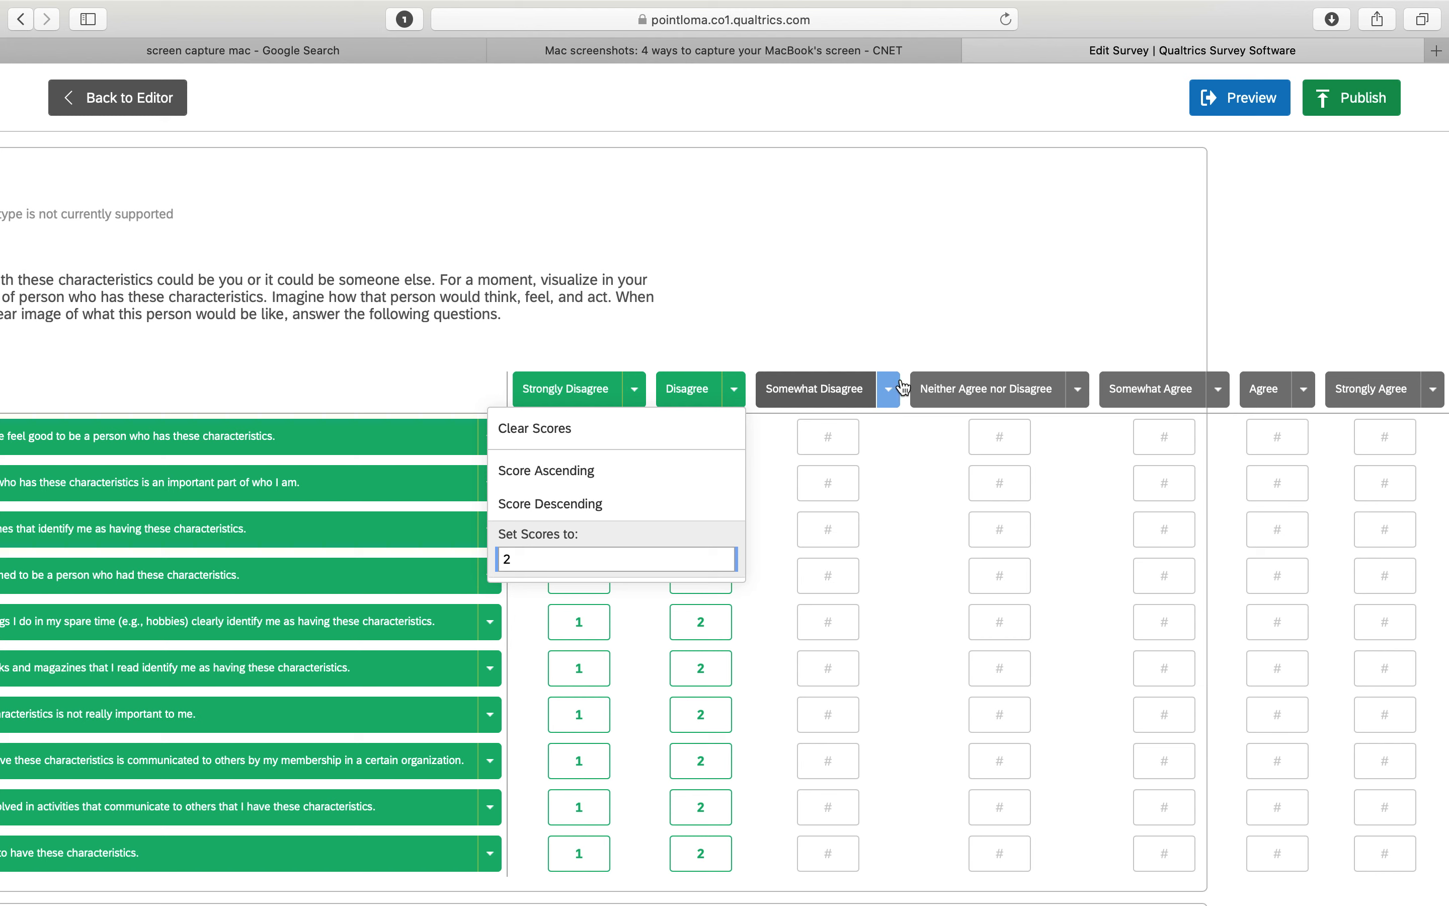
Set the Somewhat Disagree column scores to 3 and the Neither Agree nor Disagree column scores to 4
click(889, 389)
click(782, 559)
text(3)
key(Return)
click(1080, 395)
click(941, 559)
text(4)
key(Return)
Set the Somewhat Agree, Agree and Strongly Agree column scores to 5, 6 and 7
click(1219, 390)
click(1090, 560)
text(5)
key(Return)
click(1303, 389)
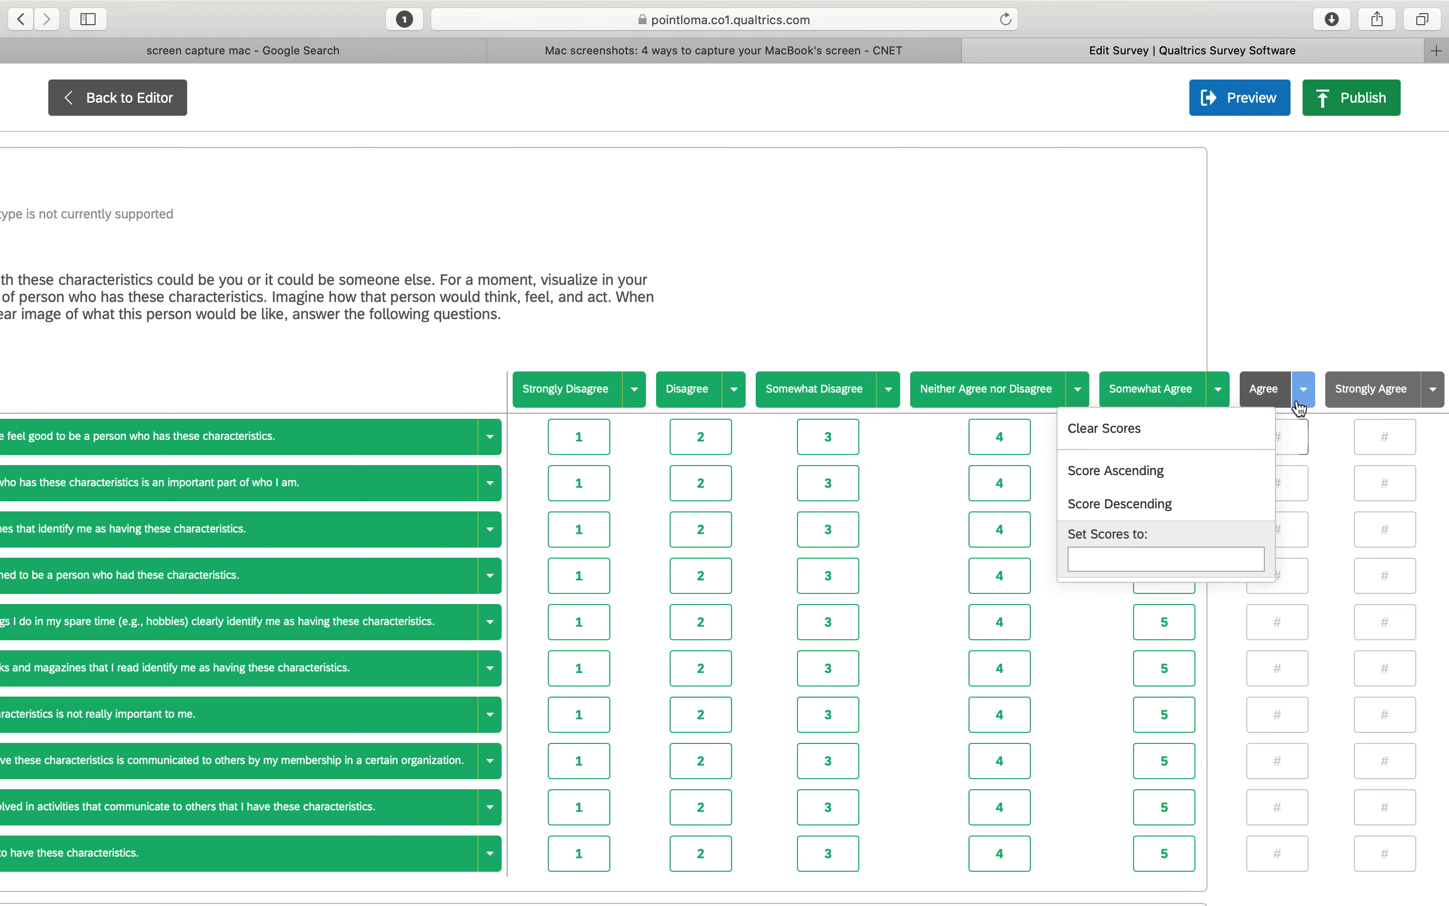
text(6)
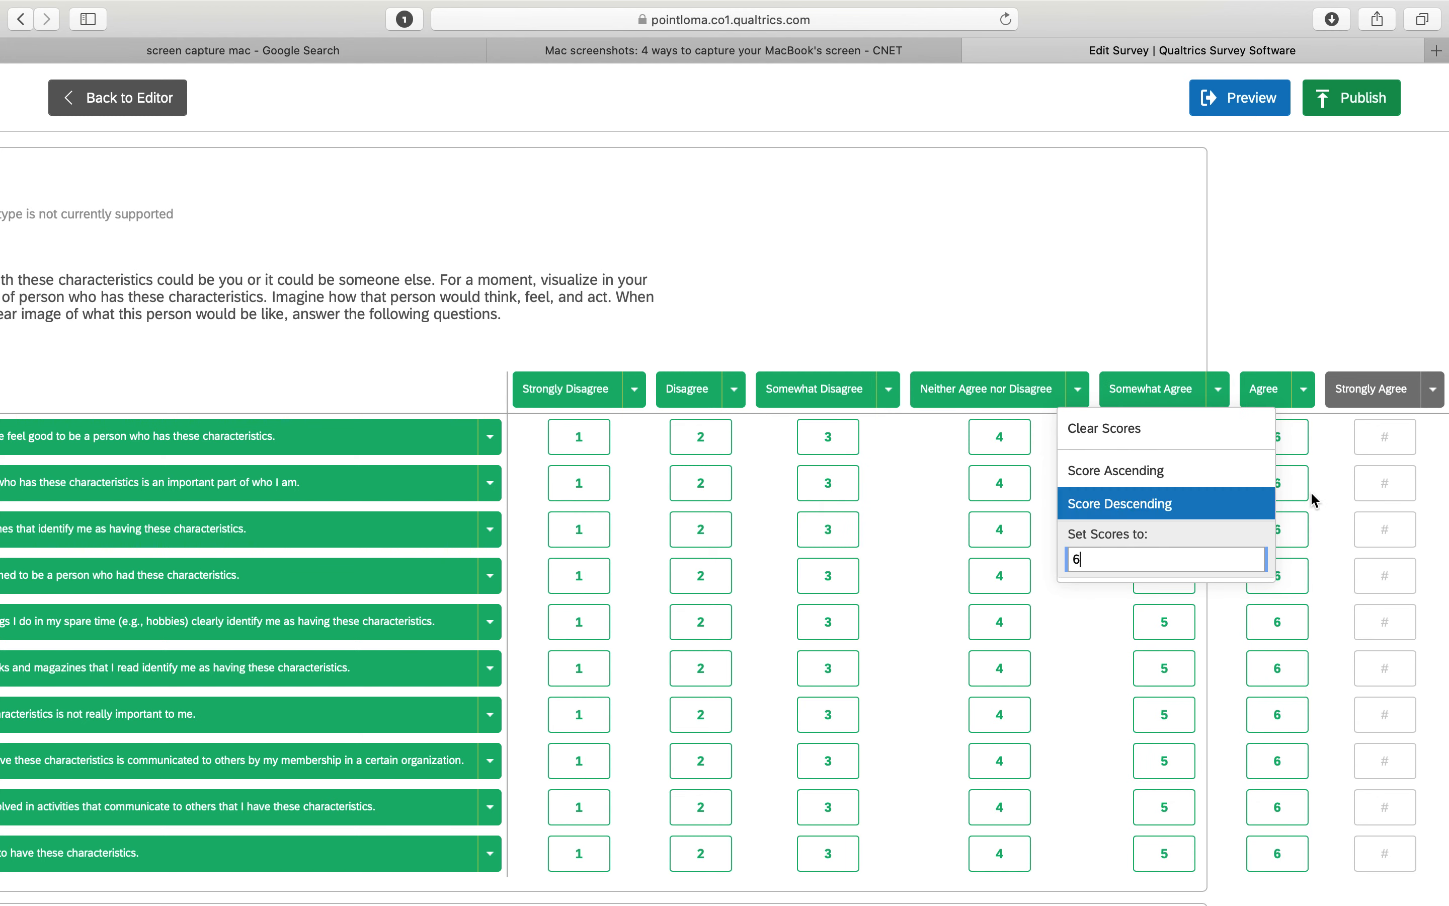
click(1433, 390)
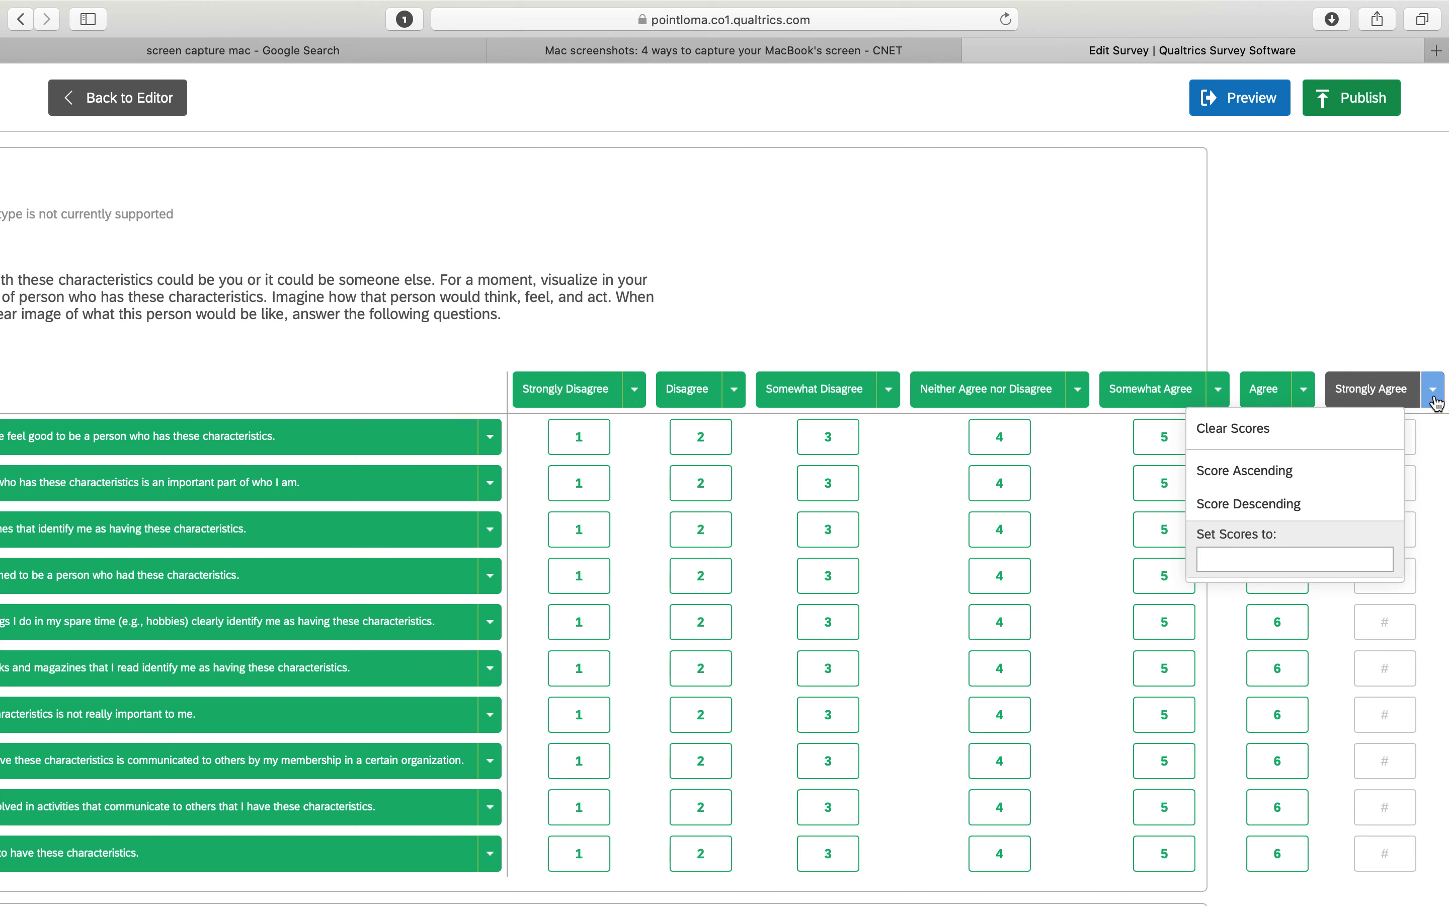
click(1301, 559)
text(7)
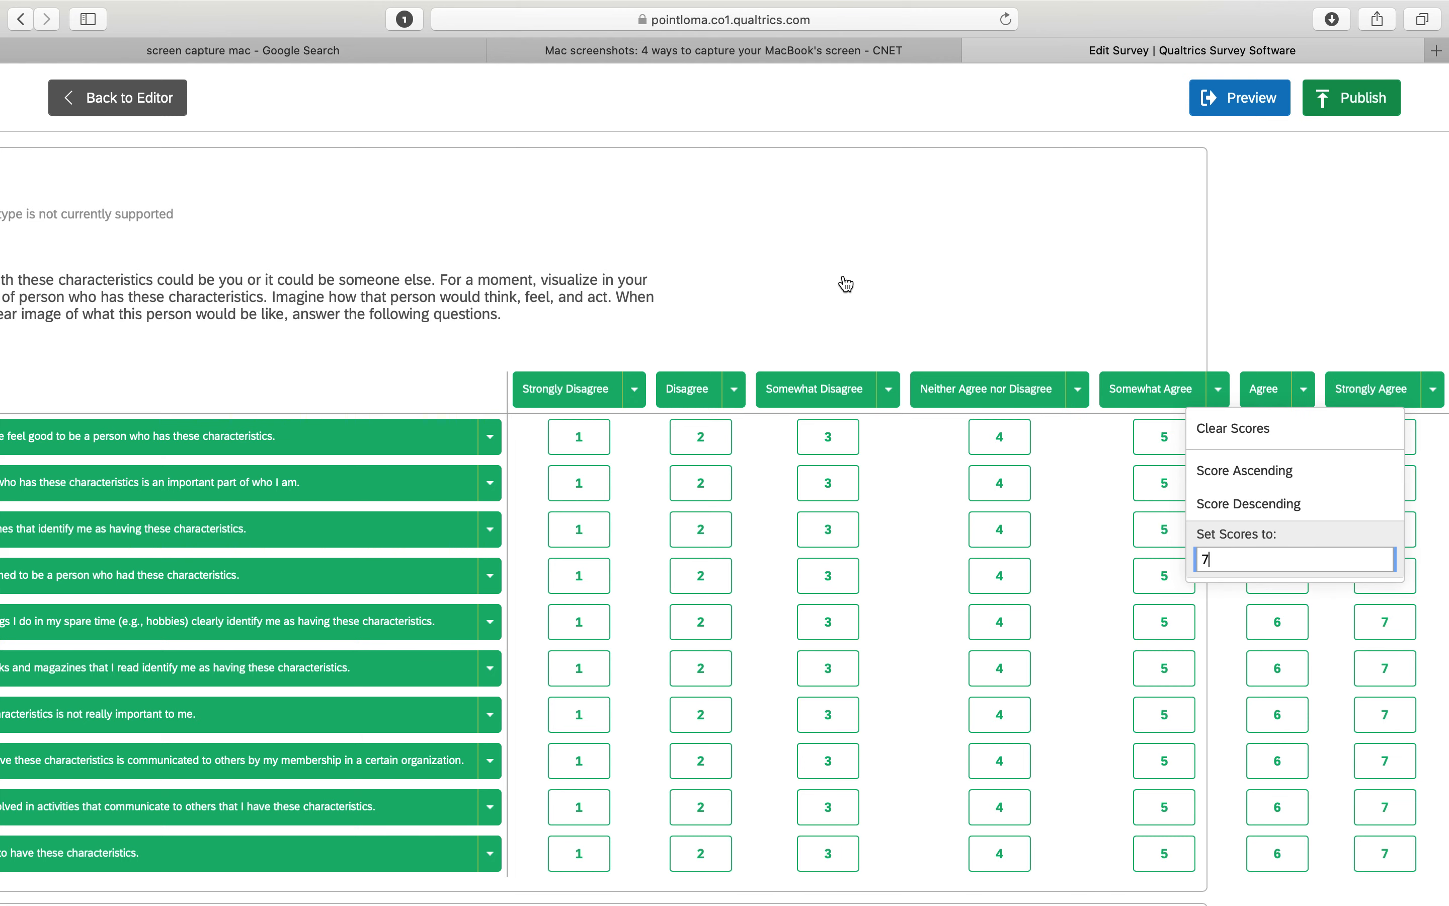
click(828, 286)
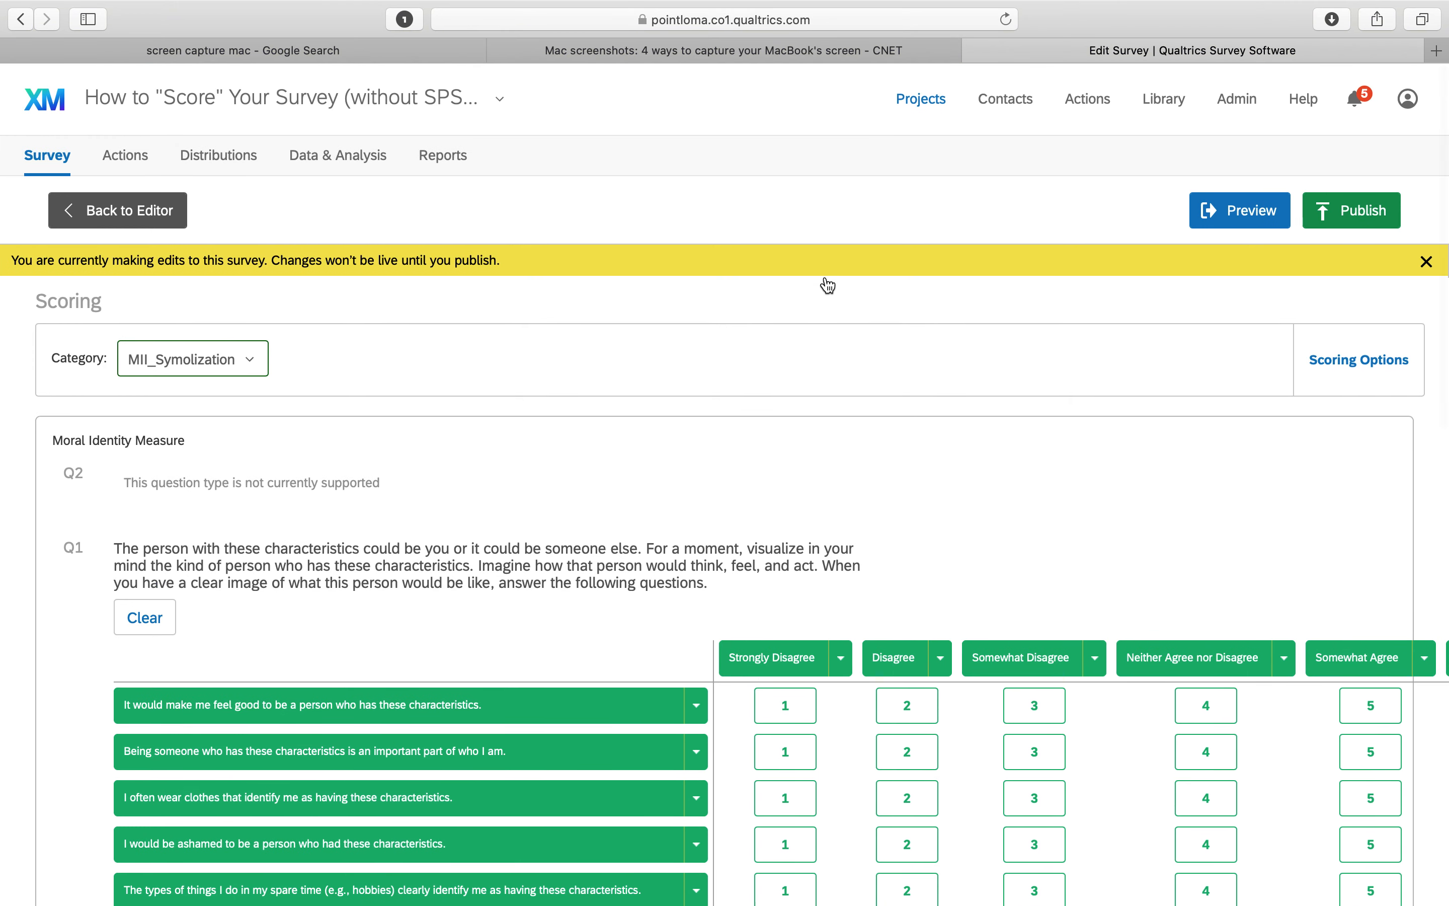
Clear the scores for the statements "It would make me feel good..." and "Being someone who has these characteristics..."
scroll(828, 285, down, 5)
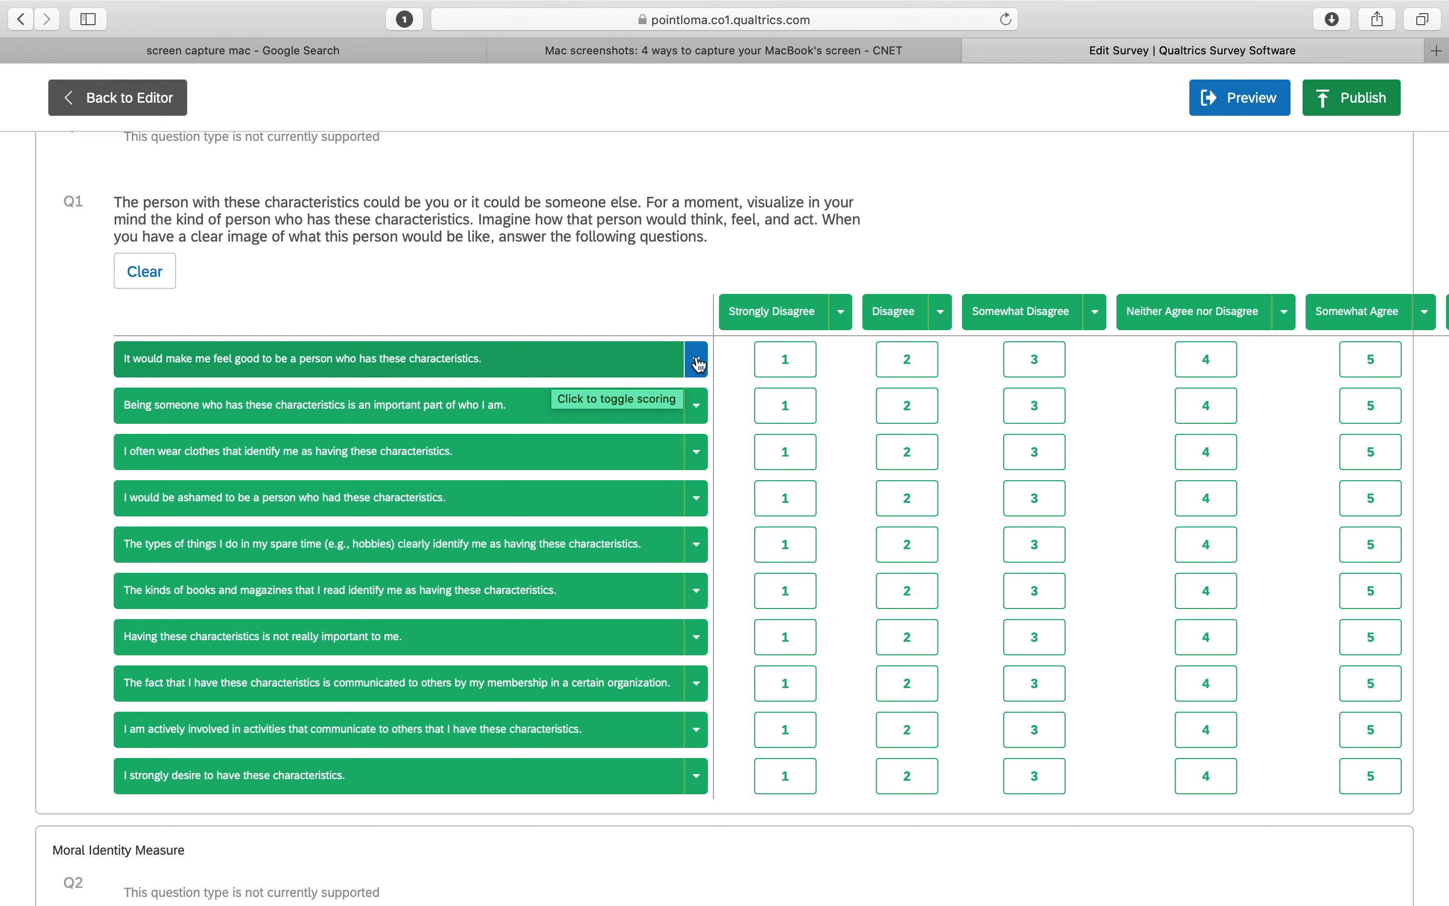
click(698, 364)
click(723, 408)
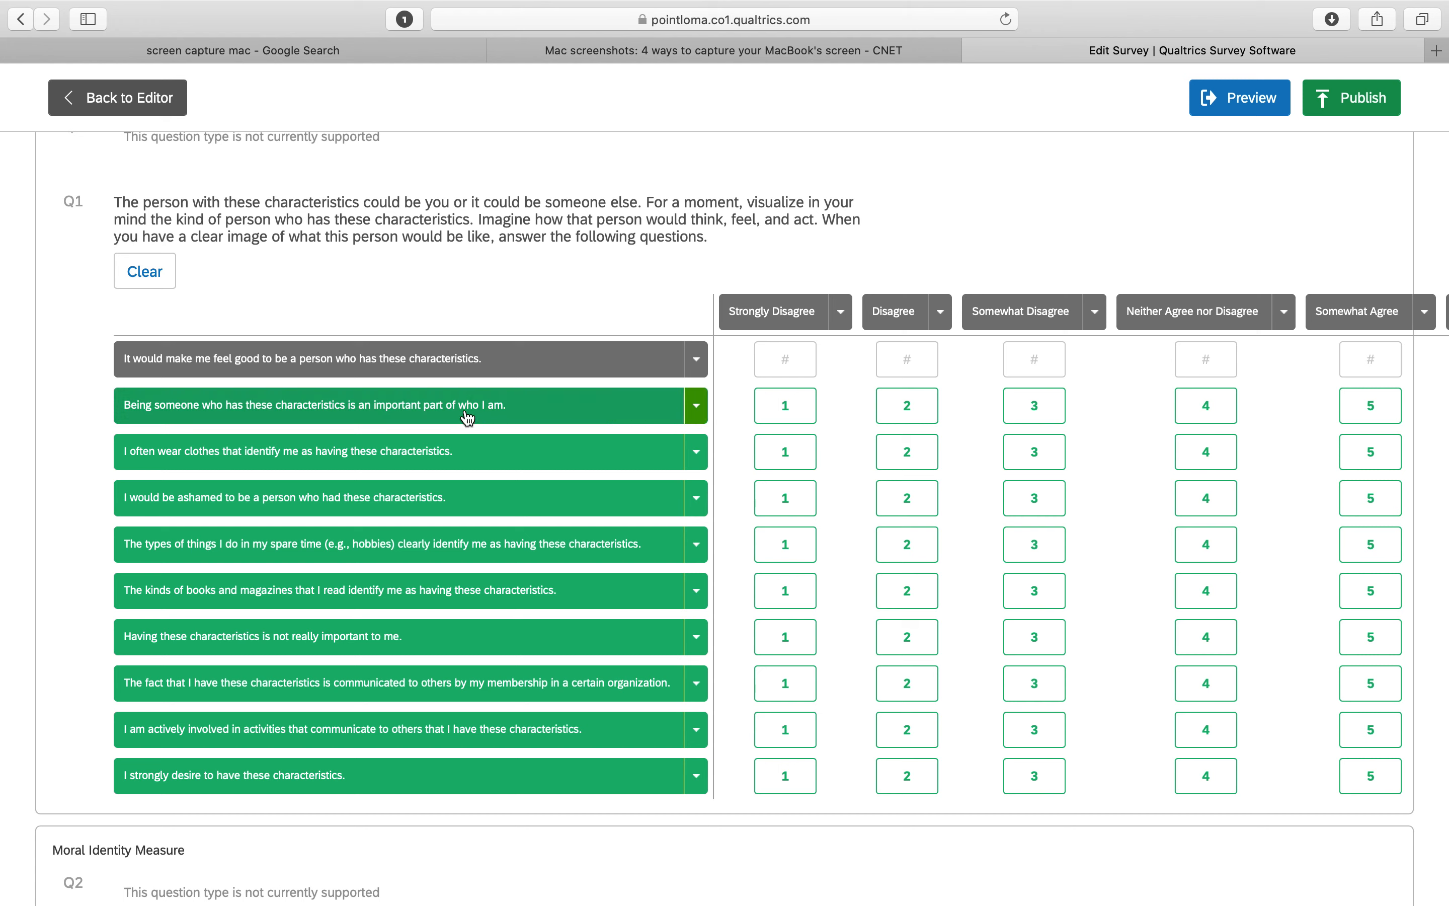
click(698, 408)
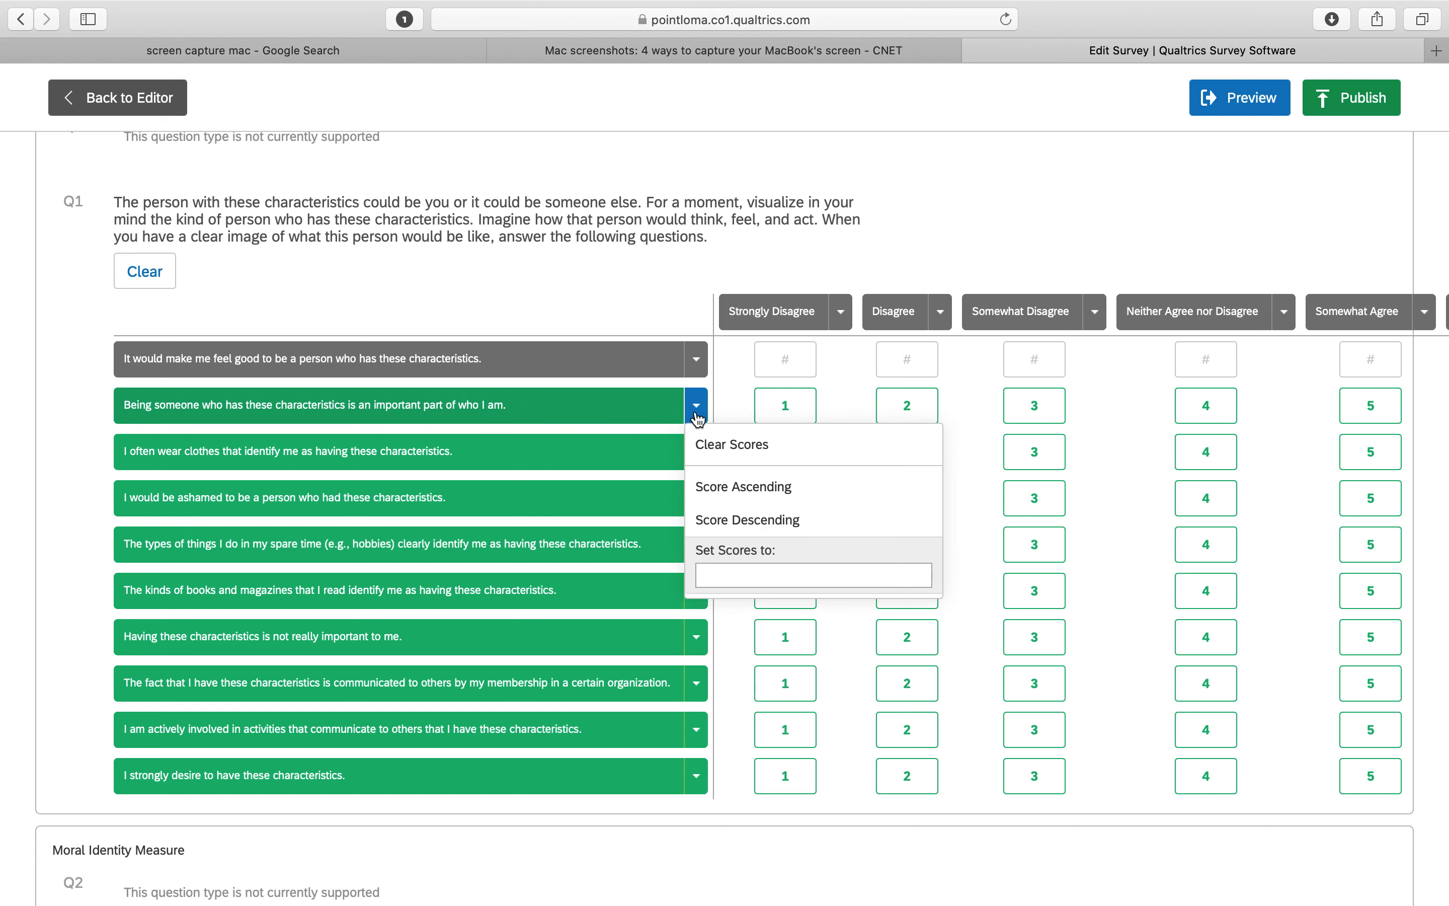
click(715, 458)
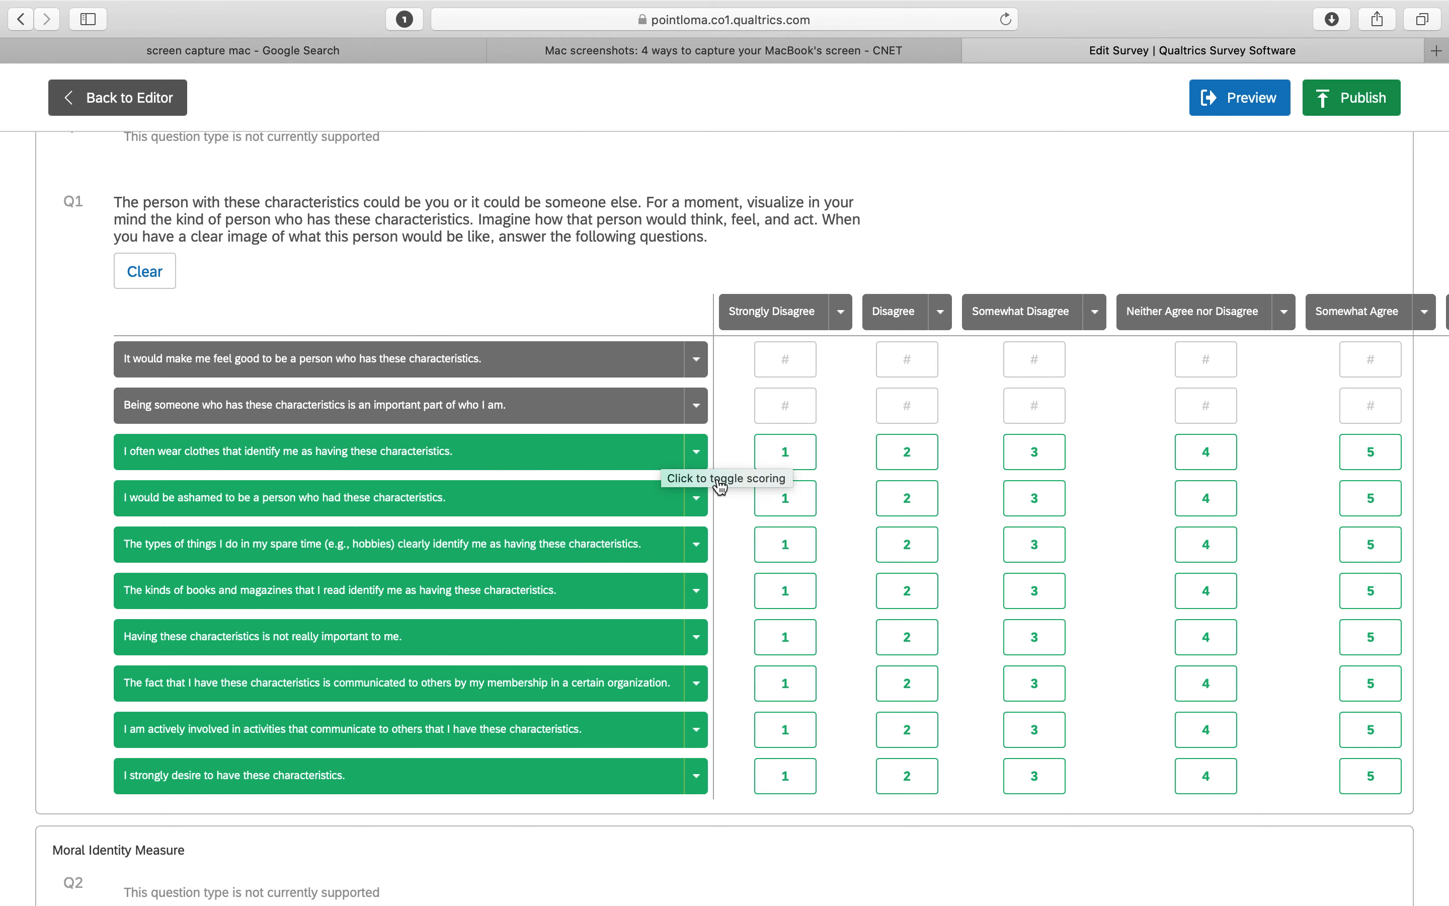
Clear the scores for "I would be ashamed to be a person..." and "Having these characteristics is not really important to me."
scroll(741, 484, down, 2)
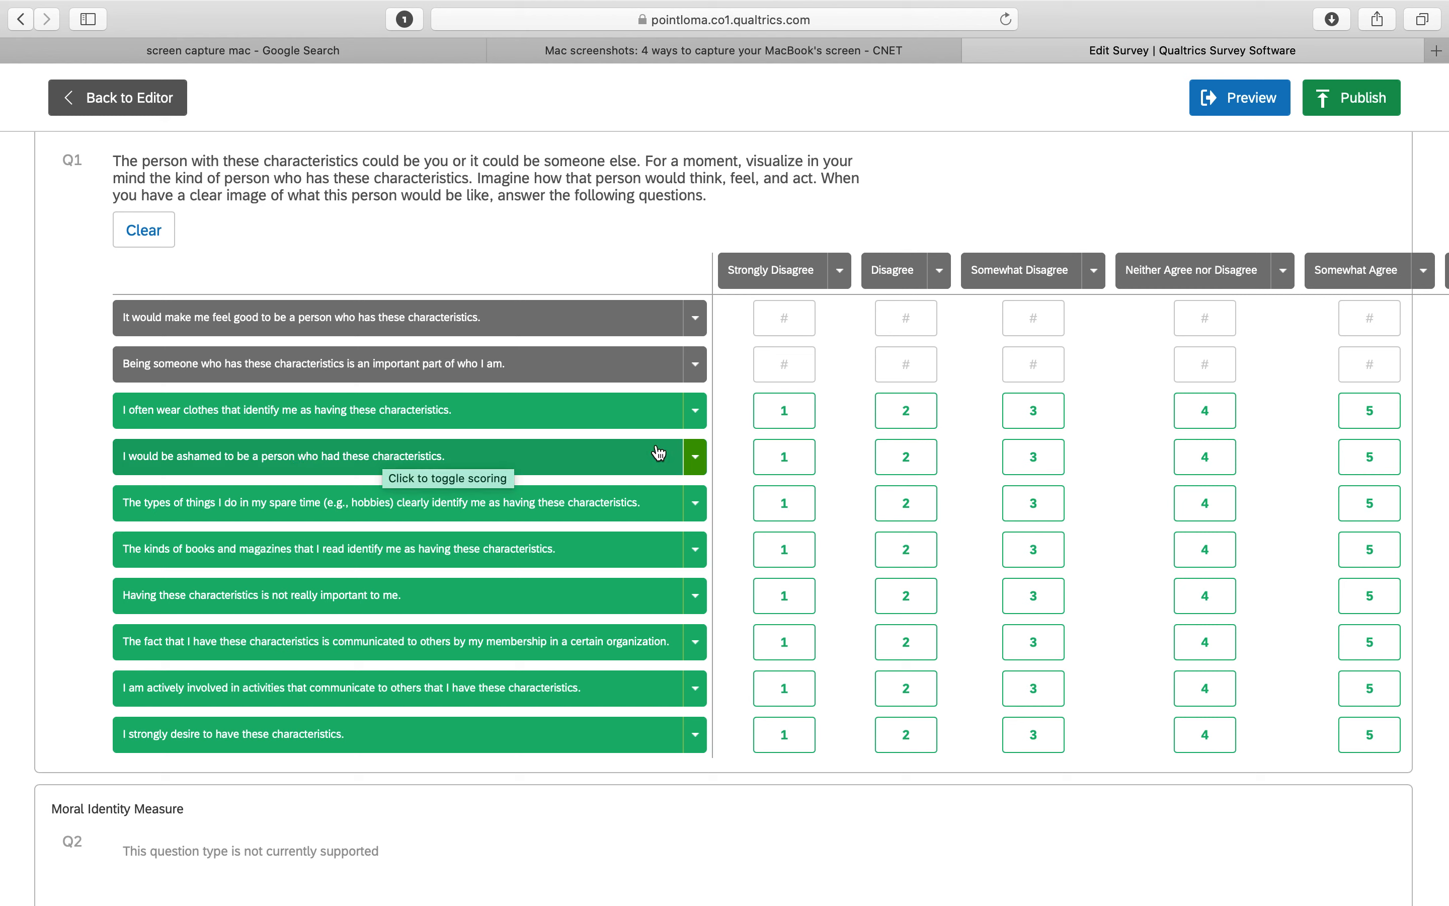
click(700, 461)
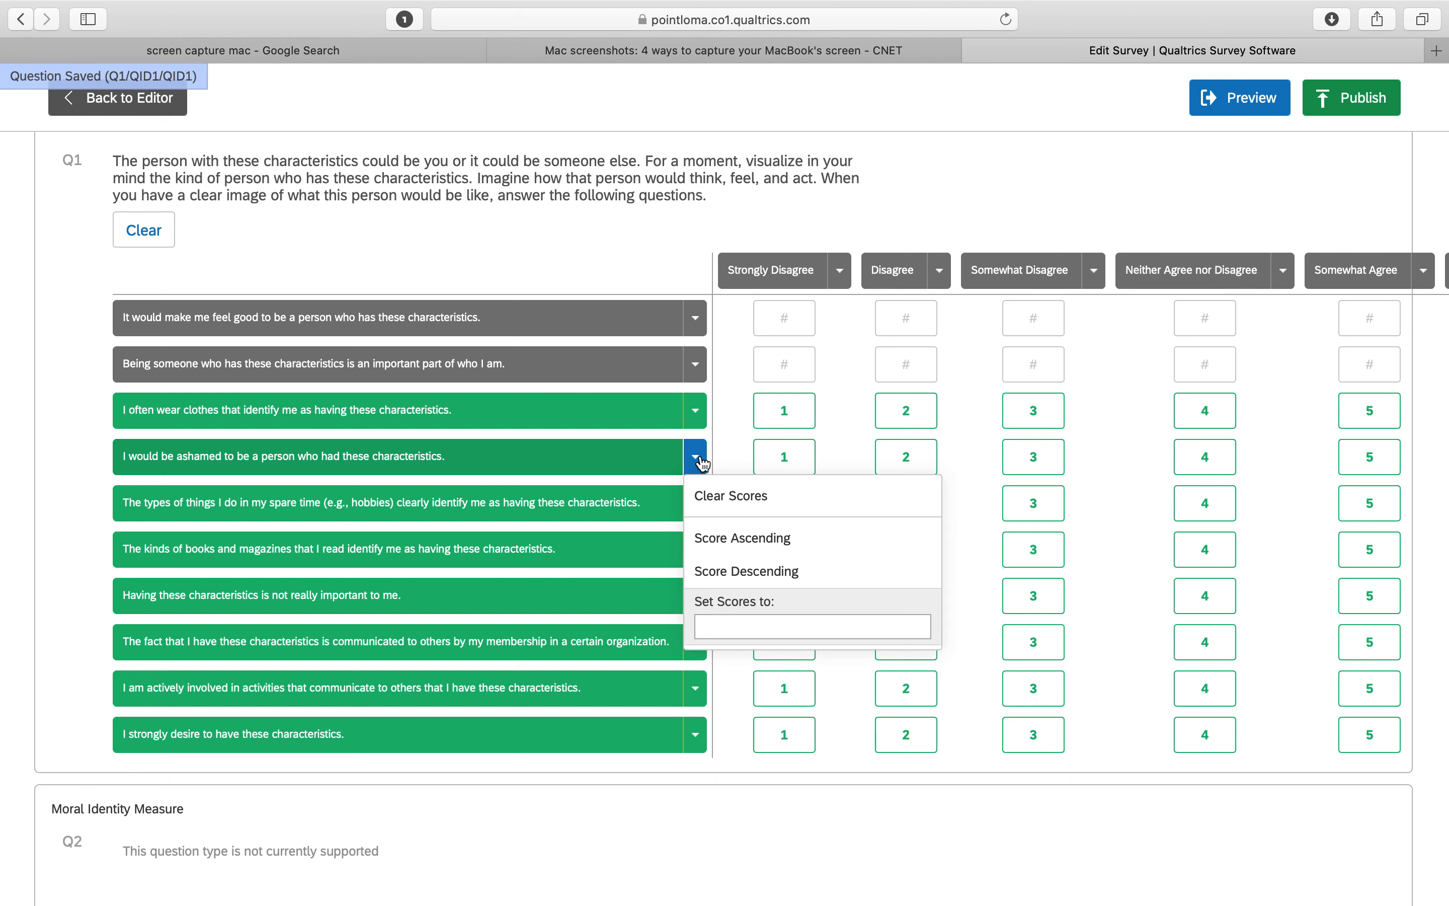
click(725, 509)
scroll(724, 506, down, 2)
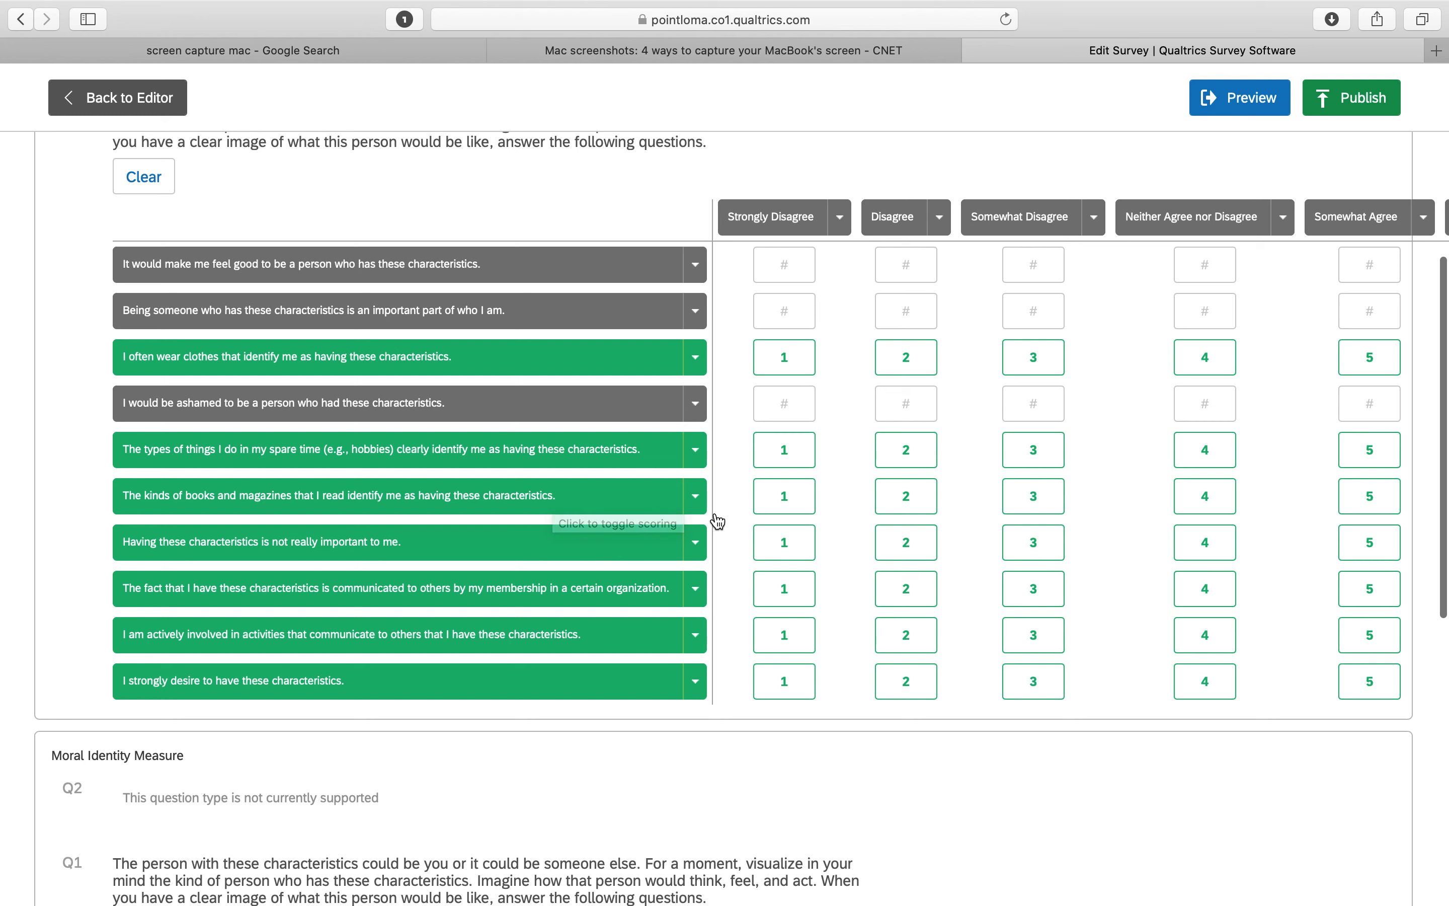
click(694, 544)
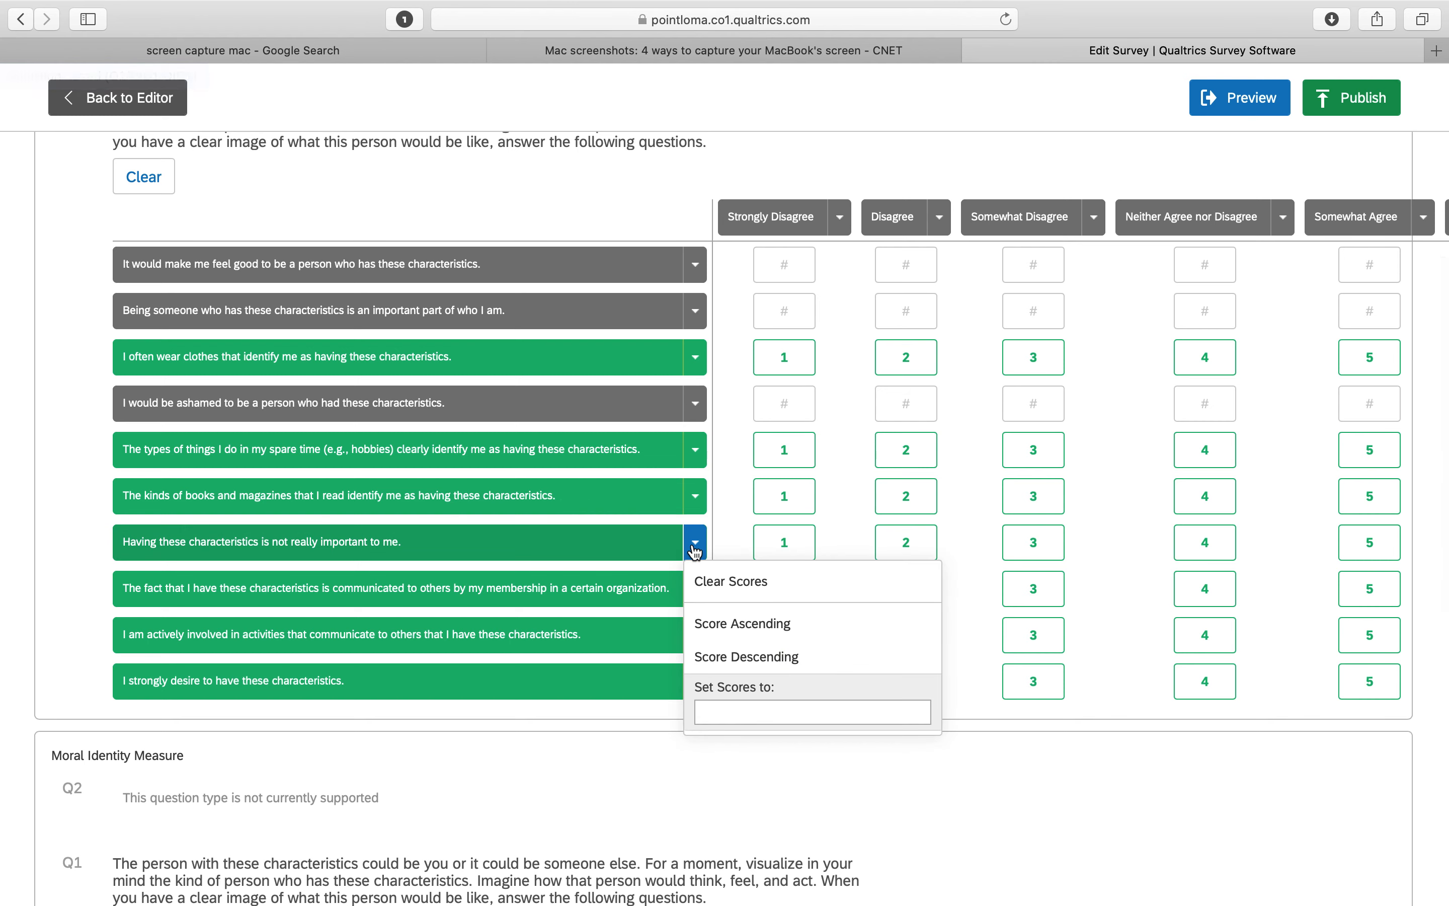
click(718, 581)
Clear the scores for the statement "I strongly desire to have these characteristics."
scroll(718, 587, down, 3)
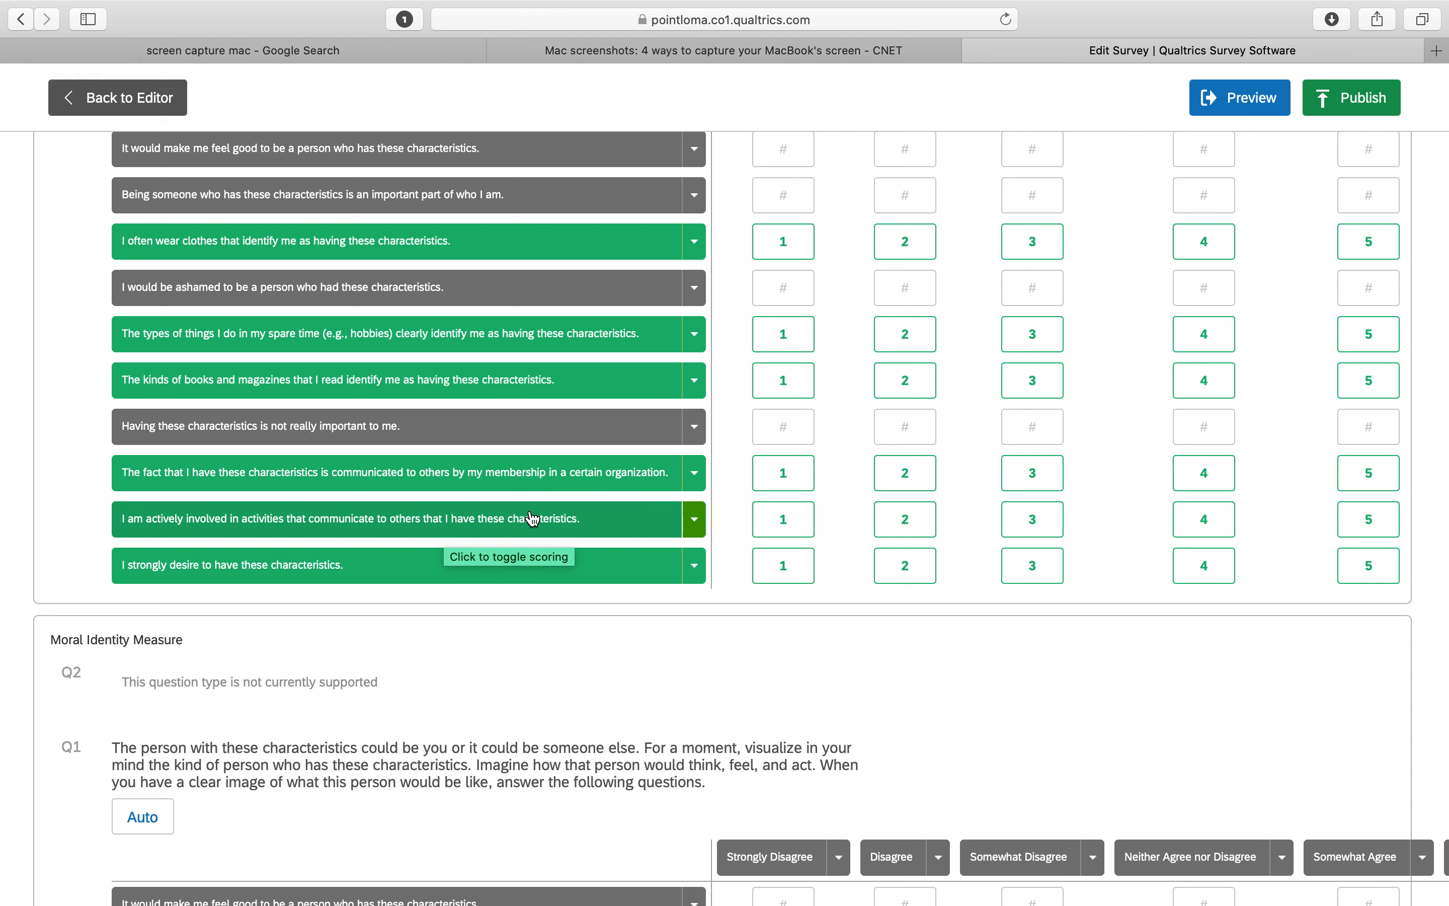
click(696, 569)
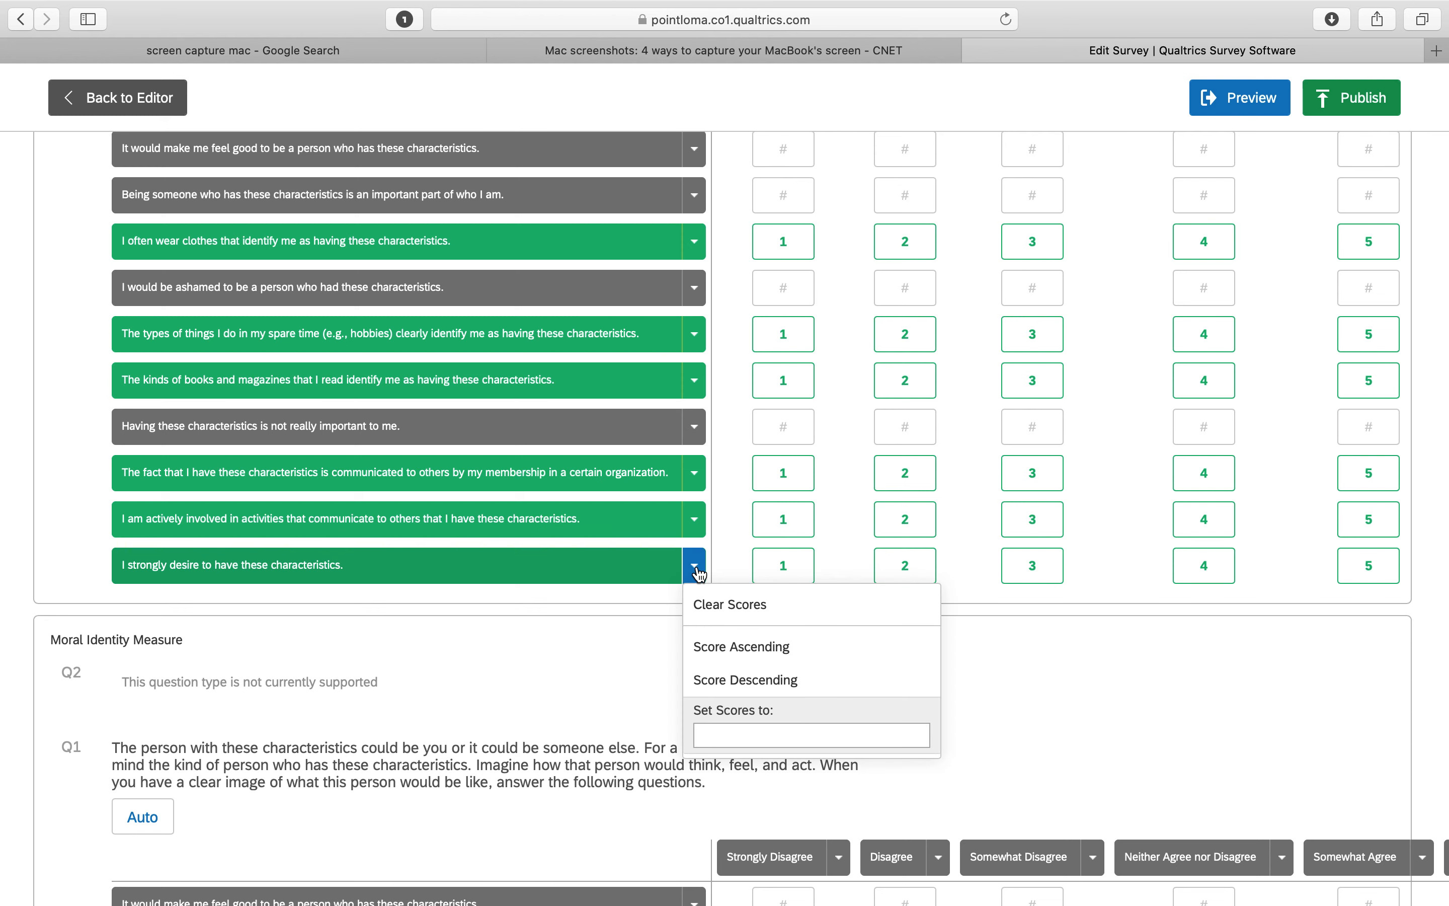
click(714, 606)
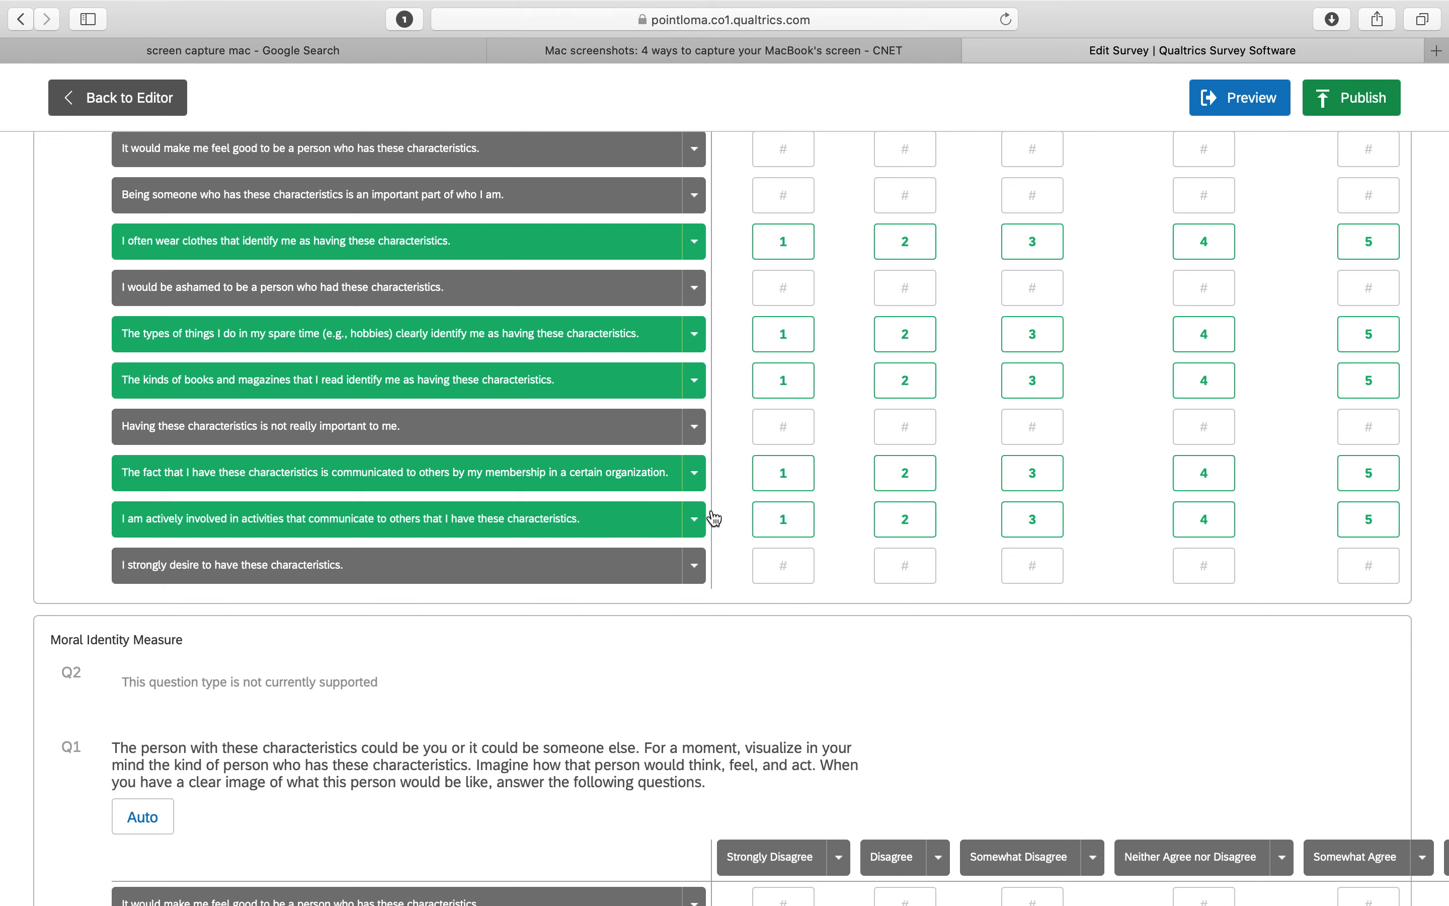
Publish the survey with the updated scoring
scroll(714, 518, up, 5)
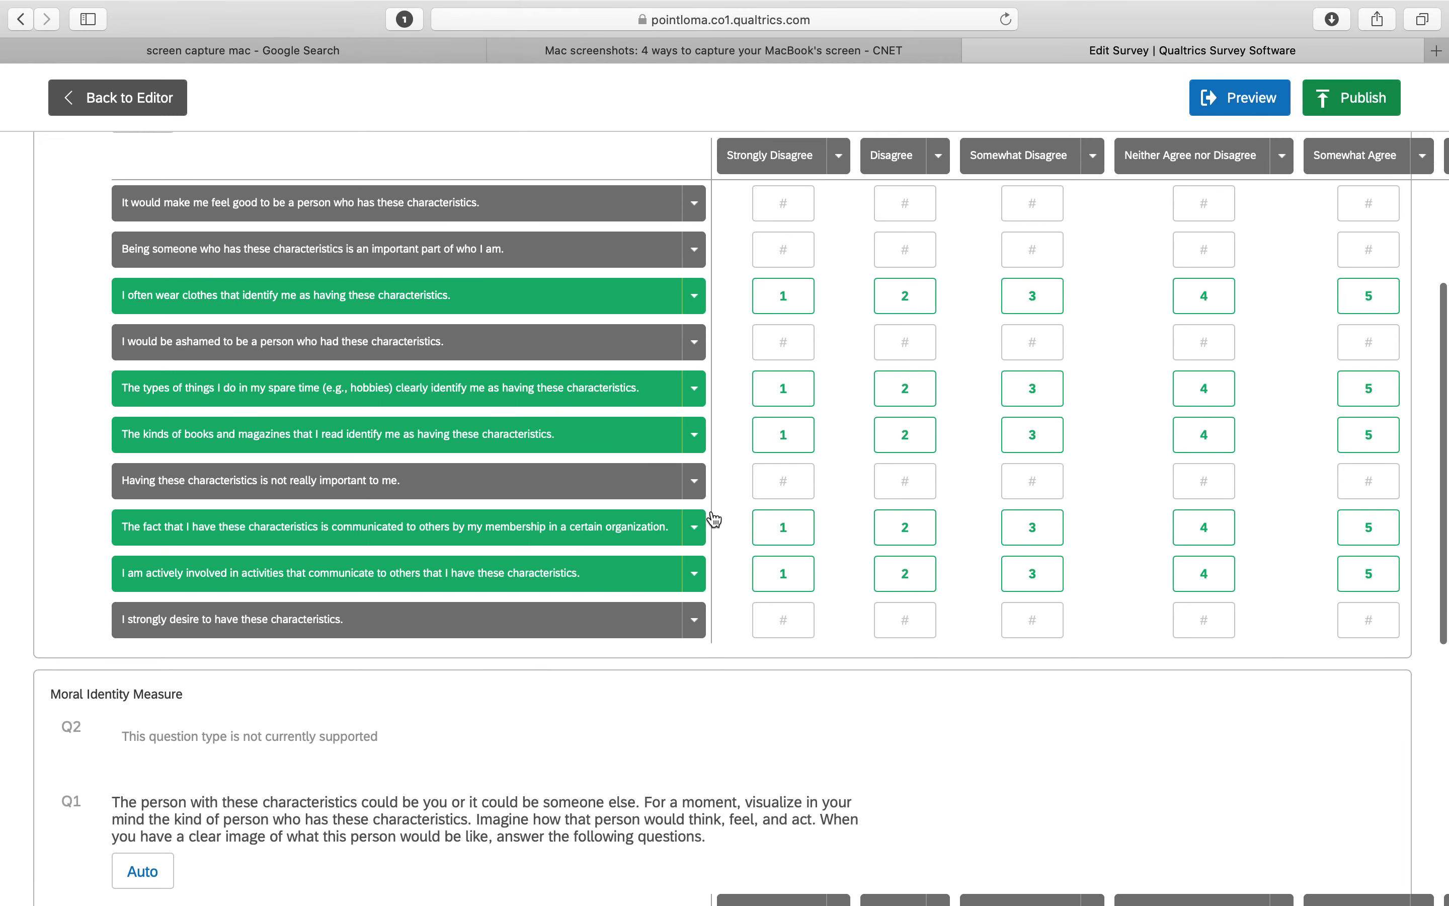
scroll(714, 518, up, 1)
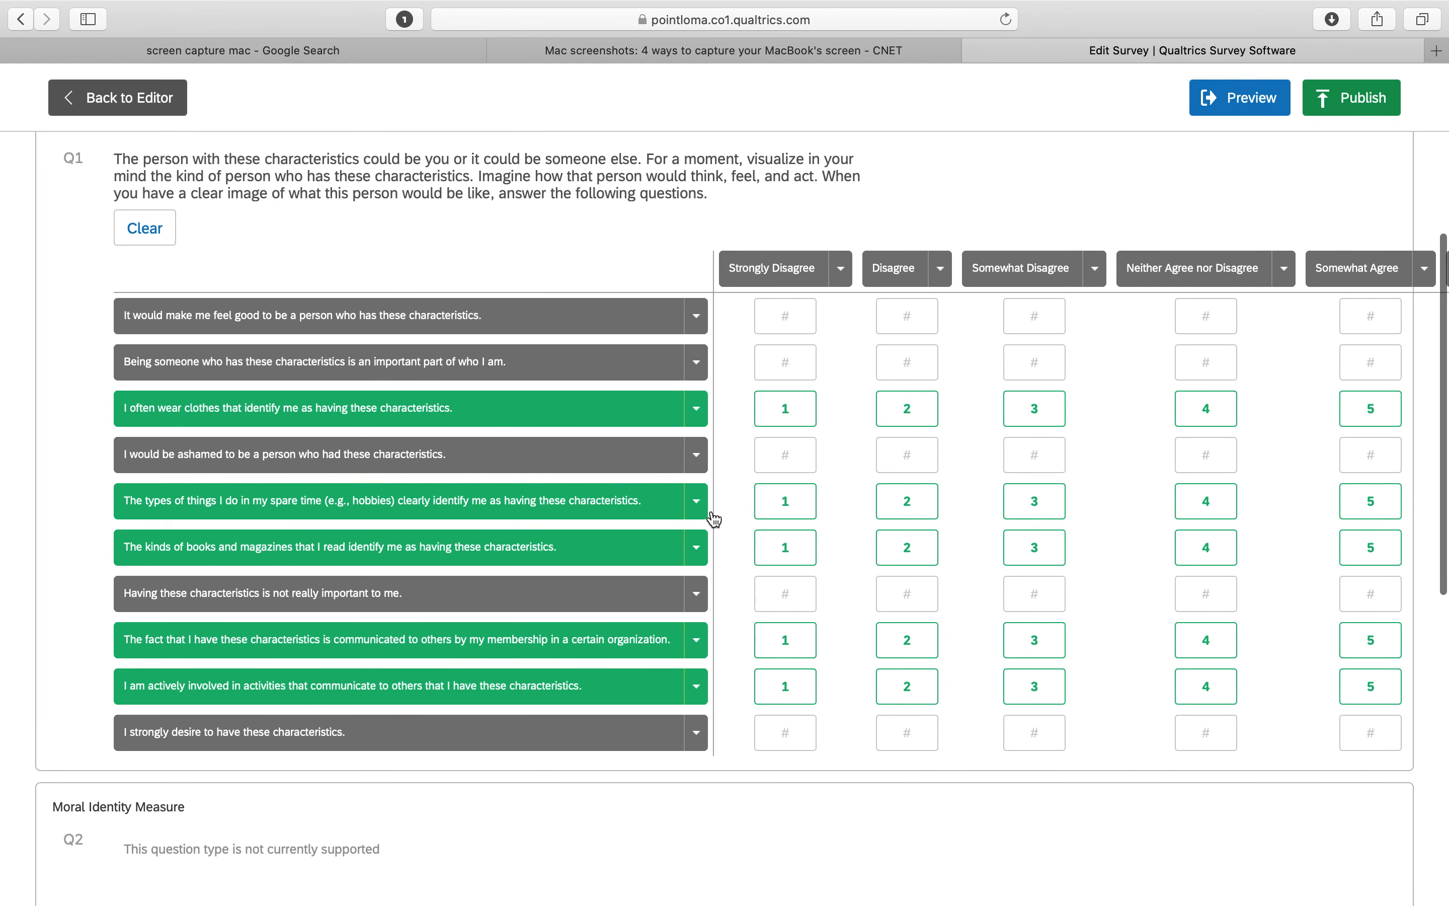
scroll(714, 519, up, 13)
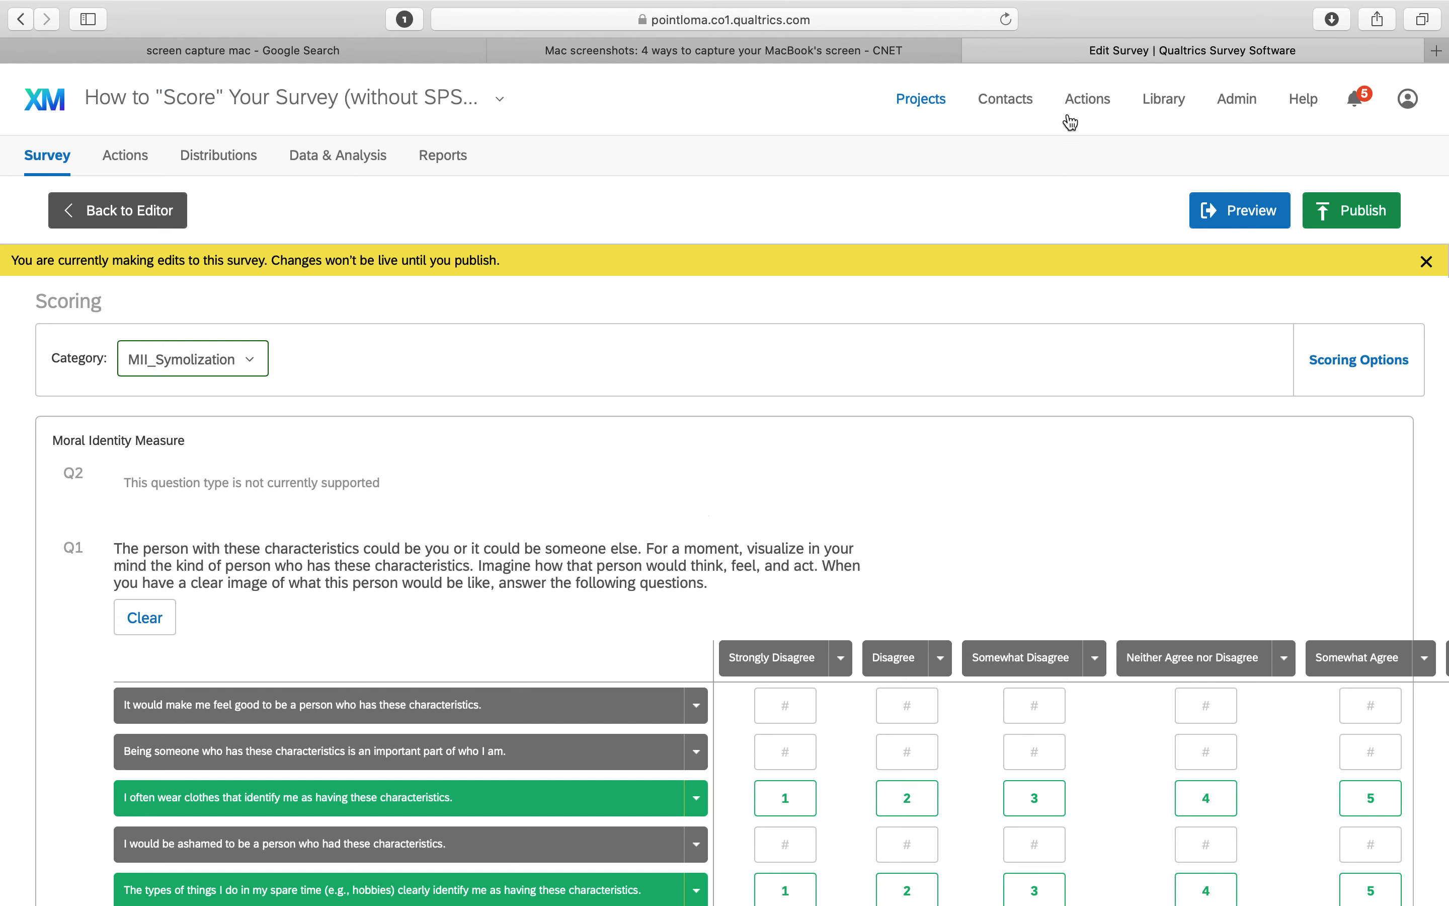
click(1366, 221)
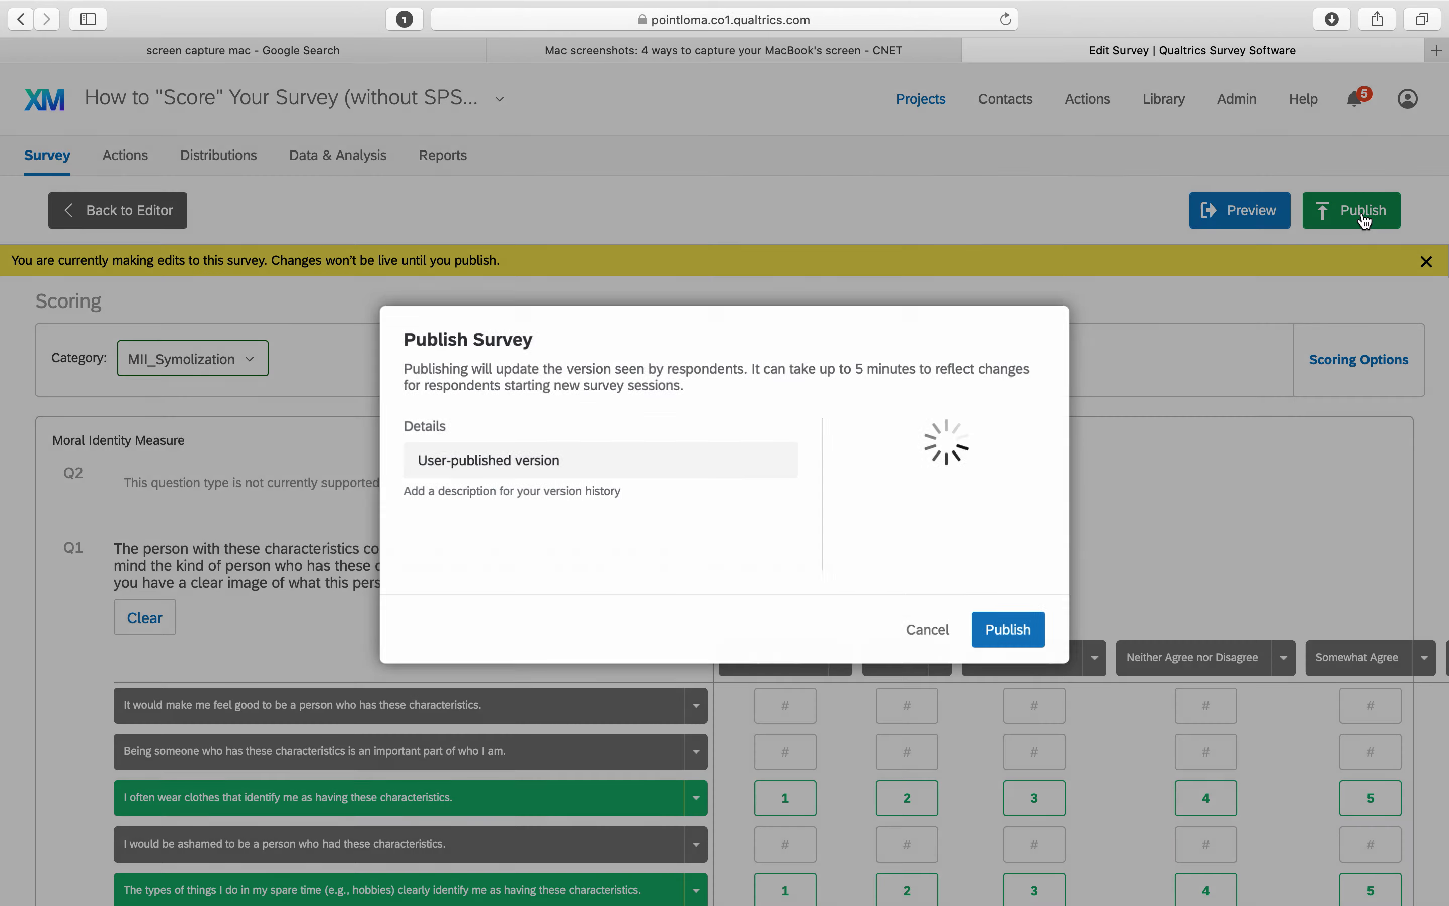
click(1017, 638)
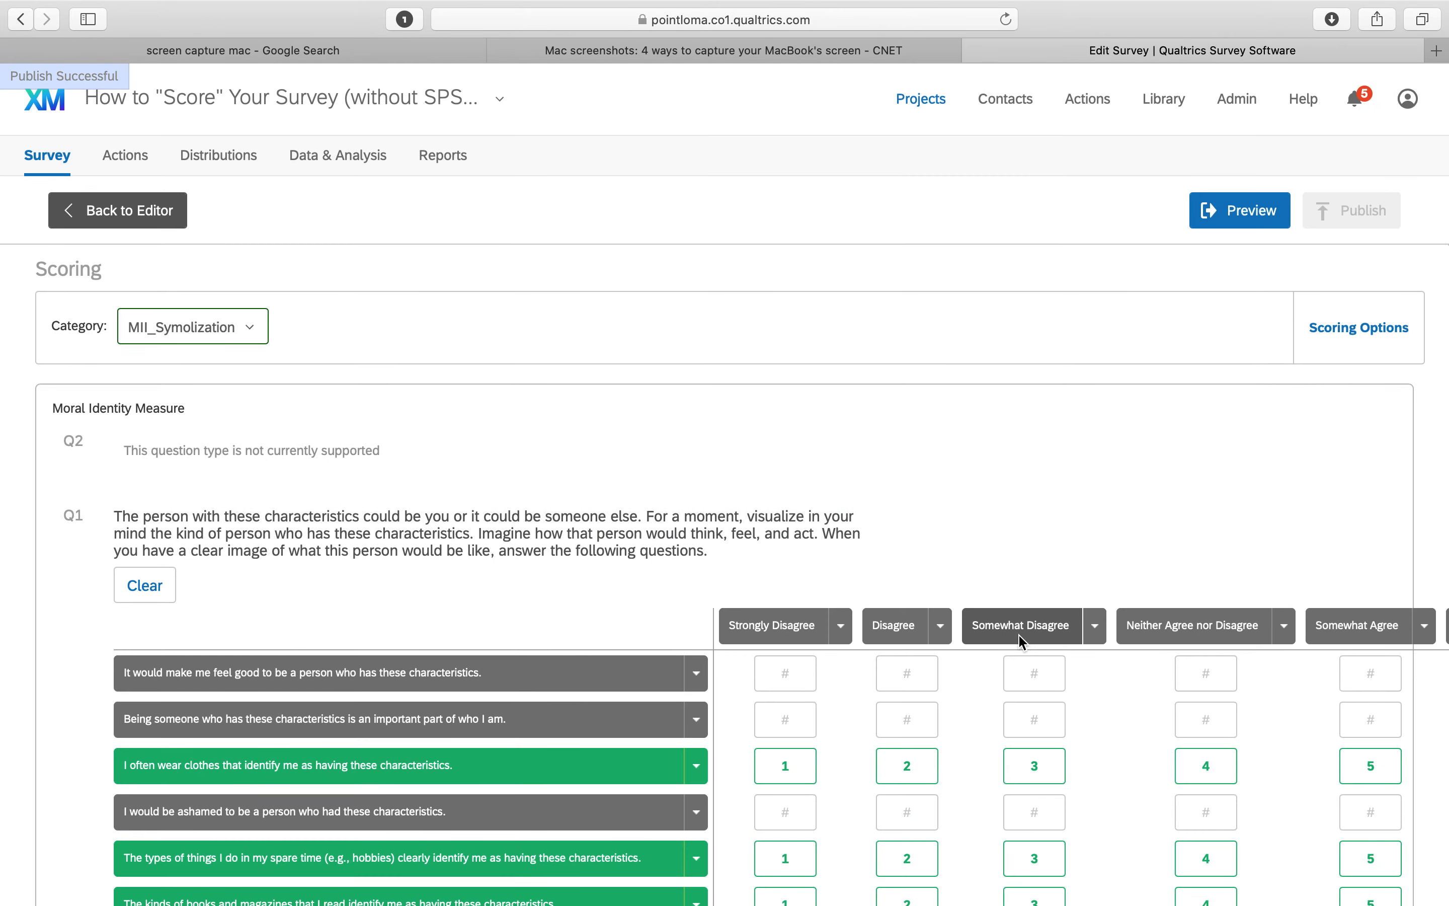
Switch to the MII_Total category to compare its scores, then return to MII_Symolization
click(245, 336)
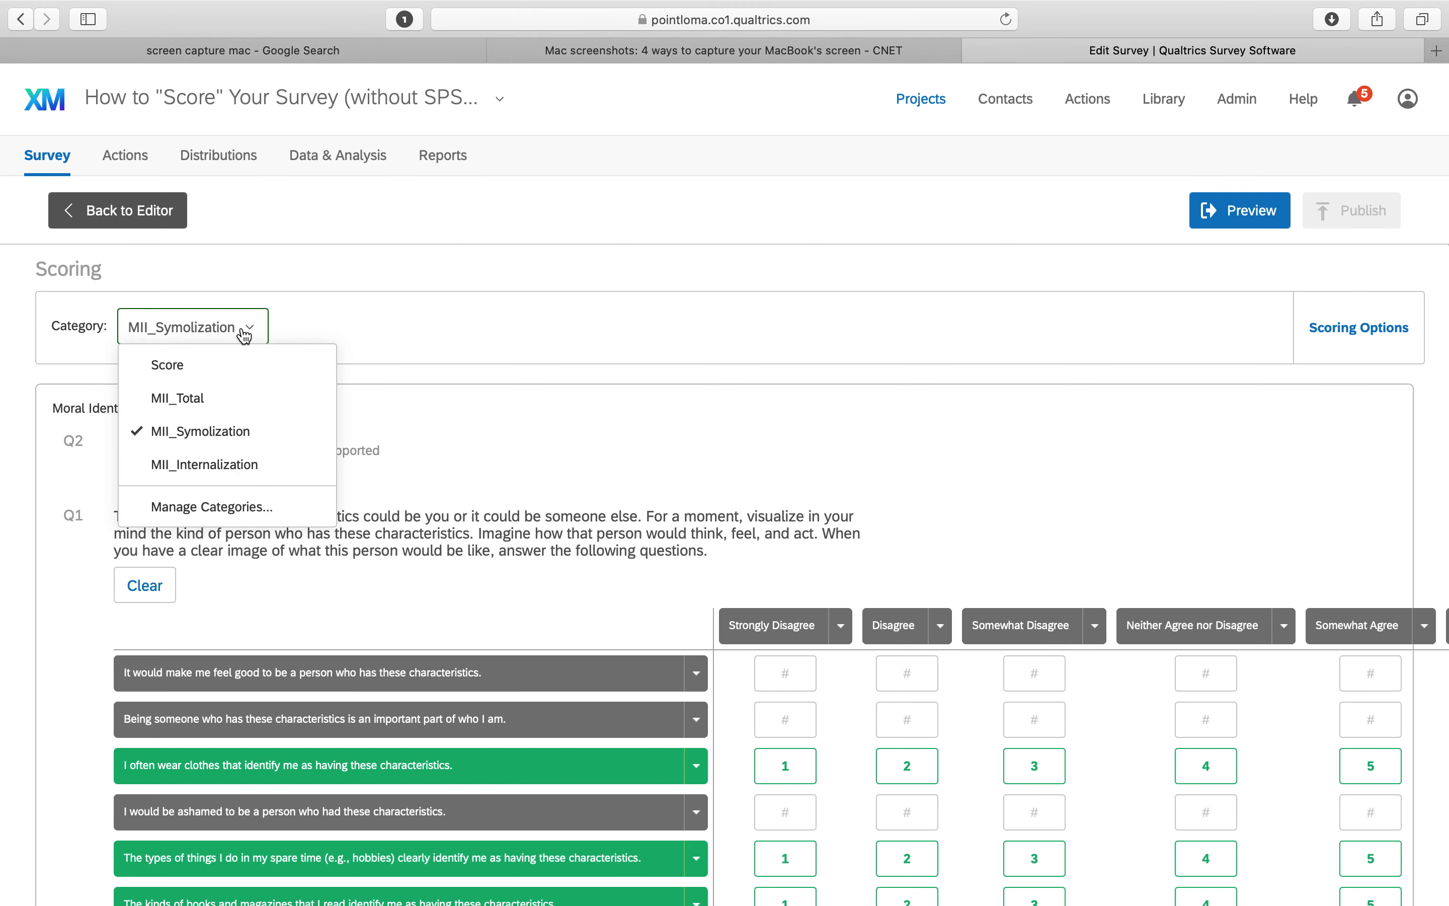
click(205, 399)
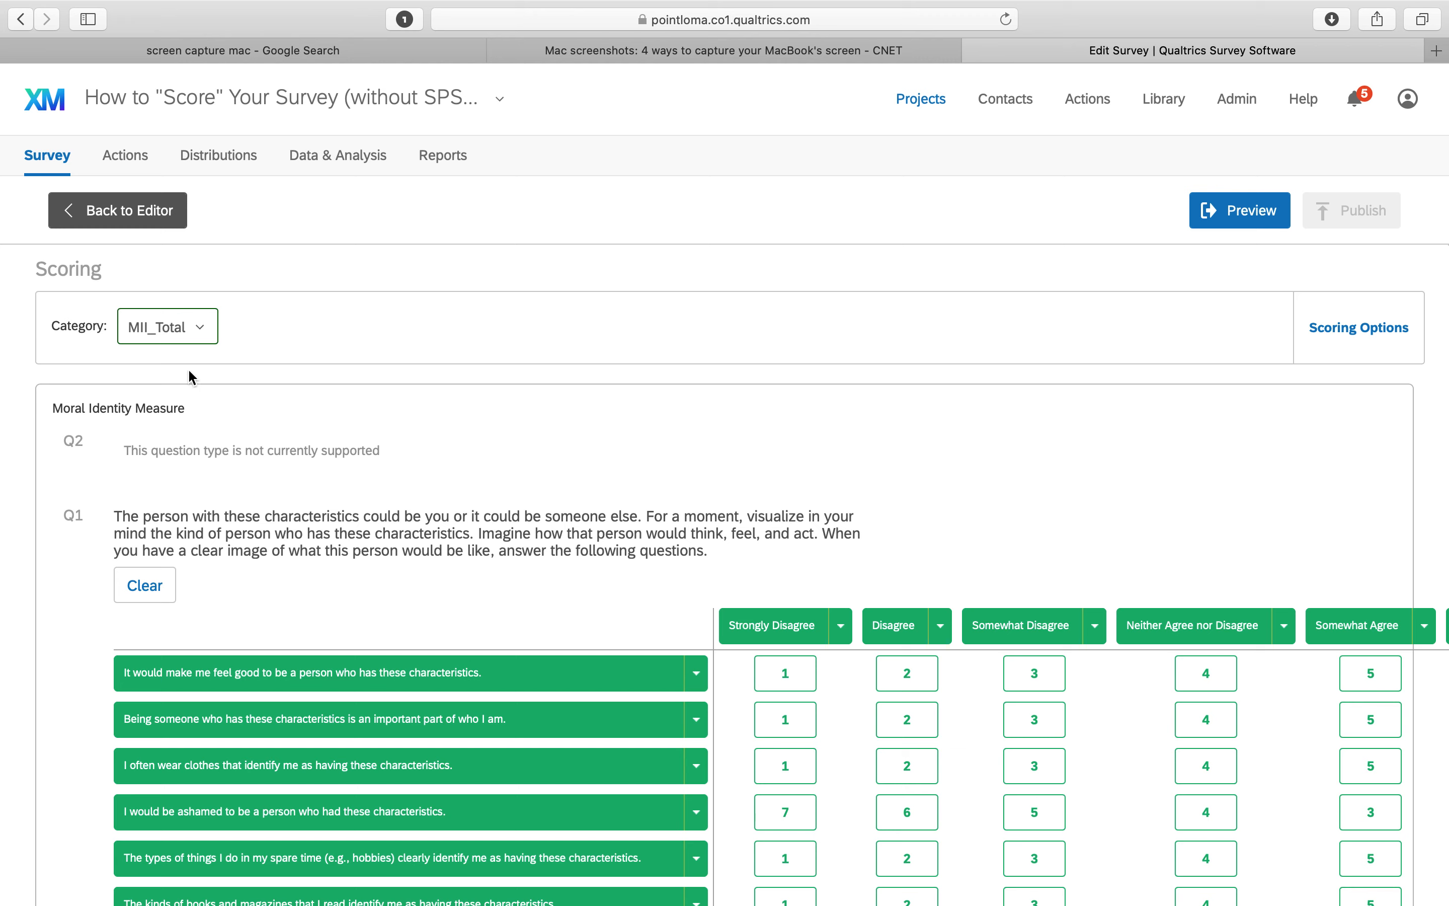
click(188, 333)
click(203, 442)
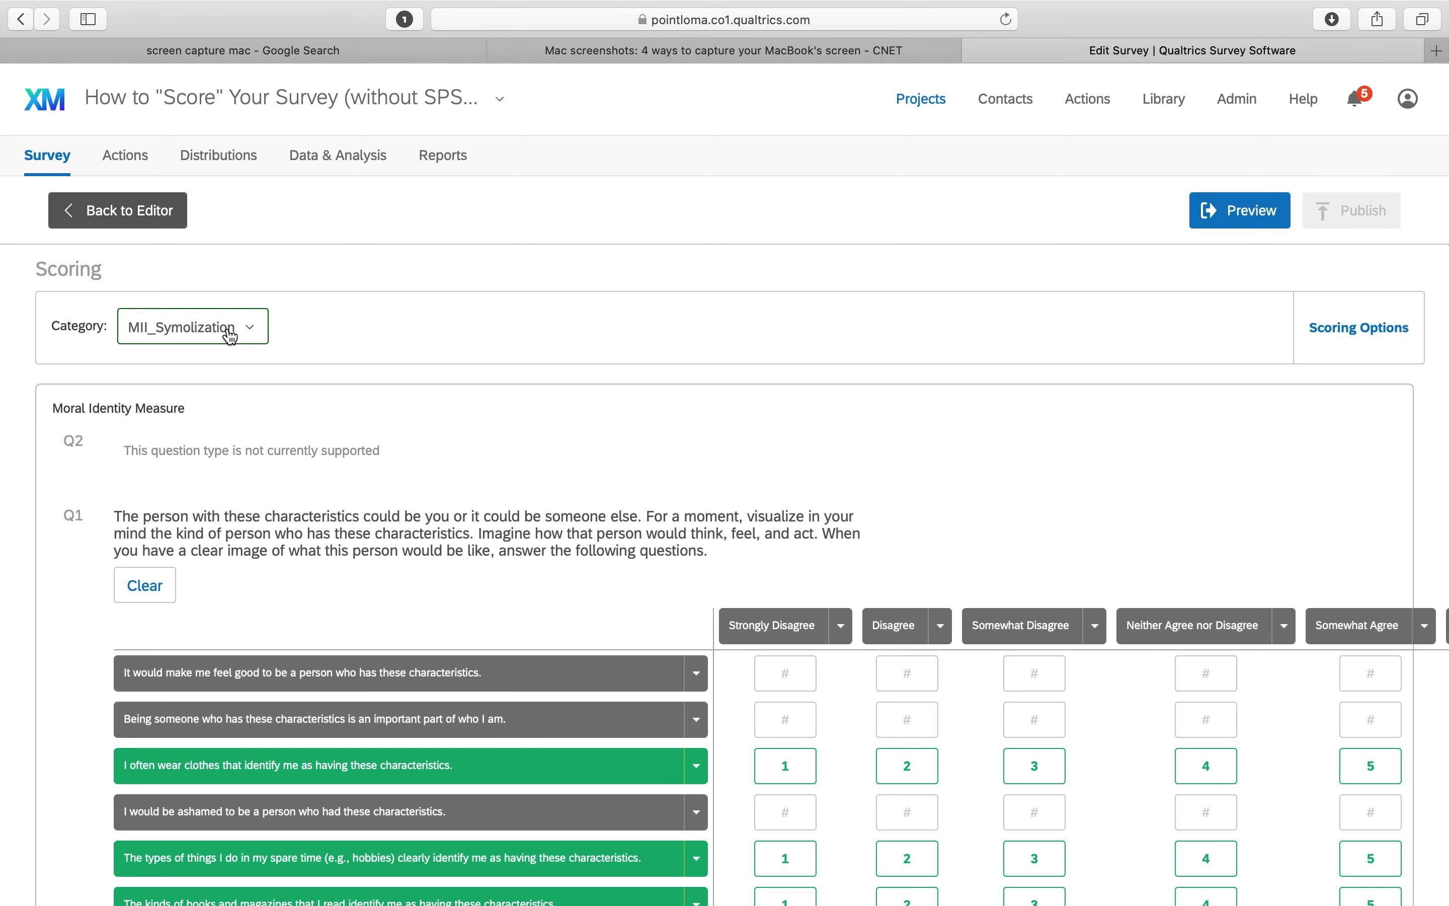
Rename the MII_Symolization scoring category to MII_Symbolization and save the categories
click(245, 331)
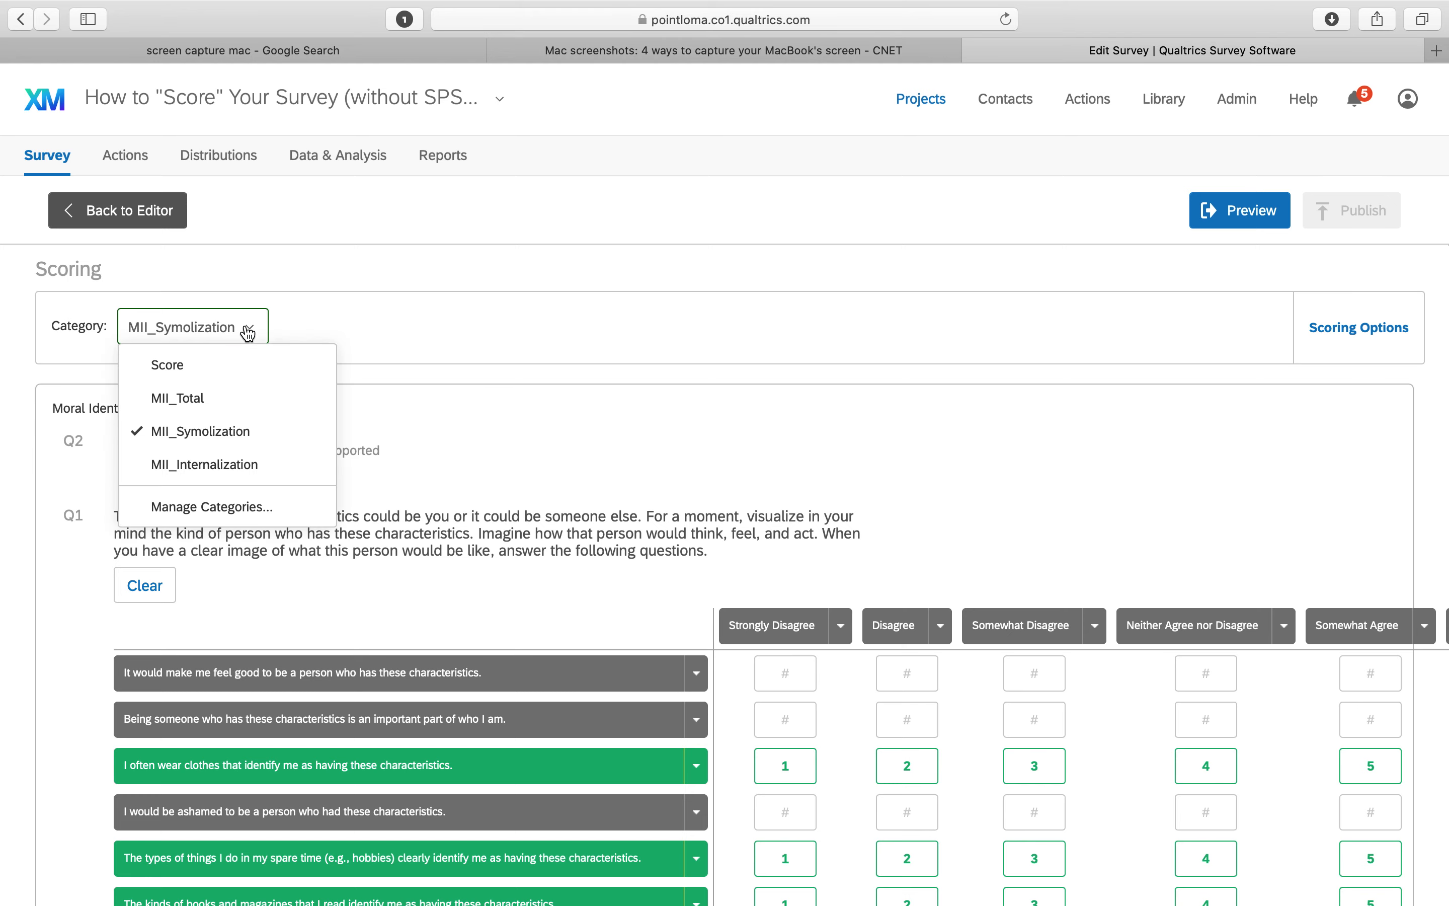
click(222, 506)
click(527, 362)
click(526, 362)
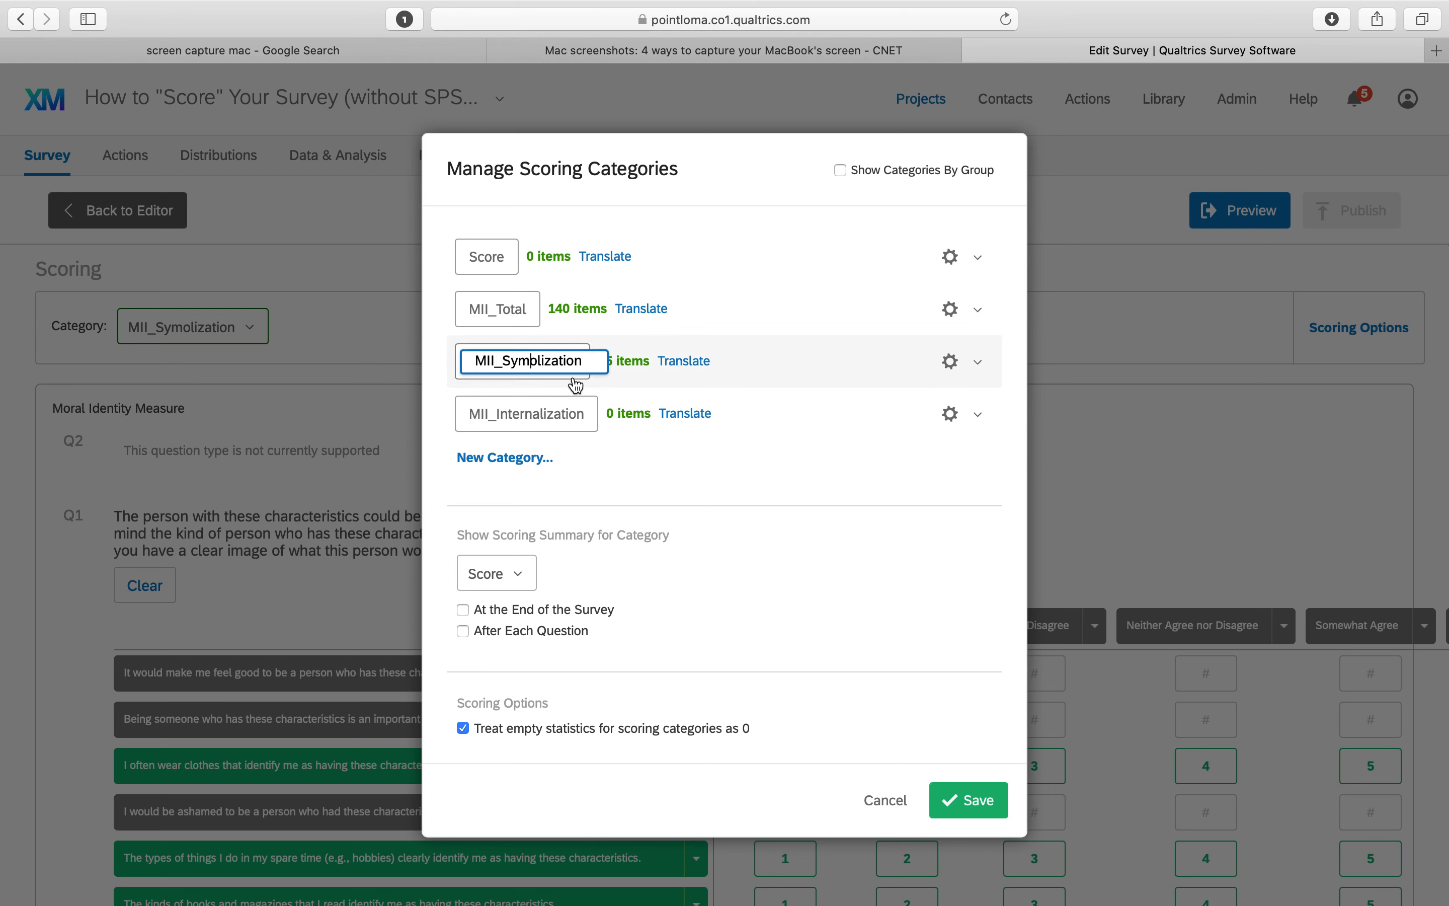
text(bo)
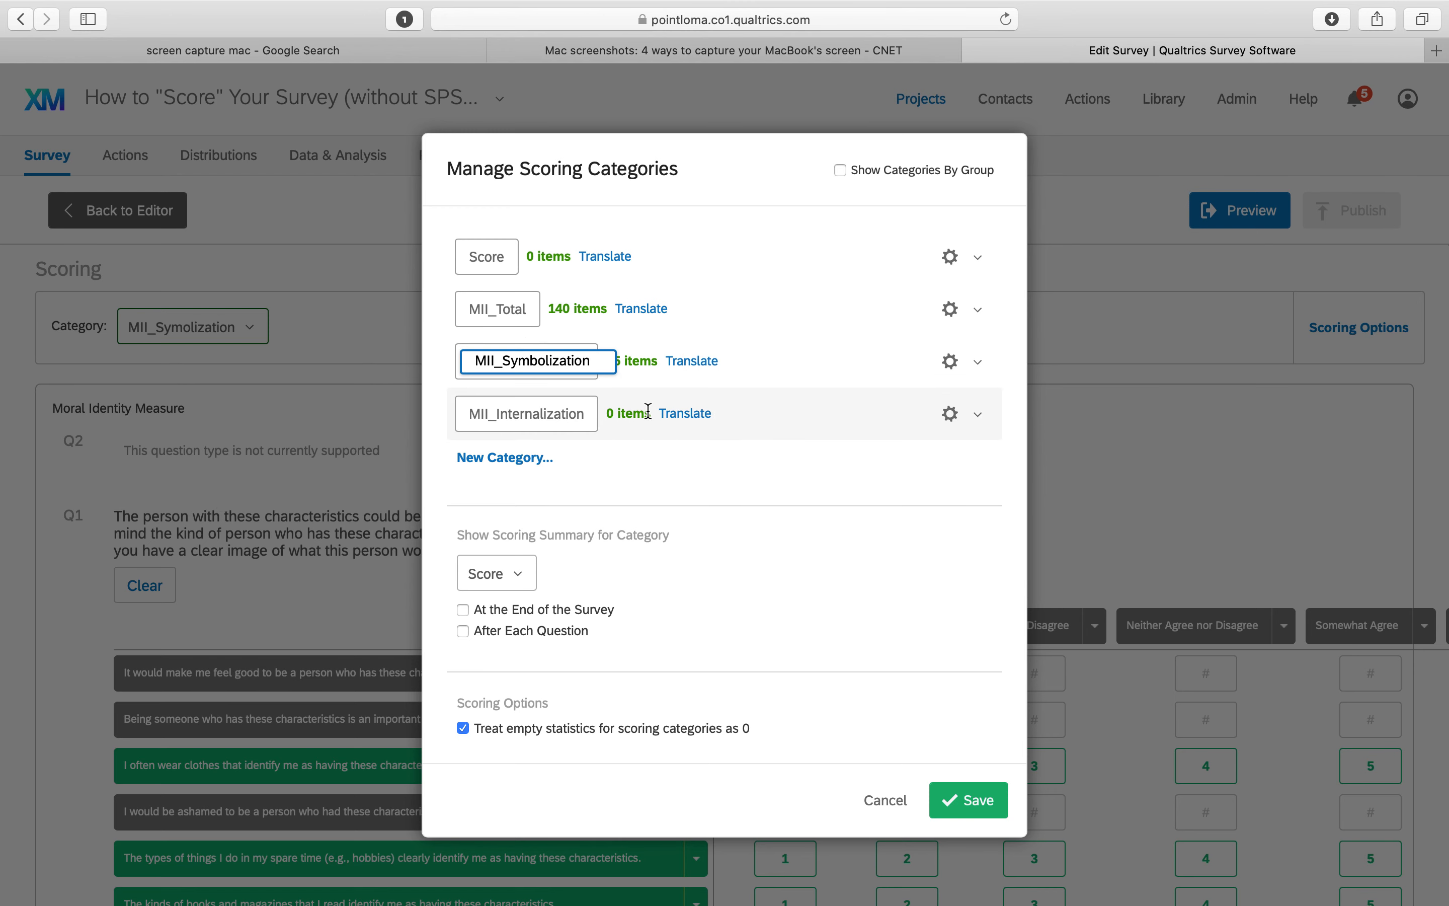
click(974, 802)
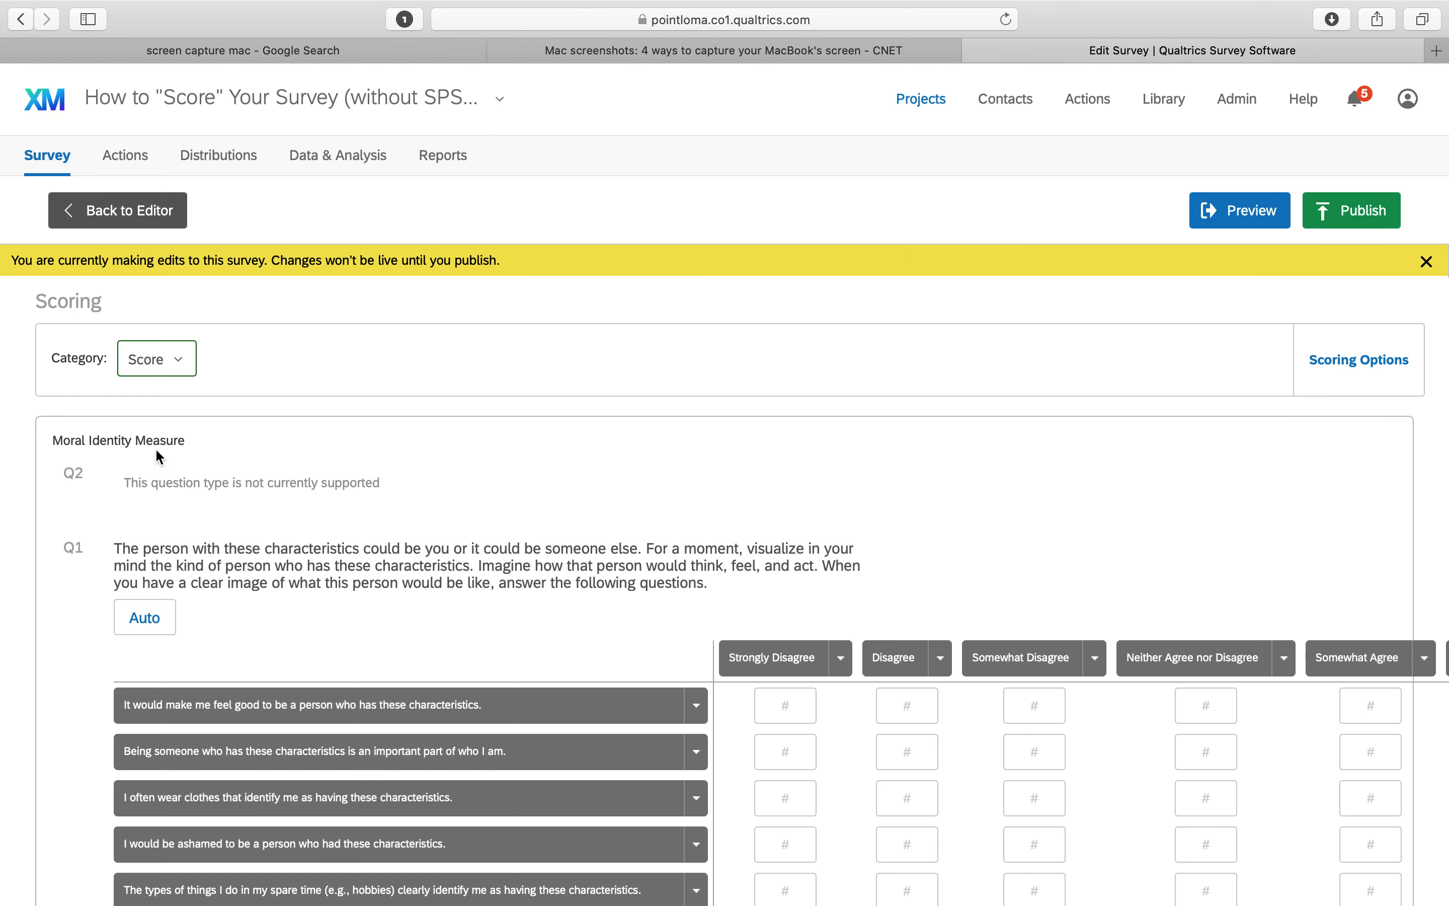
Switch the scoring category to MII_Symbolization and then to MII_Internalization
click(161, 361)
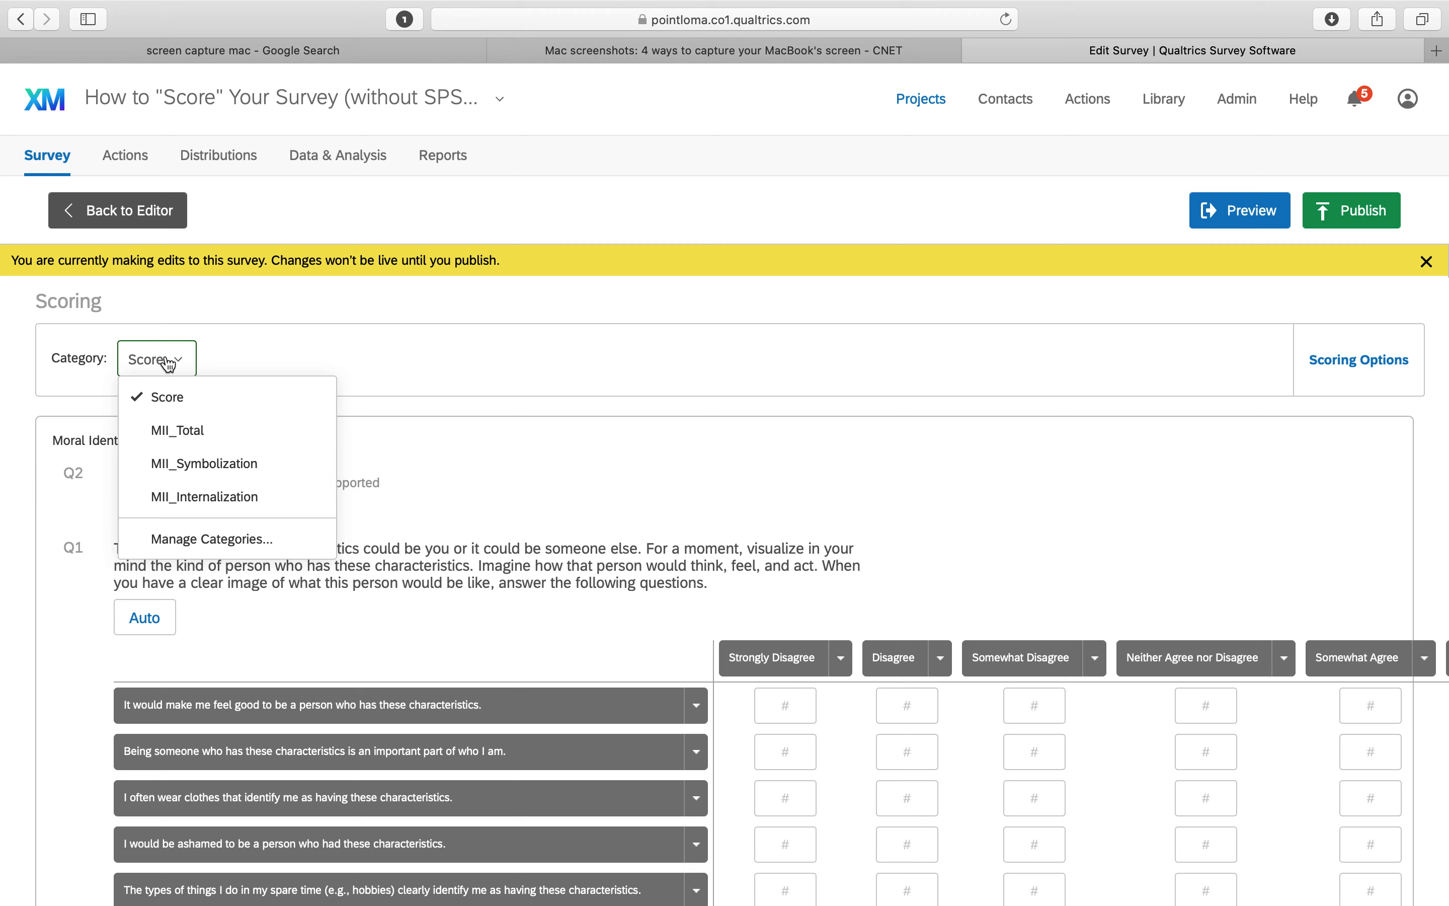
click(197, 476)
click(189, 369)
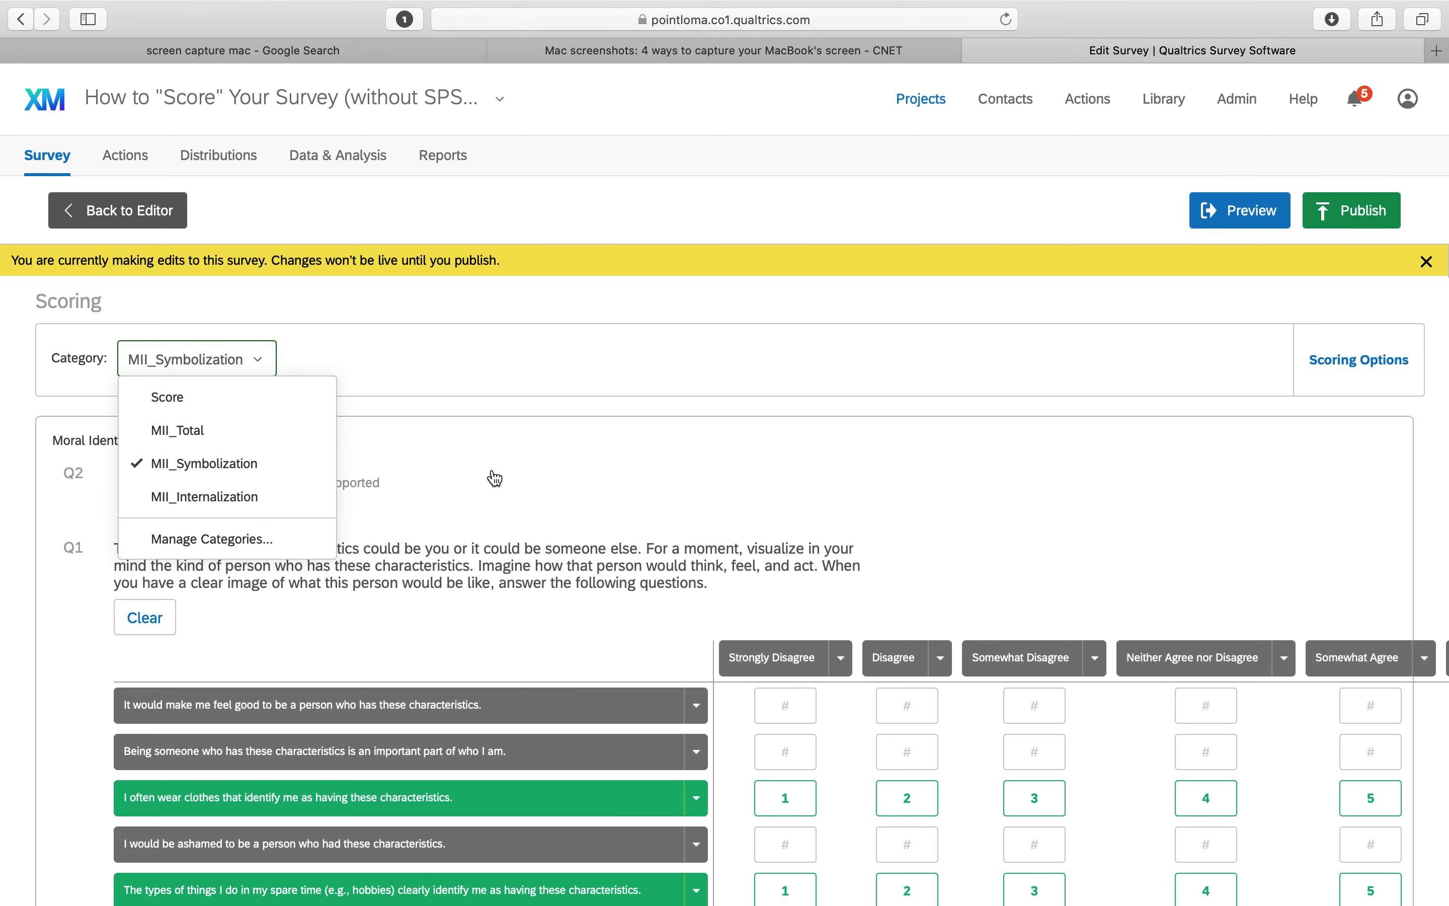
scroll(479, 473, down, 5)
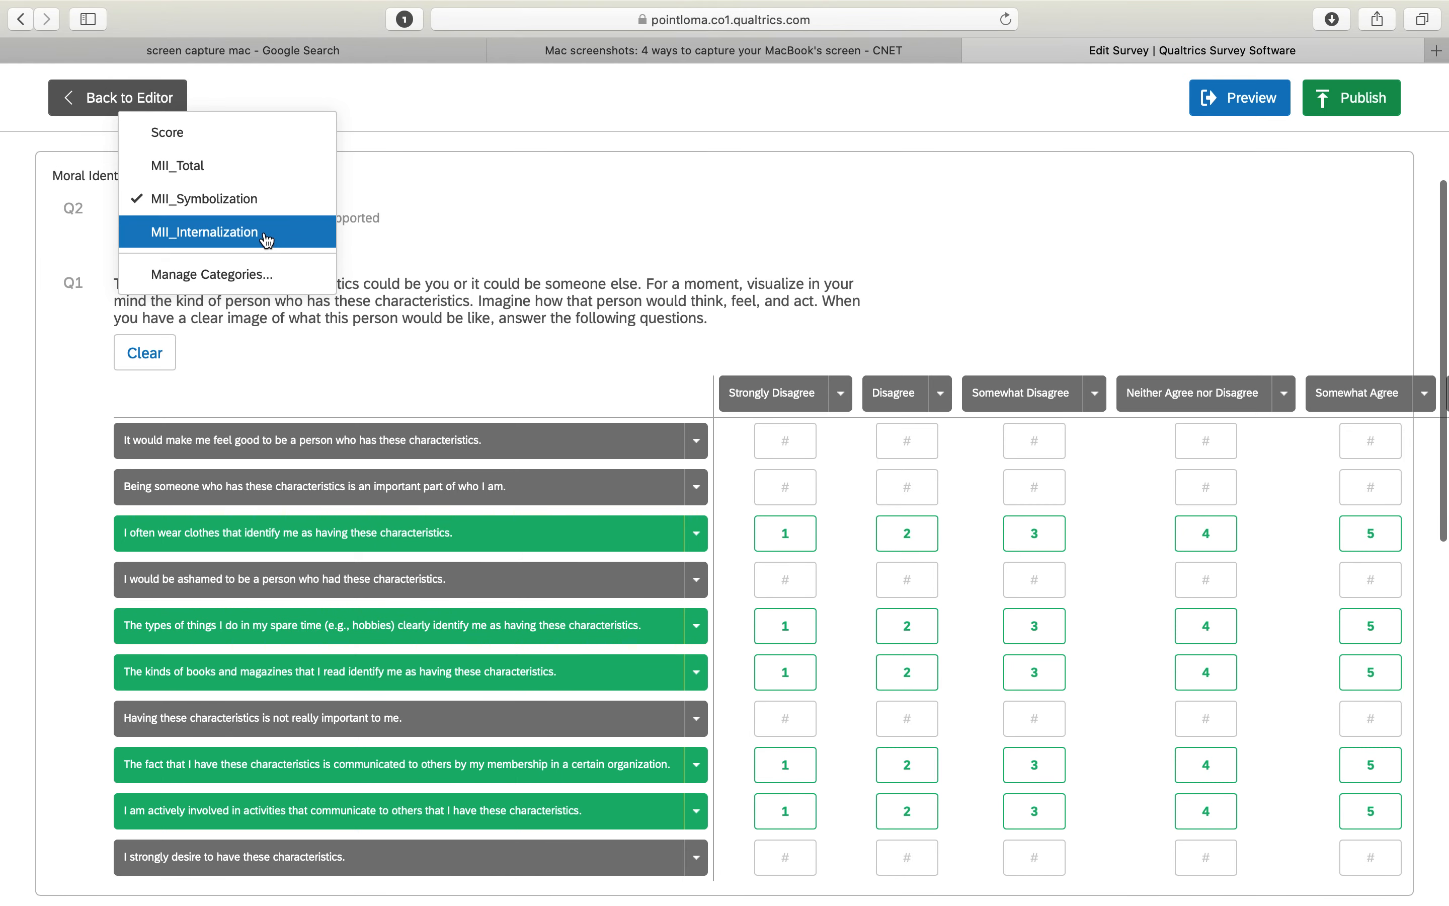
click(268, 237)
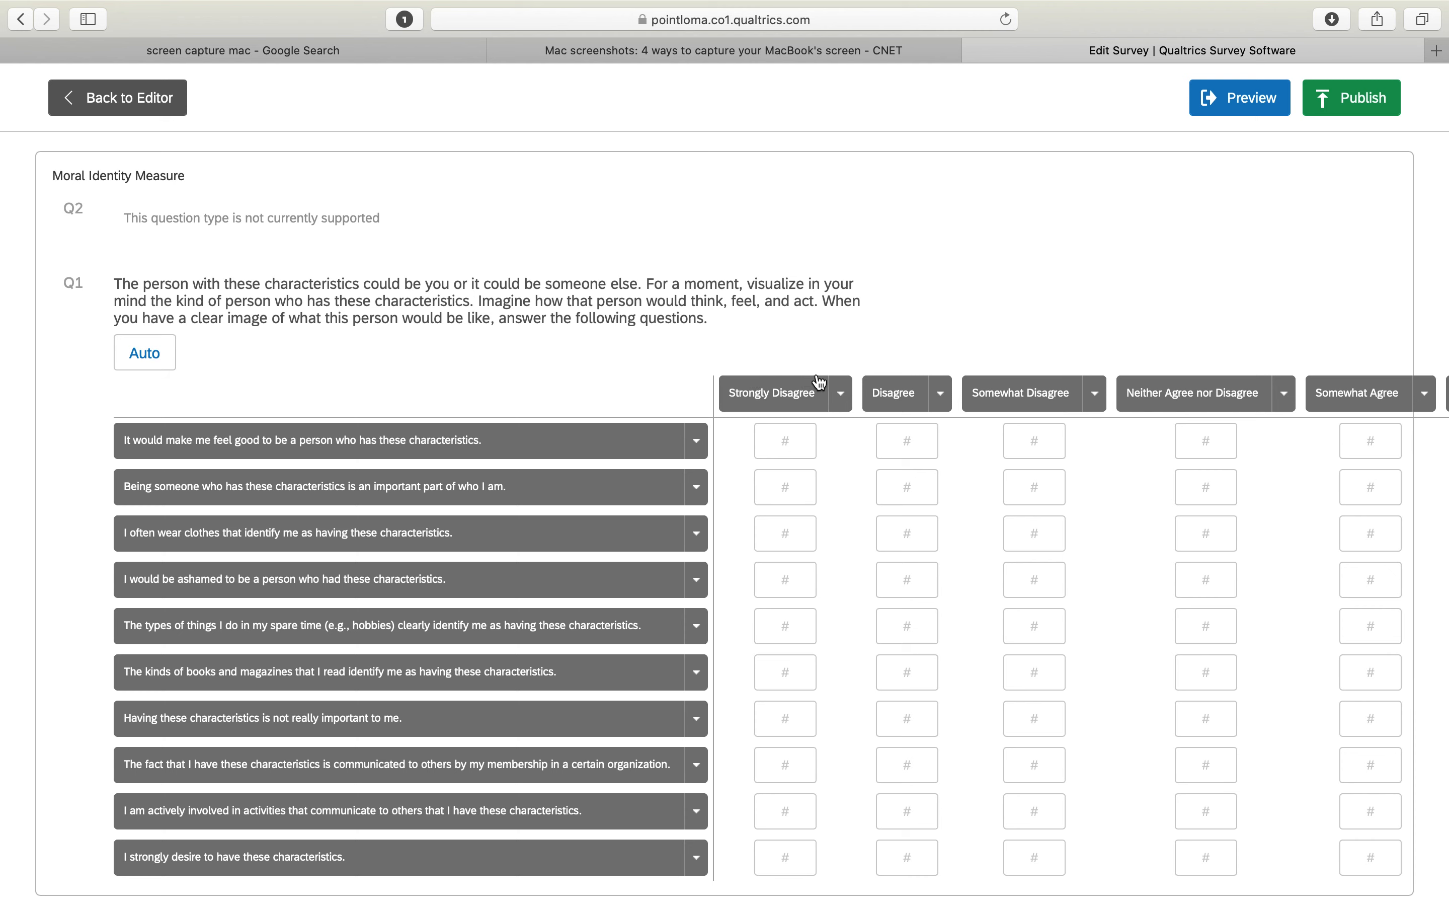
Set the answer-column scores for all statements from 1 for Strongly Disagree up to 7 for Strongly Agree
click(841, 394)
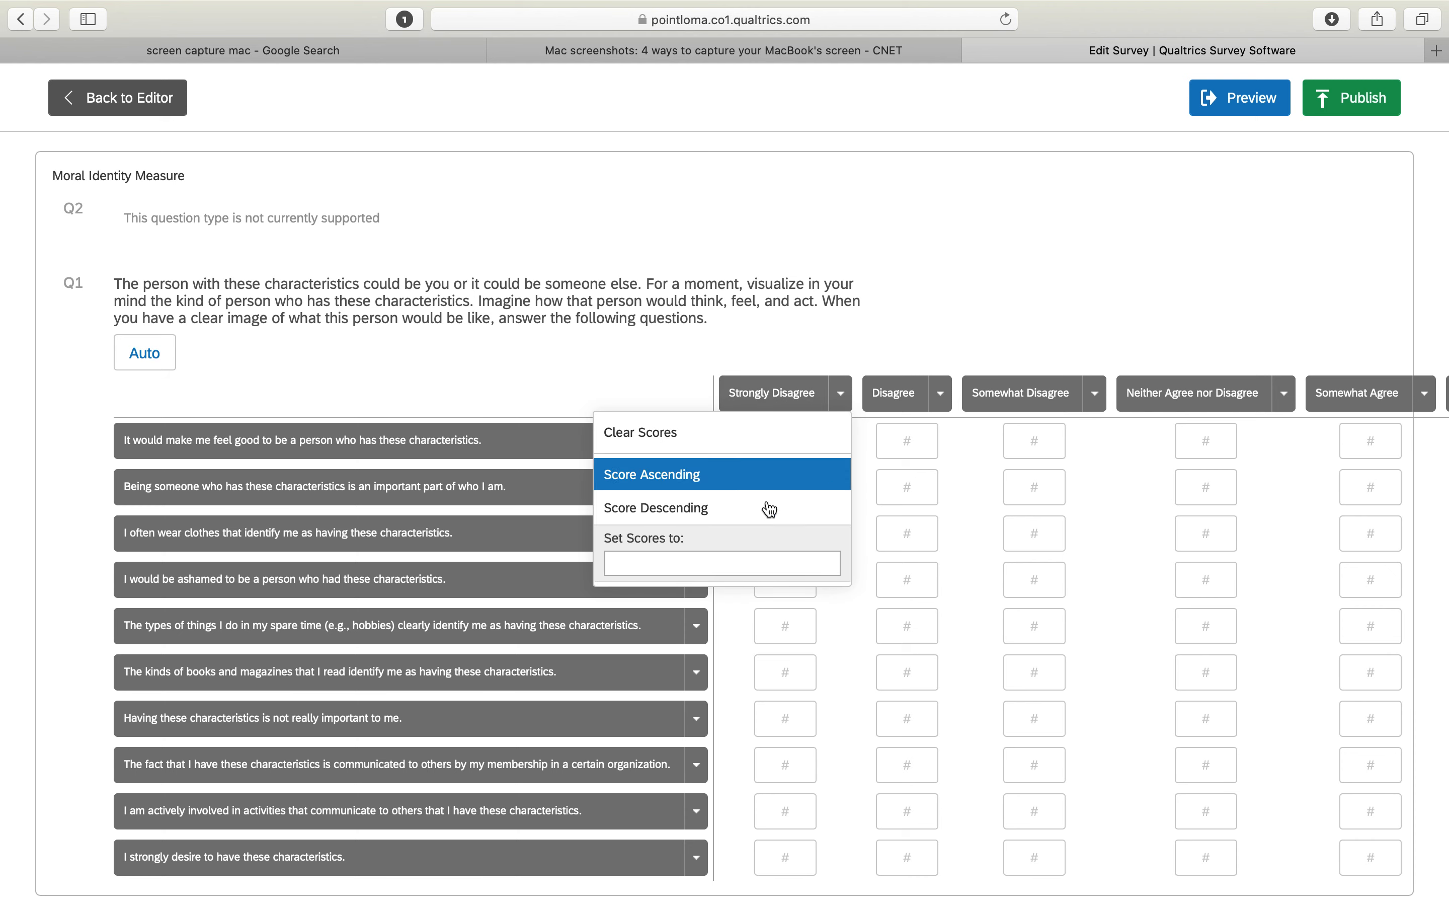
text(1)
key(Return)
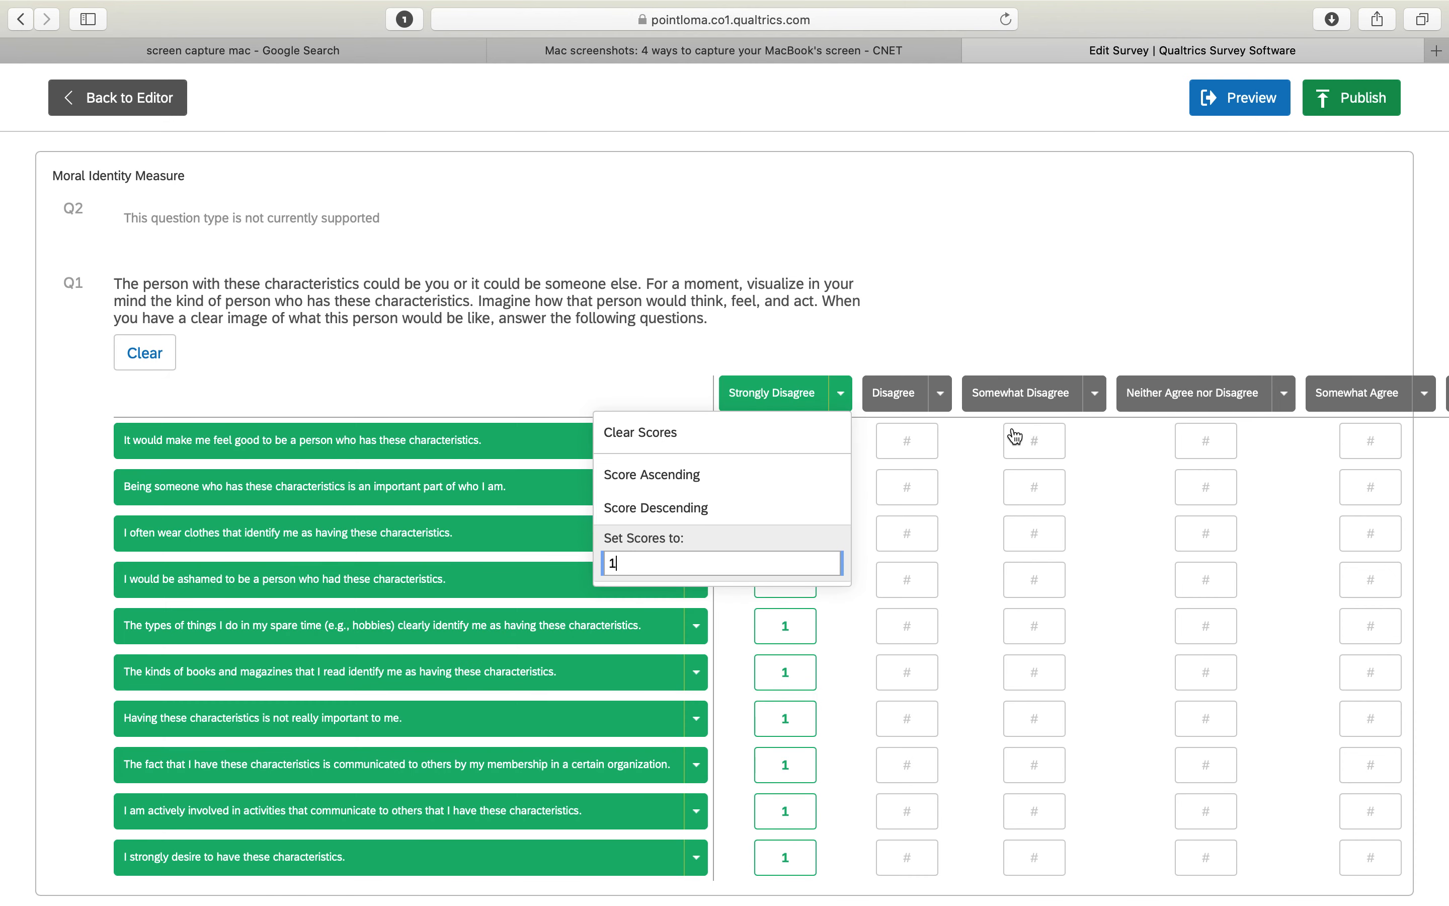
click(941, 393)
text(2)
key(Return)
click(1095, 394)
text(3)
key(Return)
click(1286, 393)
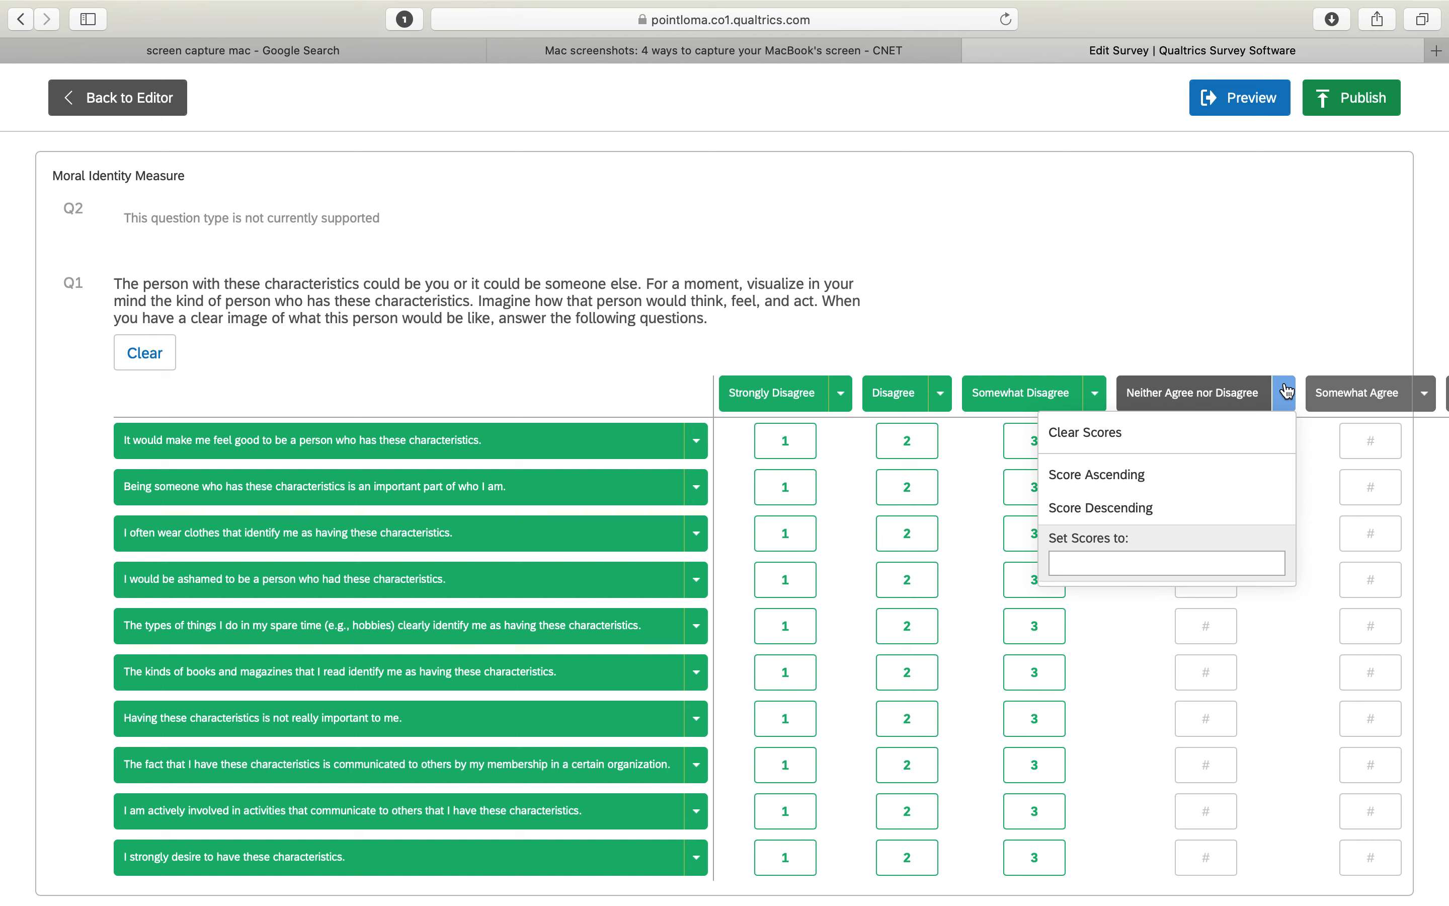
text(4)
key(Return)
click(1427, 396)
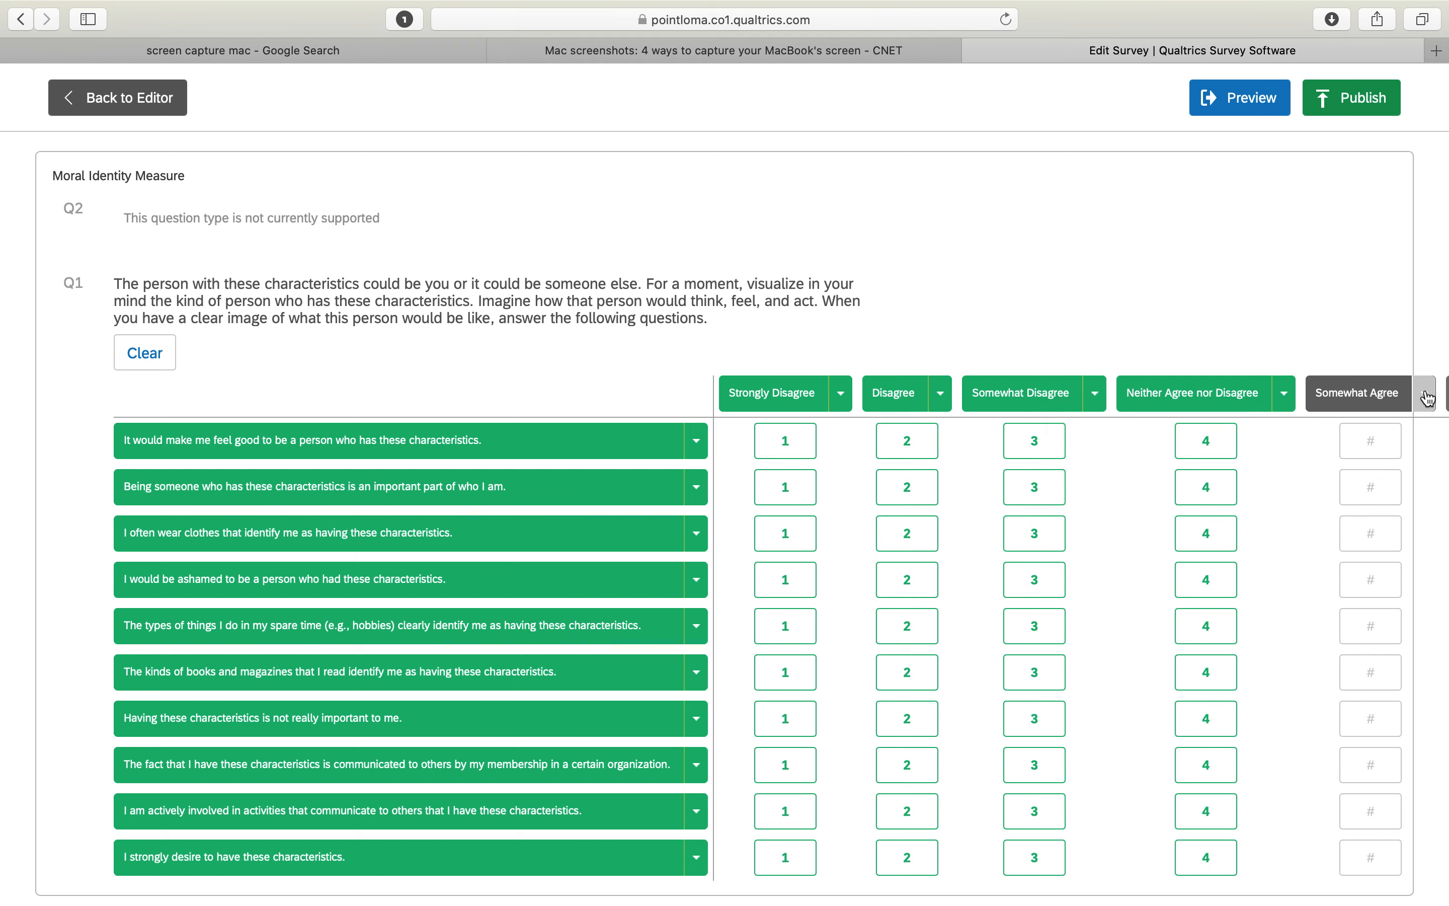
text(5)
scroll(1260, 563, right, 5)
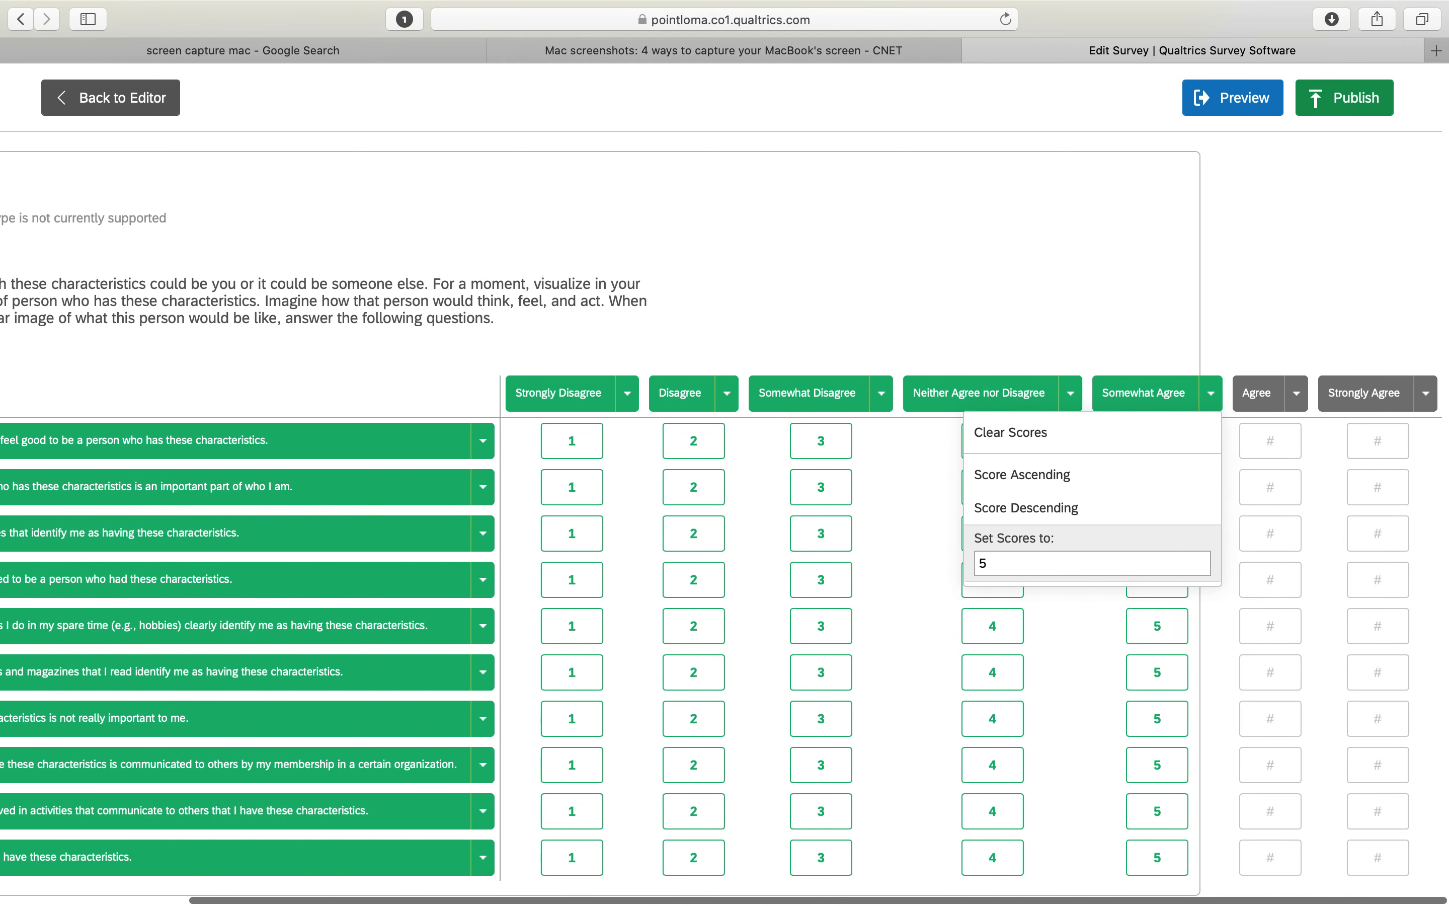
click(1307, 393)
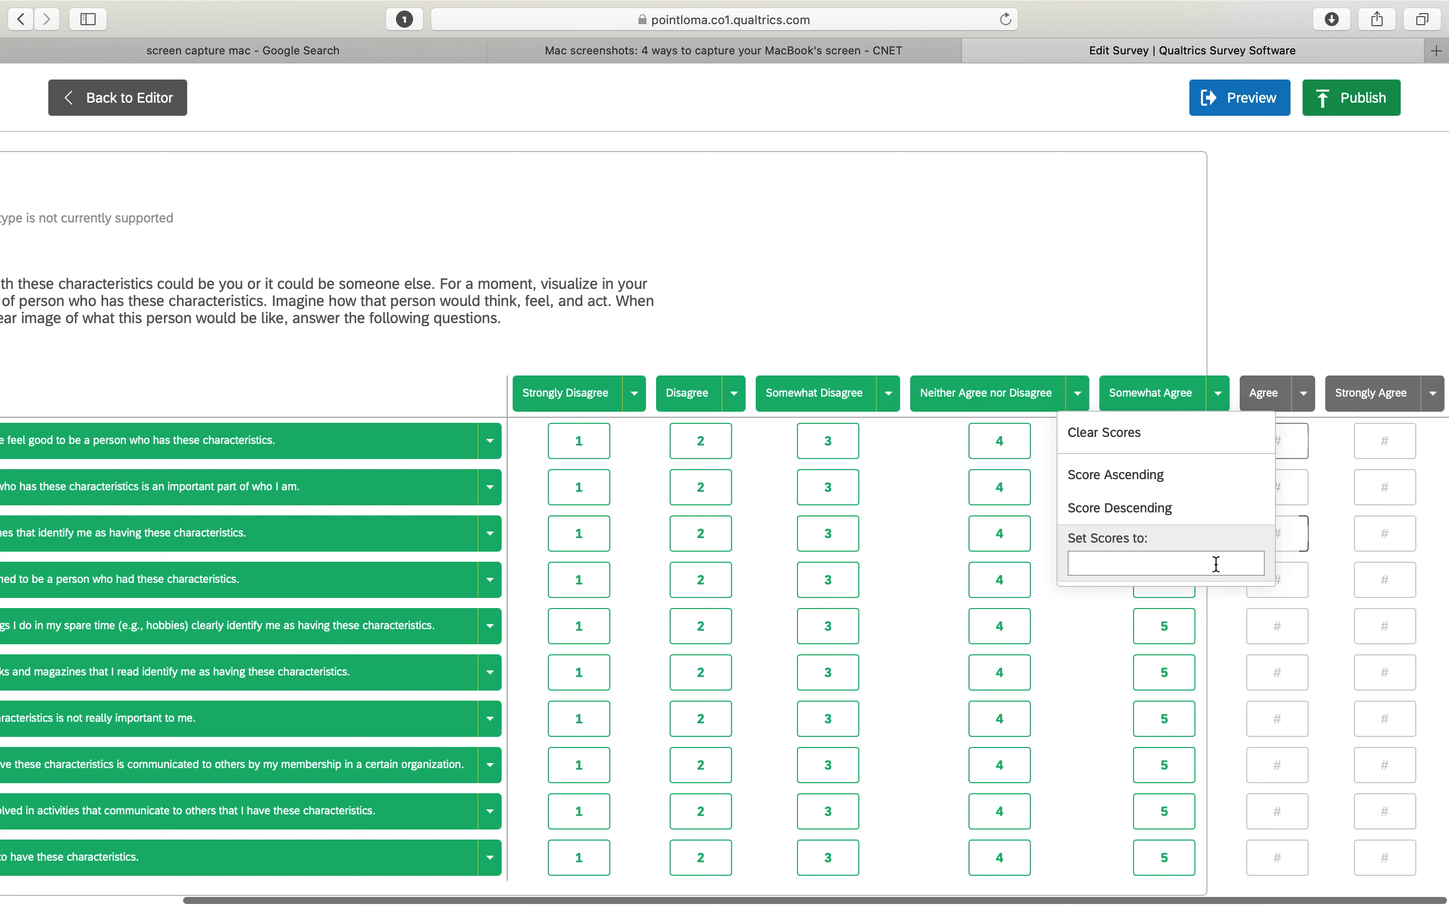
text(6)
click(1434, 393)
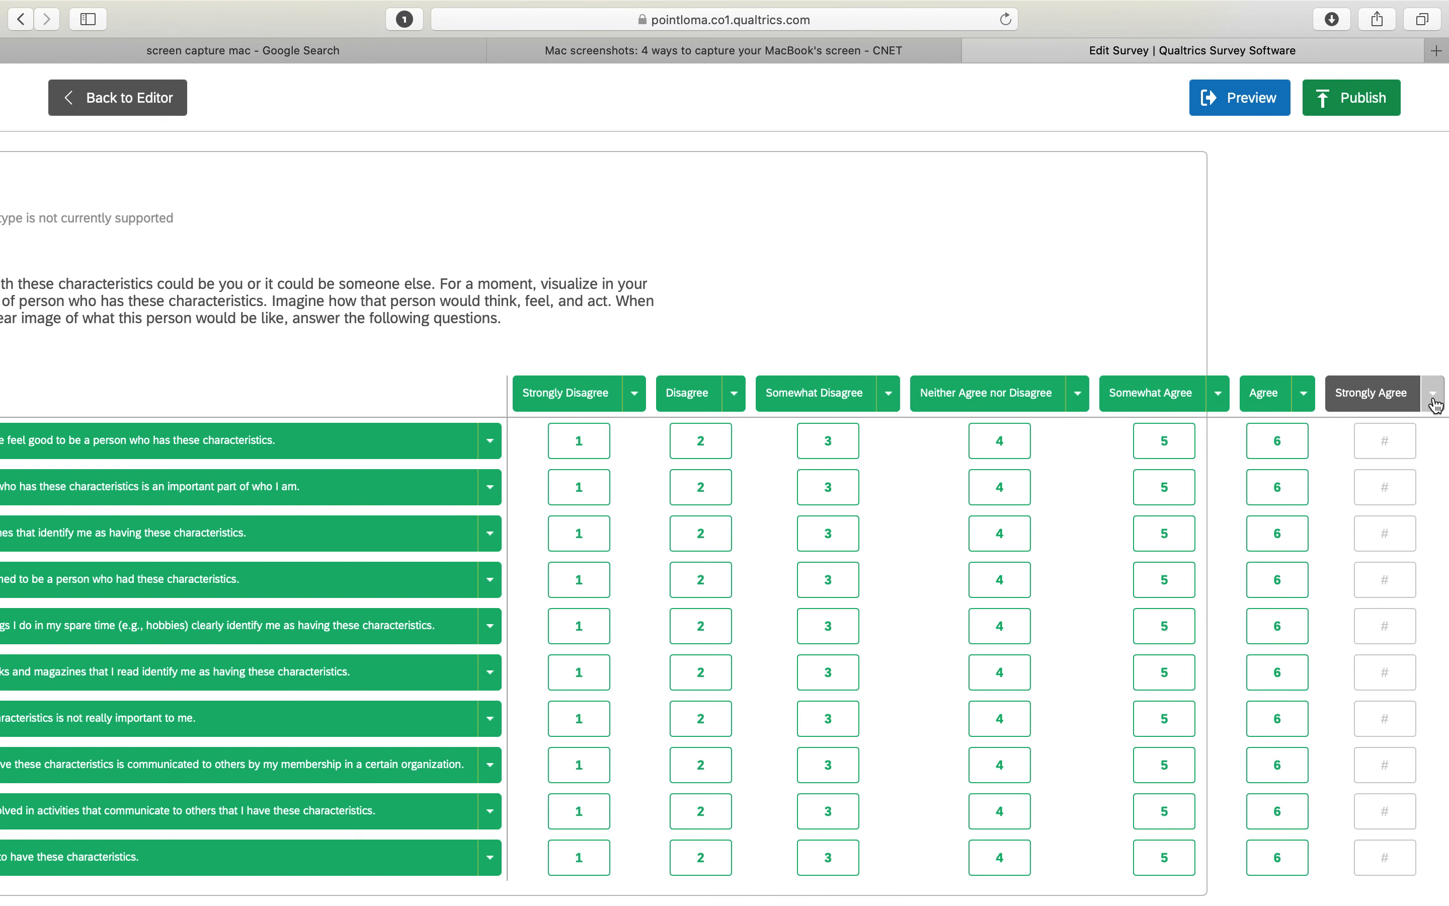
text(7)
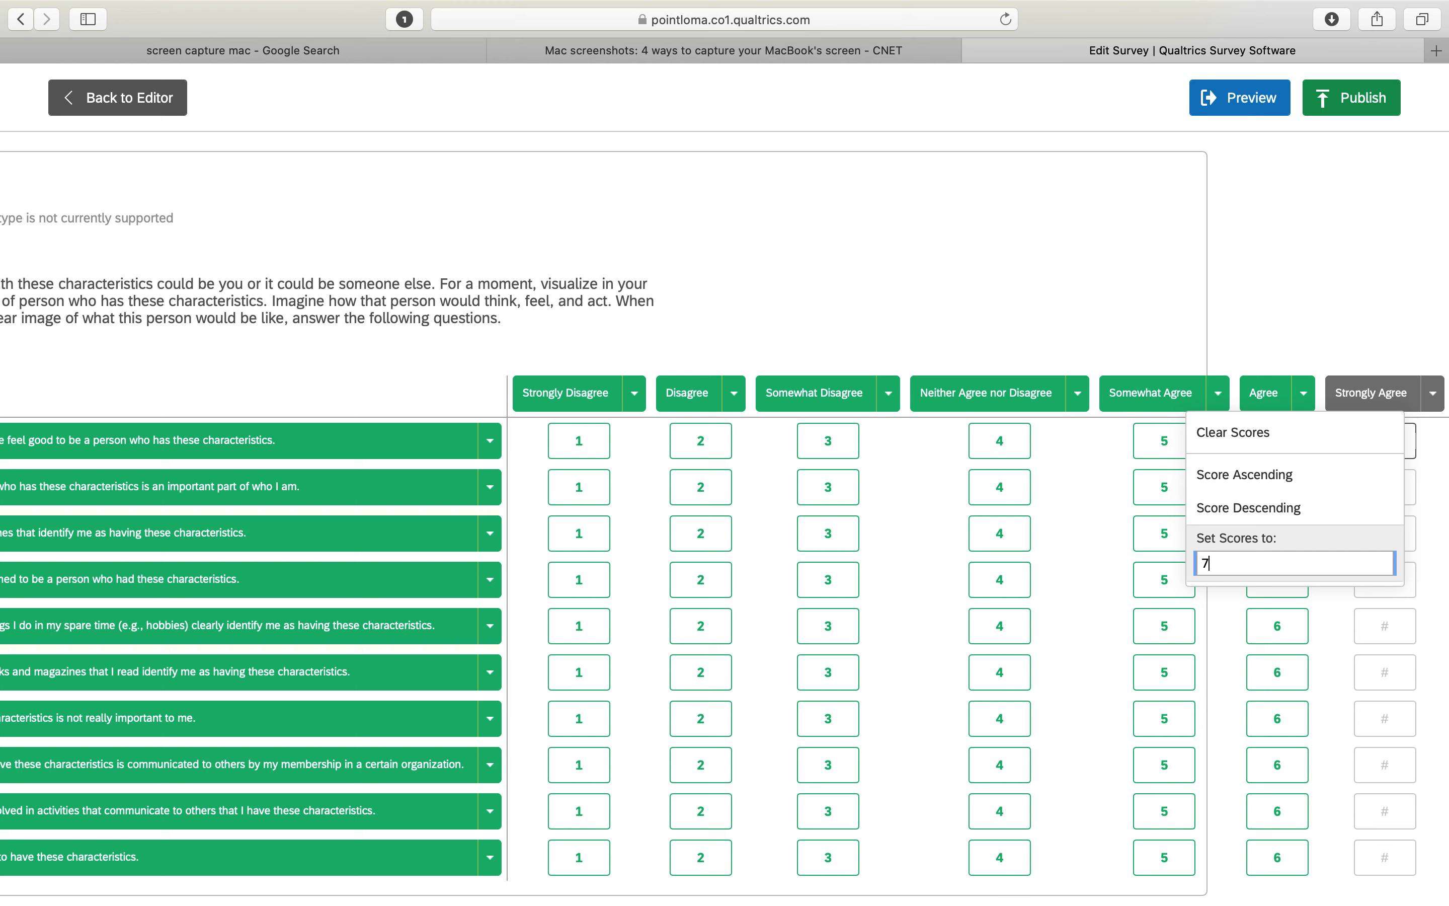
click(1333, 297)
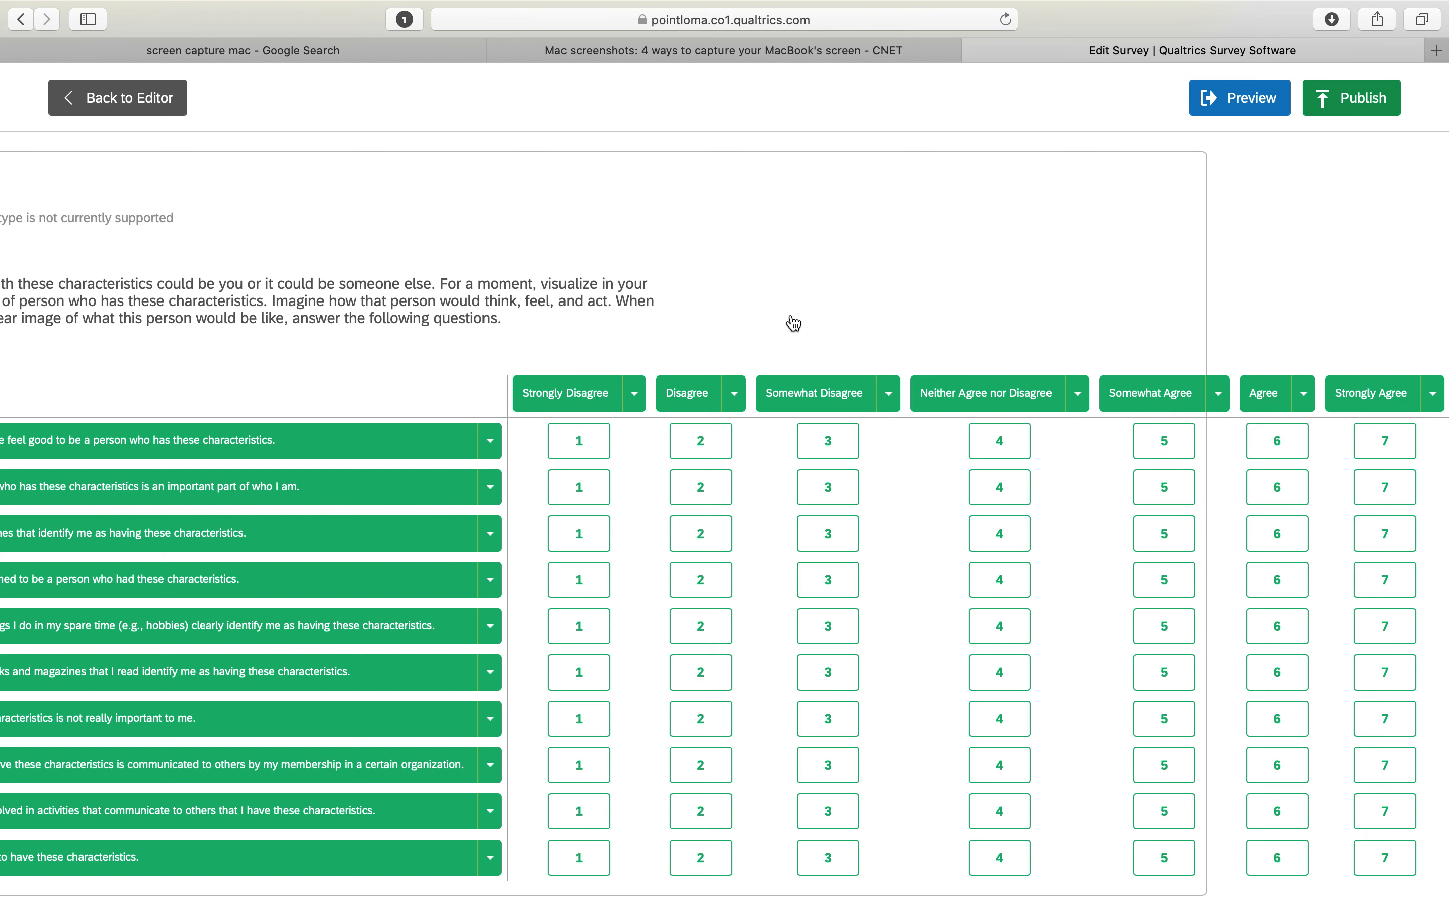
Clear the scores of the five symbolization statements about clothes, spare-time activities, books and magazines, organization membership, and active involvement
scroll(792, 324, left, 5)
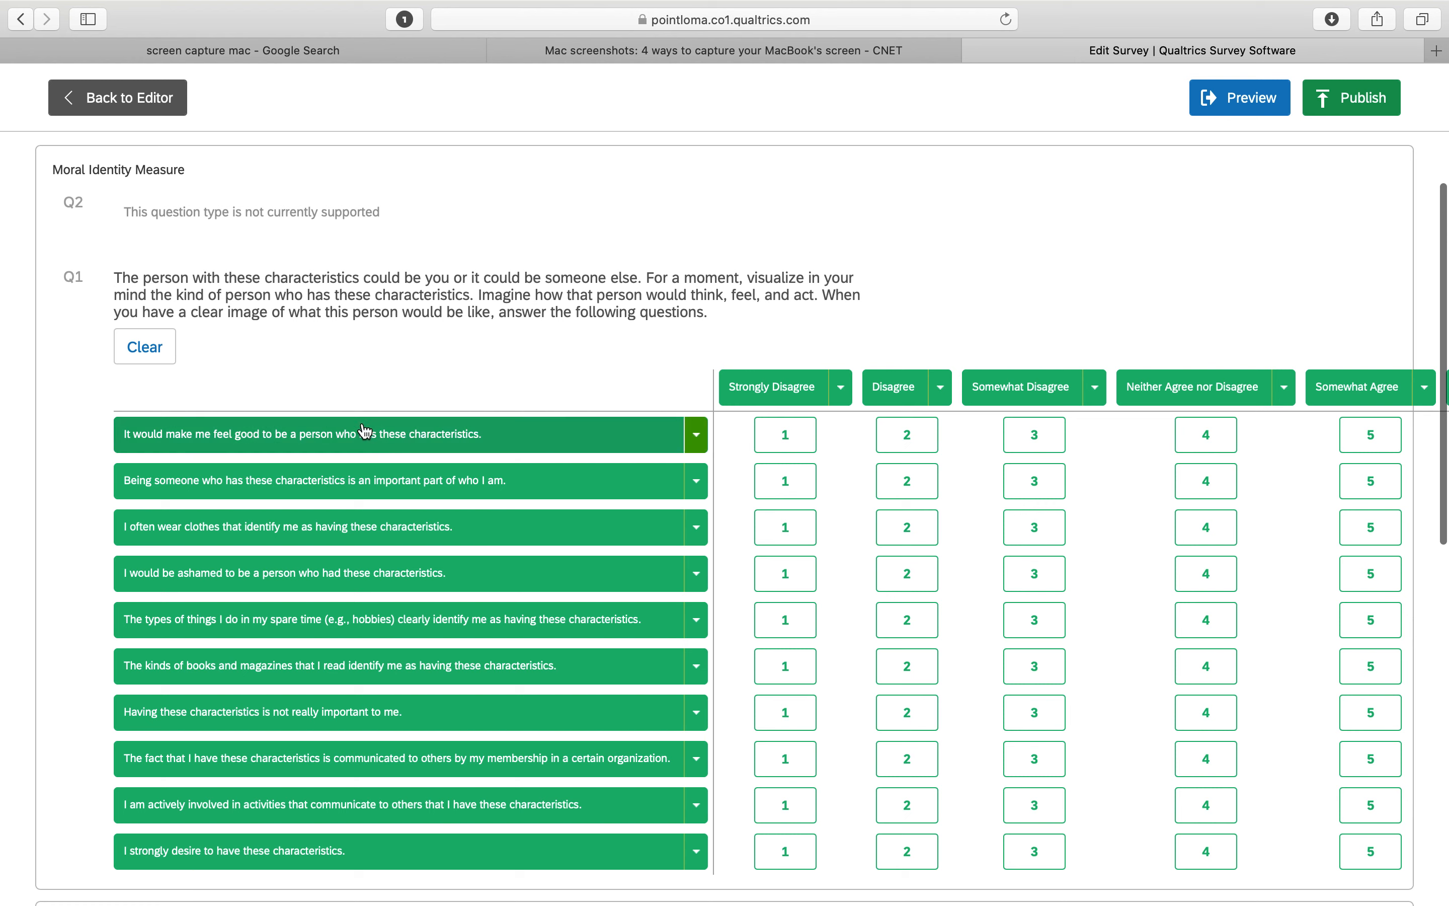
click(696, 527)
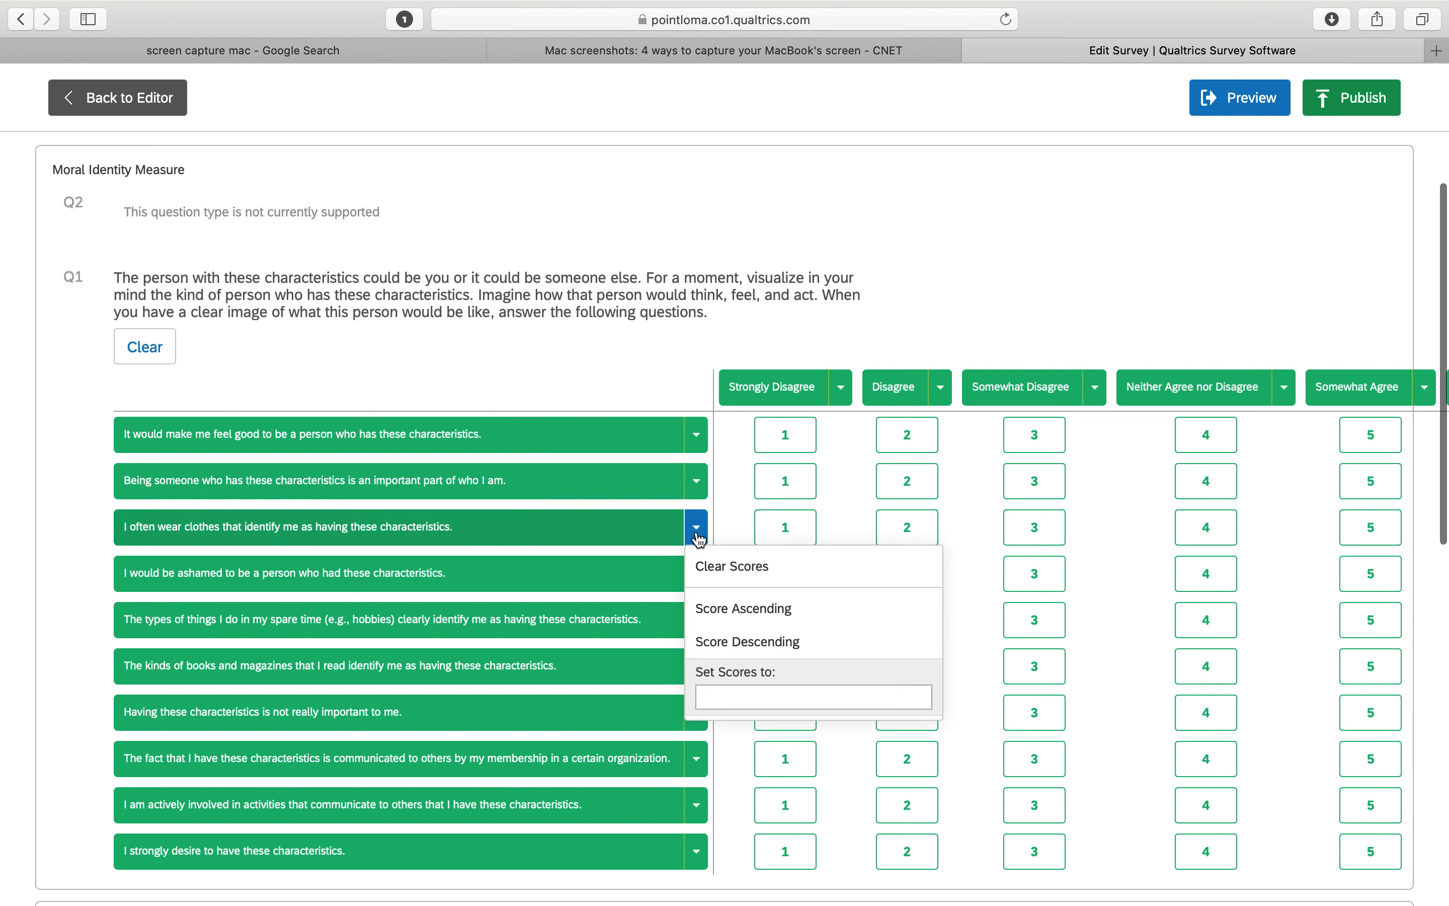
click(715, 578)
click(698, 620)
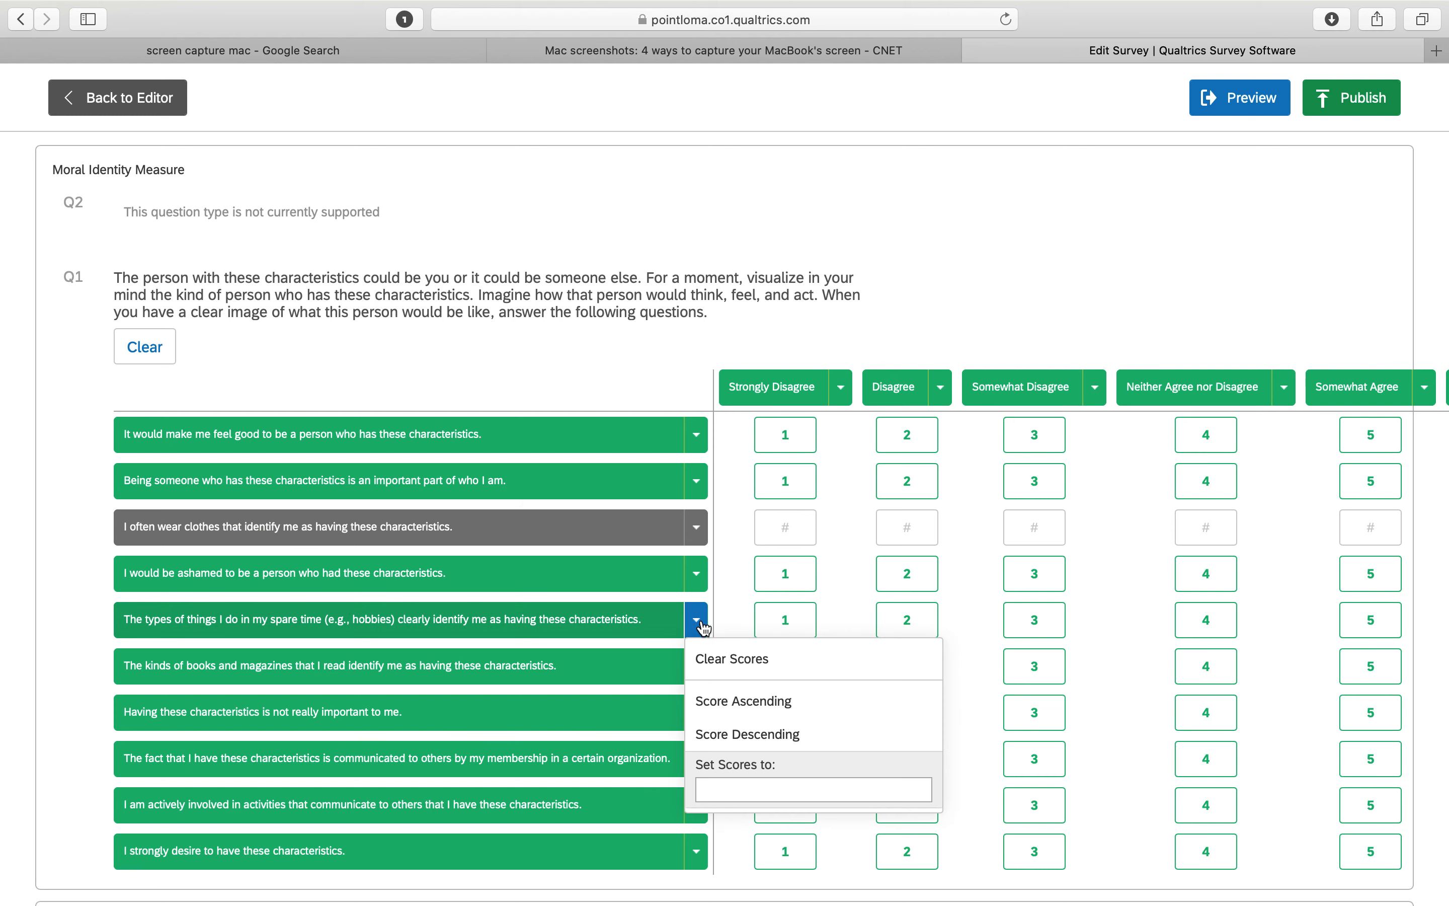
click(723, 660)
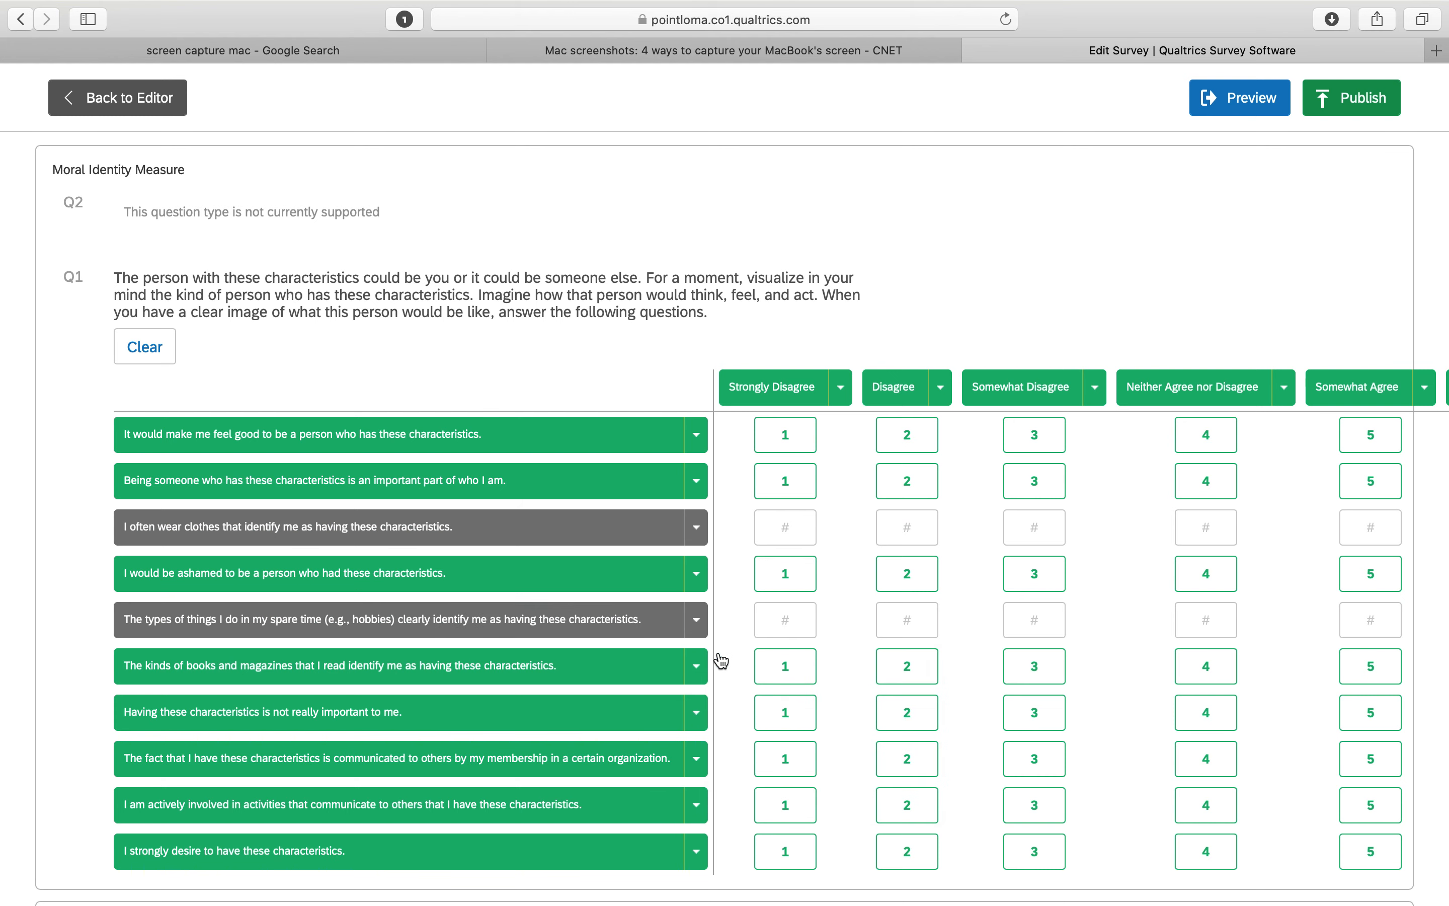
click(697, 669)
click(729, 707)
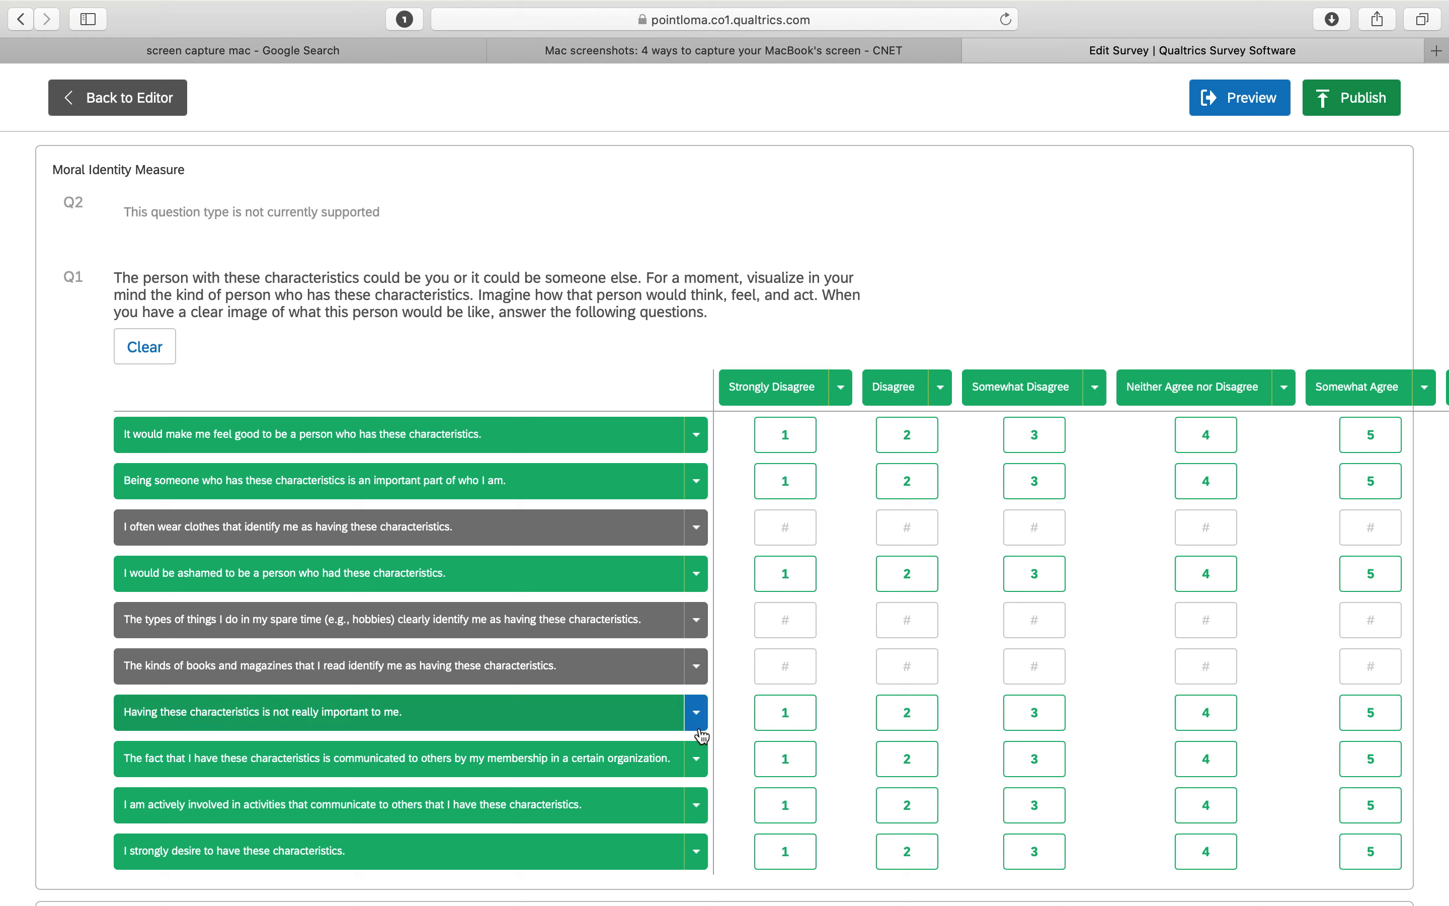
click(699, 758)
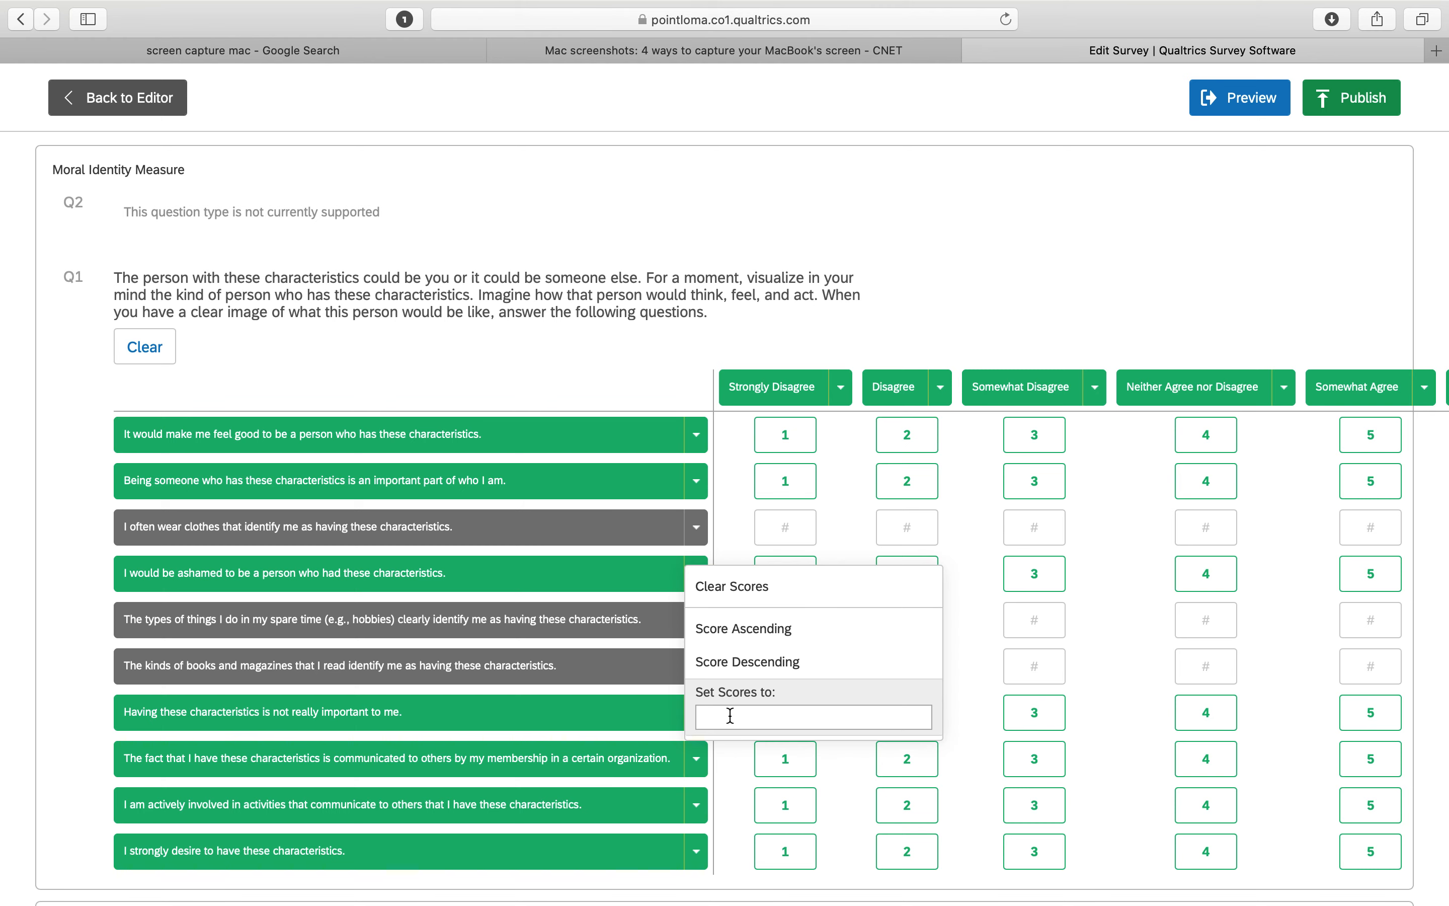
click(749, 593)
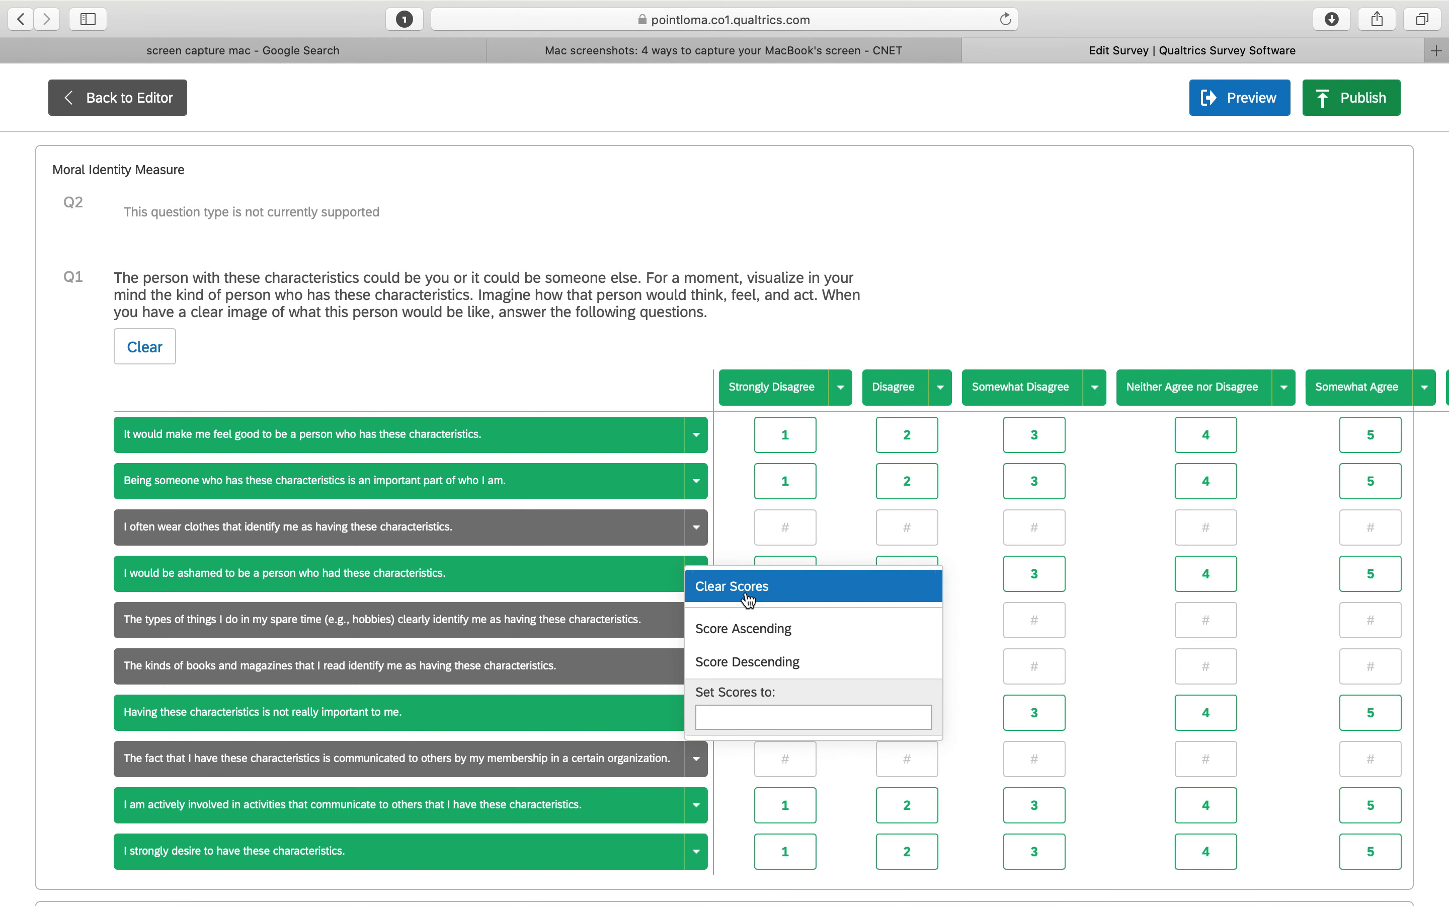
click(697, 806)
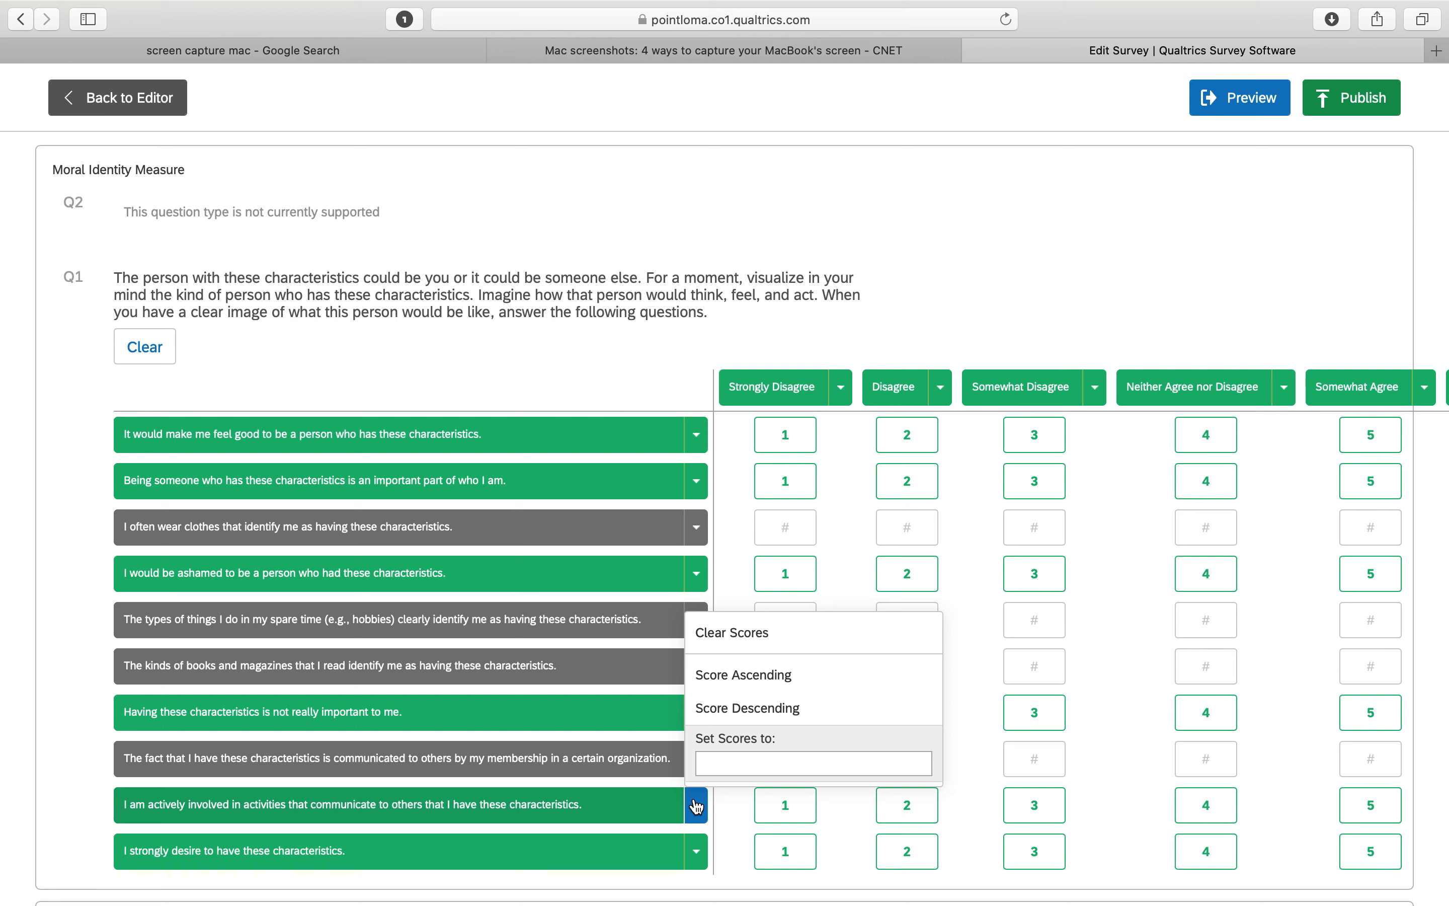
click(730, 650)
Reverse-score "I would be ashamed to be a person who had these characteristics." from 7 for Strongly Disagree down to 1 for Strongly Agree
scroll(731, 650, up, 5)
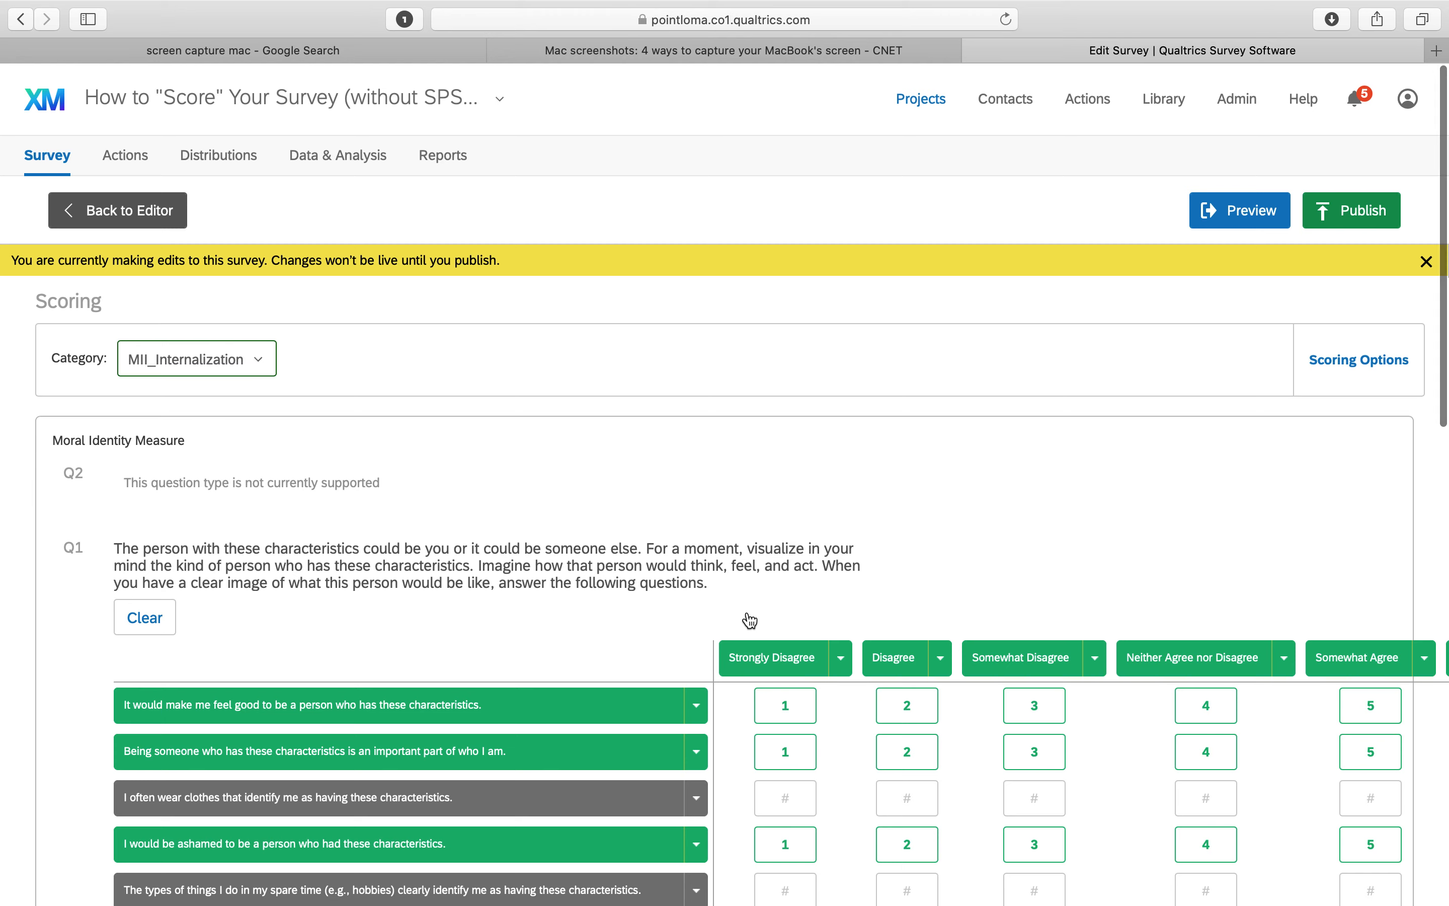
scroll(573, 568, down, 5)
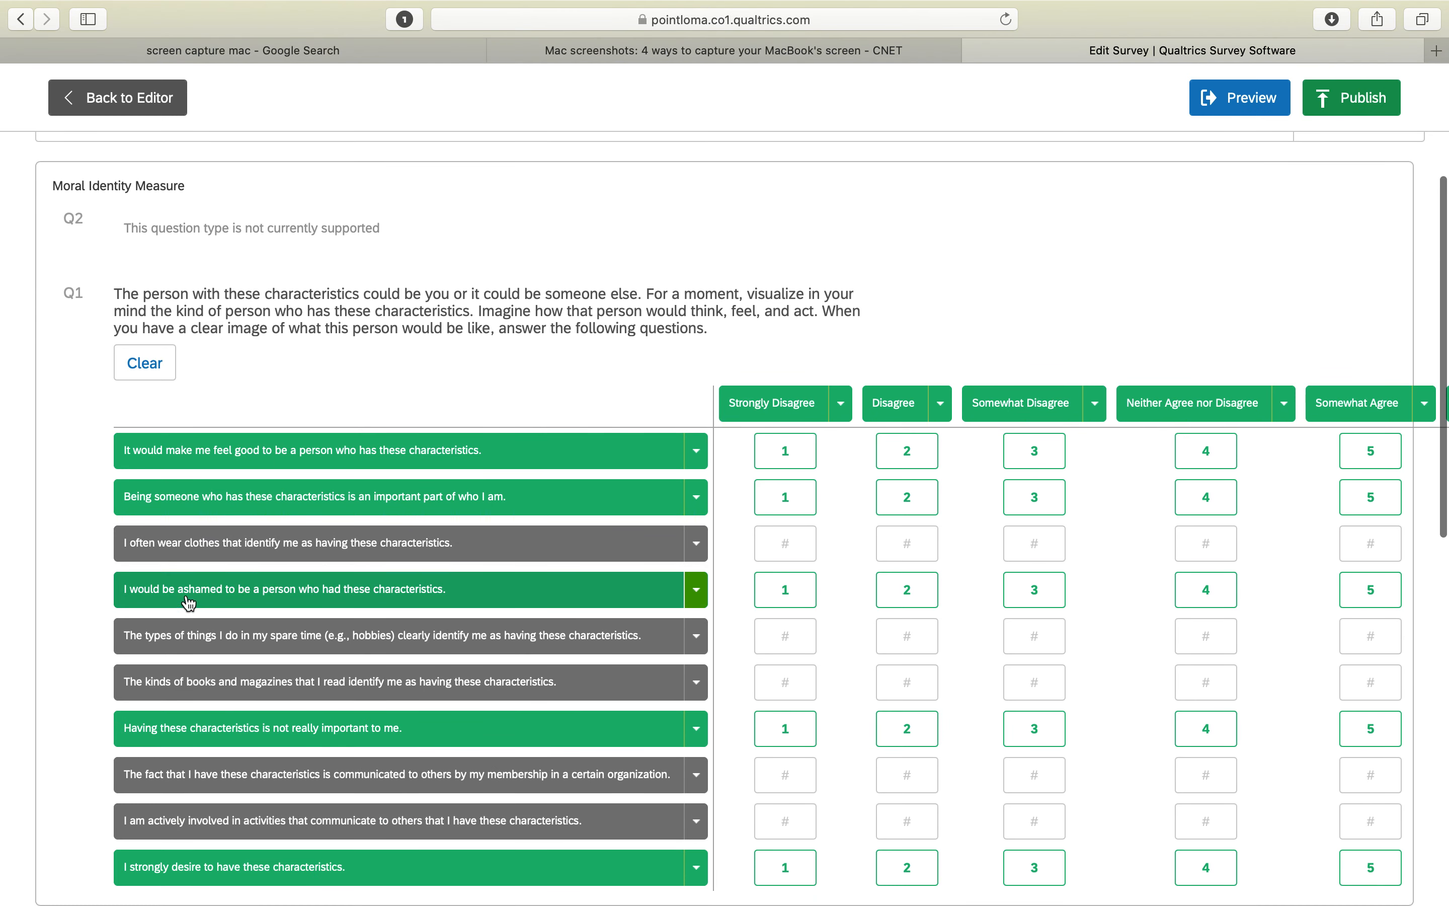
click(787, 591)
text(7)
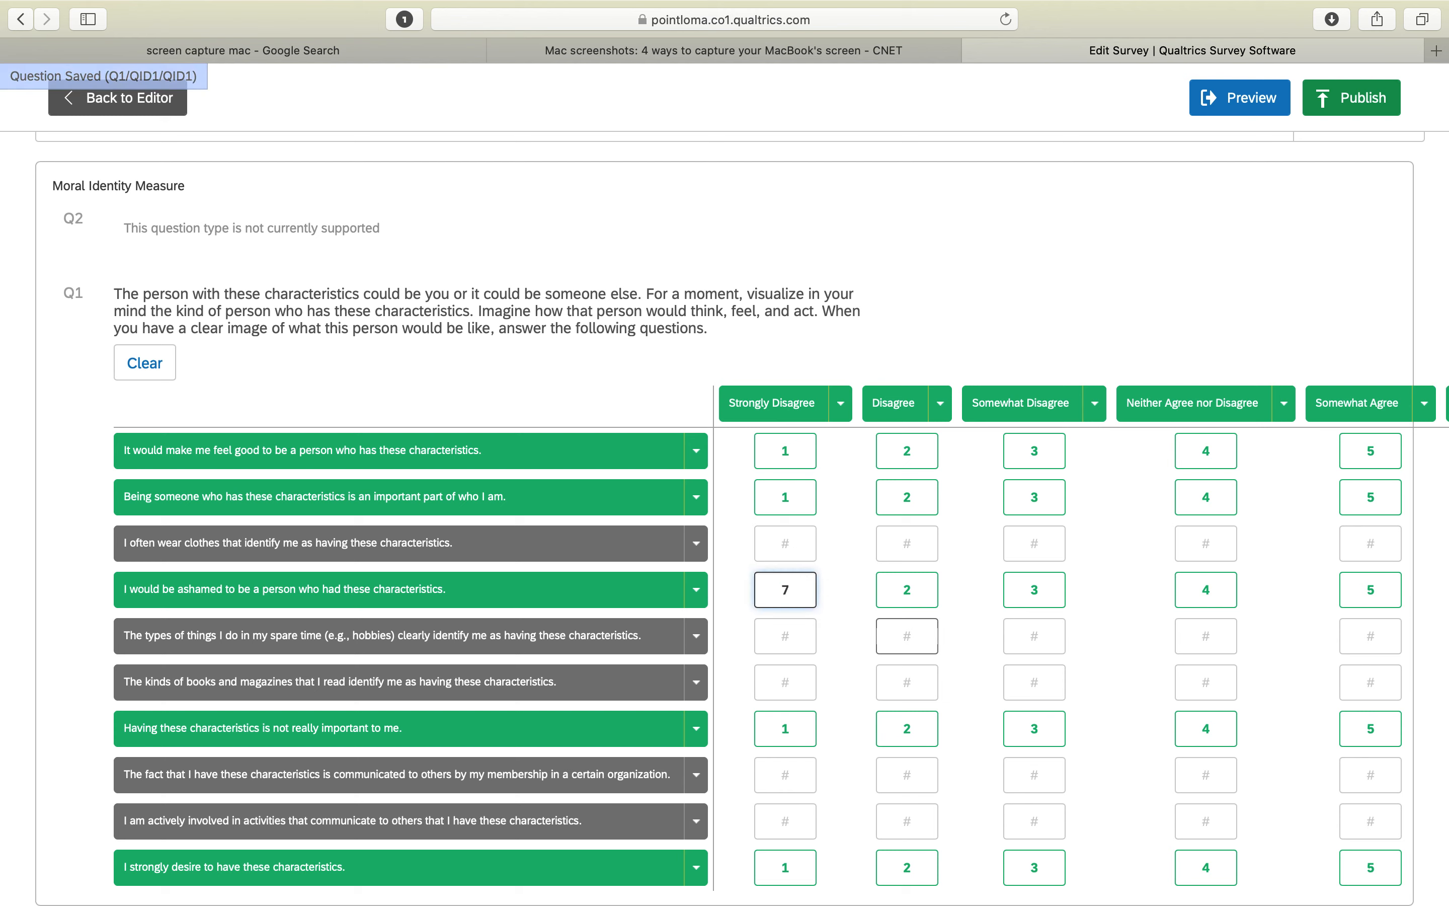
key(Return)
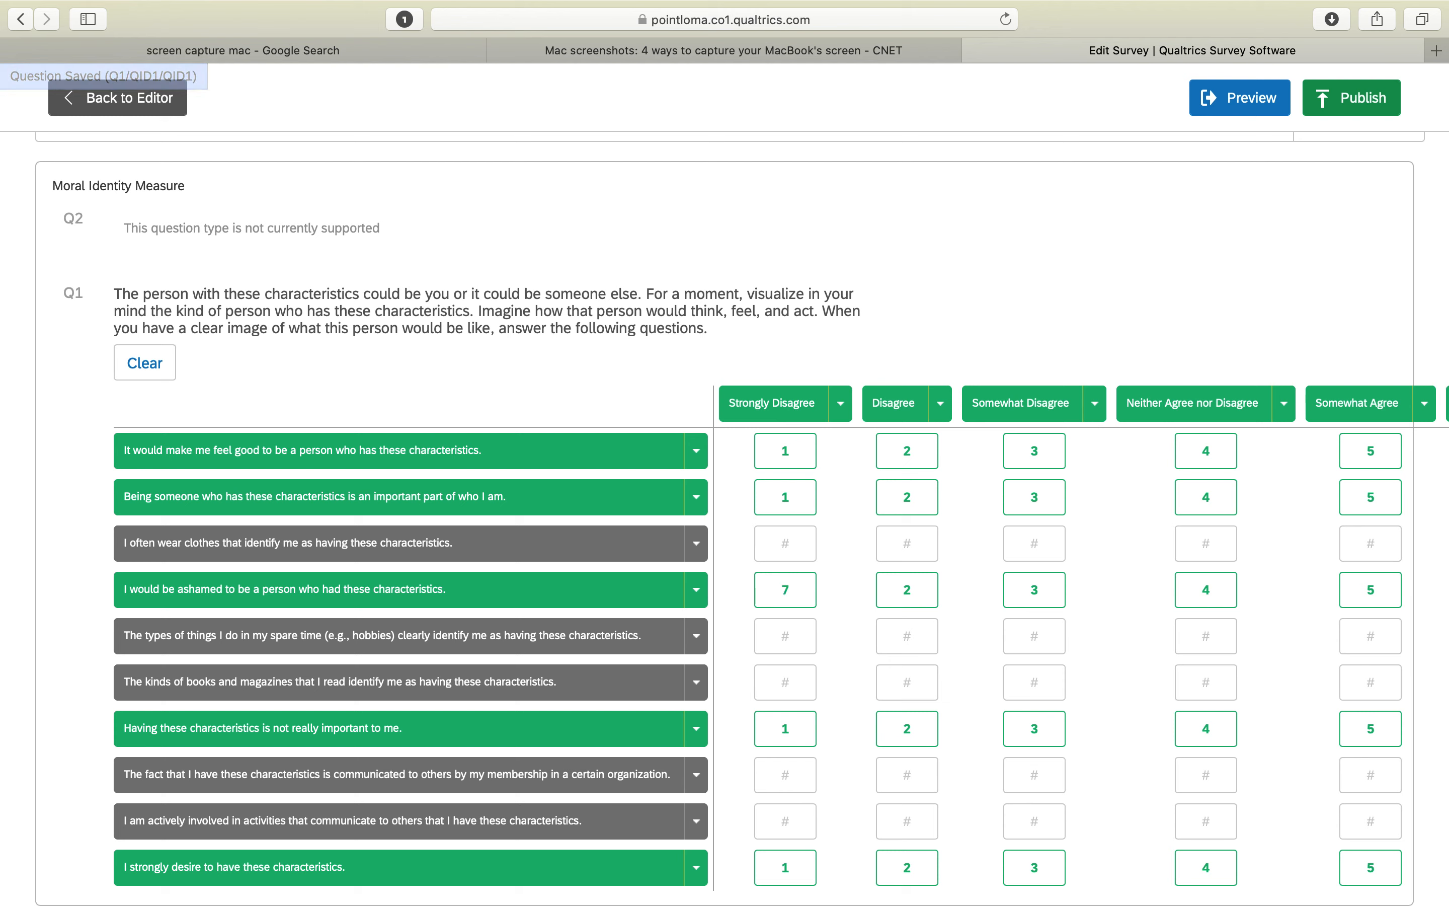
click(908, 590)
click(1039, 589)
text(5)
scroll(1156, 607, right, 5)
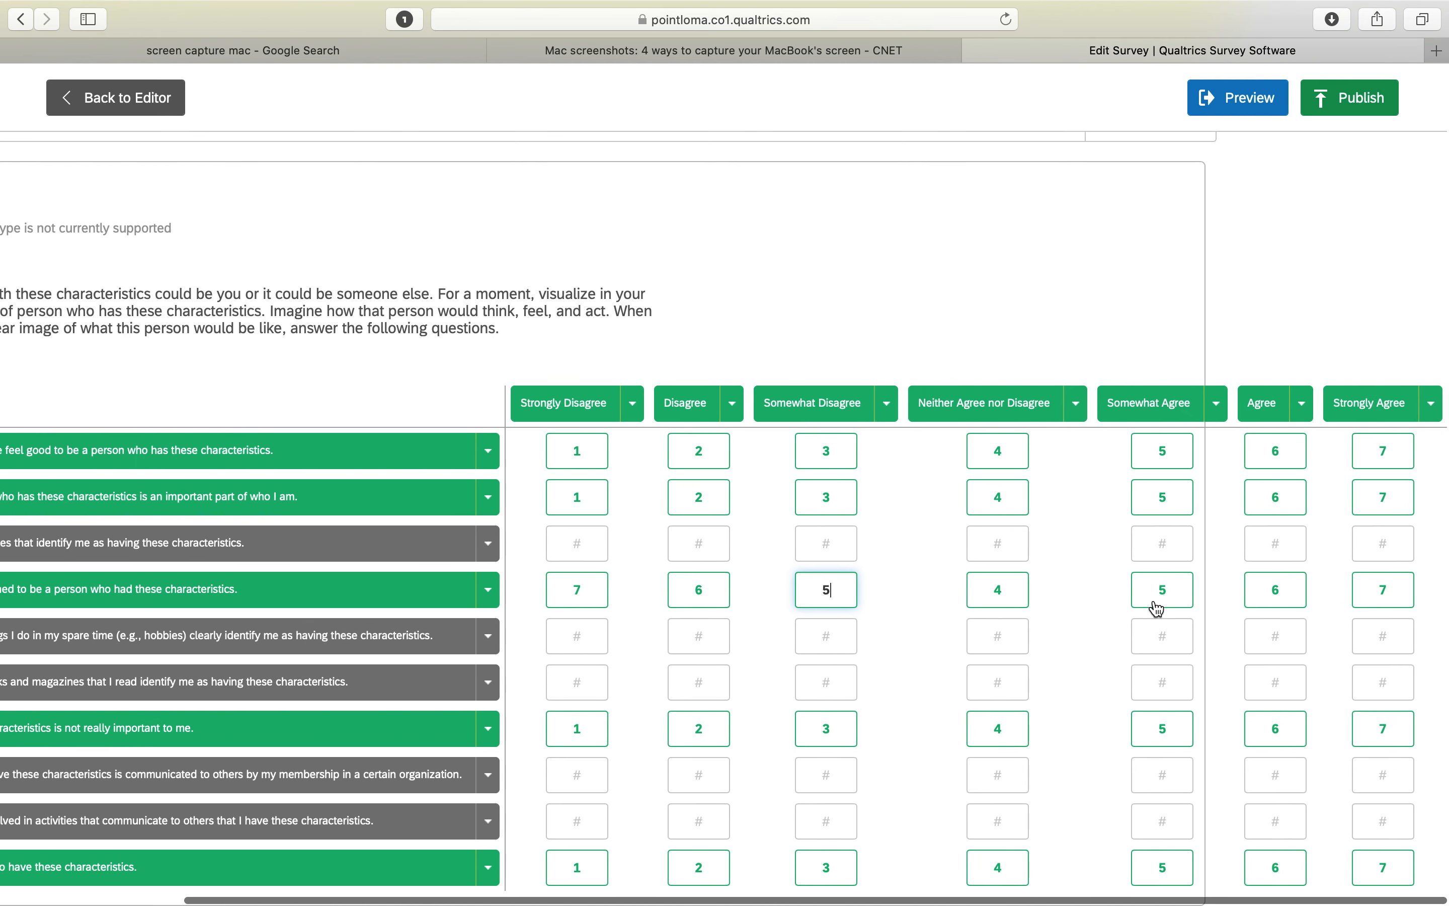
click(1169, 587)
text(3)
click(1278, 593)
text(2)
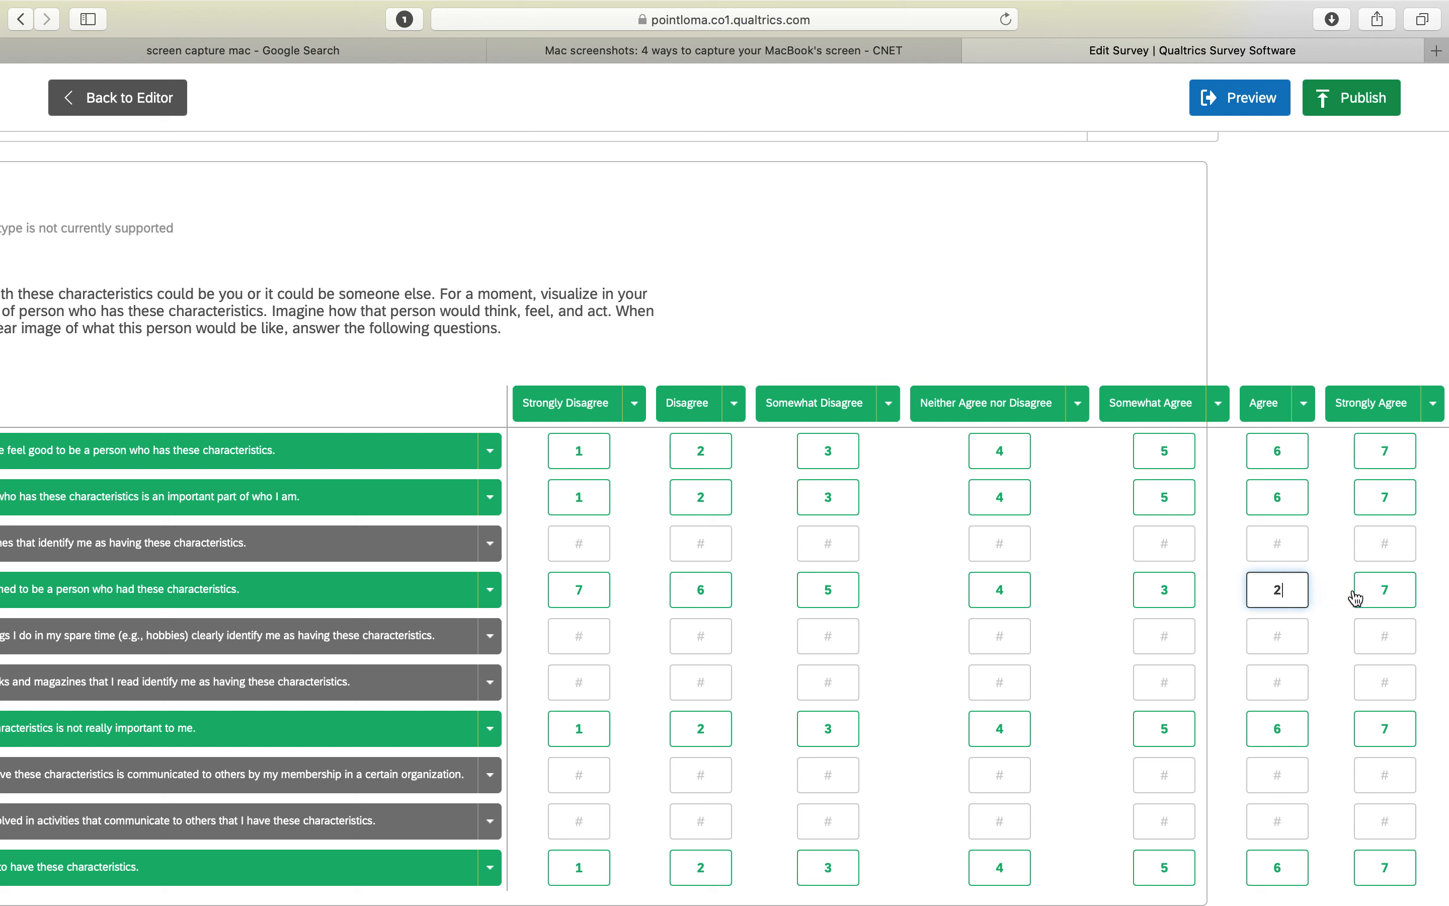
click(1384, 589)
text(1)
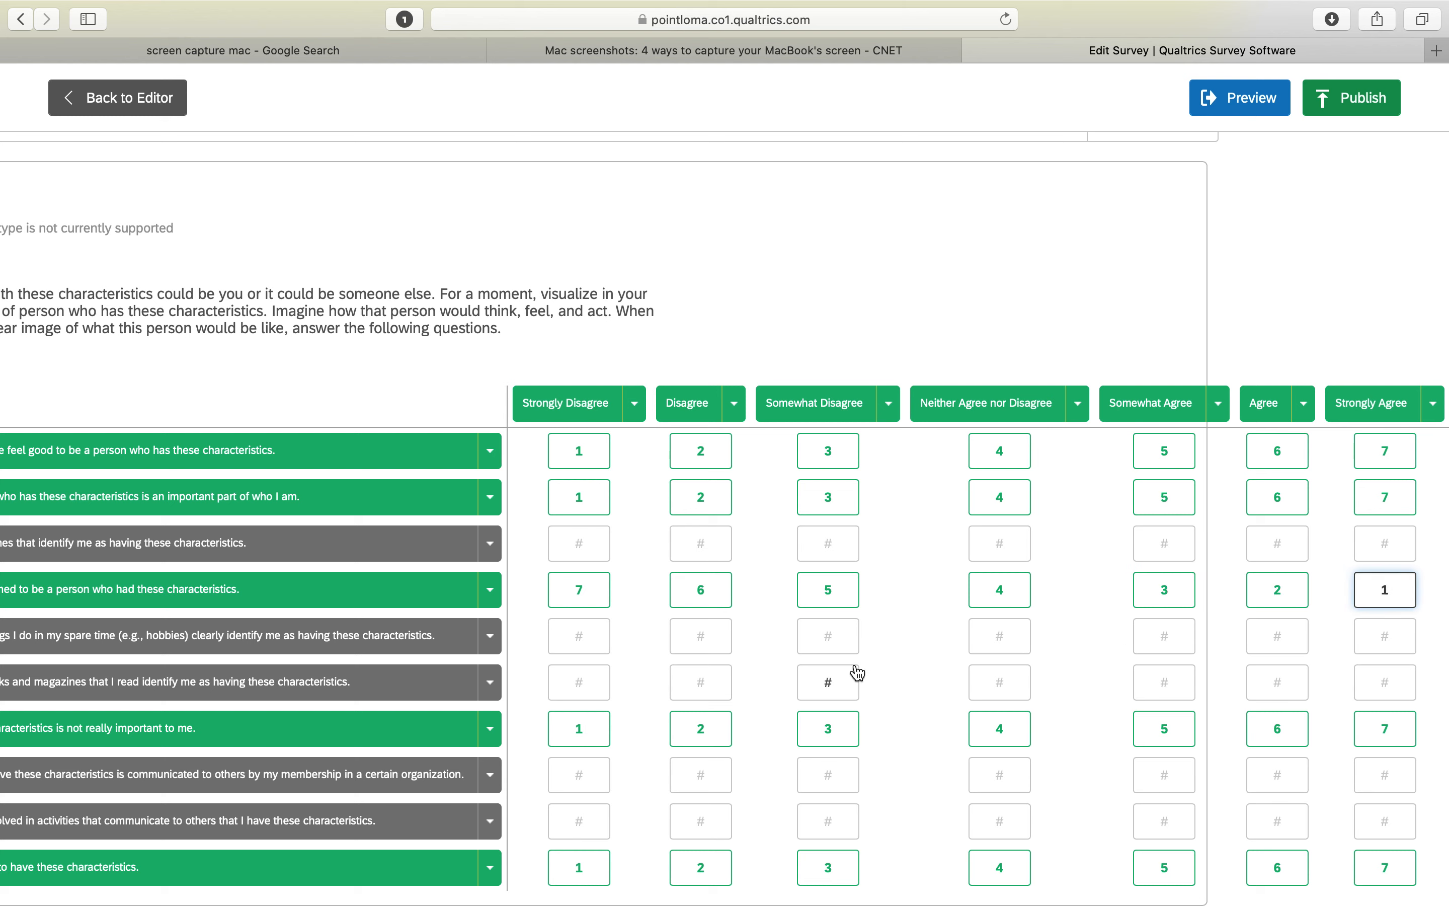
Reverse-score "Having these characteristics is not really important to me." from 7 for Strongly Disagree down to 1 for Strongly Agree
scroll(857, 671, left, 4)
click(857, 670)
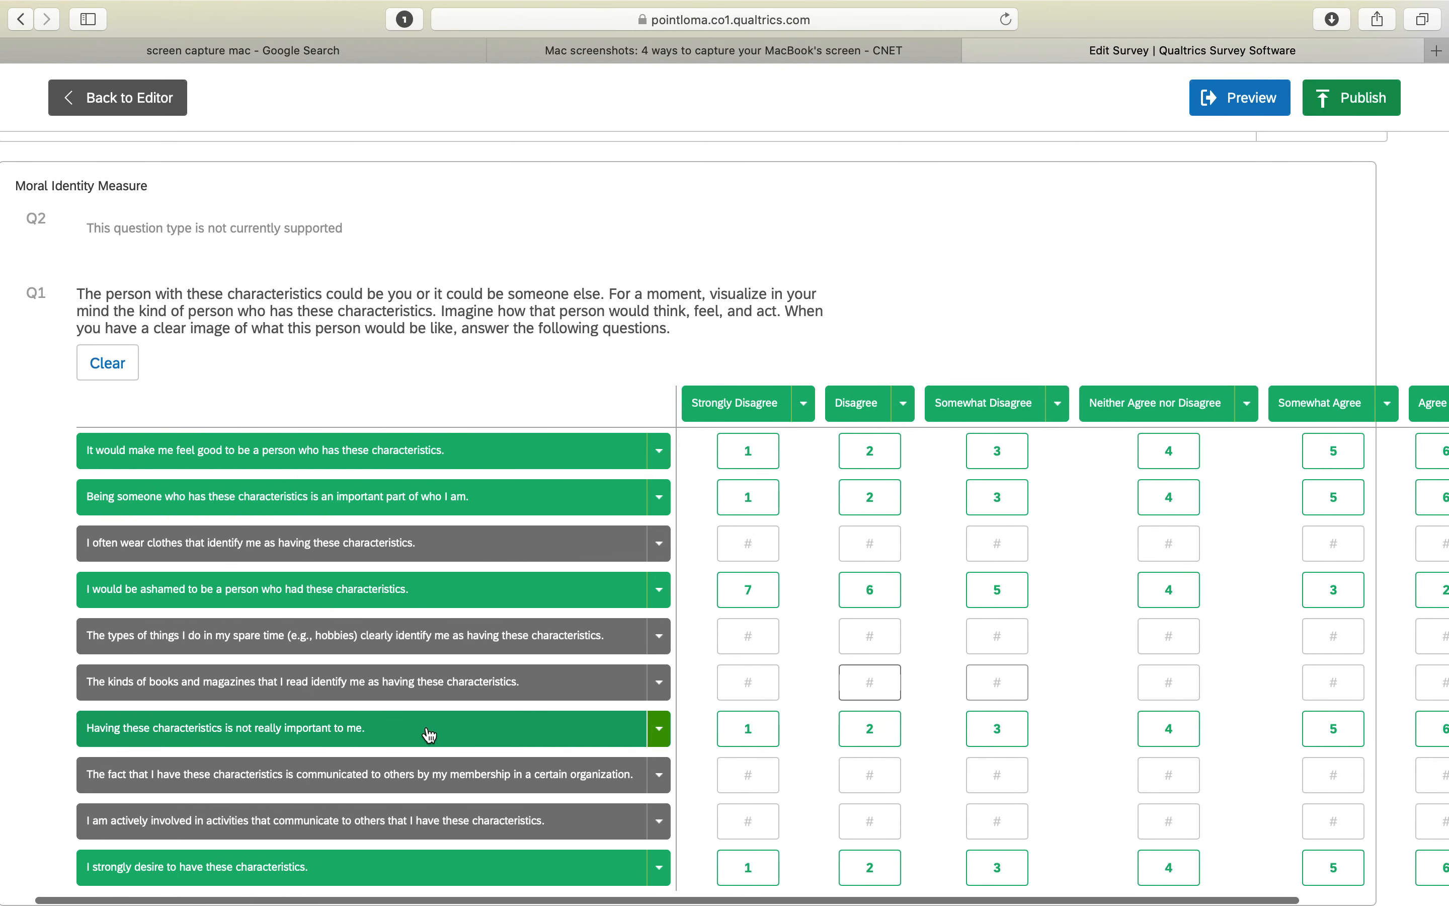
scroll(417, 732, down, 2)
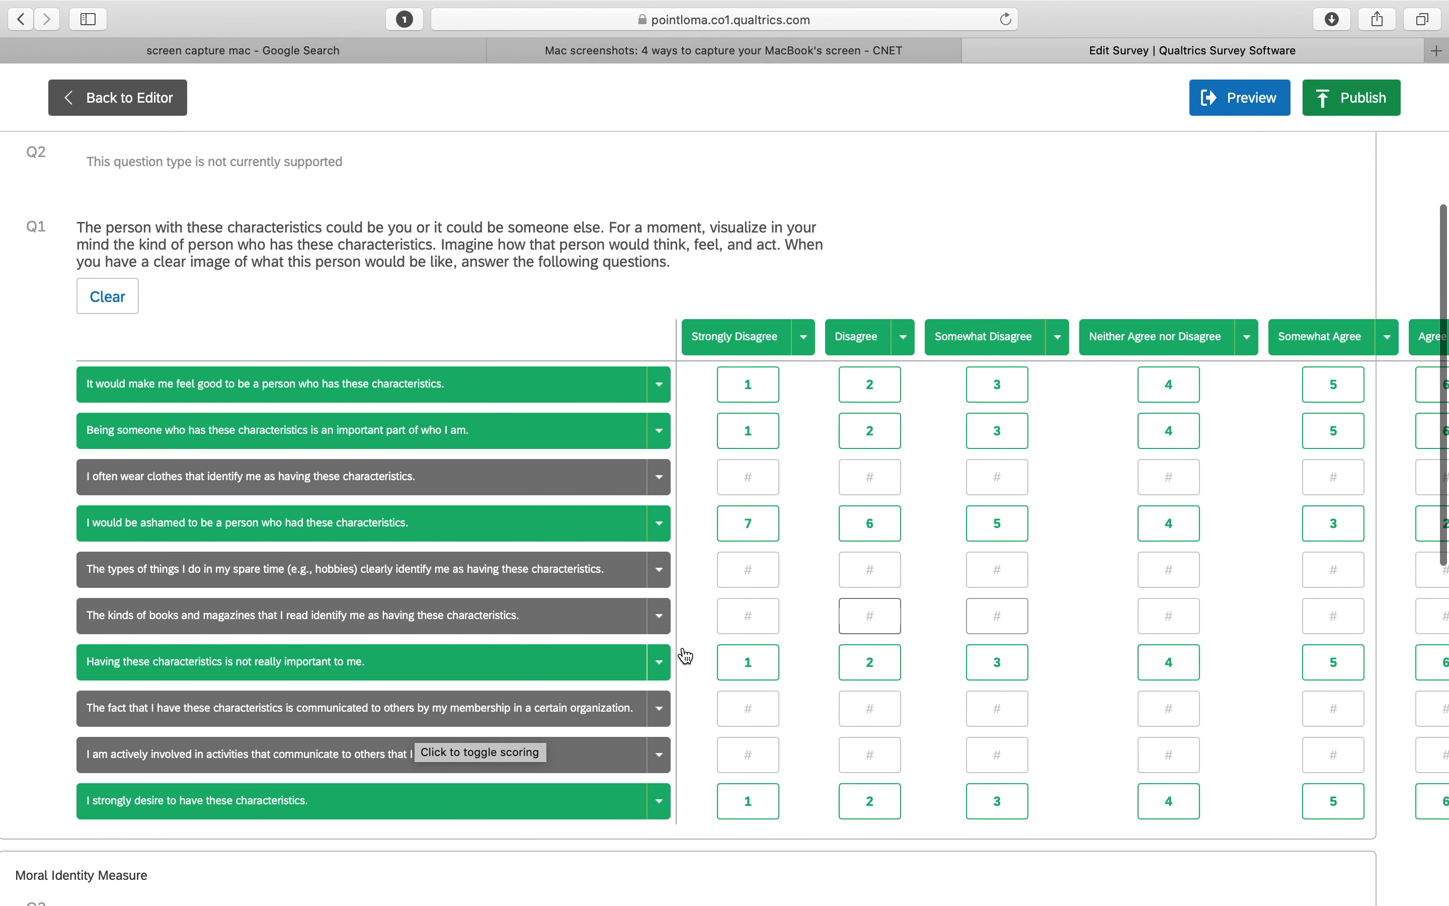
click(748, 661)
text(7)
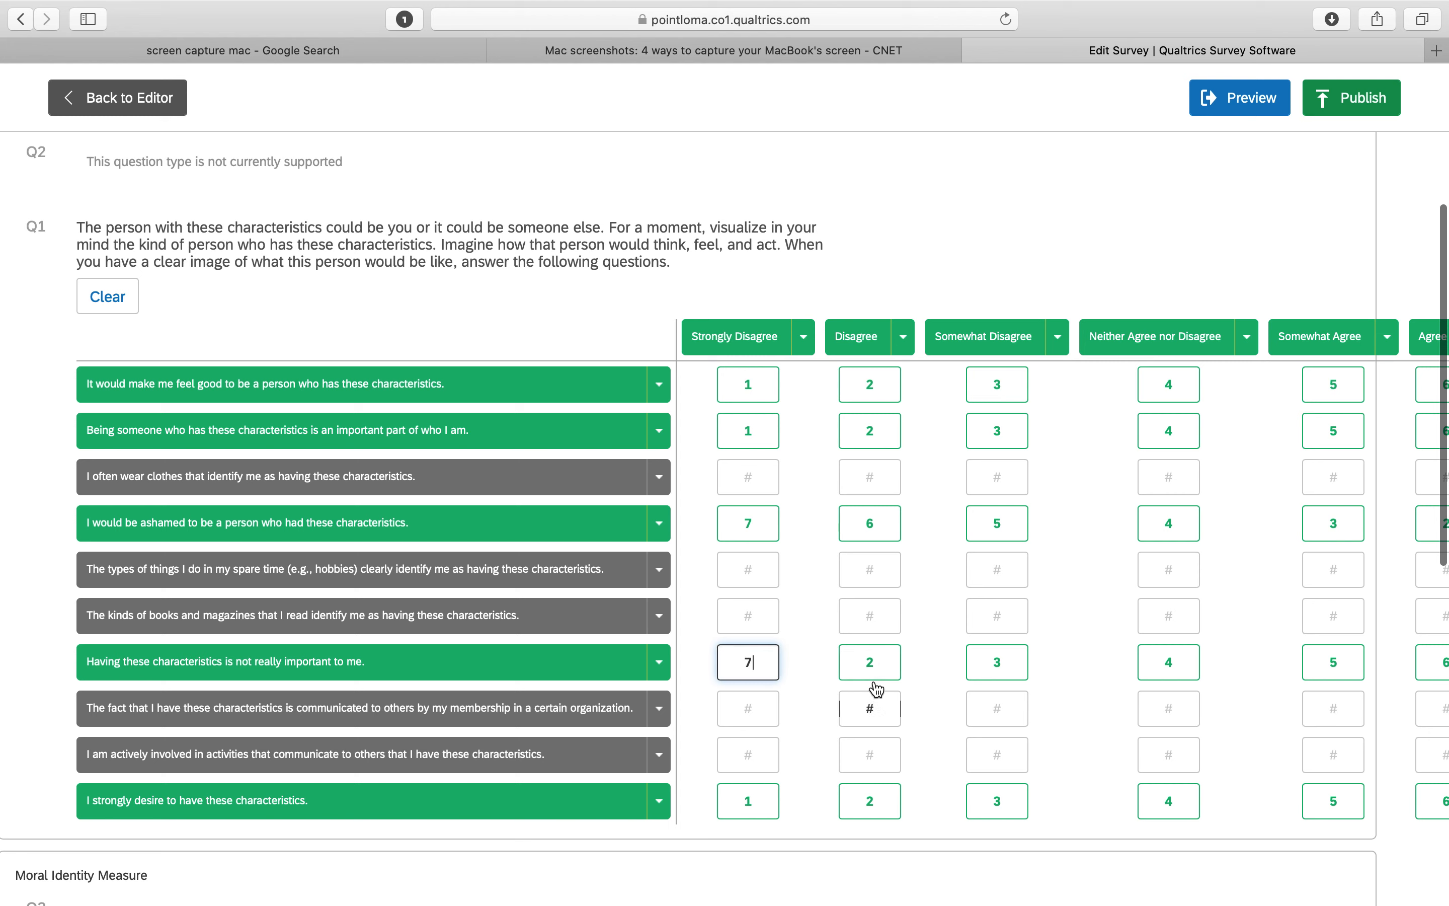
click(870, 663)
text(6)
click(998, 666)
text(5)
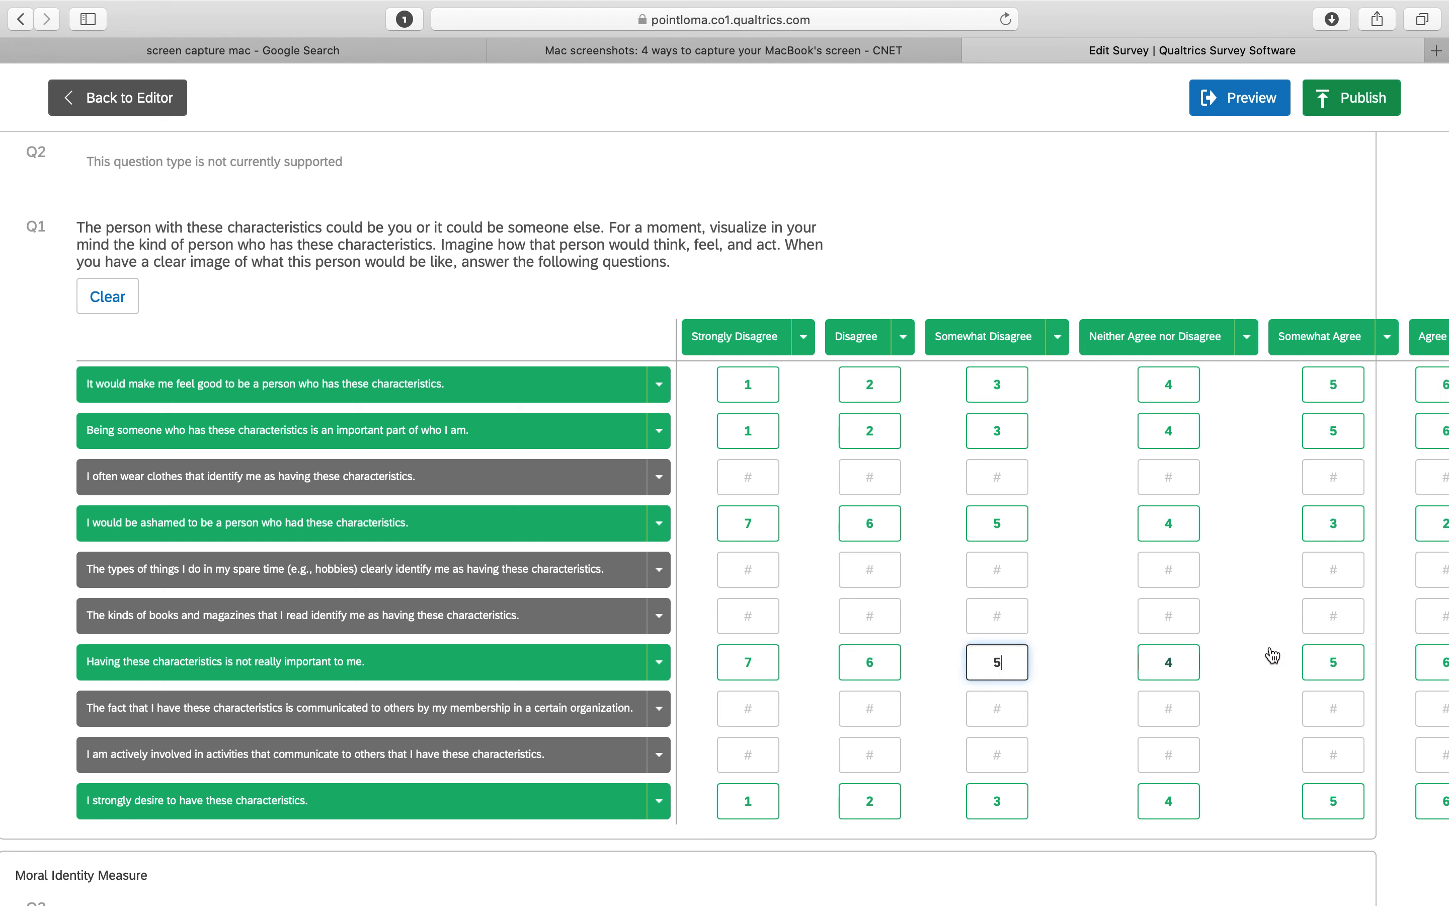
click(1335, 663)
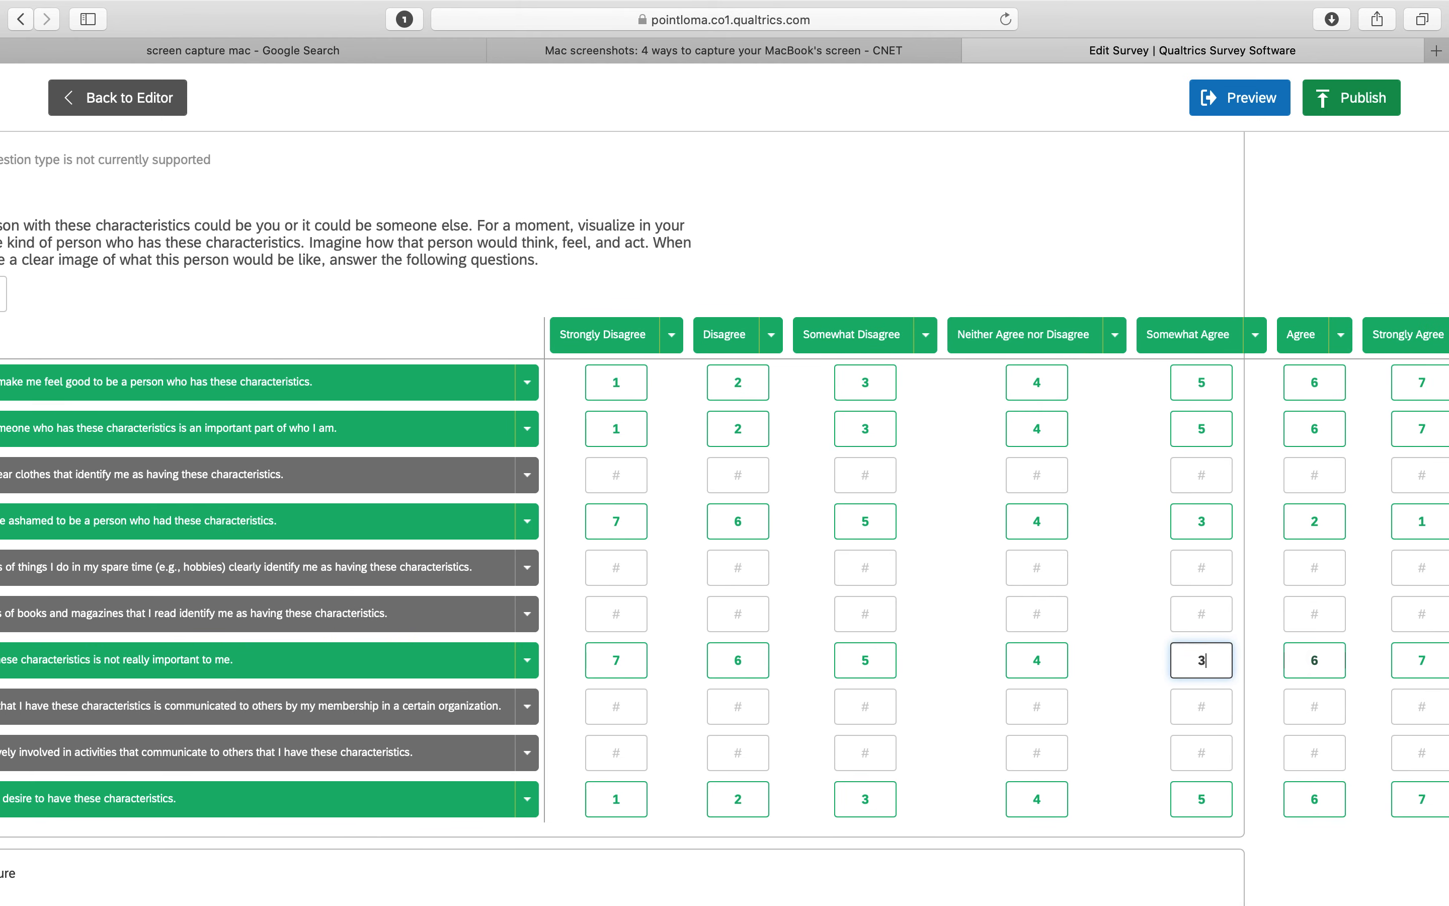
text(3)
scroll(1340, 661, right, 2)
click(1283, 646)
text(2)
click(1390, 644)
text(1)
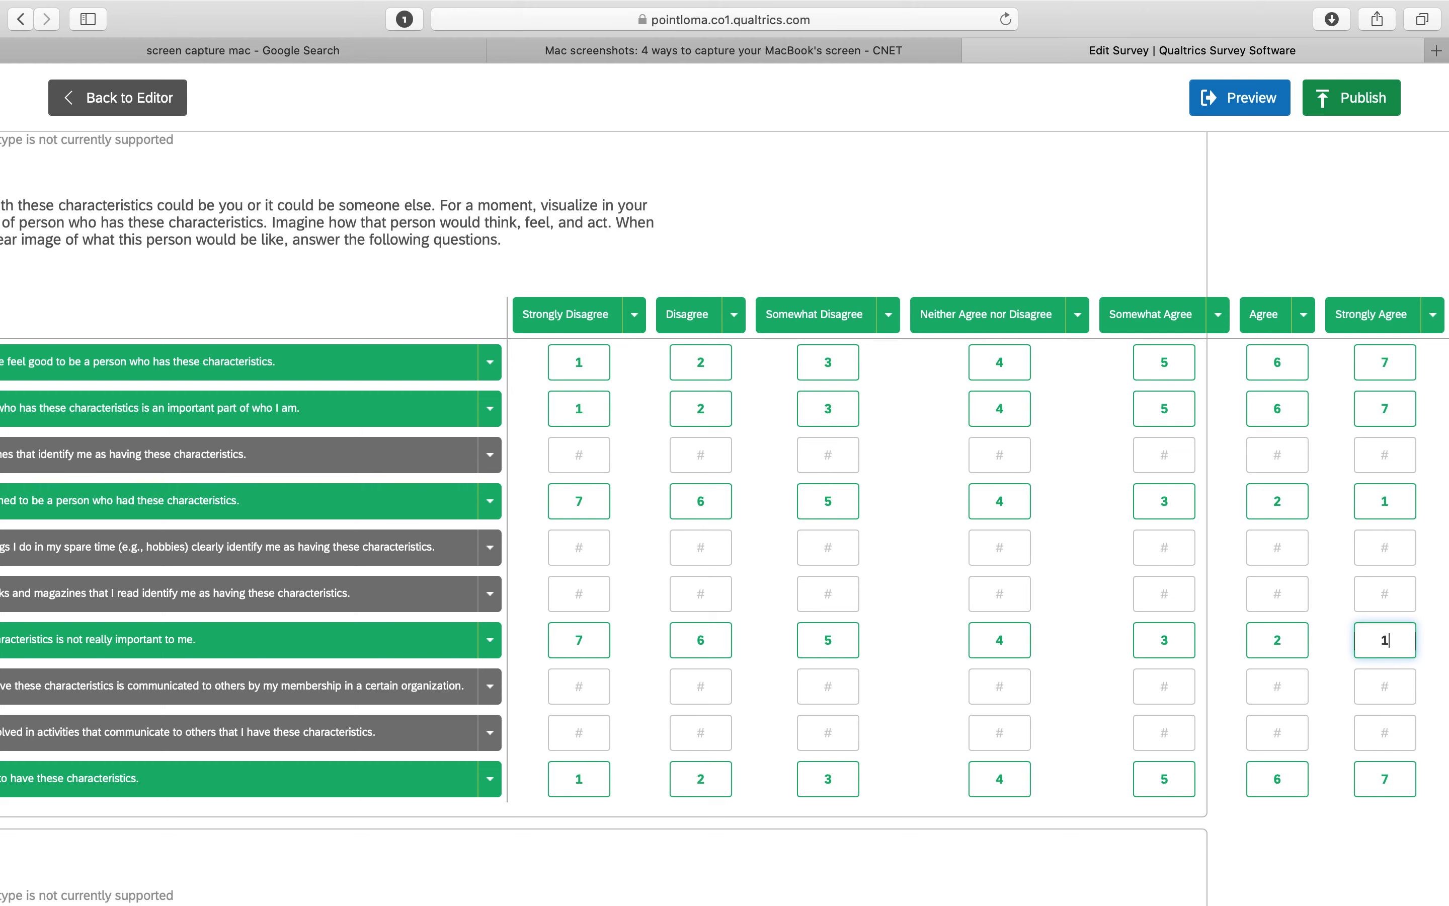
scroll(1141, 669, down, 5)
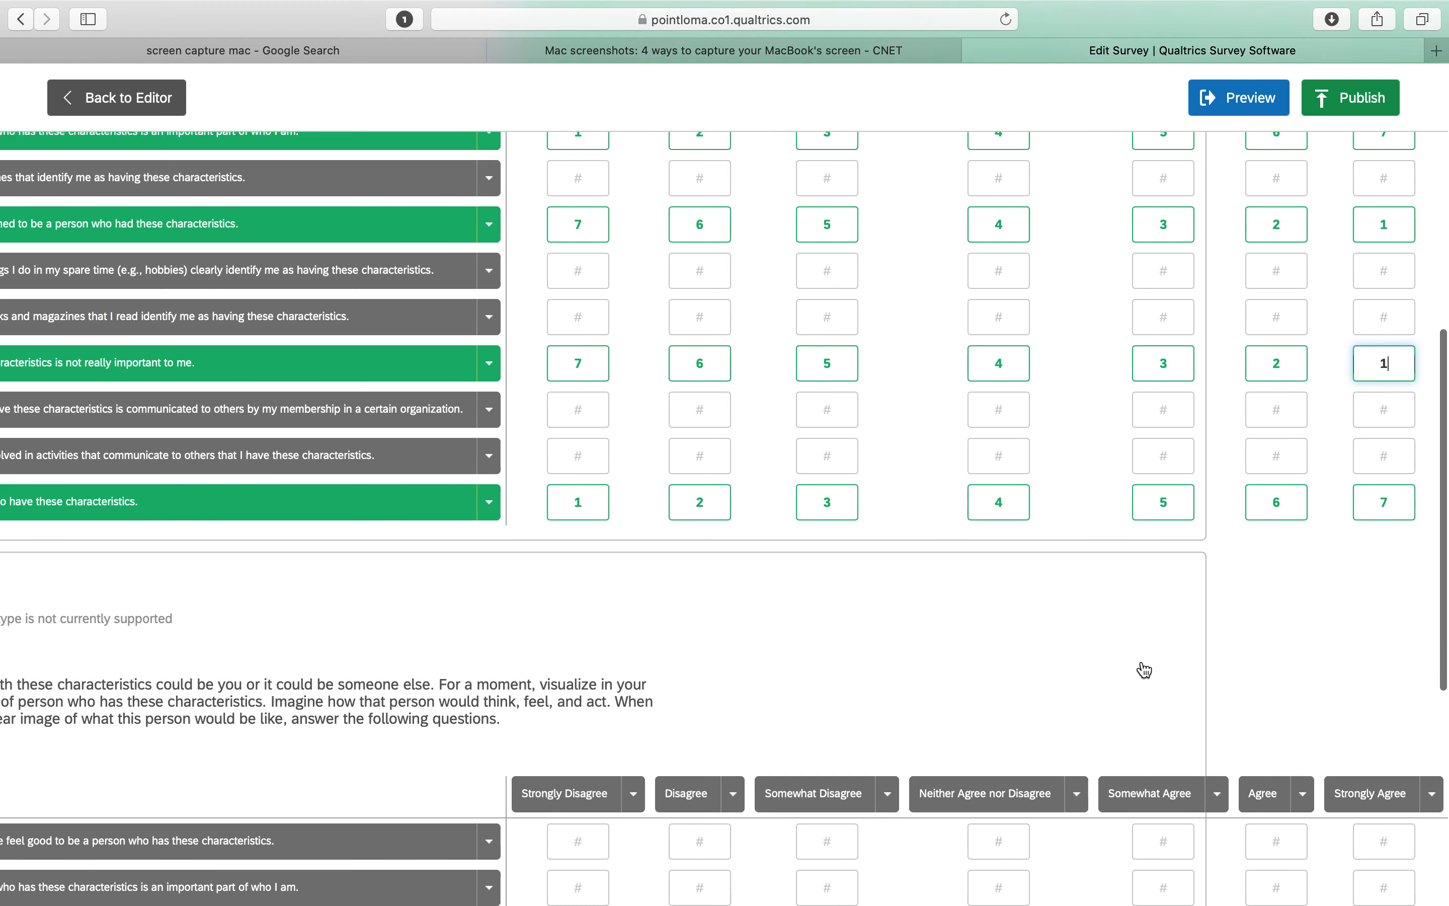
Publish the survey with the updated scoring
scroll(1143, 669, up, 10)
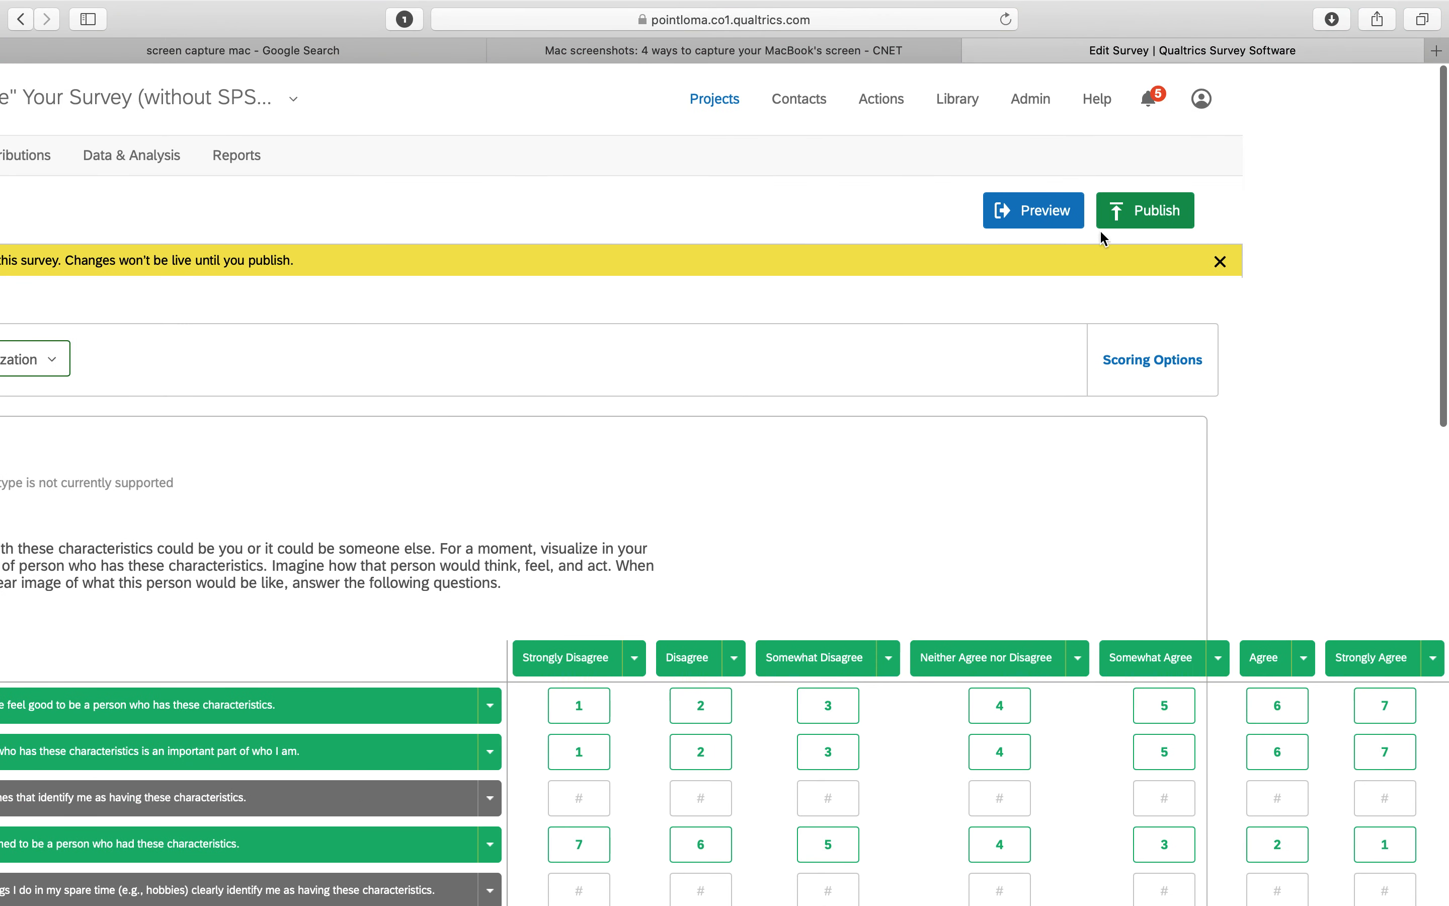
click(1153, 221)
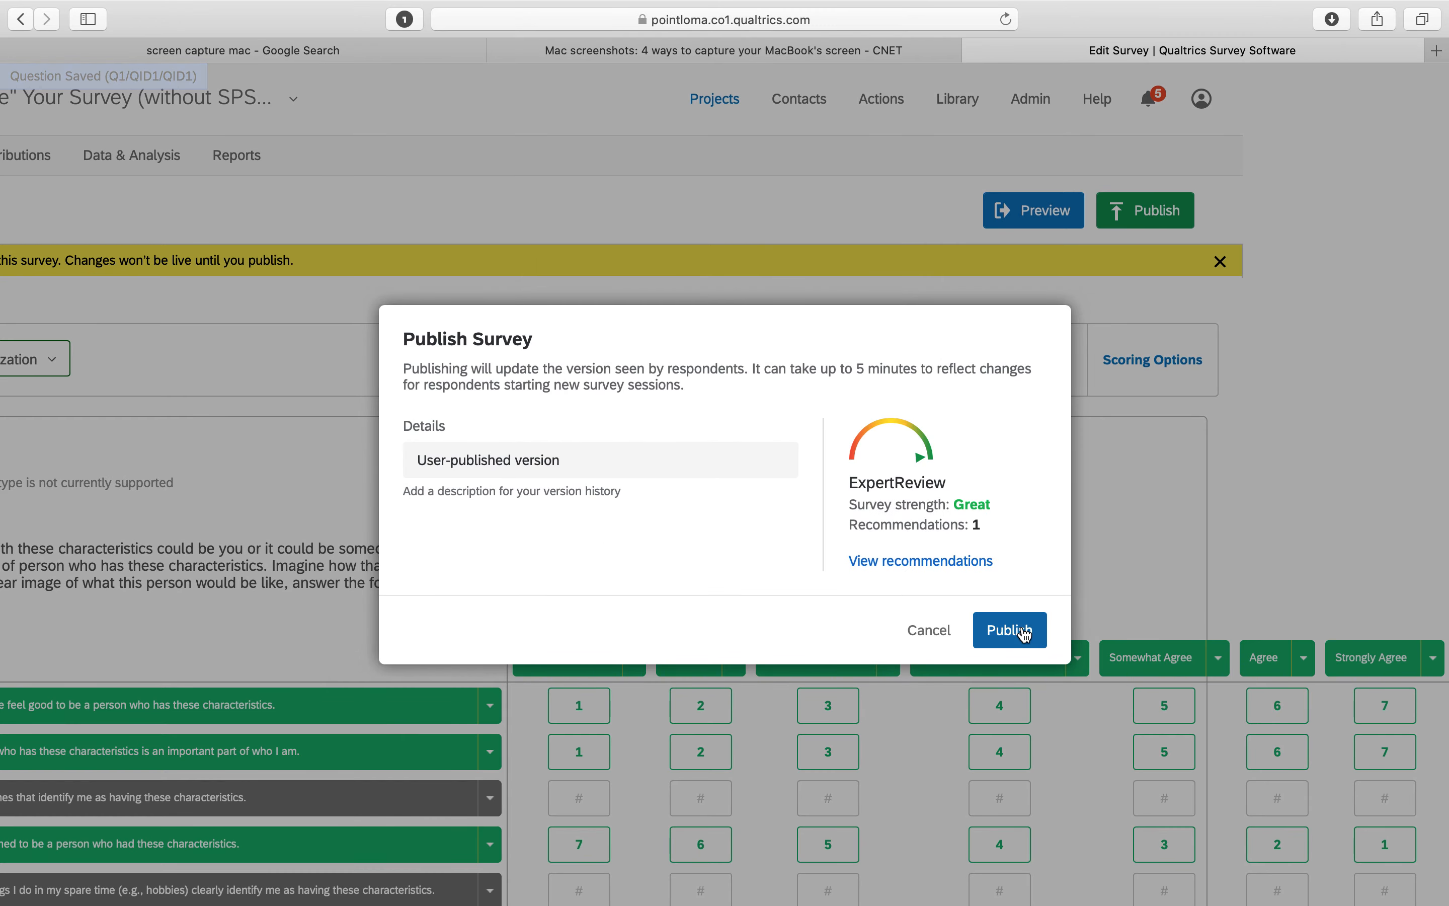
click(1025, 634)
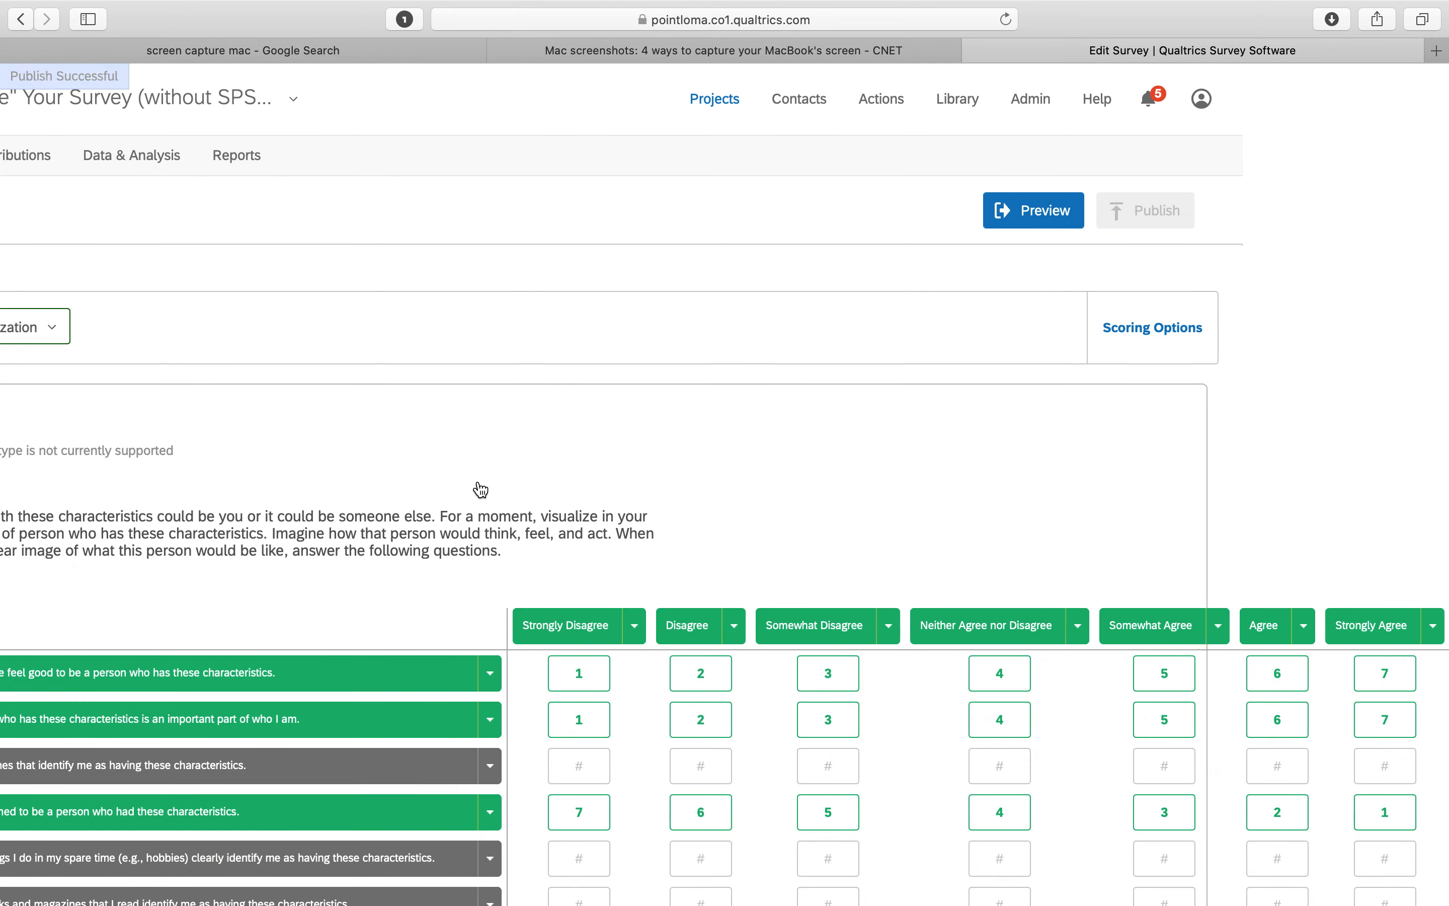
Open the survey's anonymous link from the Distributions page to take a test response
scroll(476, 489, left, 5)
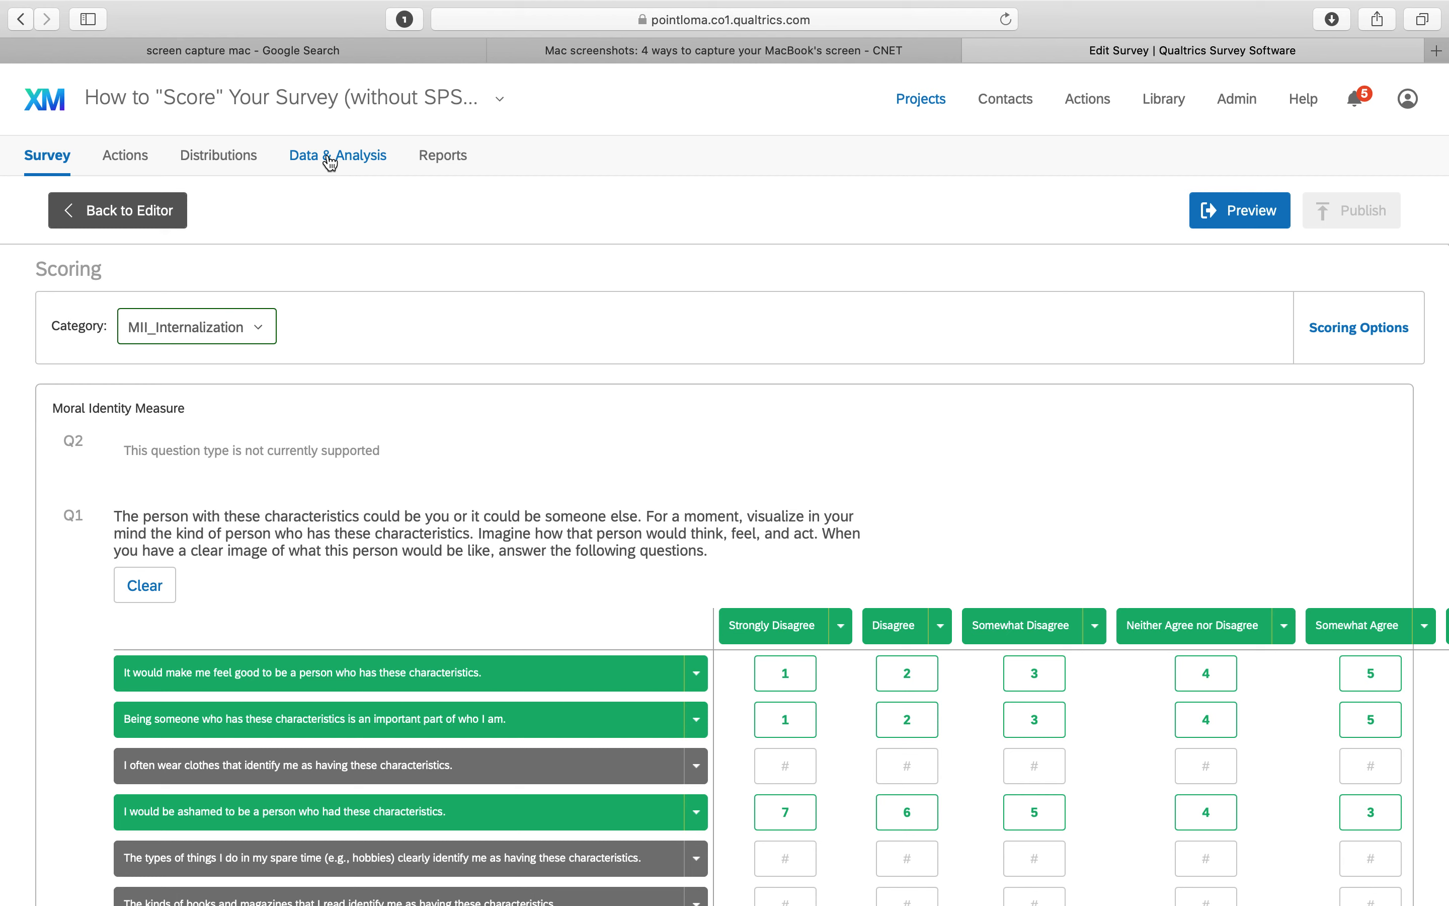
click(248, 156)
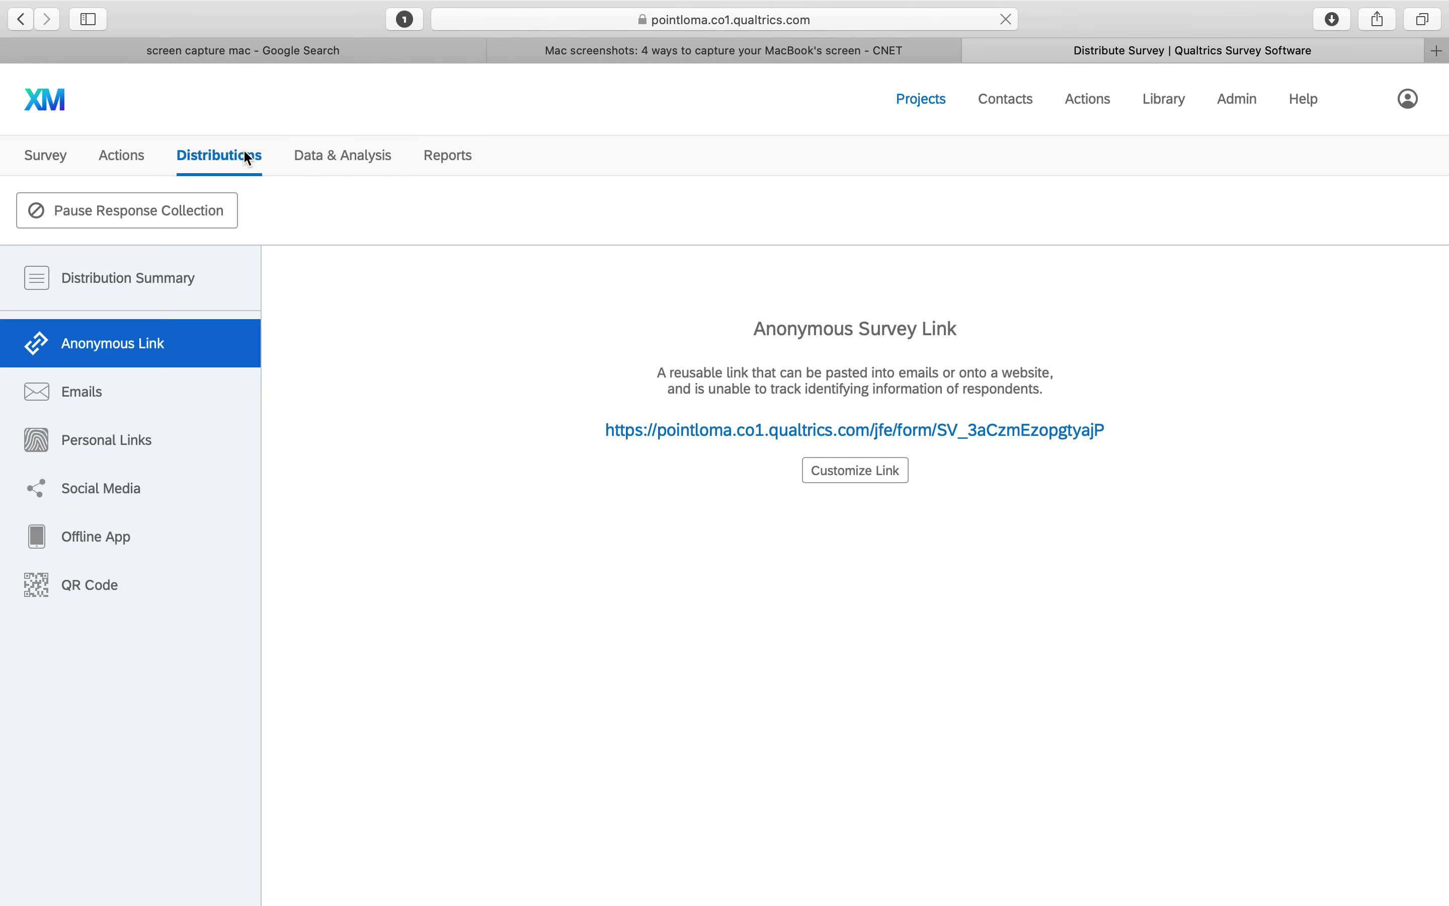
click(681, 431)
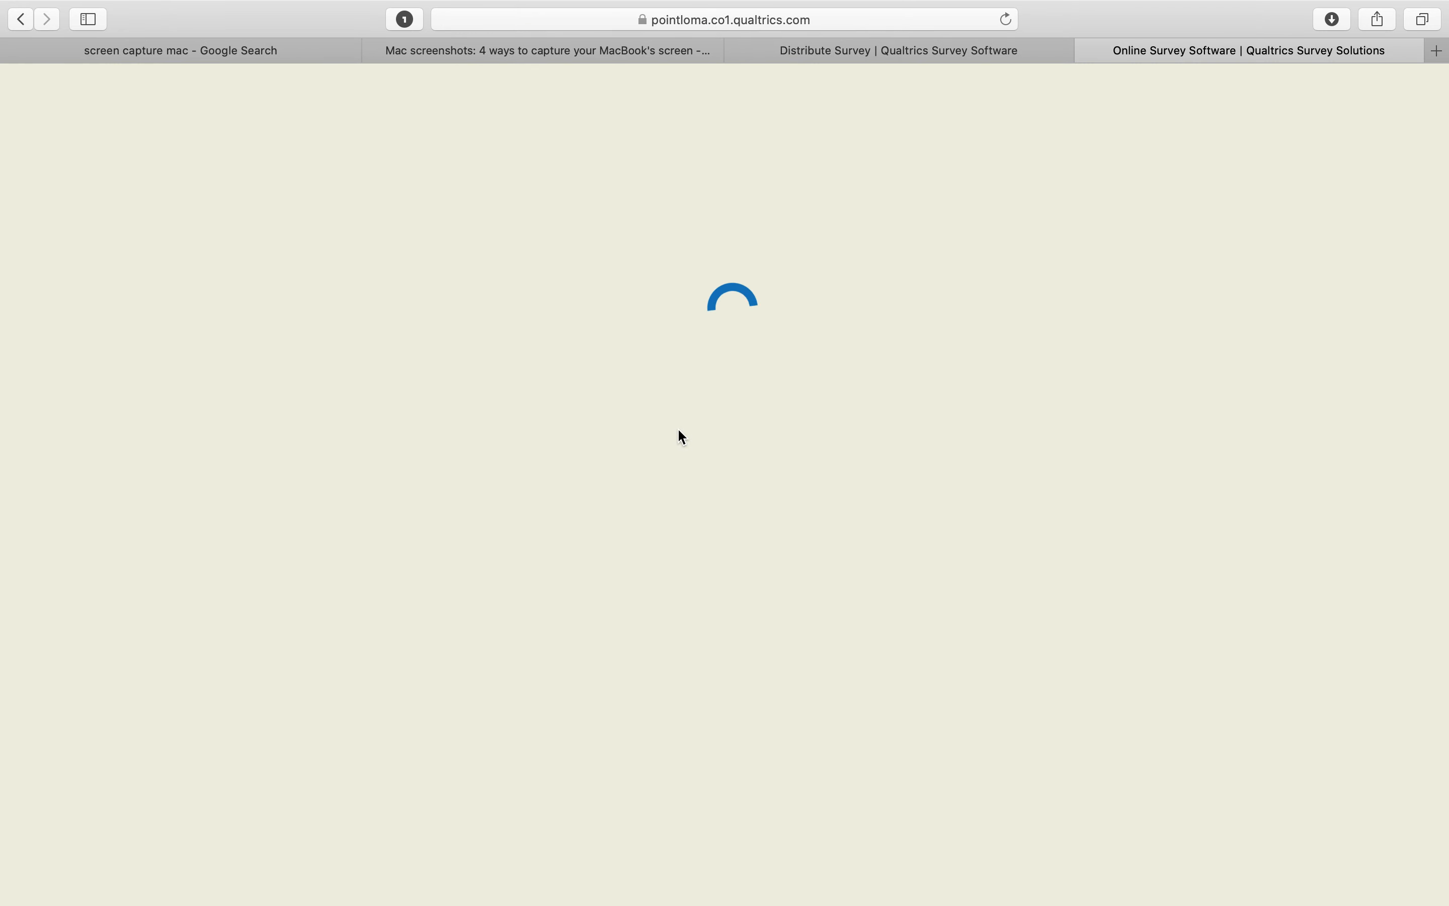
Answer the symbolization statements about clothes, spare-time activities, books, organization membership and involvement with Strongly Agree
scroll(1018, 459, down, 5)
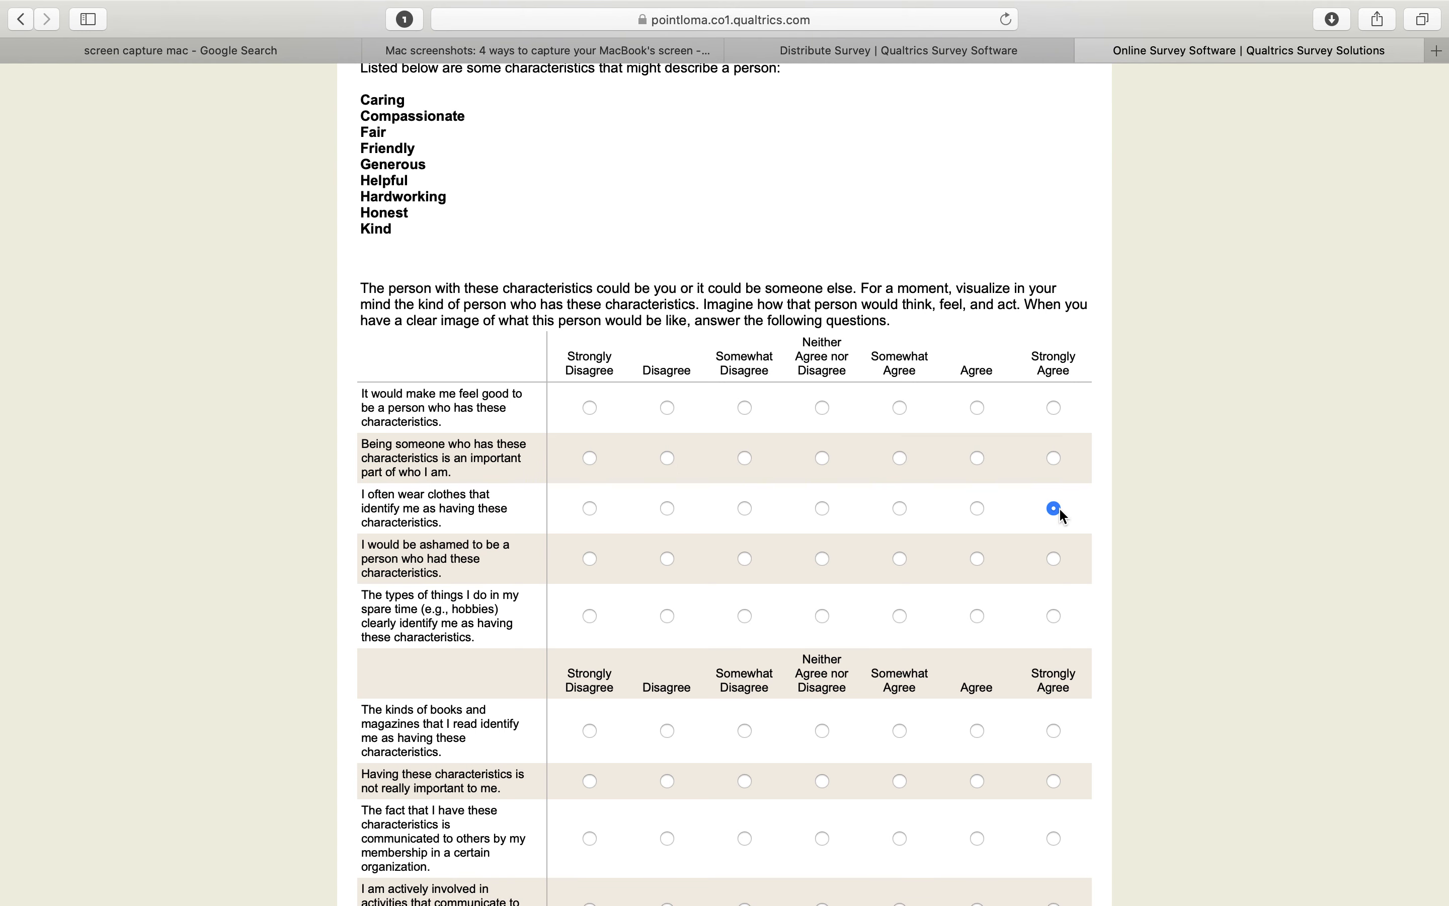
click(1054, 616)
scroll(1054, 615, down, 4)
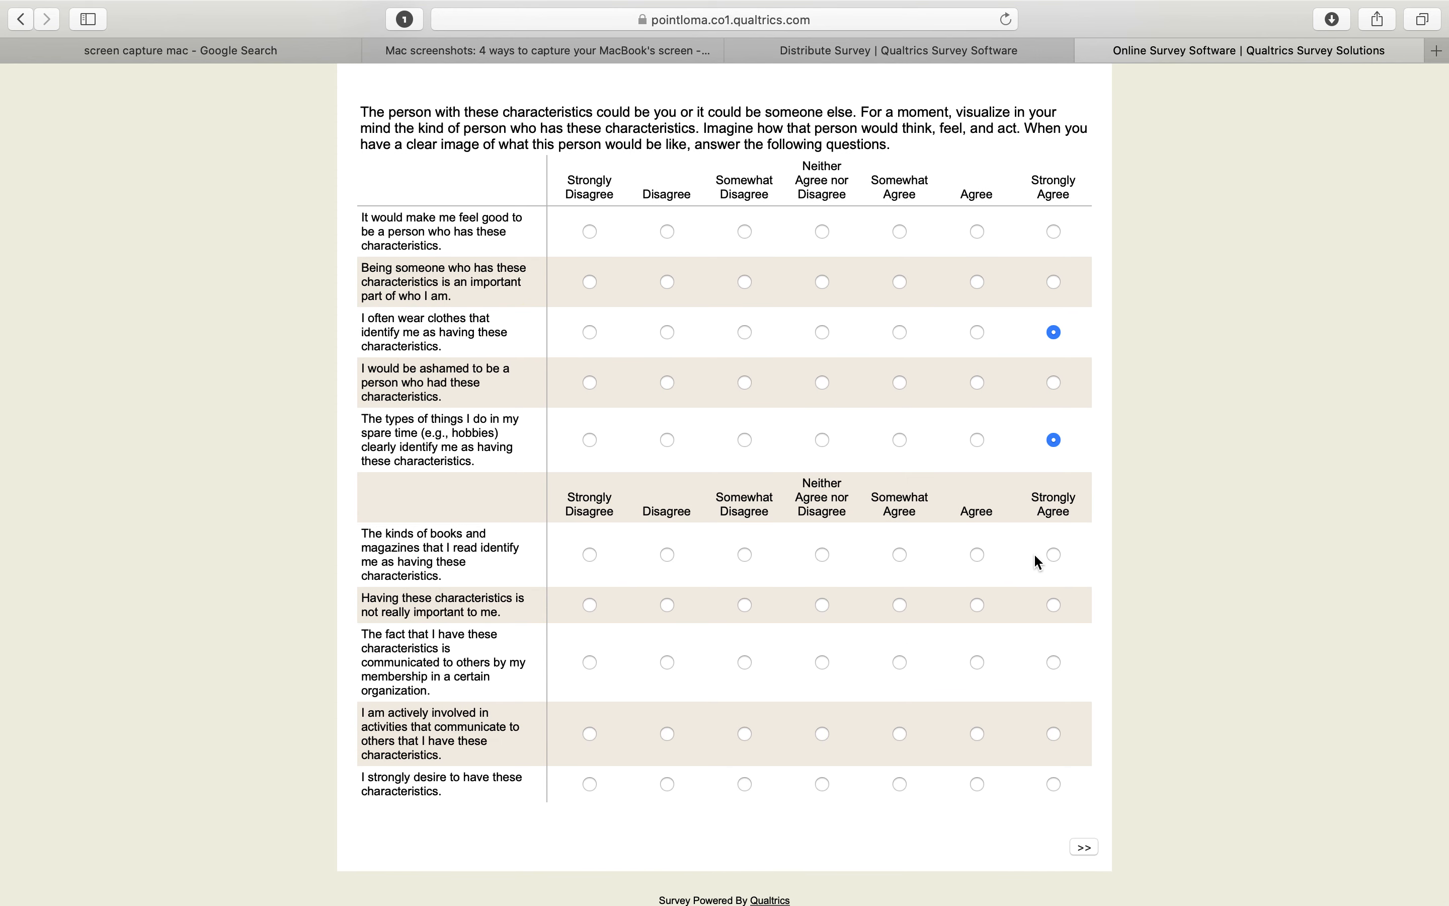
click(1056, 556)
scroll(802, 320, up, 2)
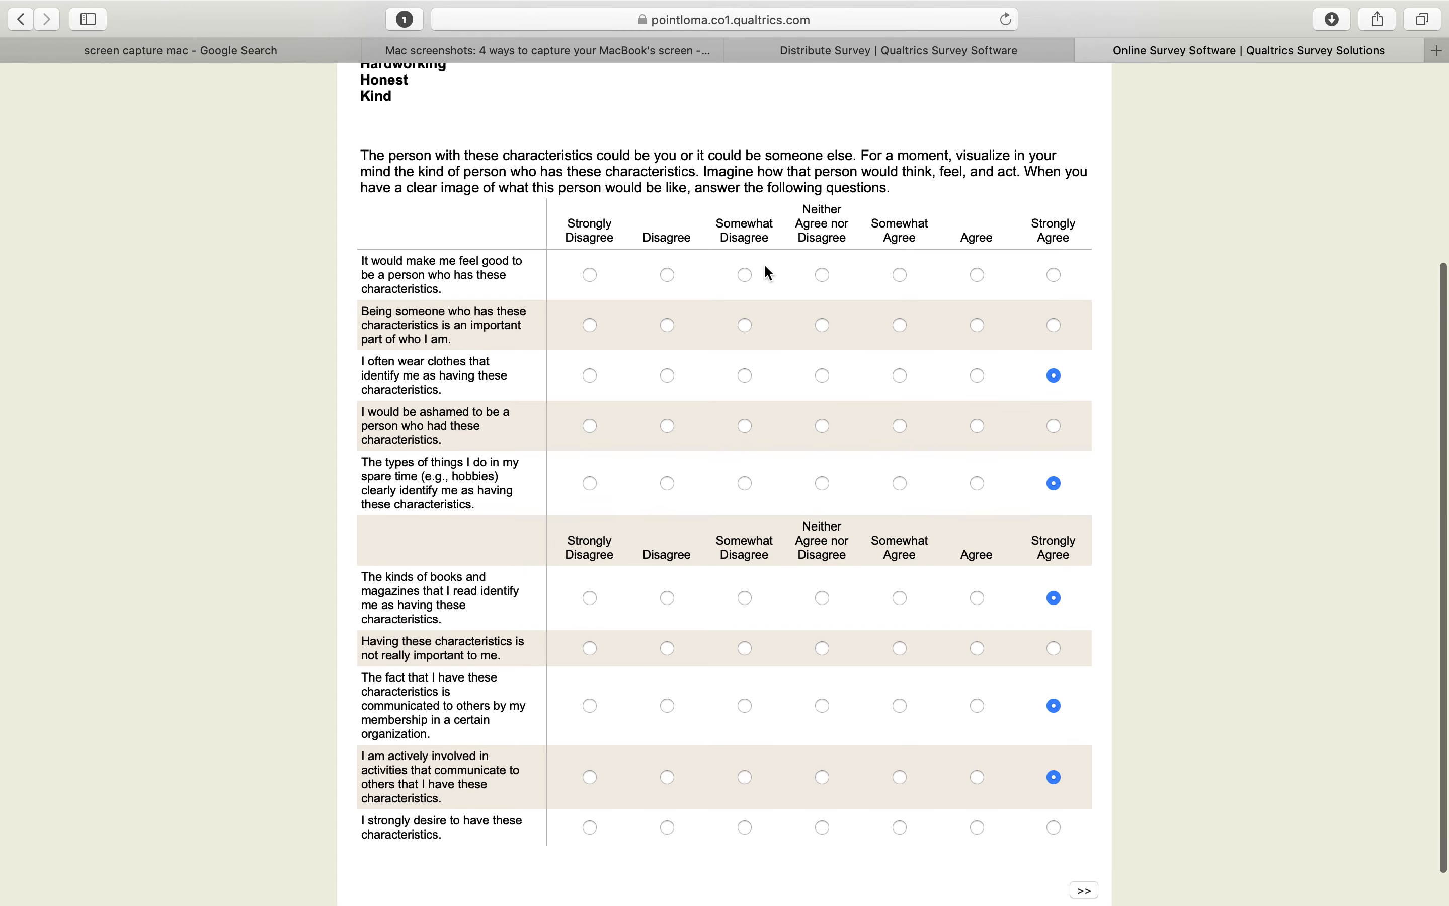
Answer the remaining statements with Neither Agree nor Disagree and submit the test response
click(825, 273)
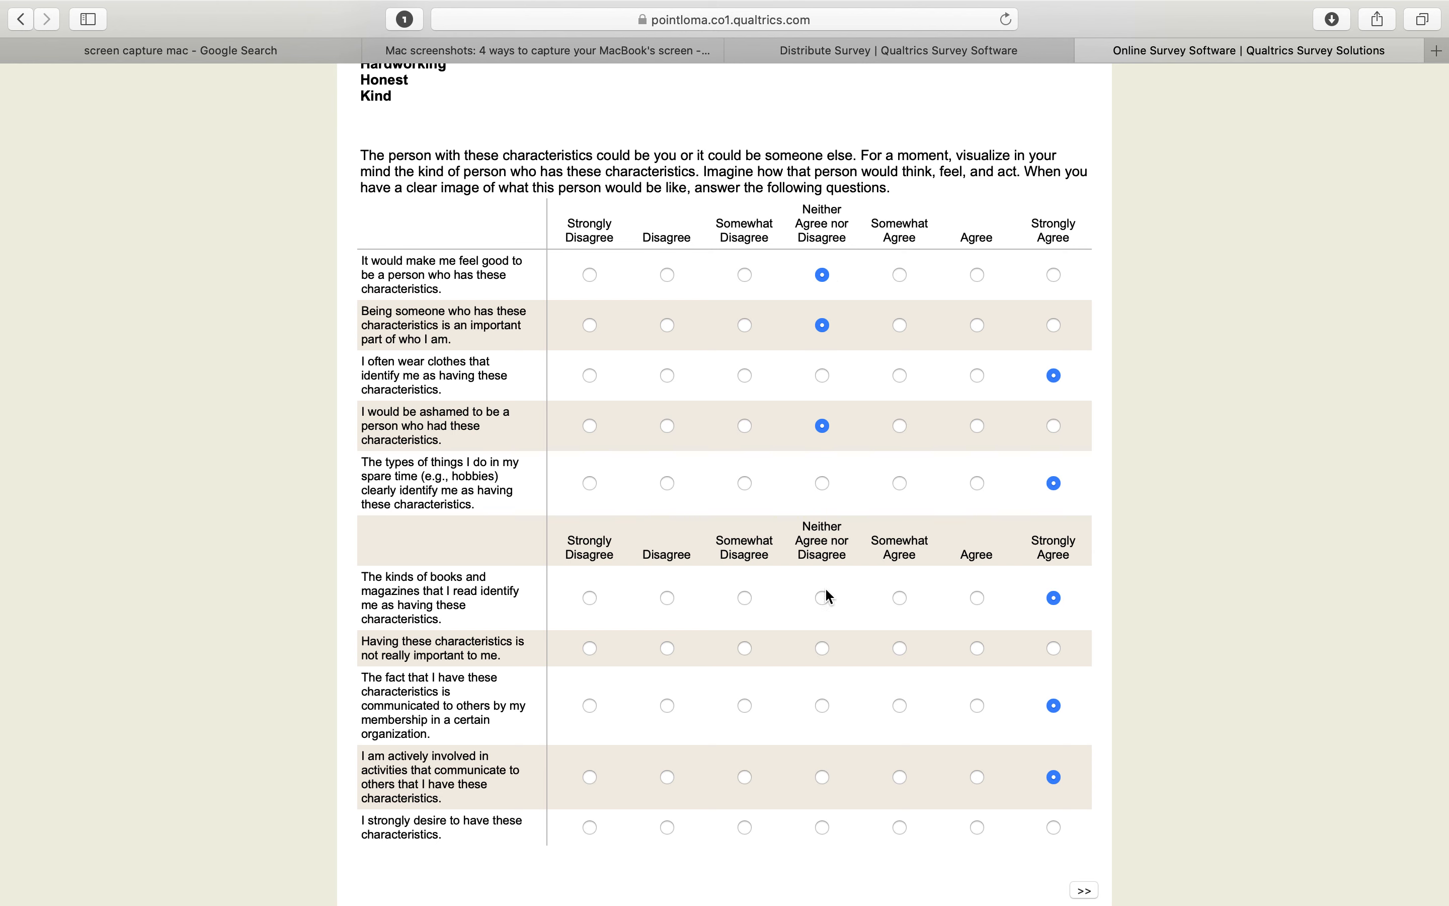
click(824, 651)
scroll(1165, 757, down, 2)
click(1087, 848)
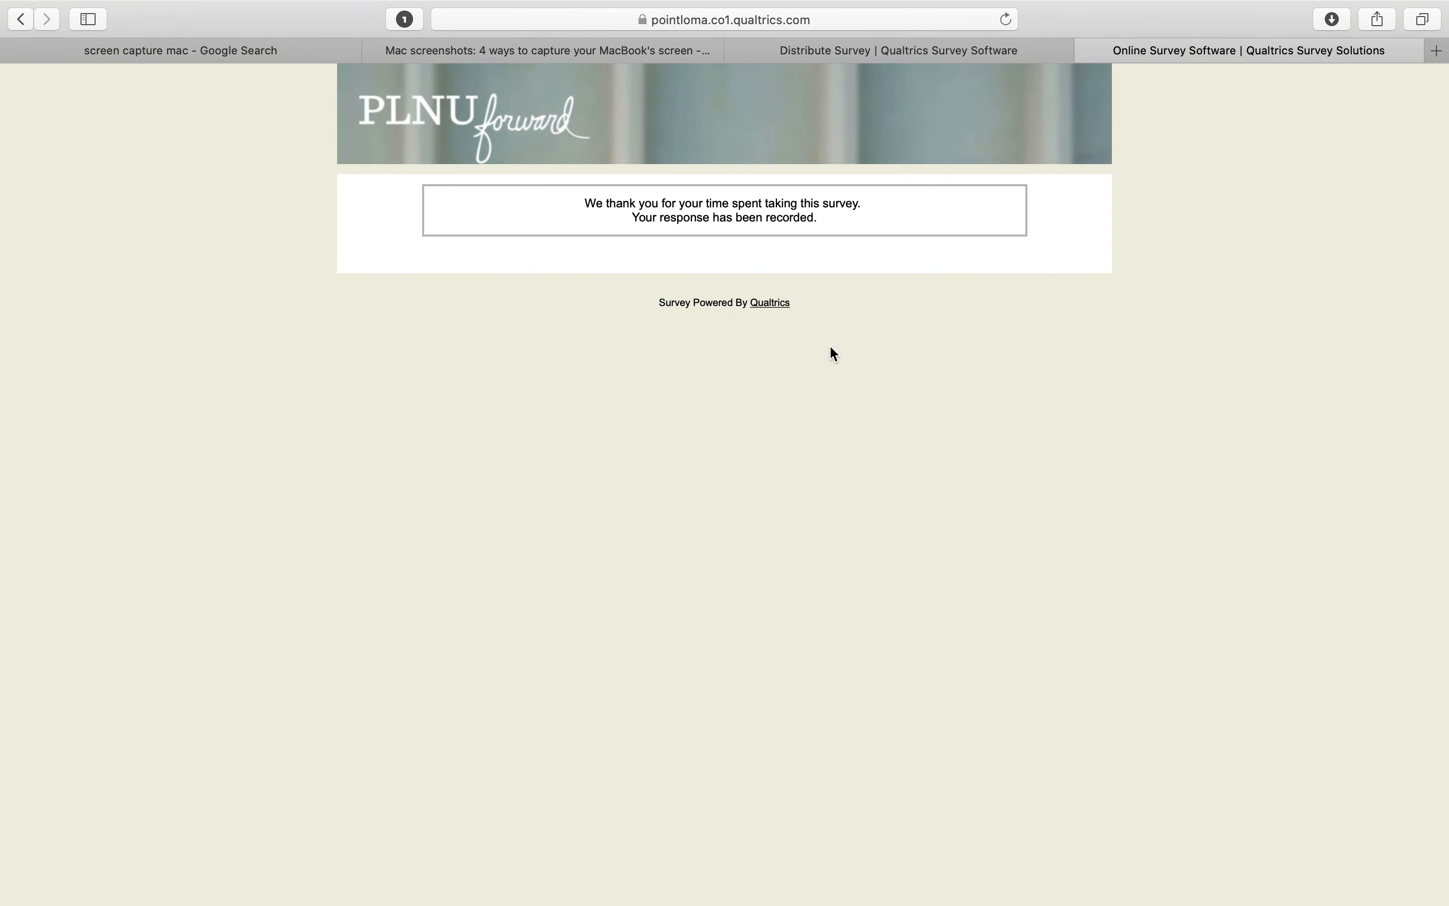
Return to the survey and export the response data as an SPSS file from Data & Analysis
click(1086, 50)
click(343, 173)
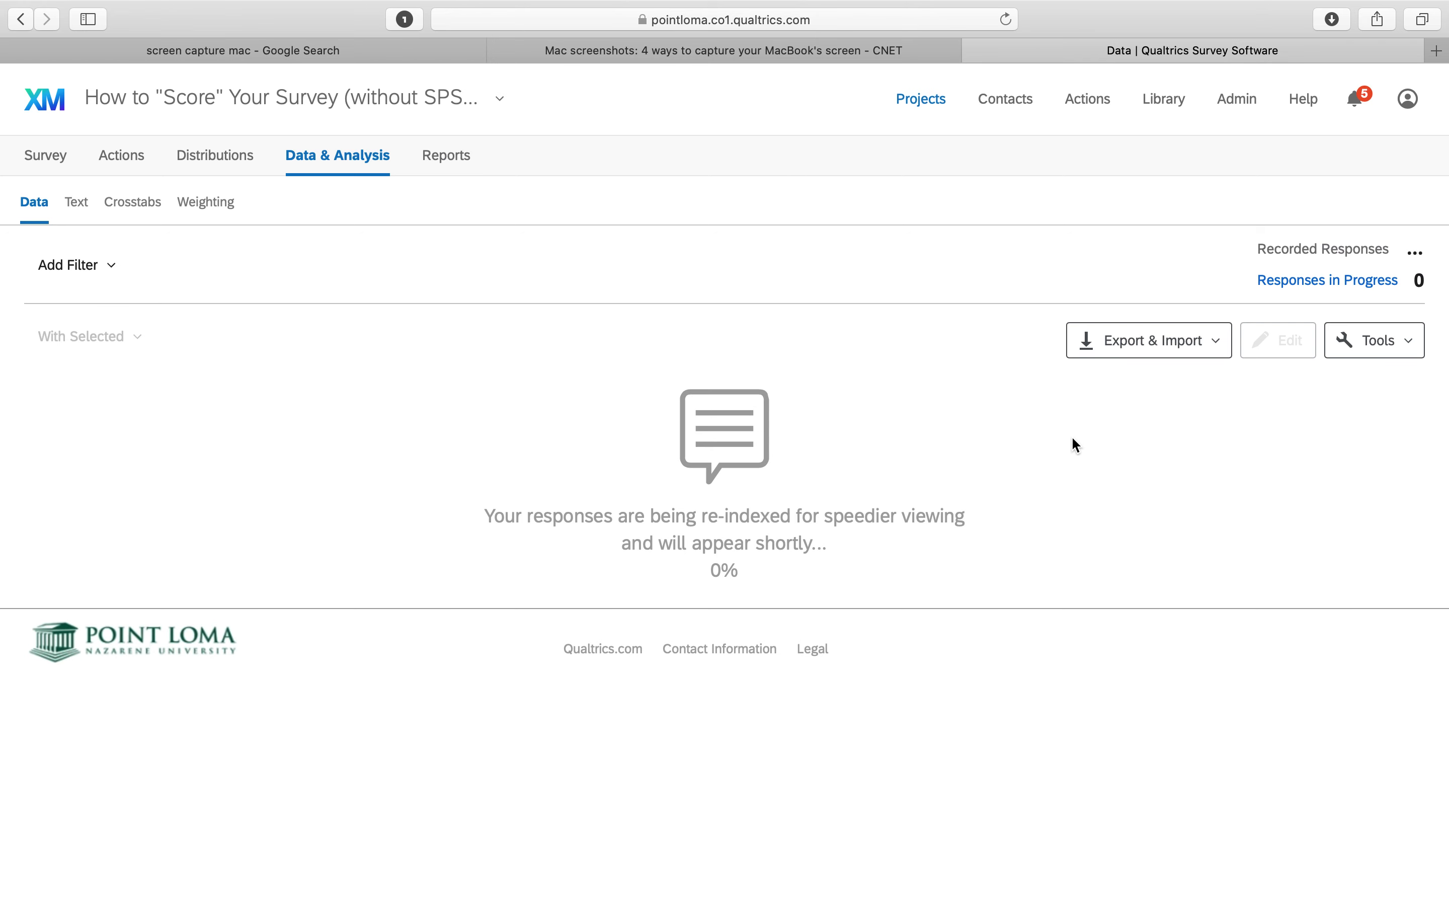
click(1166, 346)
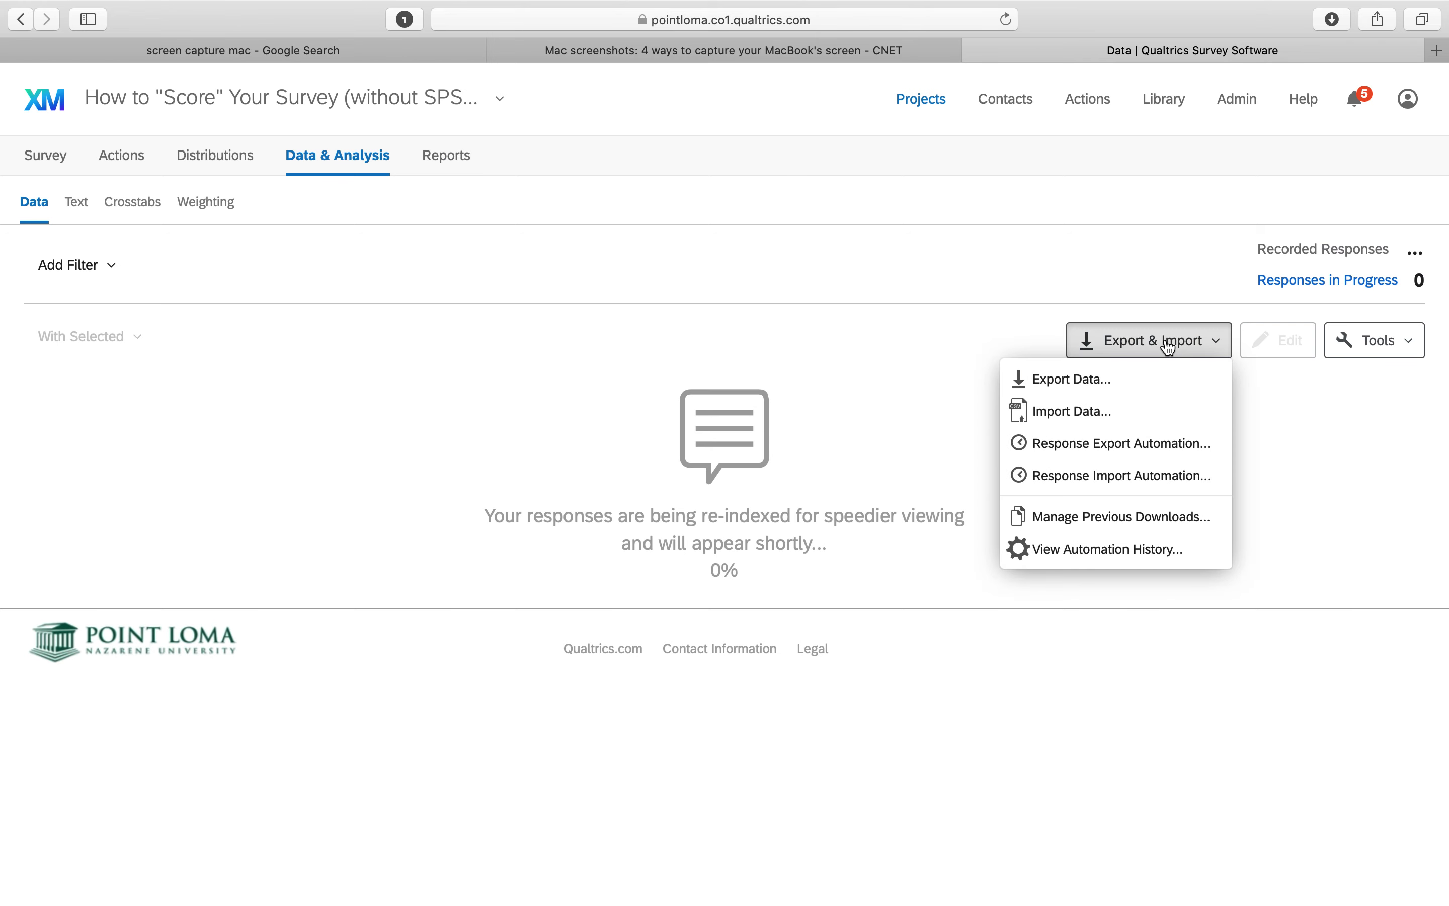
click(1100, 383)
click(722, 344)
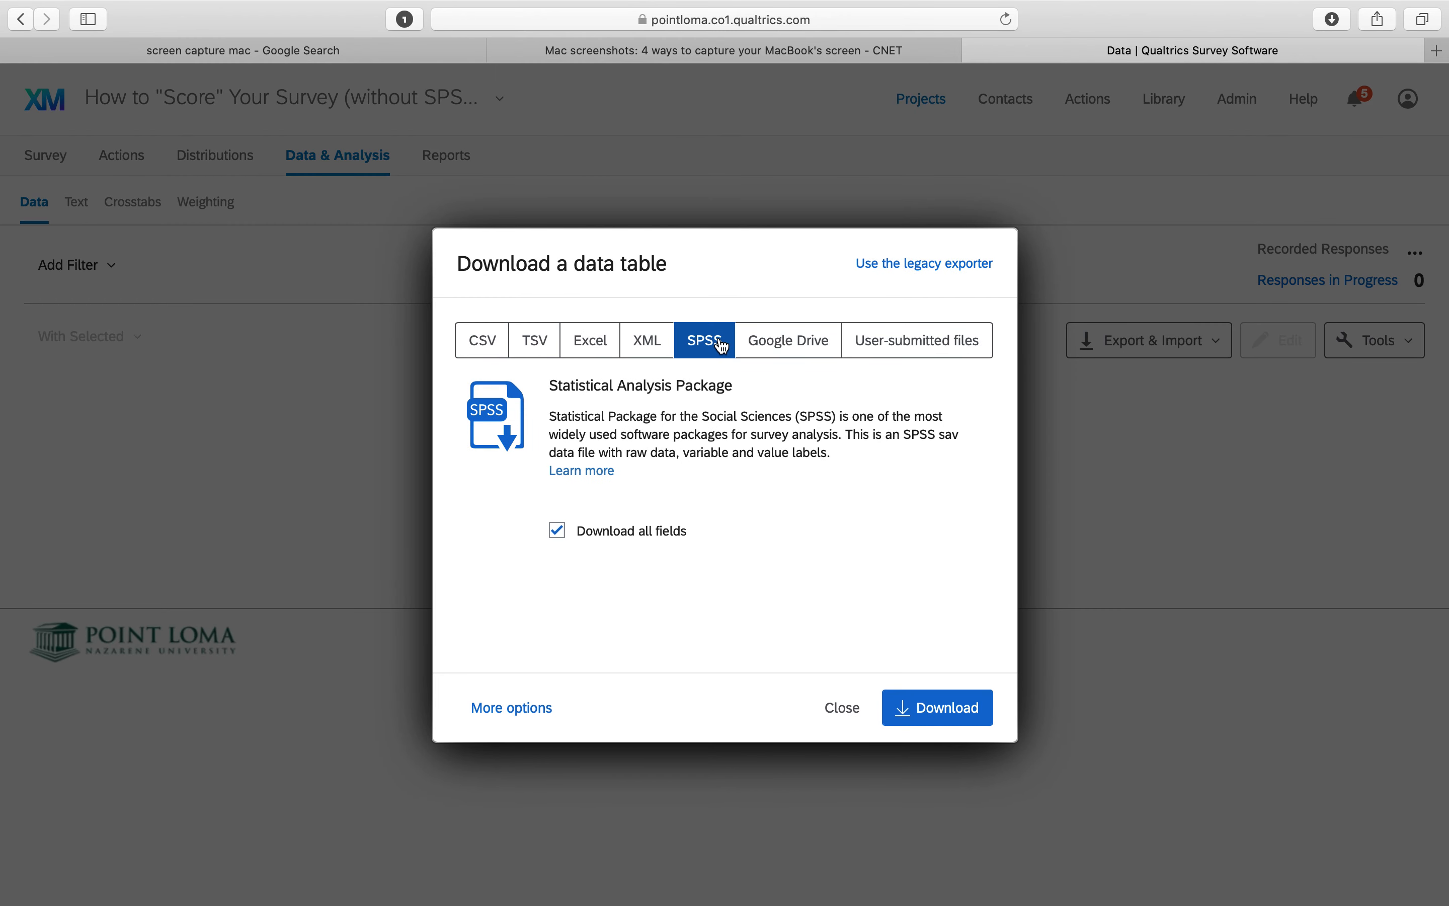
click(944, 714)
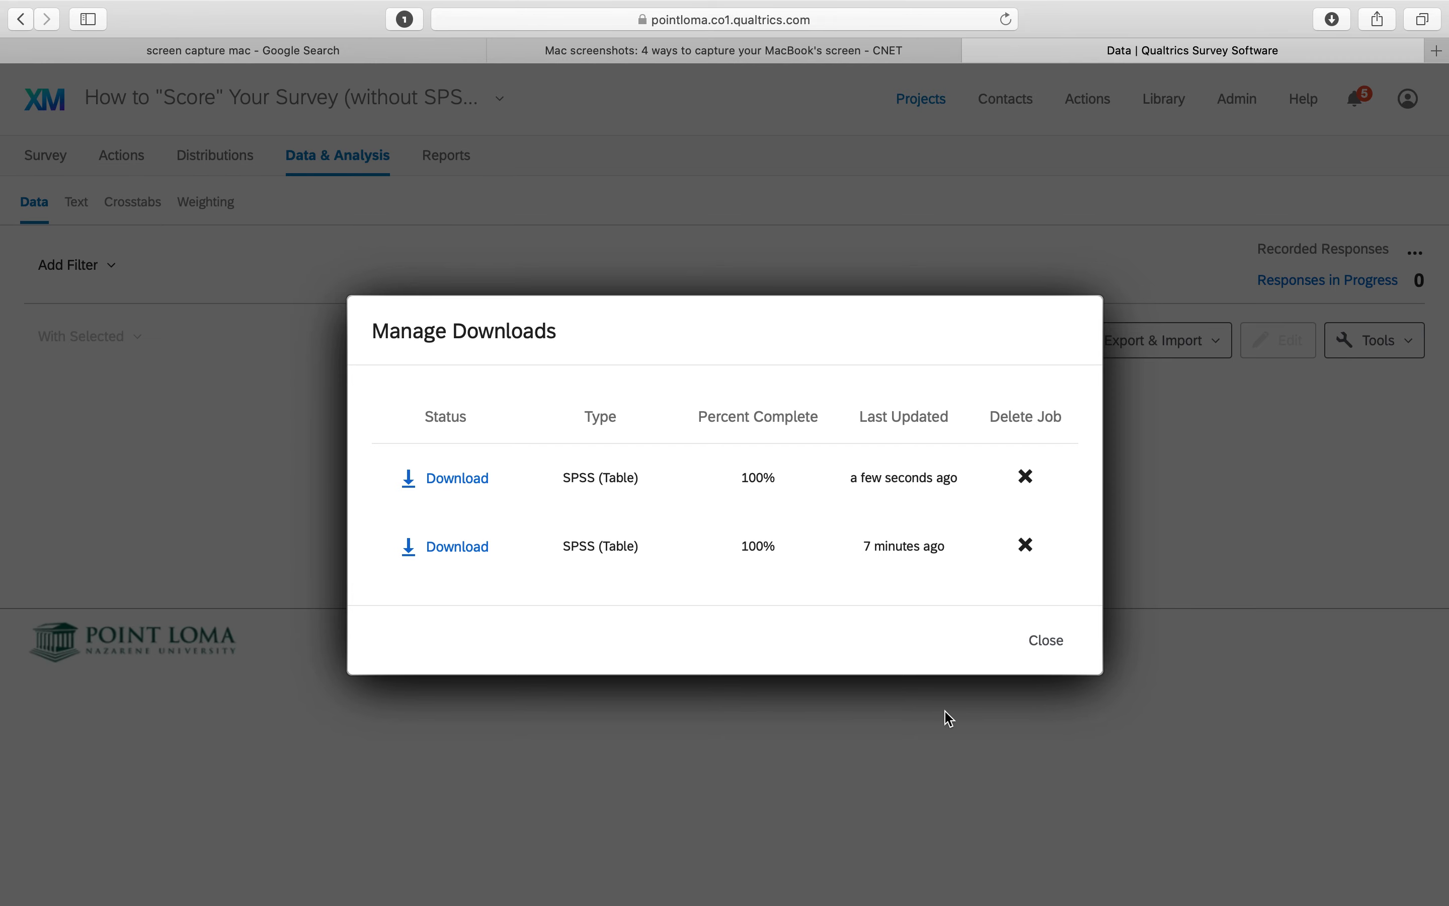
click(1045, 644)
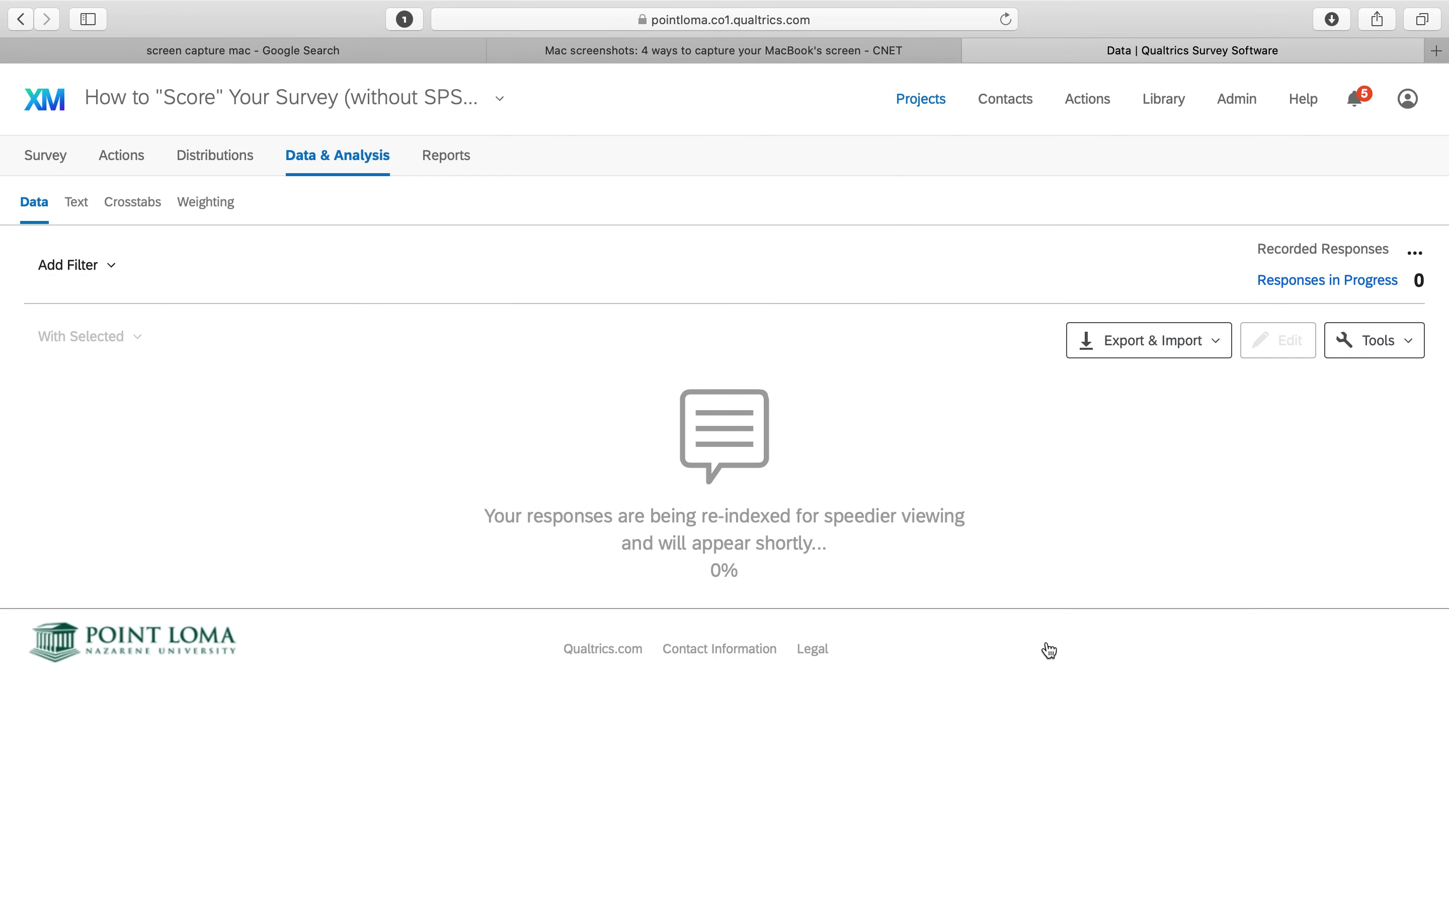